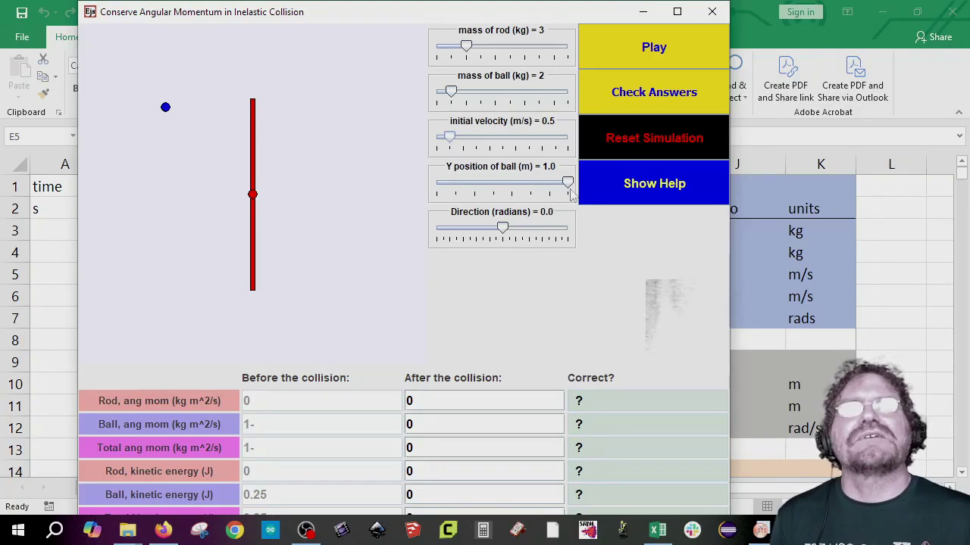
- Set the ball's direction to -0.2 radians and run the inelastic collision simulation
{"action": "left_click_drag", "start_coordinate": [505, 236], "coordinate": [490, 233]}
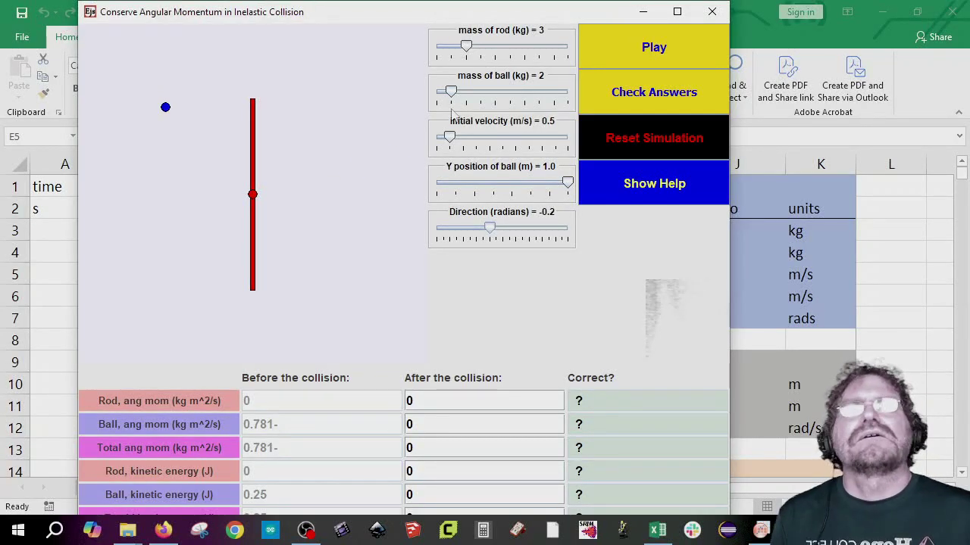
{"action": "left_click", "coordinate": [652, 50]}
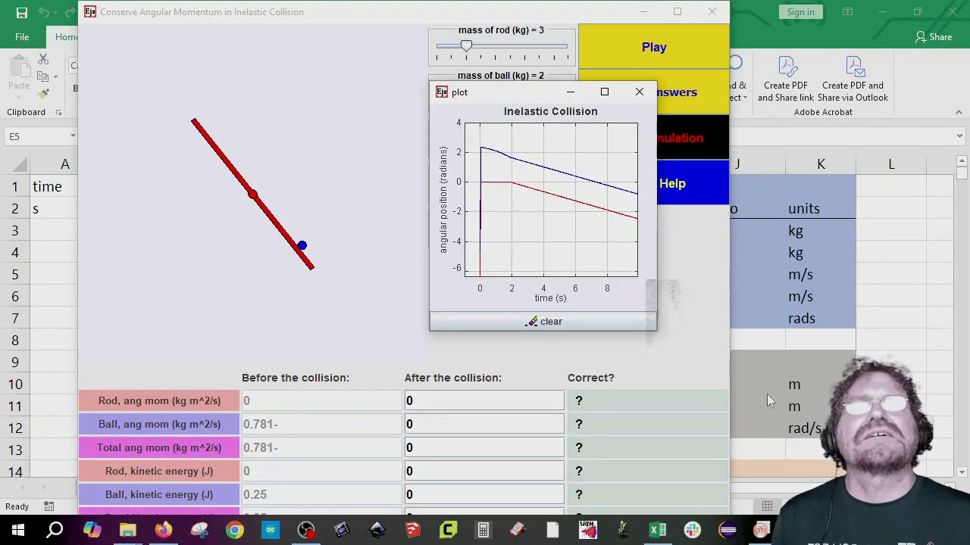
- Read the time and angle coordinates on the plot where the rod's curve starts to bend at the collision
{"action": "left_click", "coordinate": [518, 191]}
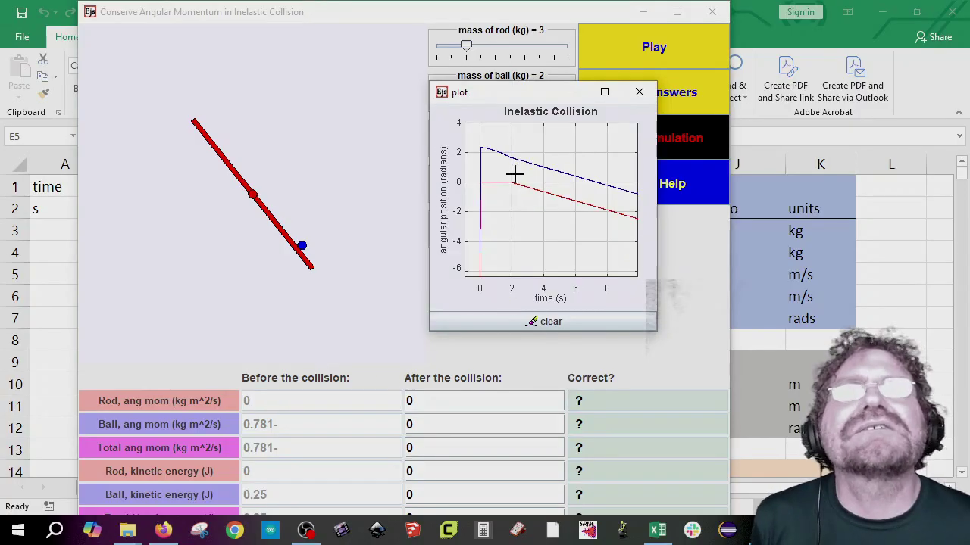
{"action": "left_click", "coordinate": [518, 192]}
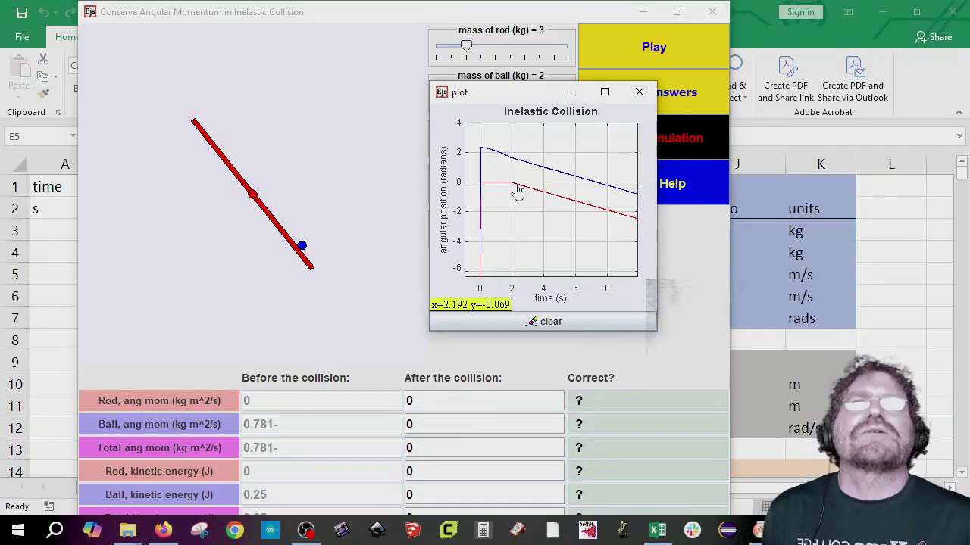
{"action": "left_click_drag", "start_coordinate": [517, 192], "coordinate": [519, 192]}
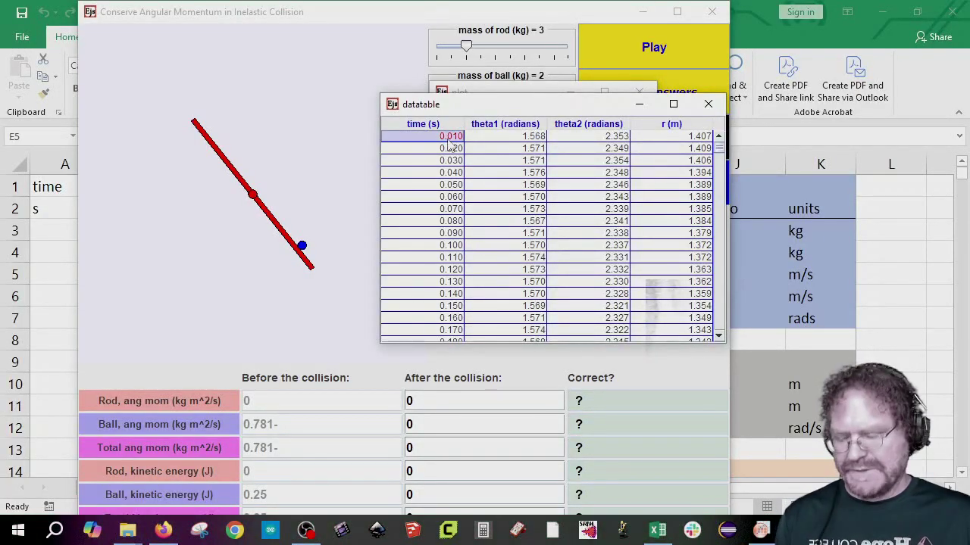
- Copy all rows of the simulation's data table into the Excel worksheet starting at cell A3
{"action": "key", "text": "ctrl+a"}
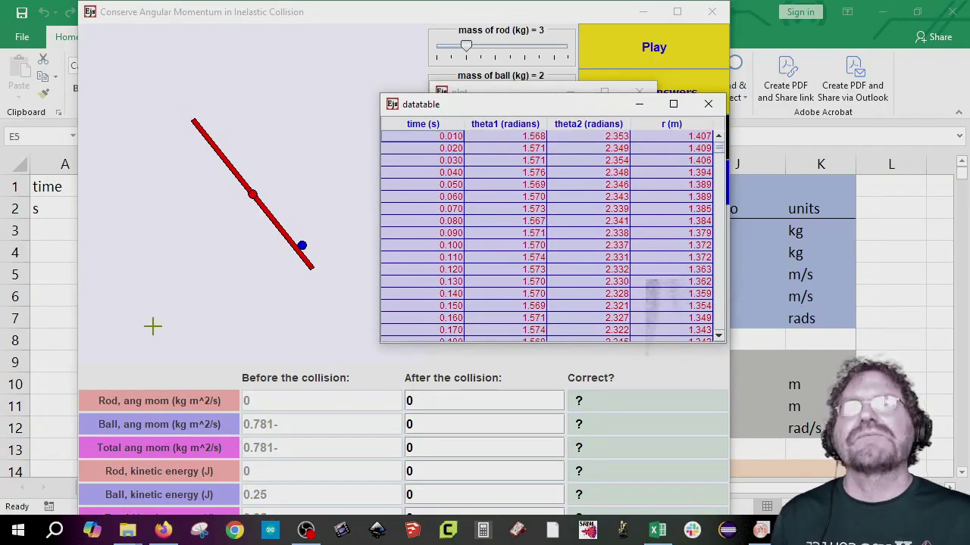
{"action": "left_click", "coordinate": [50, 250]}
{"action": "left_click", "coordinate": [53, 231]}
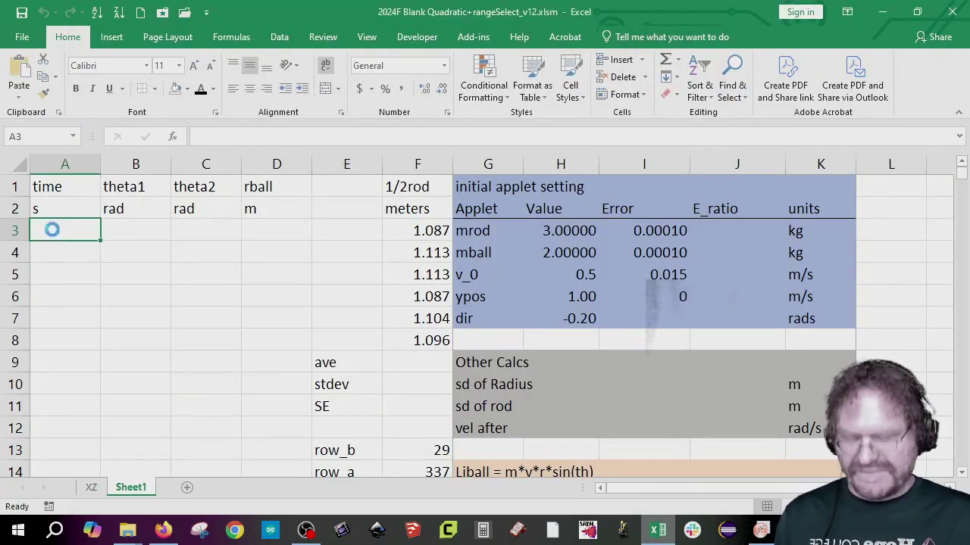
{"action": "key", "text": "ctrl+v"}
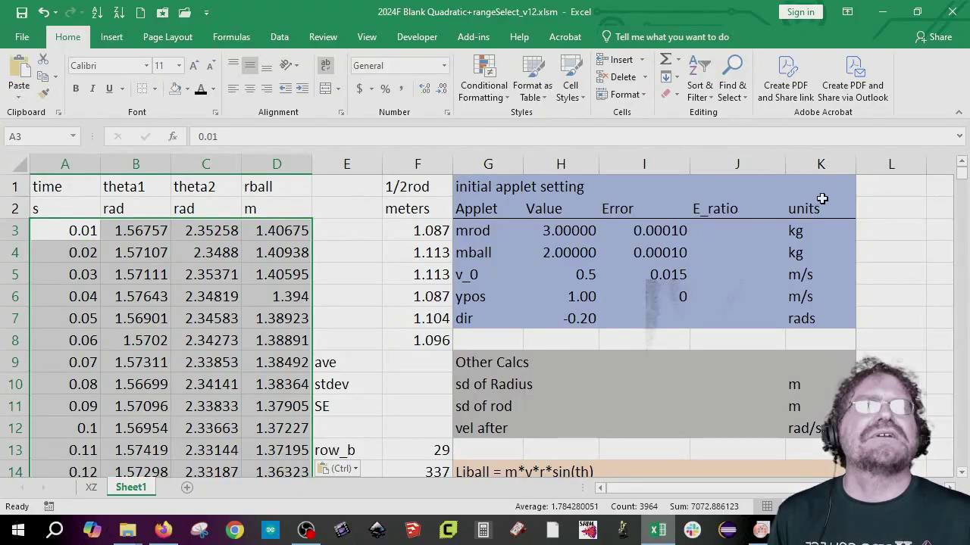
{"action": "scroll", "coordinate": [598, 406], "scroll_direction": "down", "scroll_amount": 2}
{"action": "scroll", "coordinate": [599, 406], "scroll_direction": "down", "scroll_amount": 4}
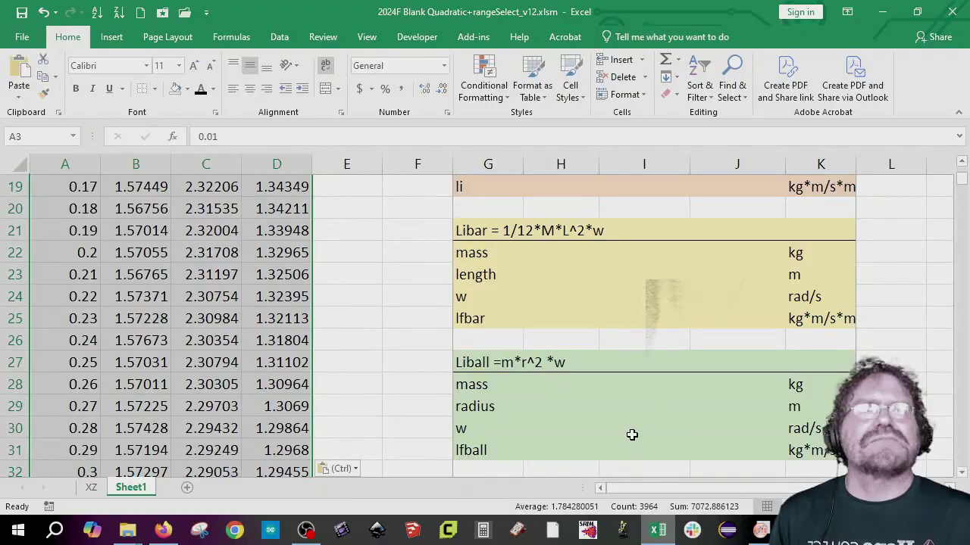
{"action": "scroll", "coordinate": [632, 432], "scroll_direction": "down", "scroll_amount": 2}
{"action": "scroll", "coordinate": [644, 422], "scroll_direction": "up", "scroll_amount": 8}
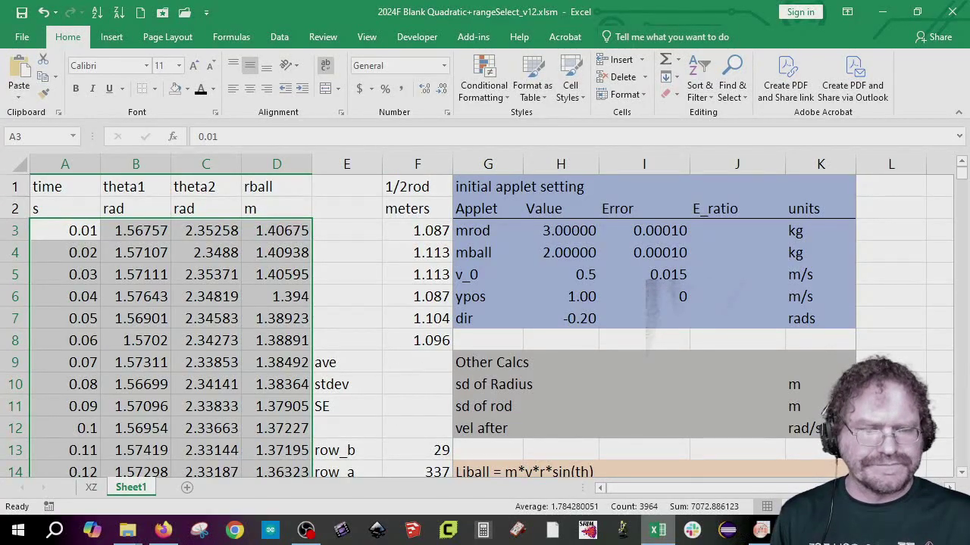
- Switch to the collision simulation, reset it, and read the coordinates of the rod's upper end, pivot and lower end
{"action": "key", "text": "alt+Tab"}
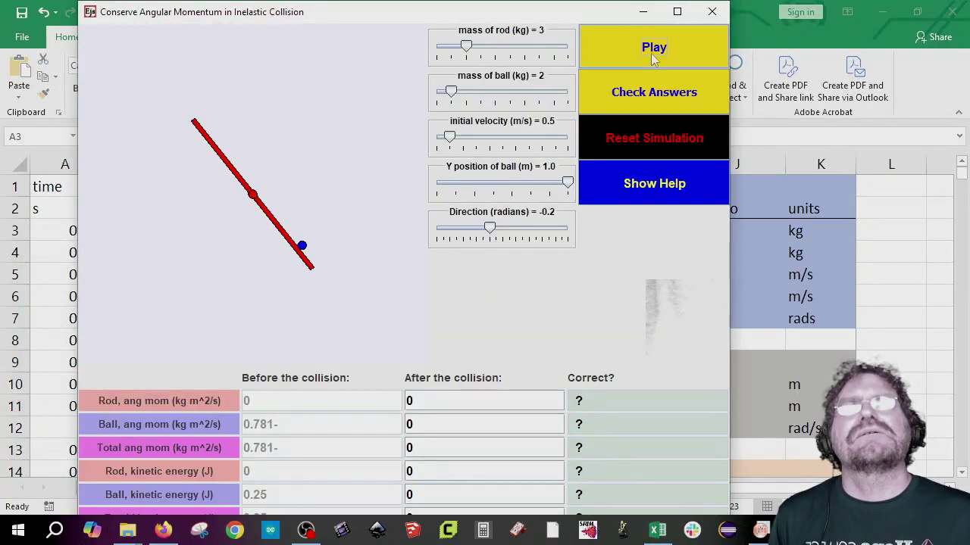
{"action": "left_click", "coordinate": [649, 136]}
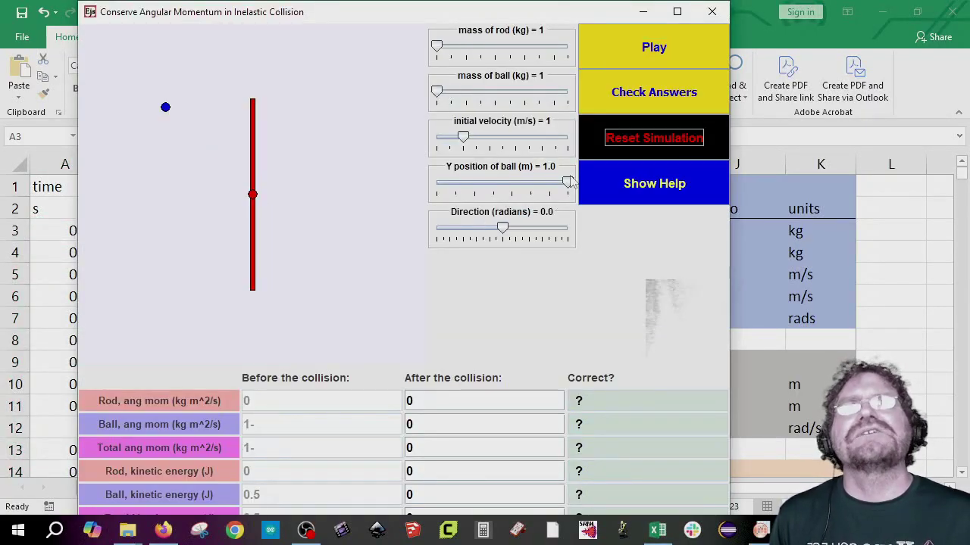
{"action": "left_click", "coordinate": [252, 97]}
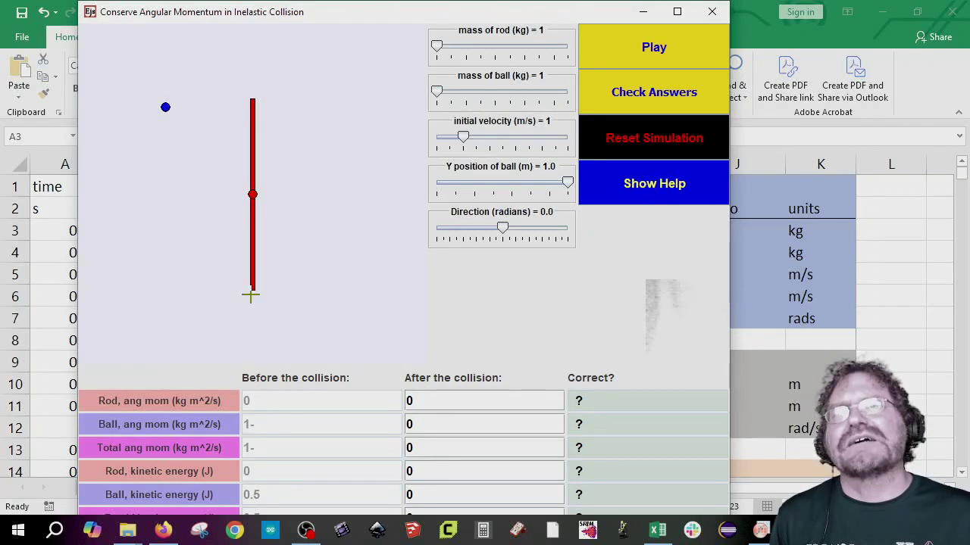
{"action": "left_click", "coordinate": [253, 194]}
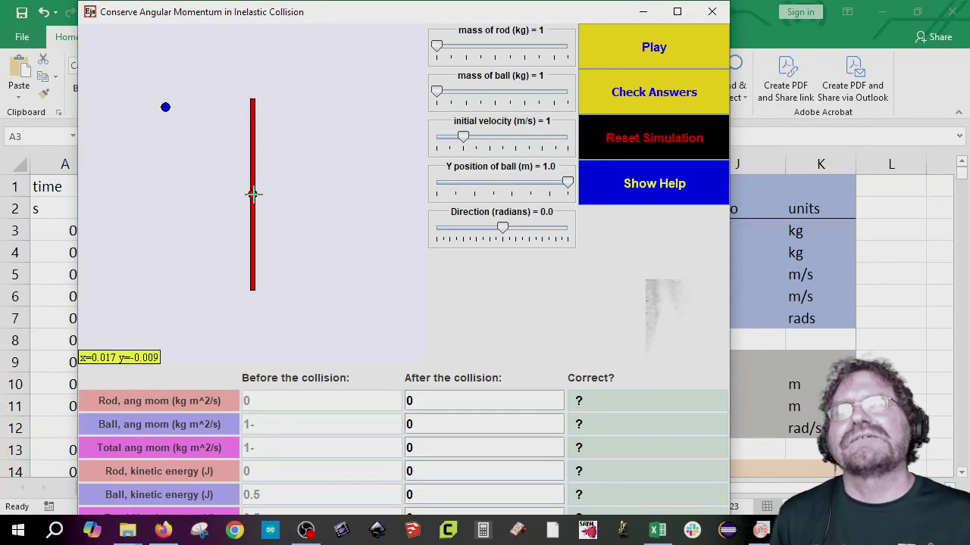
{"action": "left_click", "coordinate": [253, 290]}
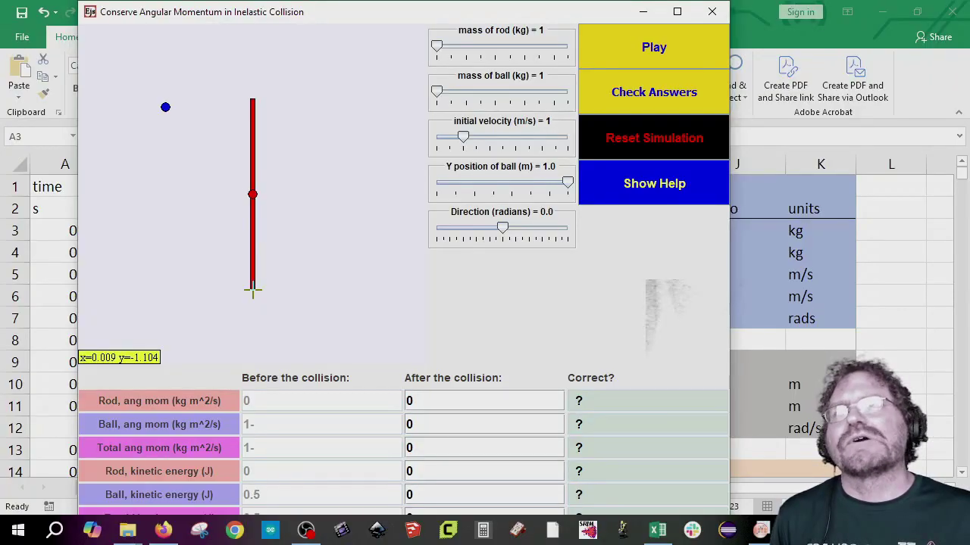
{"action": "left_click", "coordinate": [253, 98]}
{"action": "left_click", "coordinate": [253, 291]}
- Switch to the Excel workbook and calculate the average of the half-rod measurements in F9 with =average(F3:F8)
{"action": "left_click", "coordinate": [894, 297]}
{"action": "left_click_drag", "start_coordinate": [424, 230], "coordinate": [425, 341]}
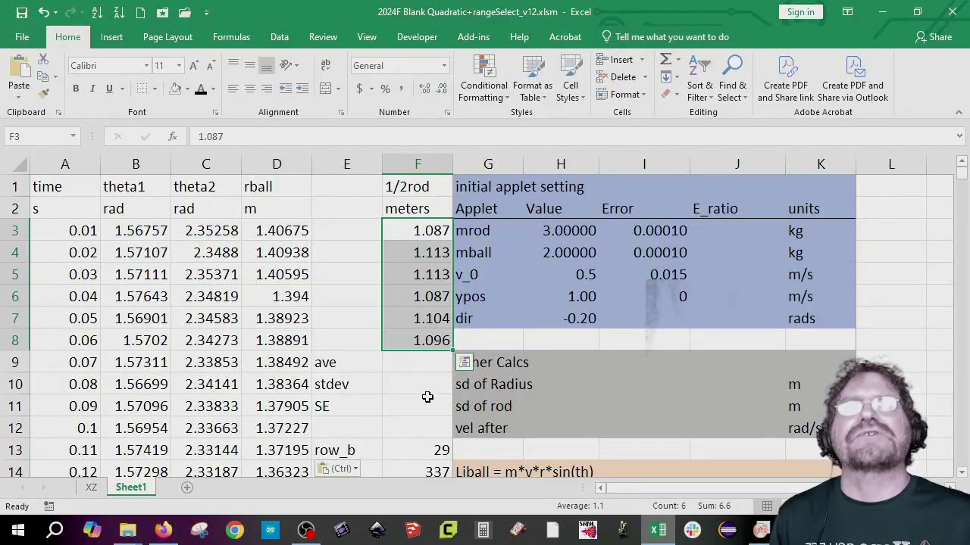
{"action": "left_click", "coordinate": [426, 190]}
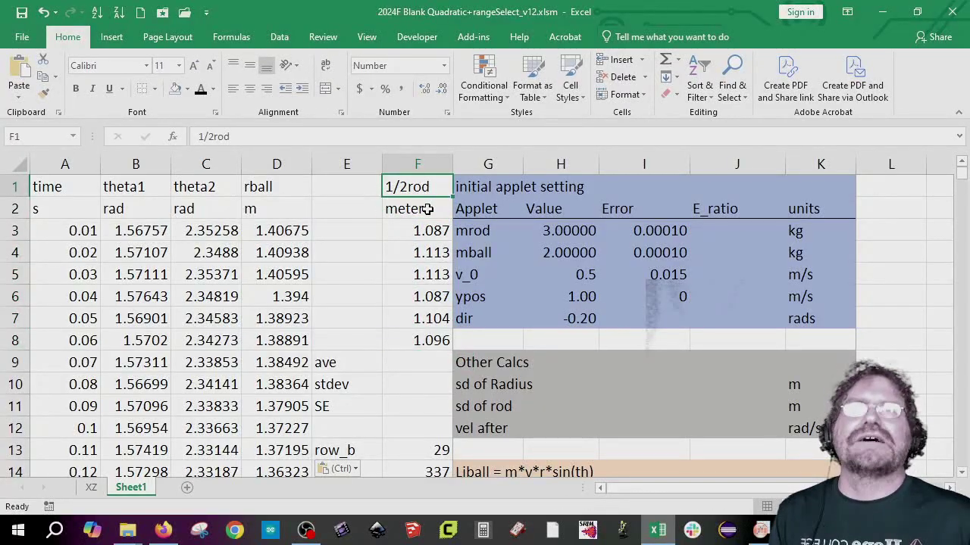
{"action": "left_click", "coordinate": [428, 210]}
{"action": "left_click", "coordinate": [442, 362]}
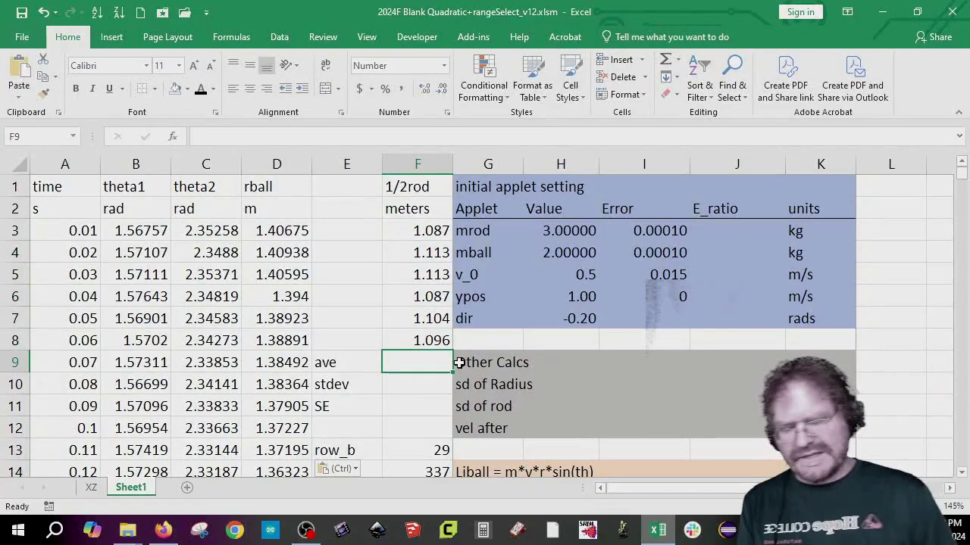
{"action": "type", "text": "=average"}
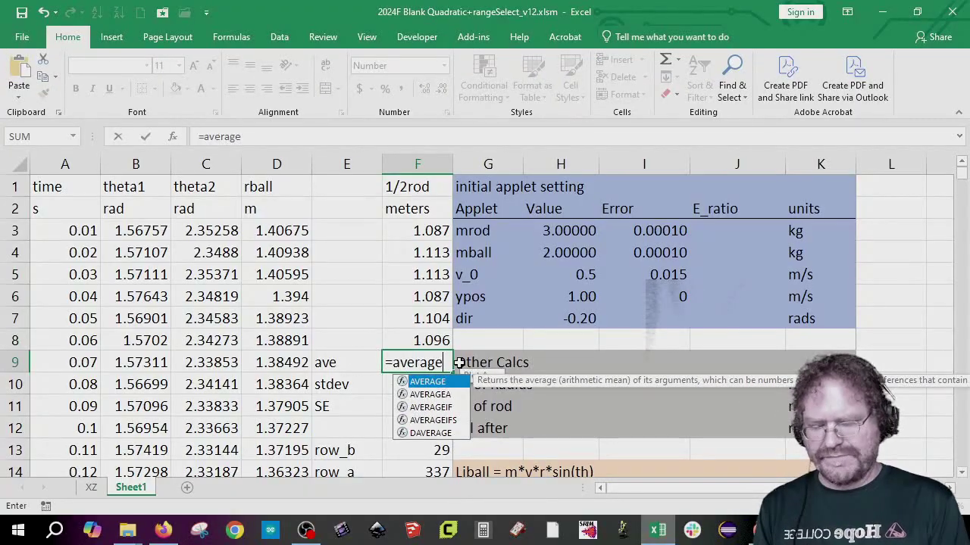
{"action": "type", "text": "("}
{"action": "left_click_drag", "start_coordinate": [413, 235], "coordinate": [421, 336]}
{"action": "type", "text": ")"}
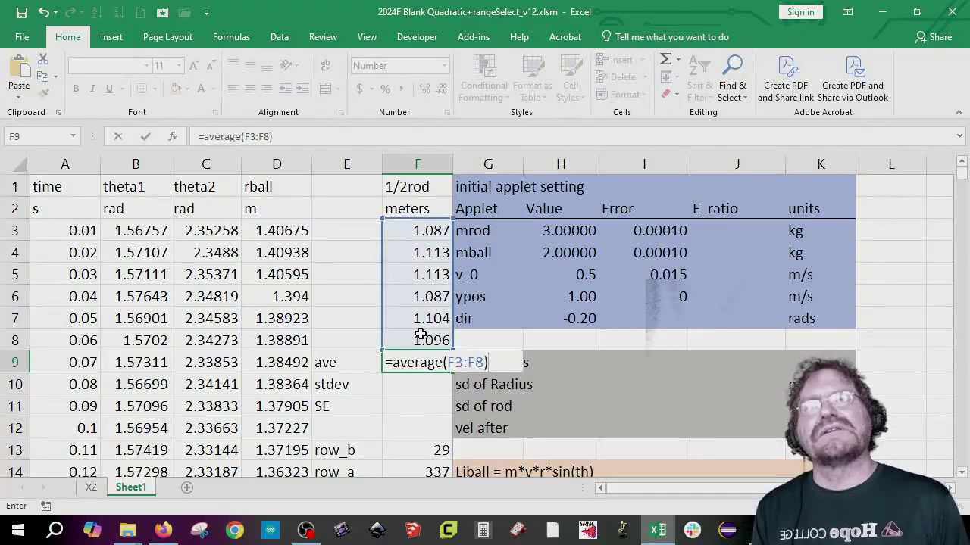
{"action": "key", "text": "Return"}
- Calculate the standard deviation of the half-rod measurements F3:F8 in cell F10 with the STDEV function
{"action": "type", "text": "="}
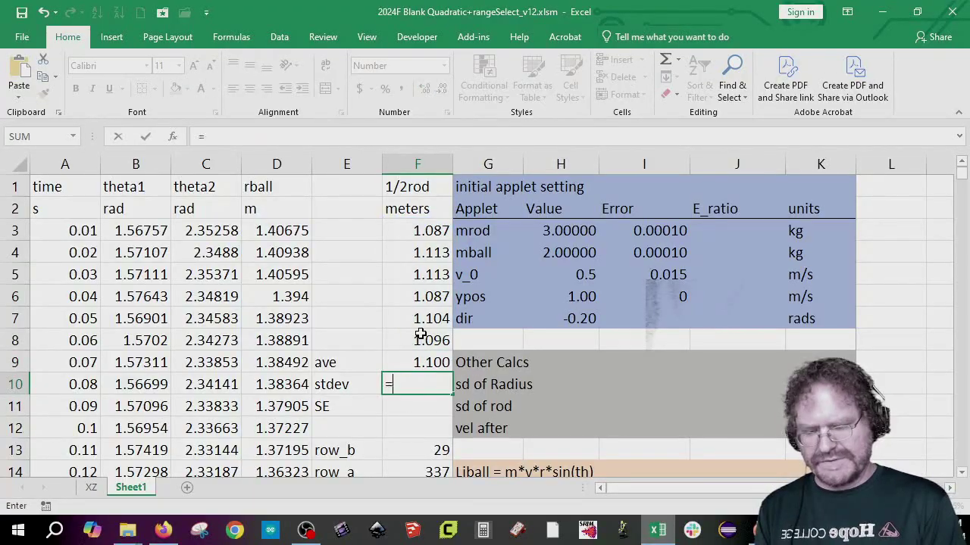
{"action": "type", "text": "stdev("}
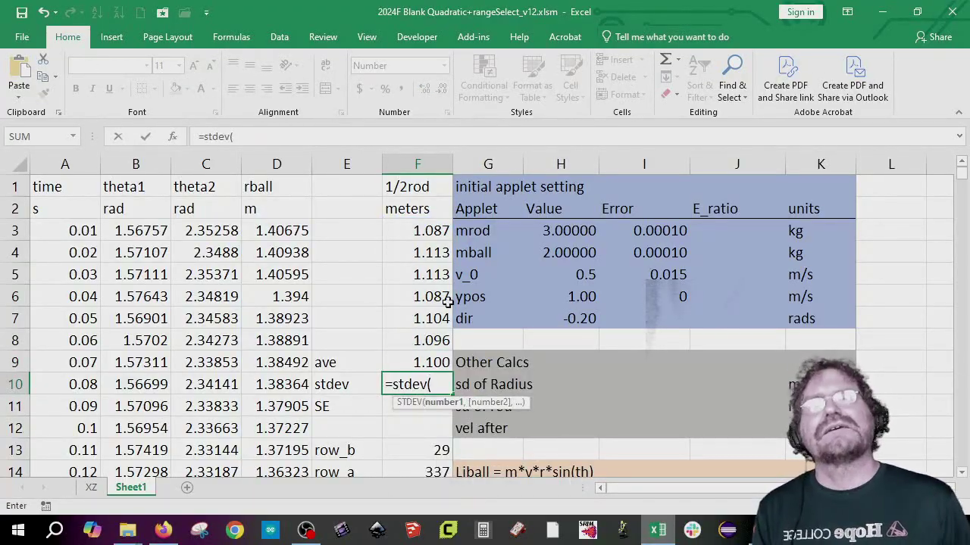
{"action": "left_click_drag", "start_coordinate": [438, 230], "coordinate": [429, 341]}
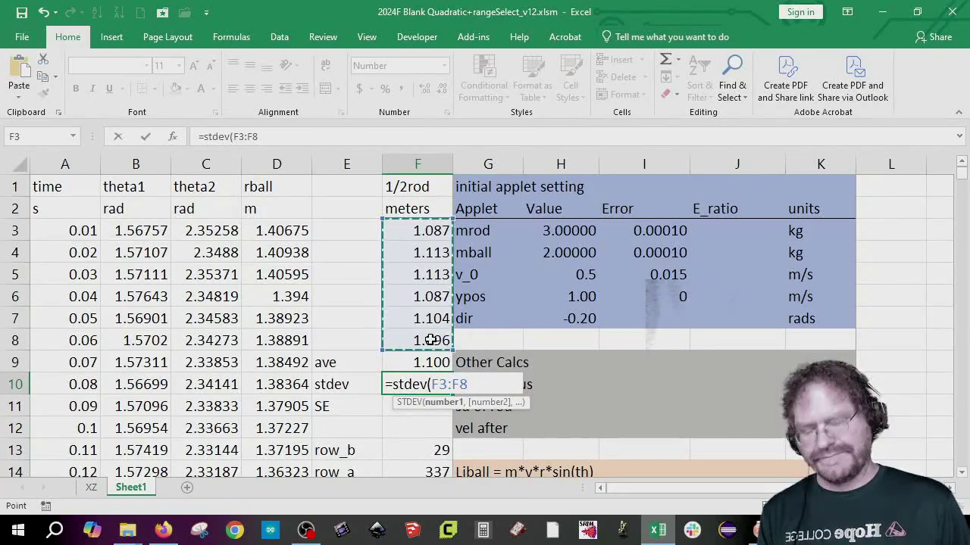
{"action": "key", "text": "Return"}
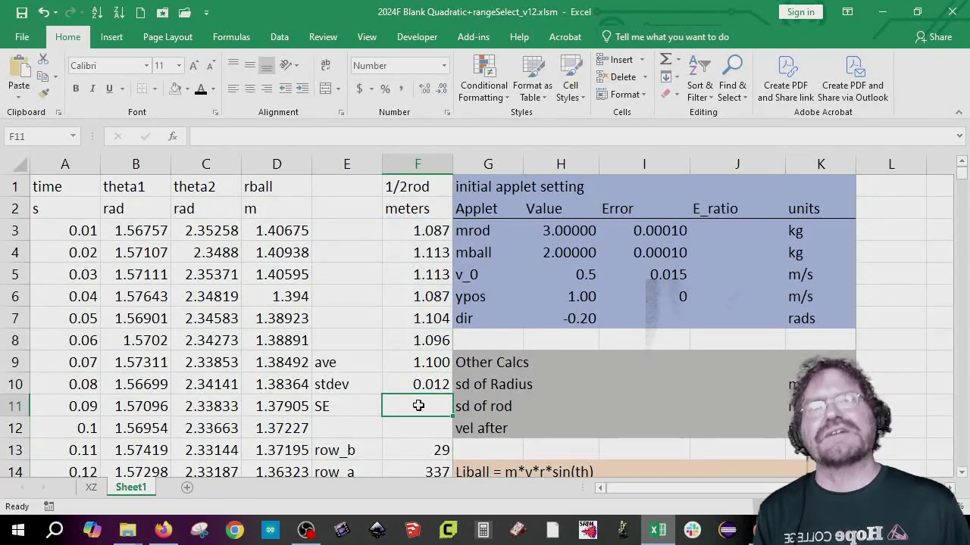
- Calculate the standard error of the half-rod measurements in F11 with =F10/sqrt(count(F3:F8))
{"action": "type", "text": "=st"}
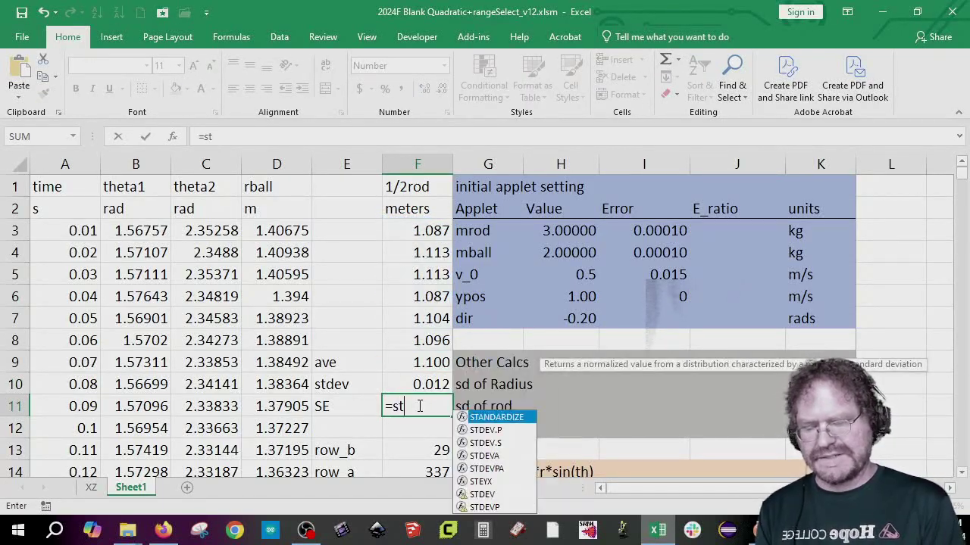
{"action": "key", "text": "BackSpace"}
{"action": "key", "text": "BackSpace"}
{"action": "key", "text": "Up"}
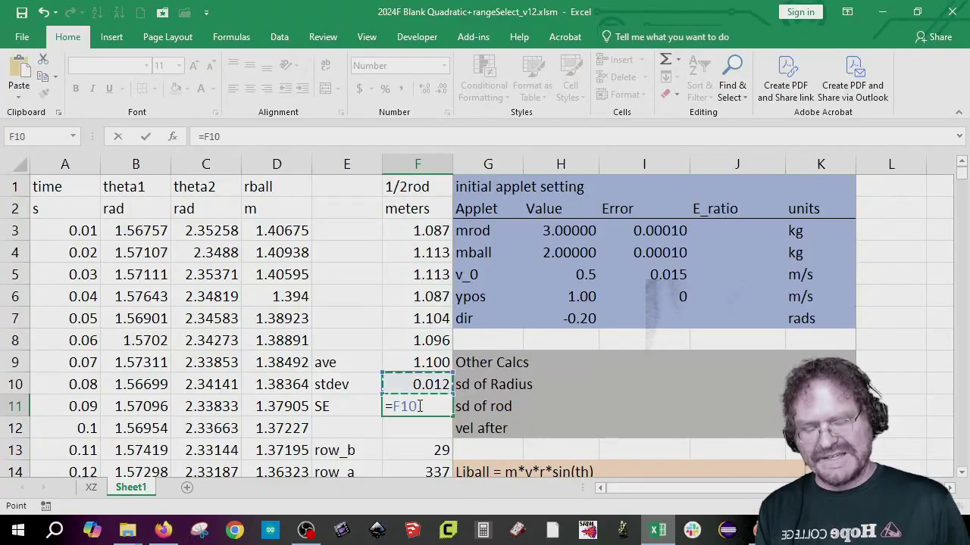
{"action": "type", "text": "/s"}
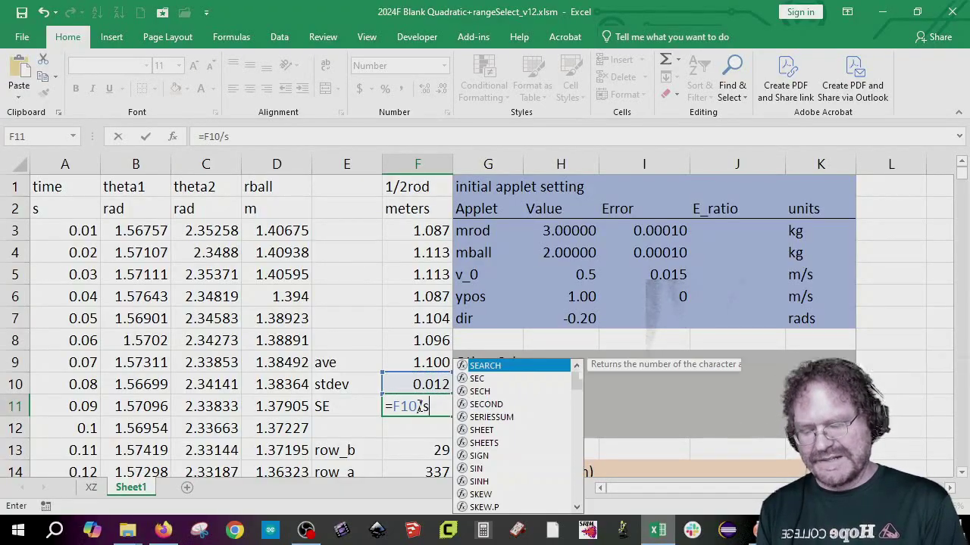
{"action": "type", "text": "qrt(count("}
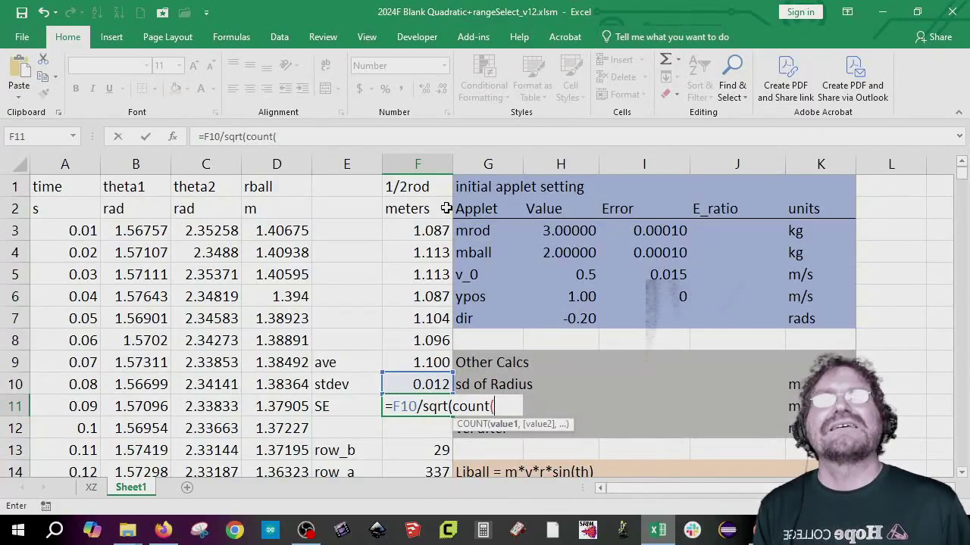
{"action": "left_click_drag", "start_coordinate": [428, 225], "coordinate": [422, 346]}
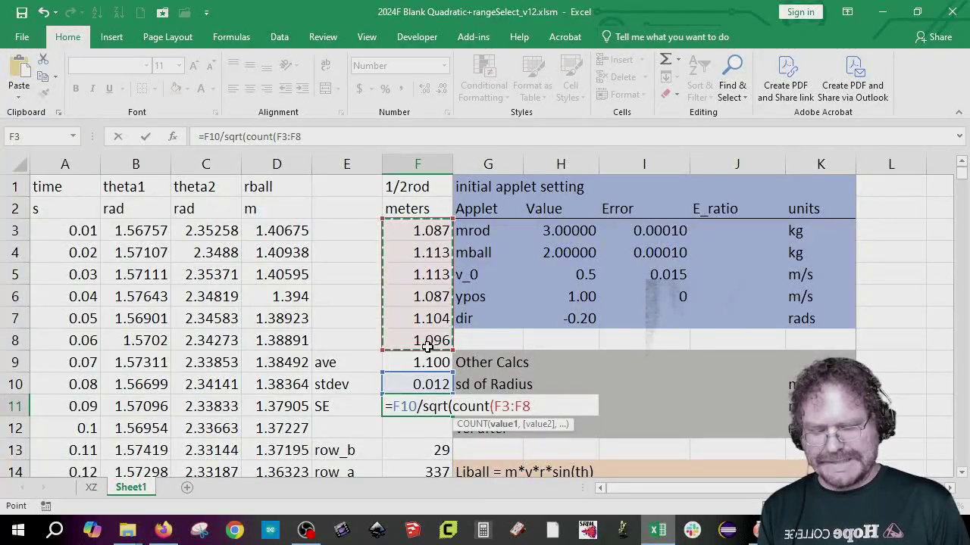
{"action": "type", "text": "))"}
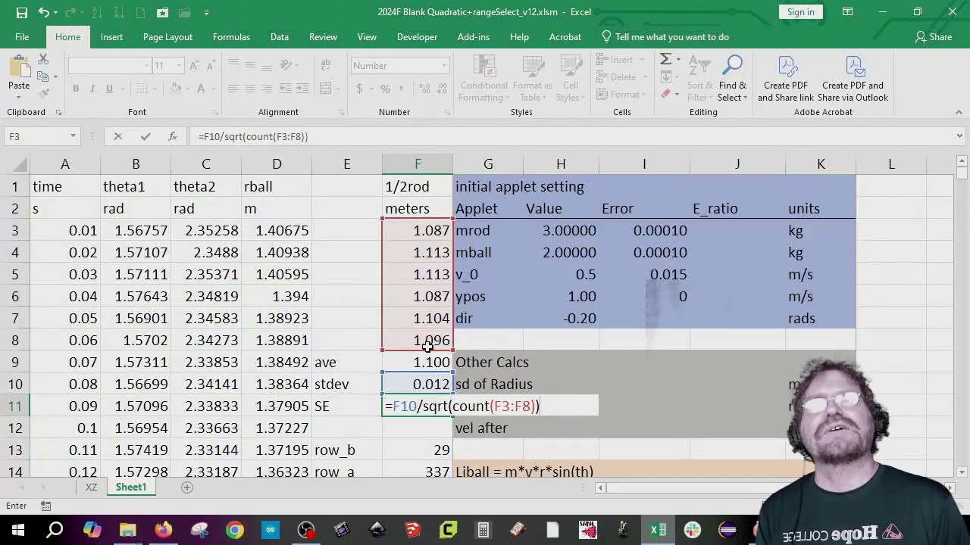
{"action": "key", "text": "Return"}
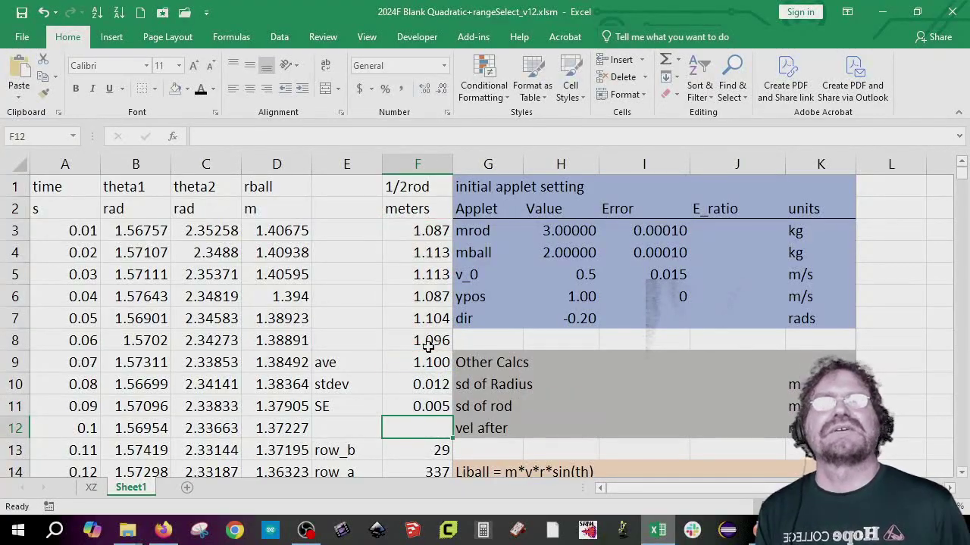
- Fill the sd of rod row with twice the average F9 as value in H11 and =F11*2 as error in I11
{"action": "left_click_drag", "start_coordinate": [430, 362], "coordinate": [431, 402]}
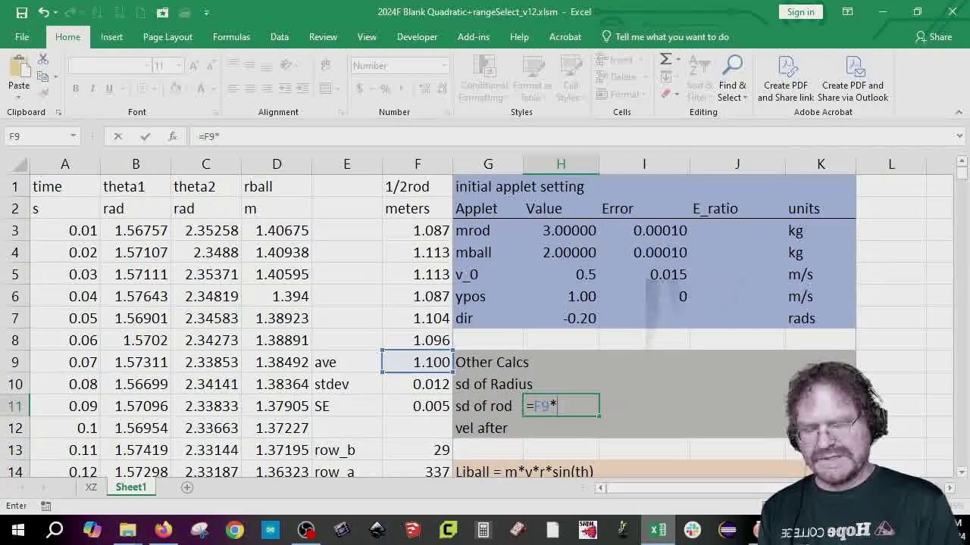
{"action": "key", "text": "Up"}
{"action": "key", "text": "Right"}
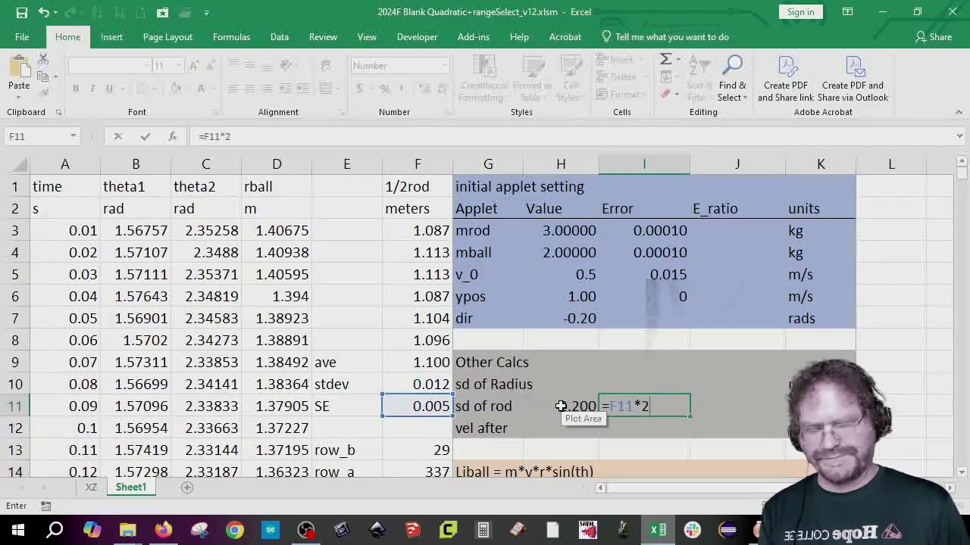
- Calculate the error ratio of the sd of rod row in J11 as I11 divided by H11
{"action": "key", "text": "Up"}
{"action": "key", "text": "Right"}
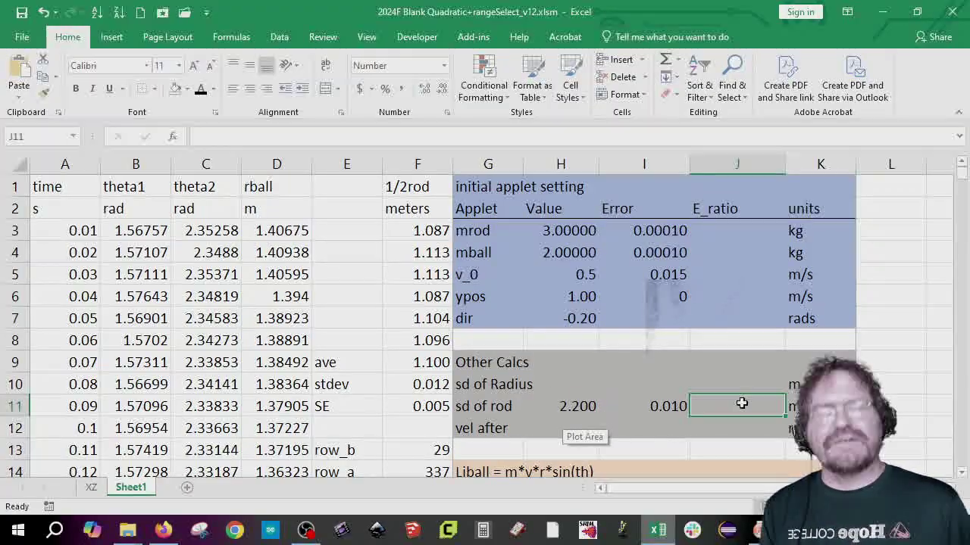
{"action": "type", "text": "="}
{"action": "key", "text": "Left"}
{"action": "type", "text": "/"}
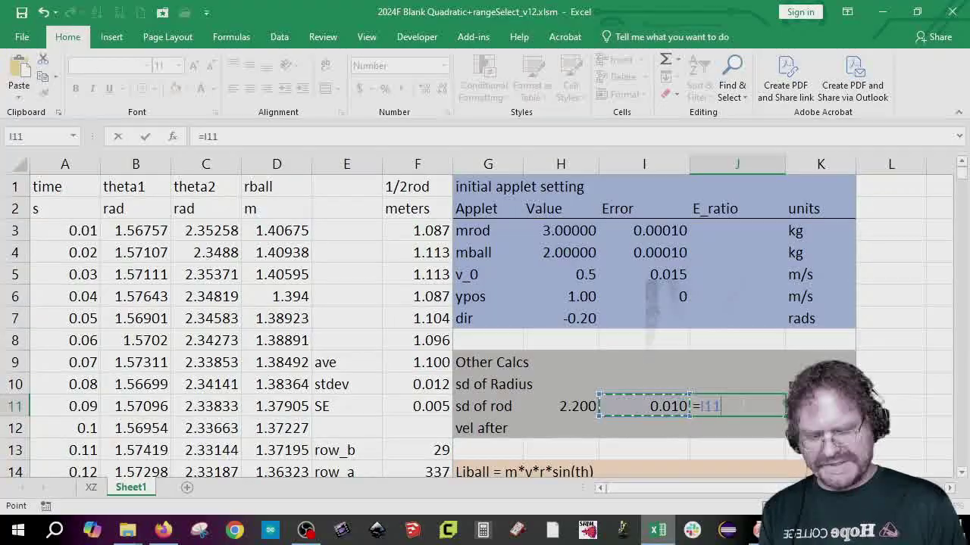
{"action": "key", "text": "Left"}
{"action": "key", "text": "Left"}
{"action": "key", "text": "Return"}
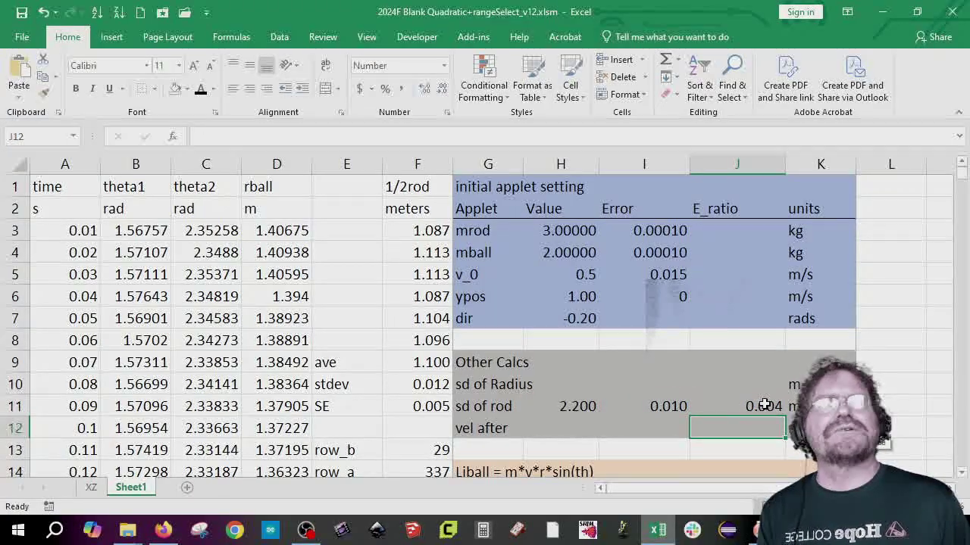
- Calculate the mrod error ratio in J3 with =I3/H3 and fill the formula through J7
{"action": "left_click", "coordinate": [751, 408]}
{"action": "left_click", "coordinate": [747, 231]}
{"action": "type", "text": "="}
{"action": "left_click", "coordinate": [678, 227]}
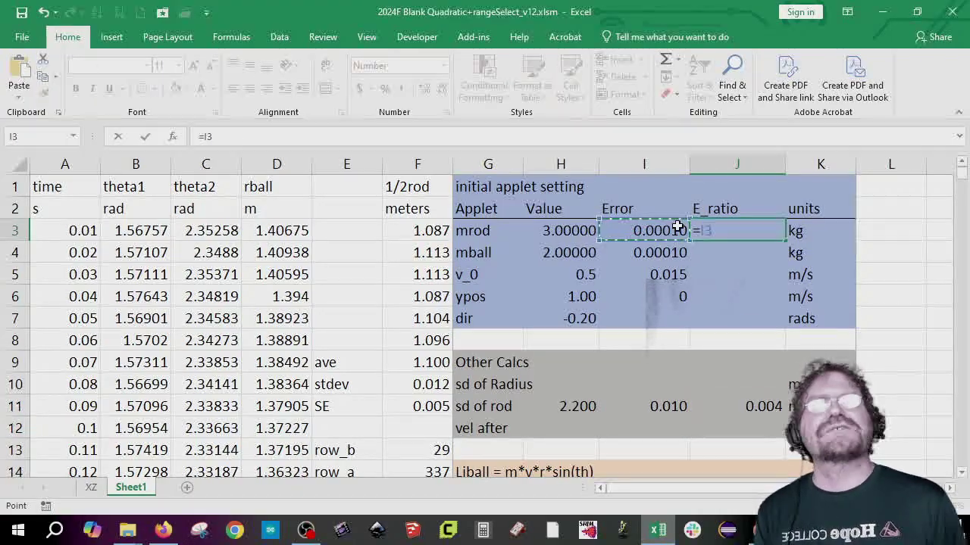
{"action": "type", "text": "/"}
{"action": "key", "text": "Left"}
{"action": "key", "text": "Left"}
{"action": "key", "text": "Return"}
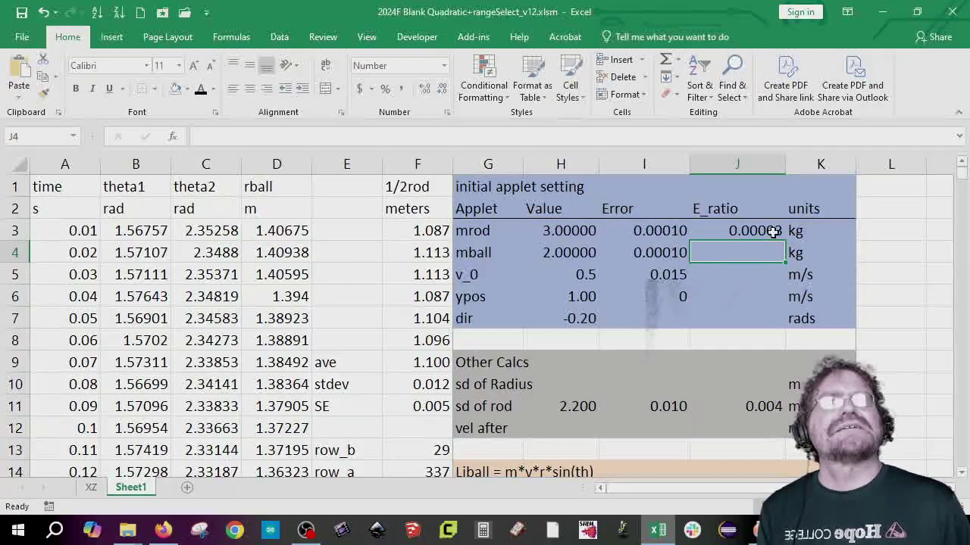
{"action": "left_click", "coordinate": [772, 233]}
{"action": "left_click_drag", "start_coordinate": [781, 244], "coordinate": [767, 333]}
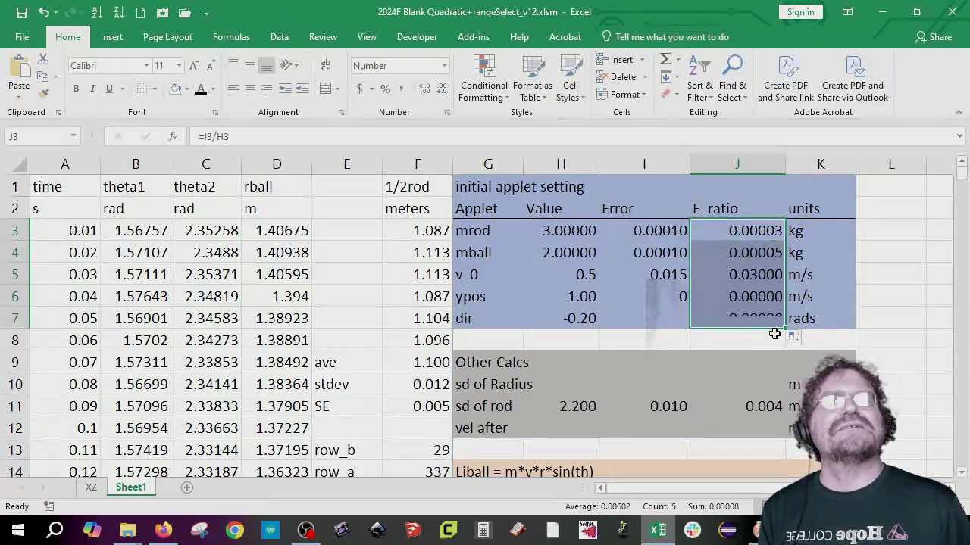
- Enter 0.0024 as the error of dir in I7
{"action": "left_click", "coordinate": [685, 296]}
{"action": "left_click", "coordinate": [695, 319]}
{"action": "key", "text": "Left"}
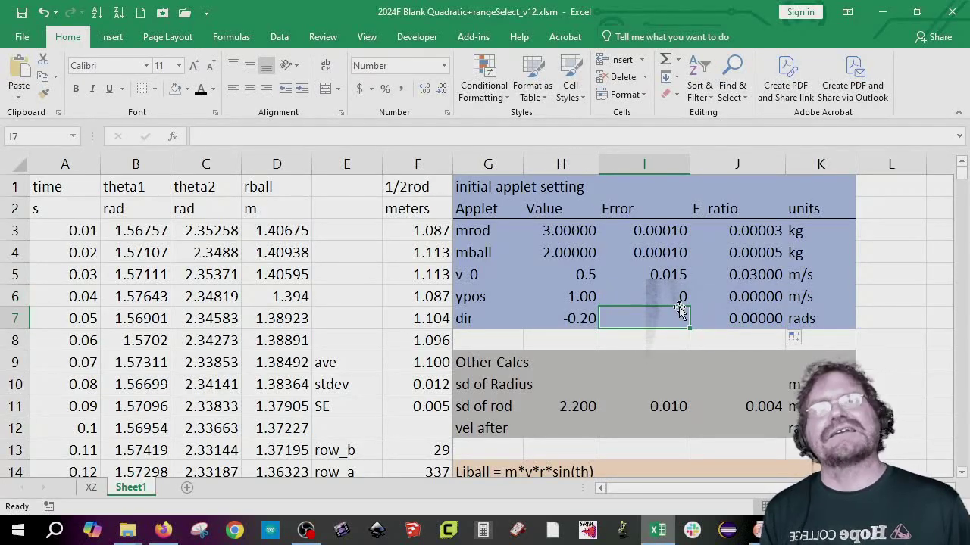
{"action": "type", "text": "0.0024"}
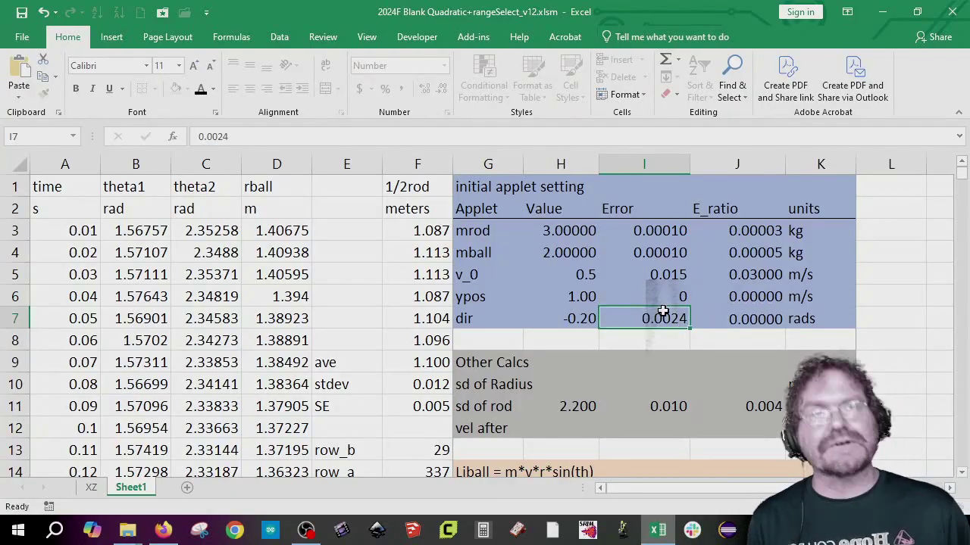
{"action": "key", "text": "Return"}
{"action": "left_click", "coordinate": [731, 278]}
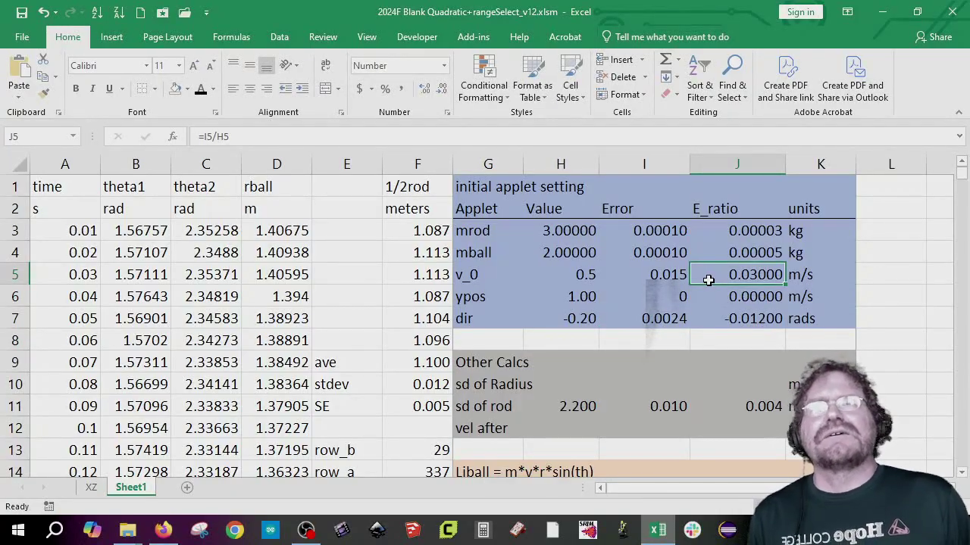
- Copy the time and theta1 columns from Sheet1 into columns C and D of the XZ sheet
{"action": "left_click", "coordinate": [91, 489]}
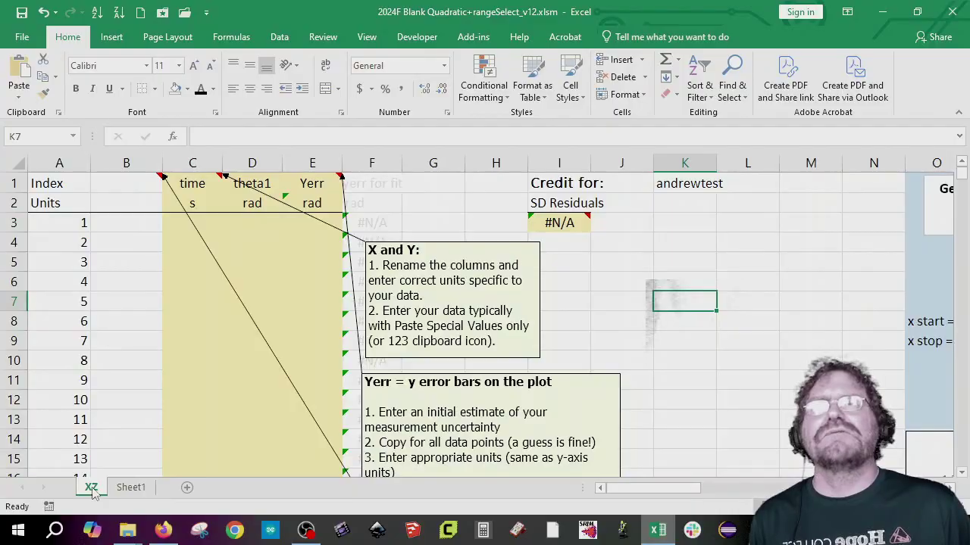
{"action": "left_click", "coordinate": [130, 488]}
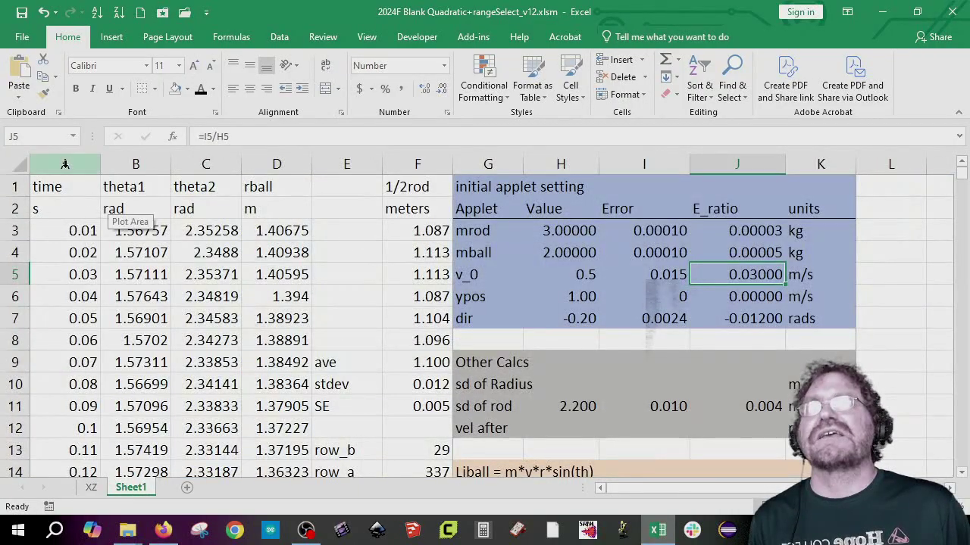
{"action": "left_click_drag", "start_coordinate": [65, 165], "coordinate": [125, 165]}
{"action": "key", "text": "ctrl+c"}
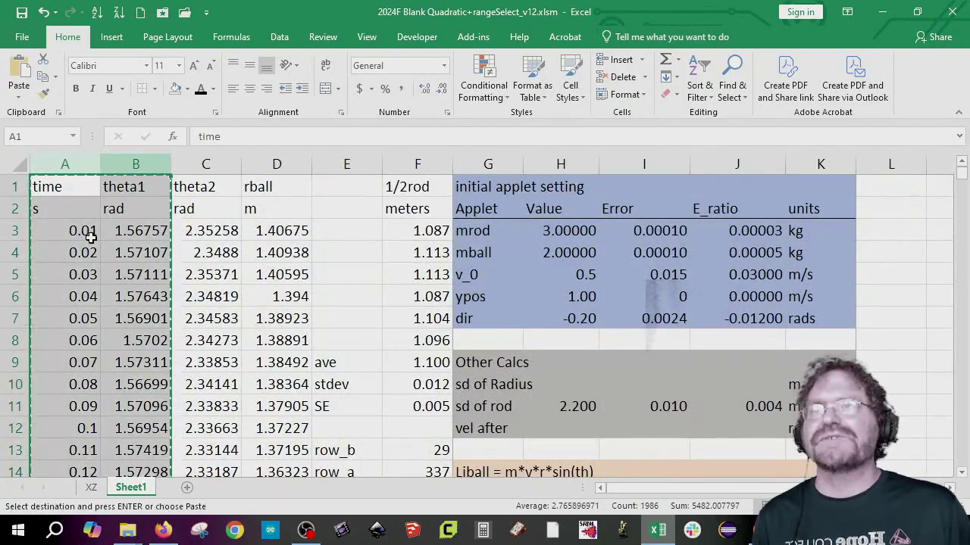
{"action": "left_click", "coordinate": [91, 488]}
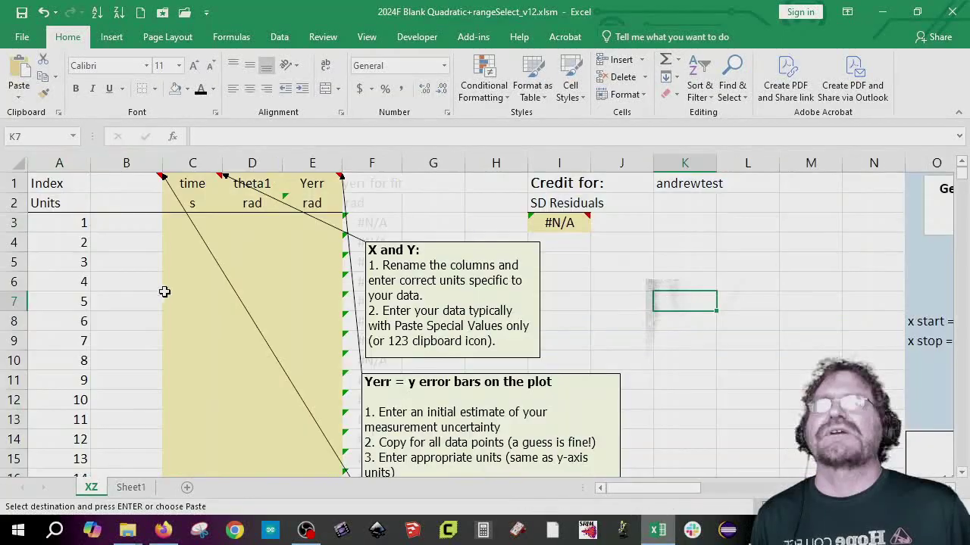
{"action": "left_click", "coordinate": [208, 167]}
{"action": "right_click", "coordinate": [209, 167]}
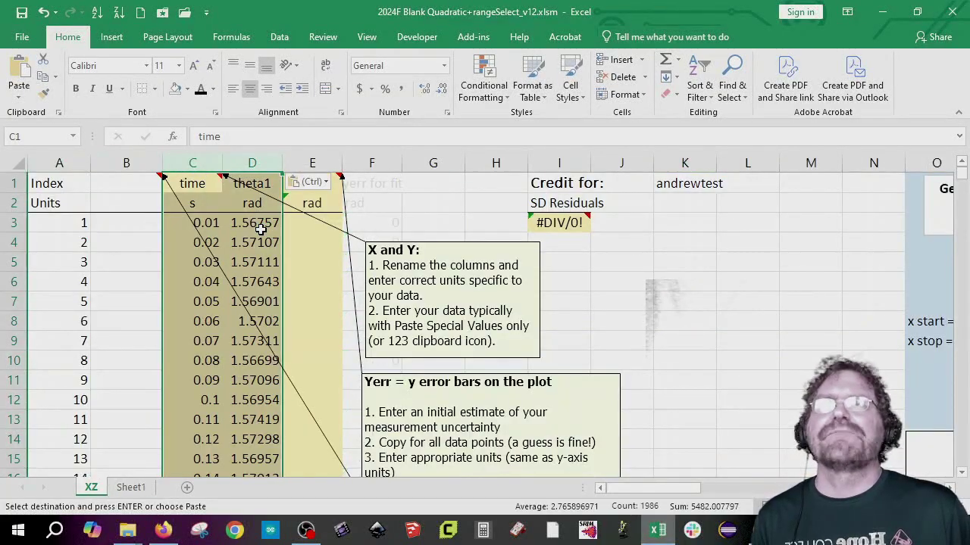
- Enter a Yerr of 0.001 in E3 and fill it down for all data points
{"action": "left_click", "coordinate": [312, 223]}
{"action": "key", "text": "Escape"}
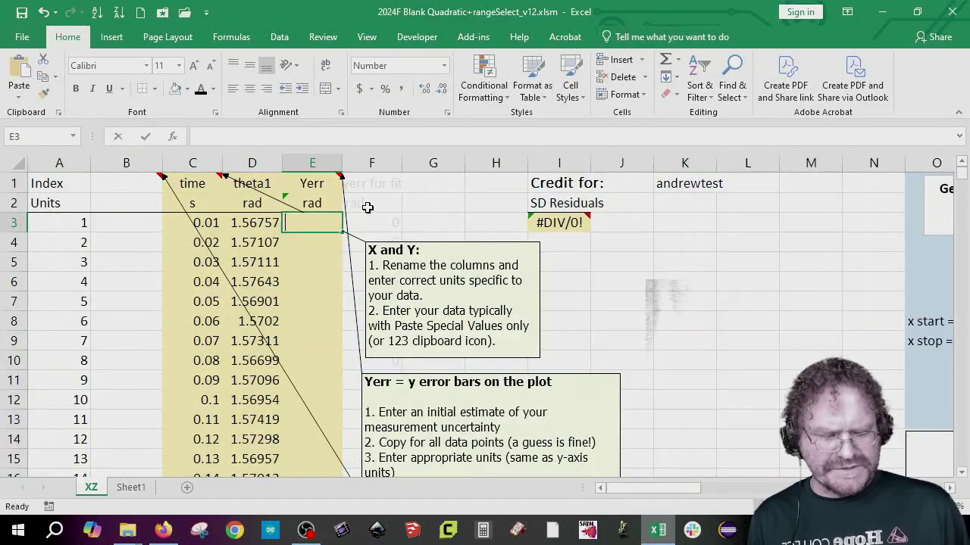
{"action": "type", "text": "0.001"}
{"action": "key", "text": "Return"}
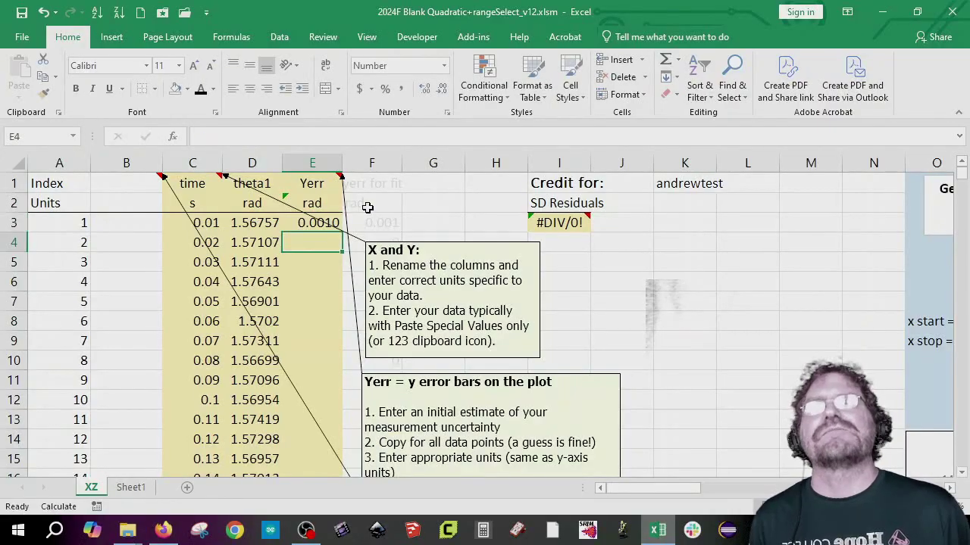
{"action": "key", "text": "Up"}
{"action": "double_click", "coordinate": [342, 232]}
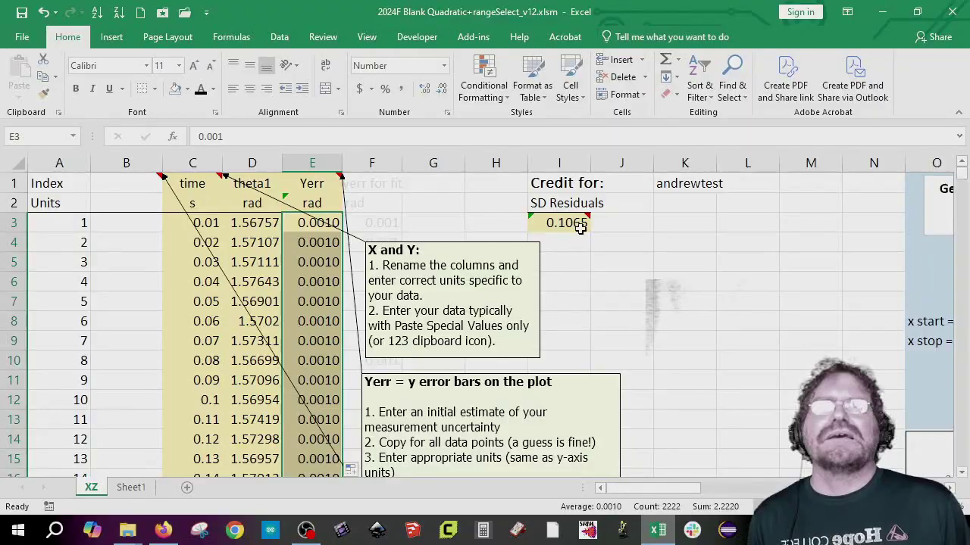
- Examine the regression settings and the data chart to find the time at which the theta1 series bends
{"action": "left_click_drag", "start_coordinate": [627, 494], "coordinate": [688, 494]}
{"action": "left_click", "coordinate": [566, 302]}
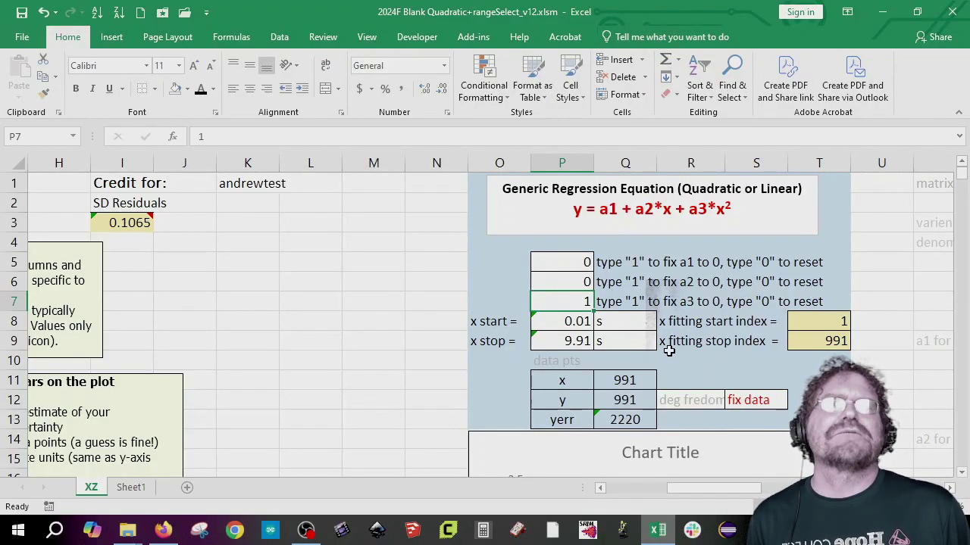
{"action": "scroll", "coordinate": [570, 319], "scroll_direction": "down", "scroll_amount": 4}
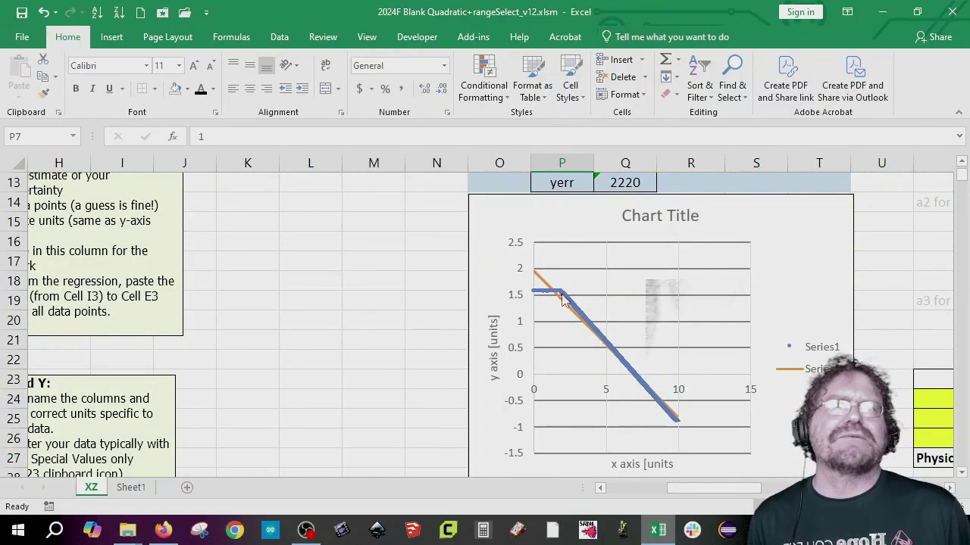
{"action": "scroll", "coordinate": [523, 333], "scroll_direction": "up", "scroll_amount": 2}
{"action": "left_click", "coordinate": [443, 375]}
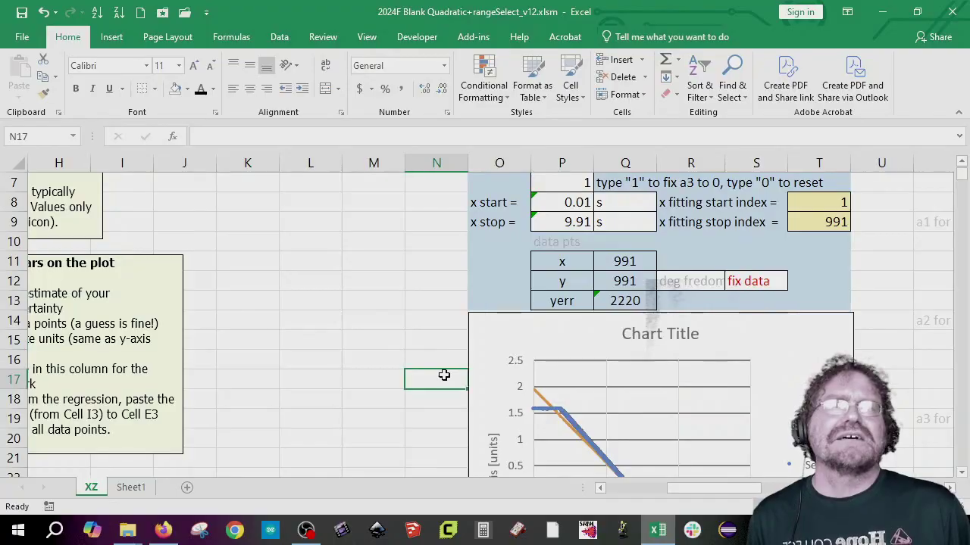
{"action": "scroll", "coordinate": [493, 356], "scroll_direction": "down", "scroll_amount": 2}
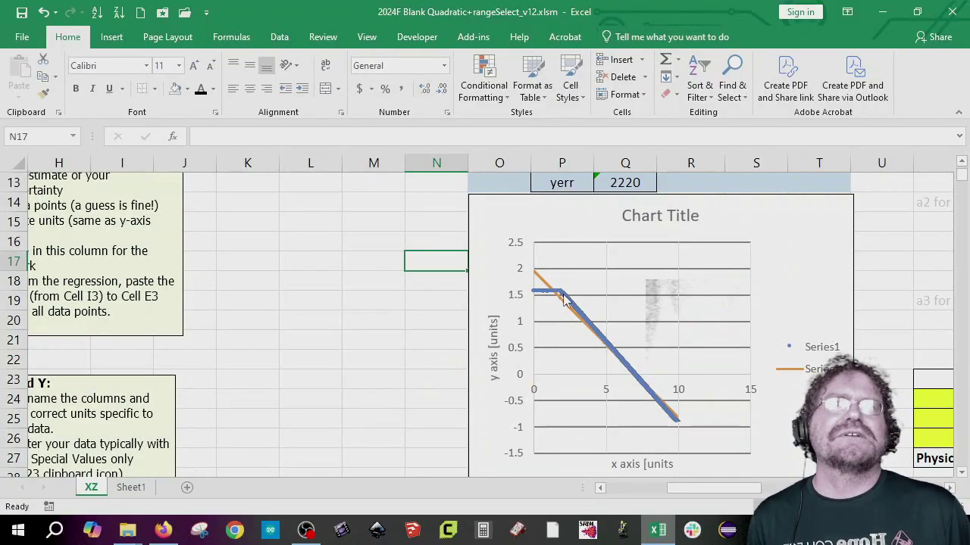
{"action": "left_click", "coordinate": [445, 301]}
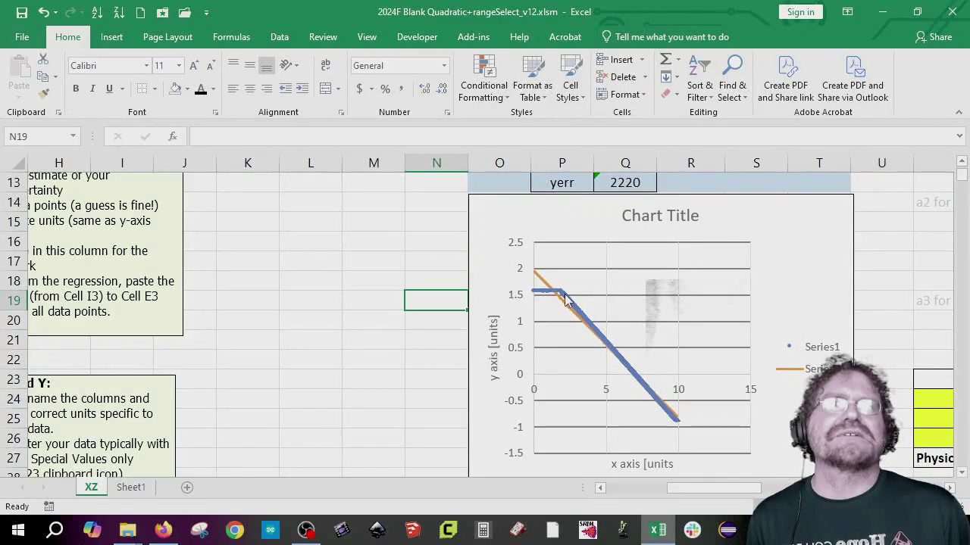
{"action": "left_click", "coordinate": [563, 298]}
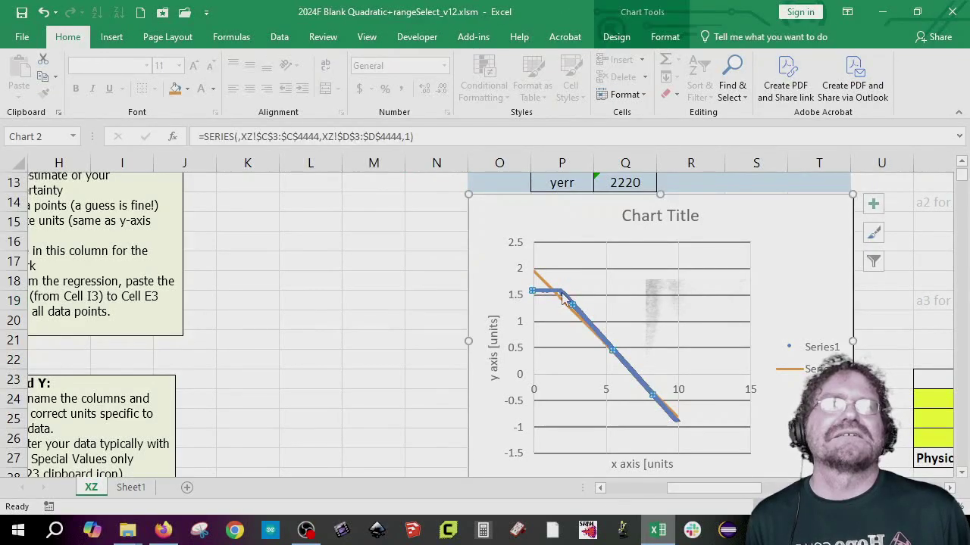
{"action": "left_click", "coordinate": [433, 303]}
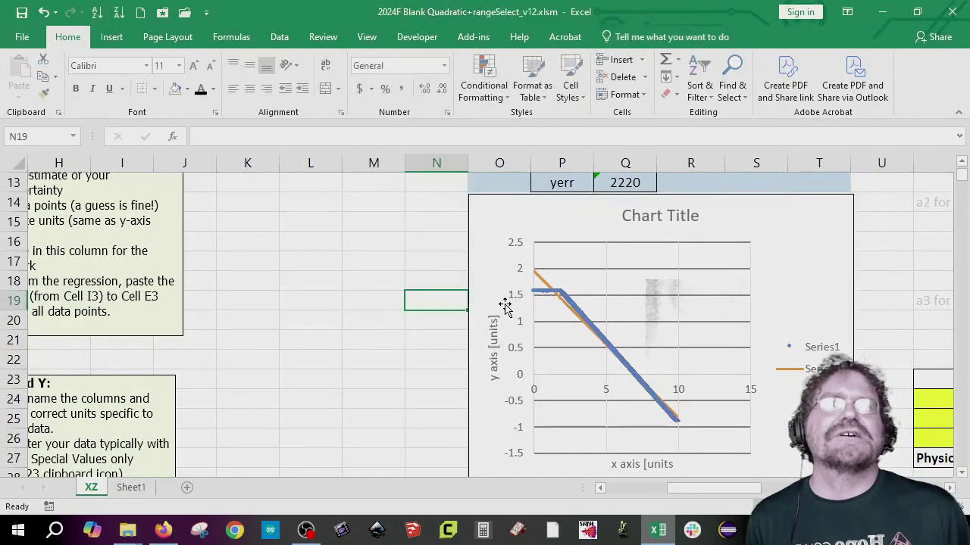
{"action": "left_click", "coordinate": [565, 301]}
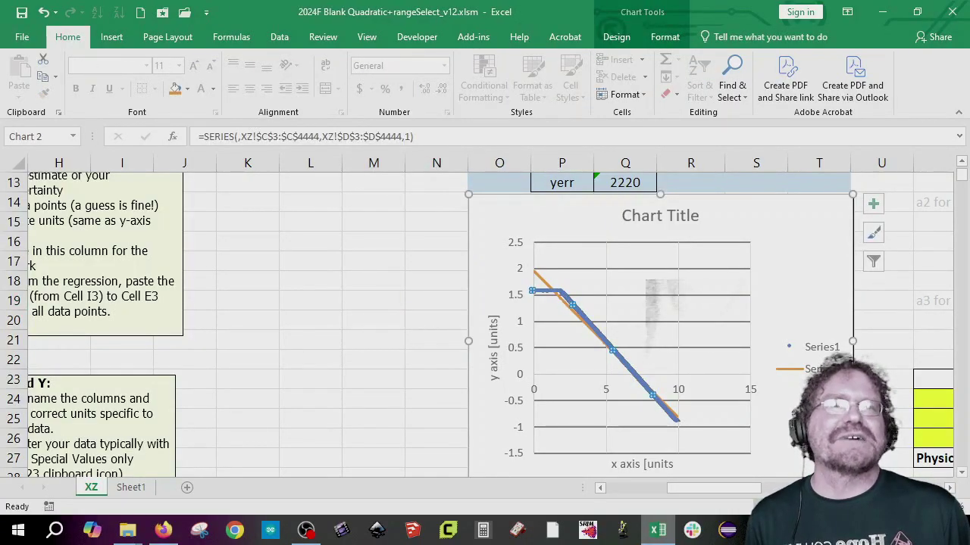
{"action": "mouse_move", "coordinate": [727, 530]}
{"action": "left_click", "coordinate": [894, 469]}
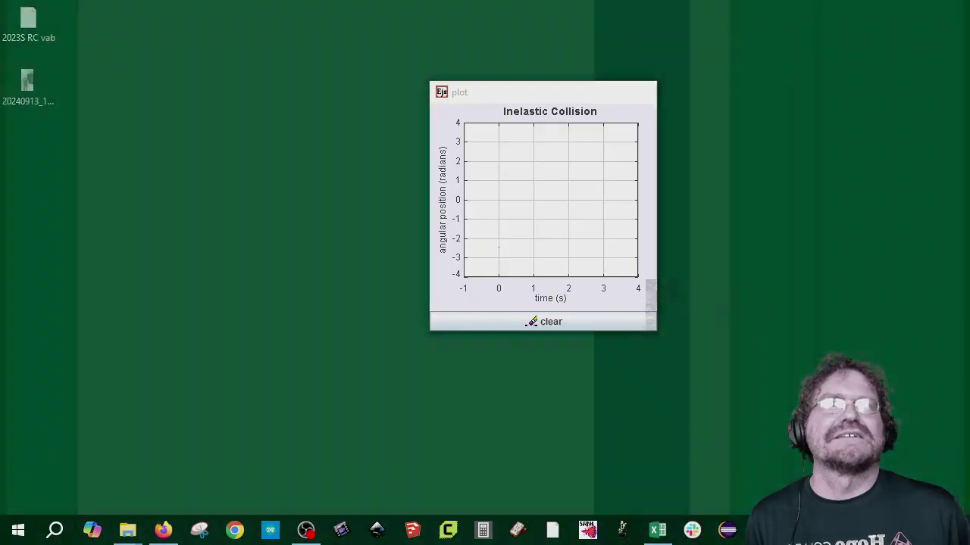
{"action": "left_click", "coordinate": [415, 346]}
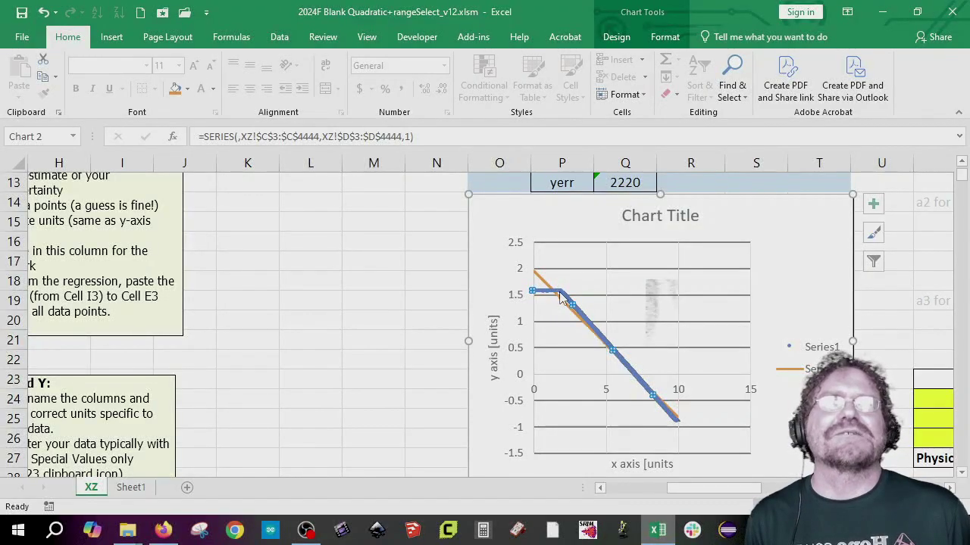
{"action": "mouse_move", "coordinate": [565, 297]}
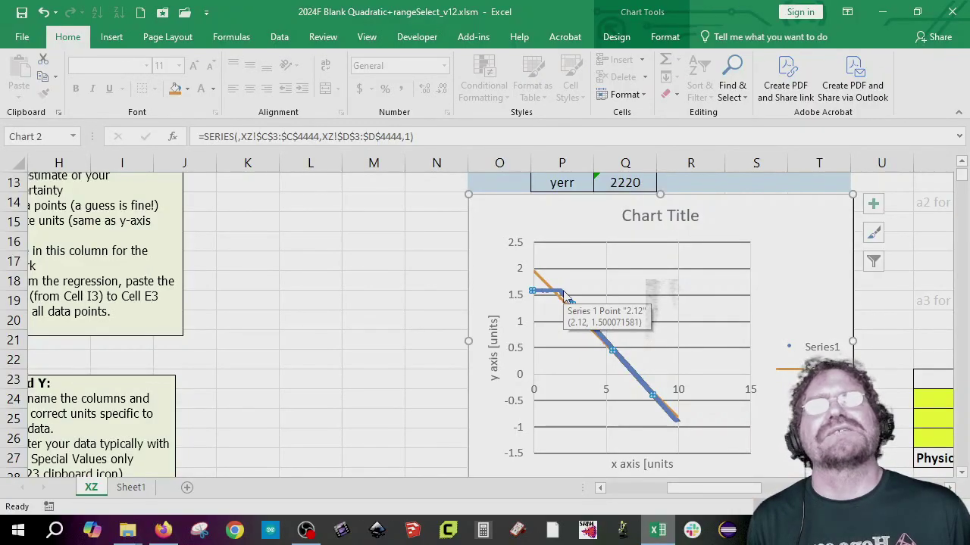
- Replace the x start formula in P8 with 1.8 as the start of the fitting range
{"action": "scroll", "coordinate": [628, 329], "scroll_direction": "up", "scroll_amount": 4}
{"action": "left_click", "coordinate": [561, 321]}
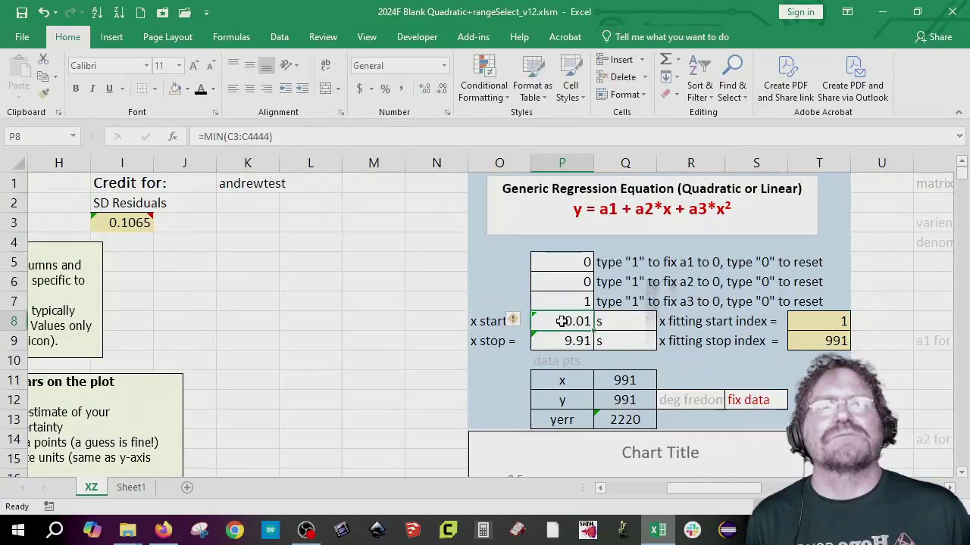
{"action": "double_click", "coordinate": [561, 321]}
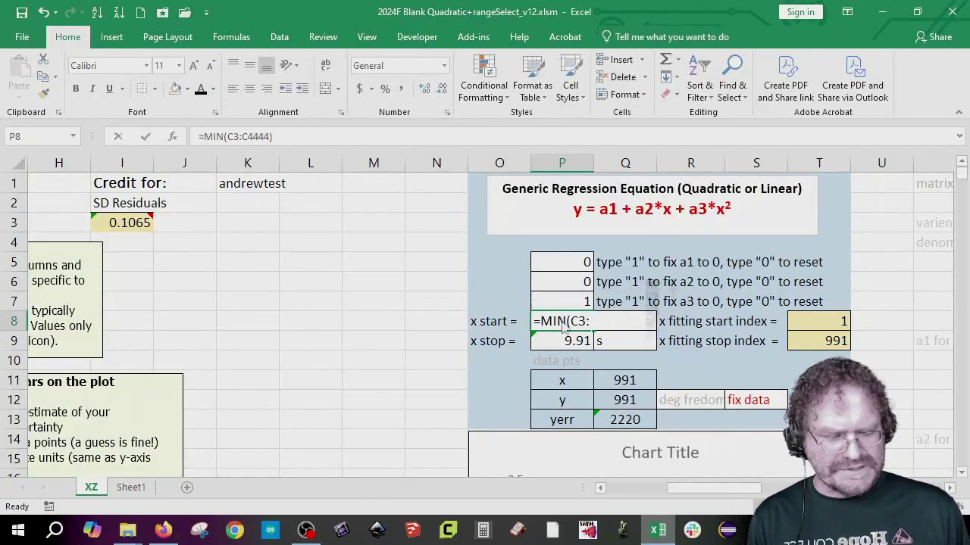
{"action": "type", "text": "1.8"}
{"action": "key", "text": "Return"}
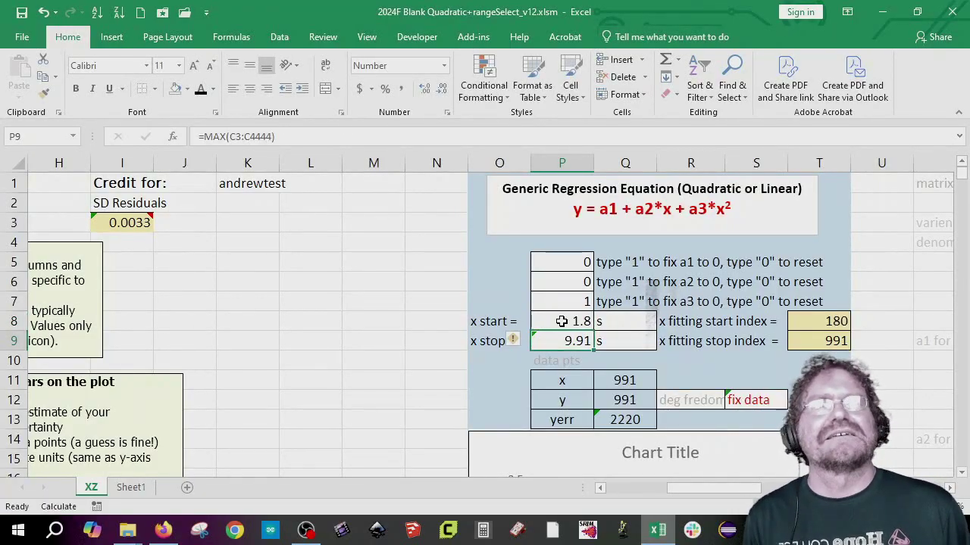
- Check the Residuals Plot for outlying points near the start of the fitting range
{"action": "scroll", "coordinate": [512, 338], "scroll_direction": "down", "scroll_amount": 4}
{"action": "scroll", "coordinate": [485, 303], "scroll_direction": "down", "scroll_amount": 4}
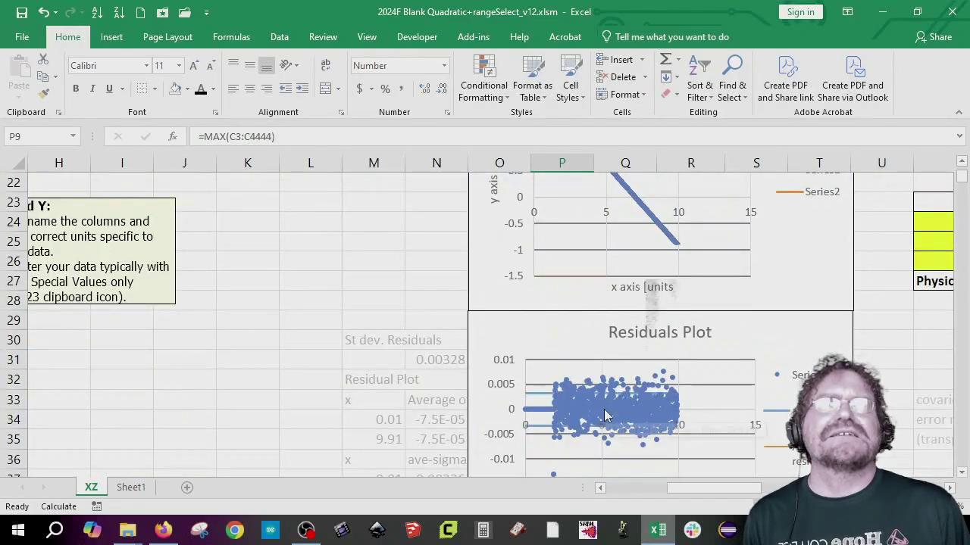
{"action": "scroll", "coordinate": [545, 394], "scroll_direction": "down", "scroll_amount": 1}
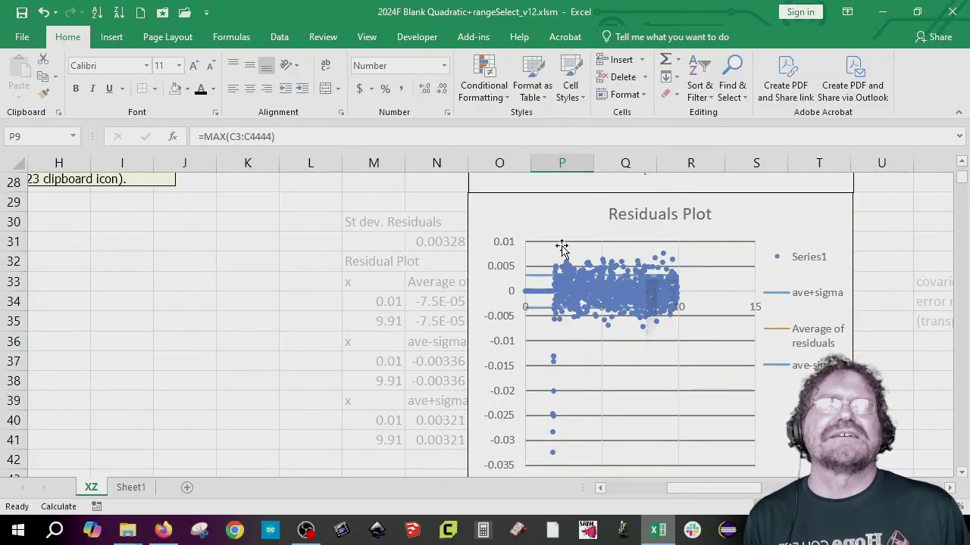
{"action": "scroll", "coordinate": [568, 318], "scroll_direction": "up", "scroll_amount": 6}
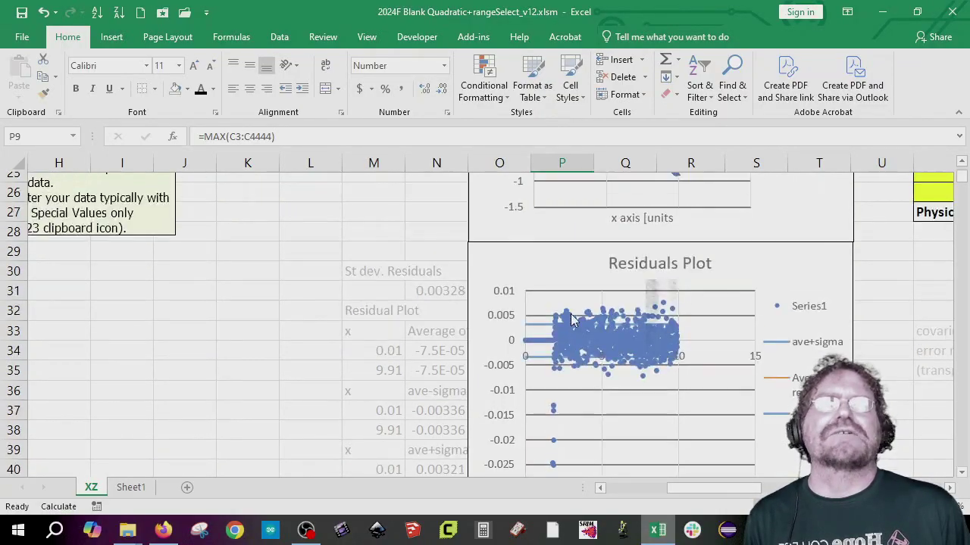
{"action": "scroll", "coordinate": [612, 314], "scroll_direction": "up", "scroll_amount": 3}
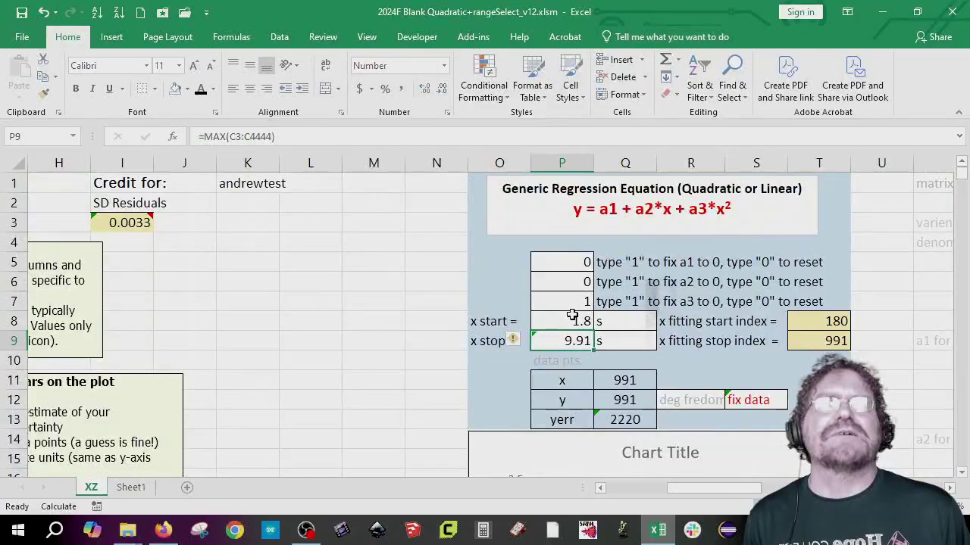
- Set the x start in P8 to 2.2 s and check the Residuals Plot for outlying points
{"action": "left_click", "coordinate": [567, 321]}
{"action": "type", "text": "2.2"}
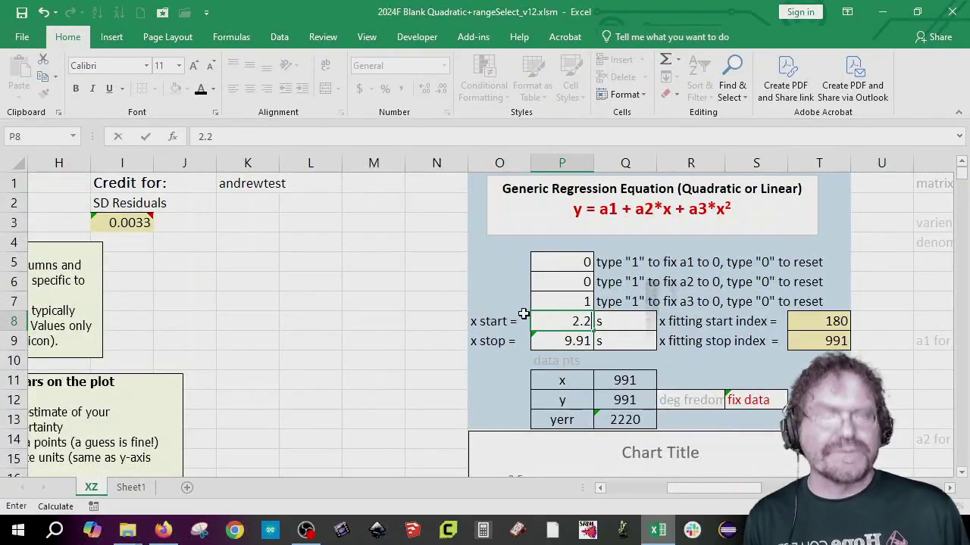
{"action": "key", "text": "Return"}
{"action": "scroll", "coordinate": [679, 355], "scroll_direction": "down", "scroll_amount": 9}
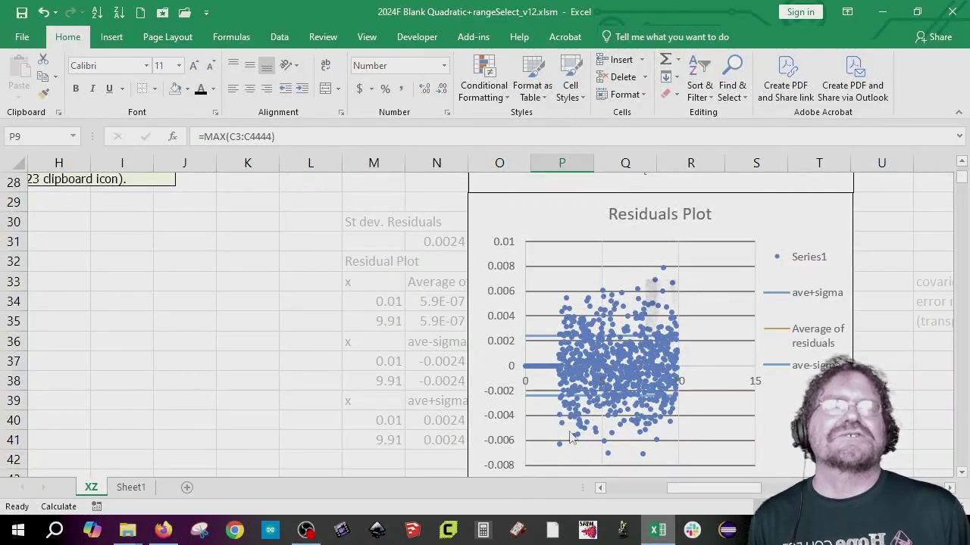
{"action": "scroll", "coordinate": [661, 403], "scroll_direction": "up", "scroll_amount": 9}
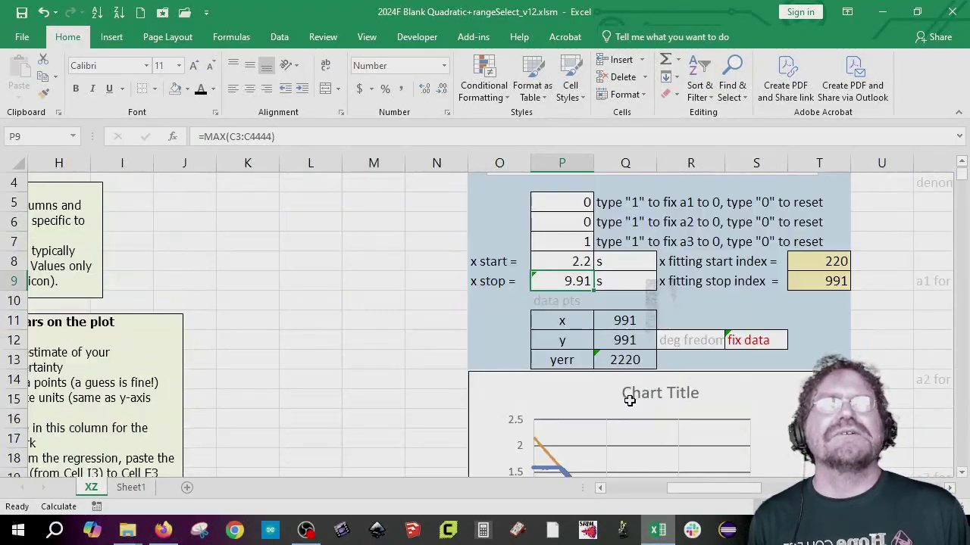
- Paste the SD Residuals value from I3 into E3 as a value and fill it down the Yerr column for all data points
{"action": "left_click_drag", "start_coordinate": [725, 492], "coordinate": [664, 491]}
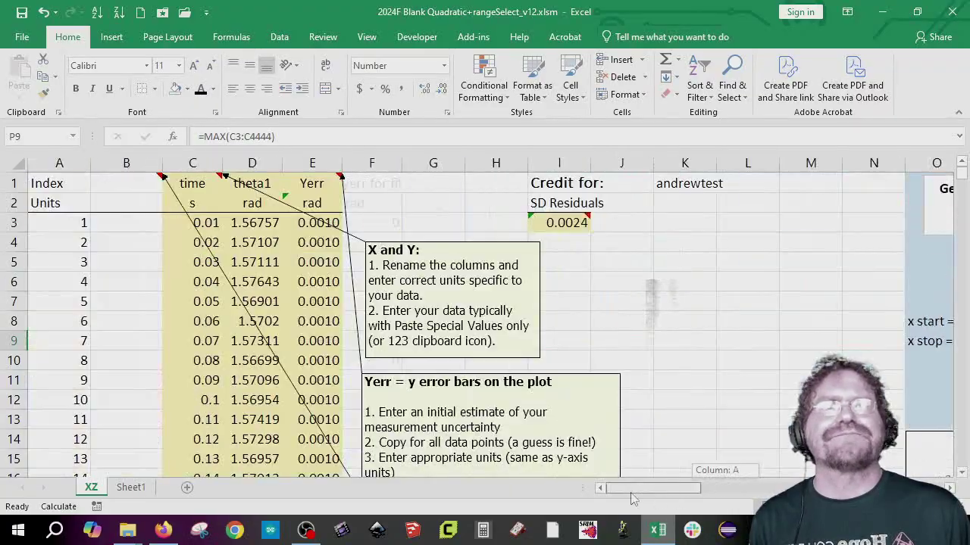
{"action": "left_click", "coordinate": [564, 223]}
{"action": "key", "text": "ctrl+c"}
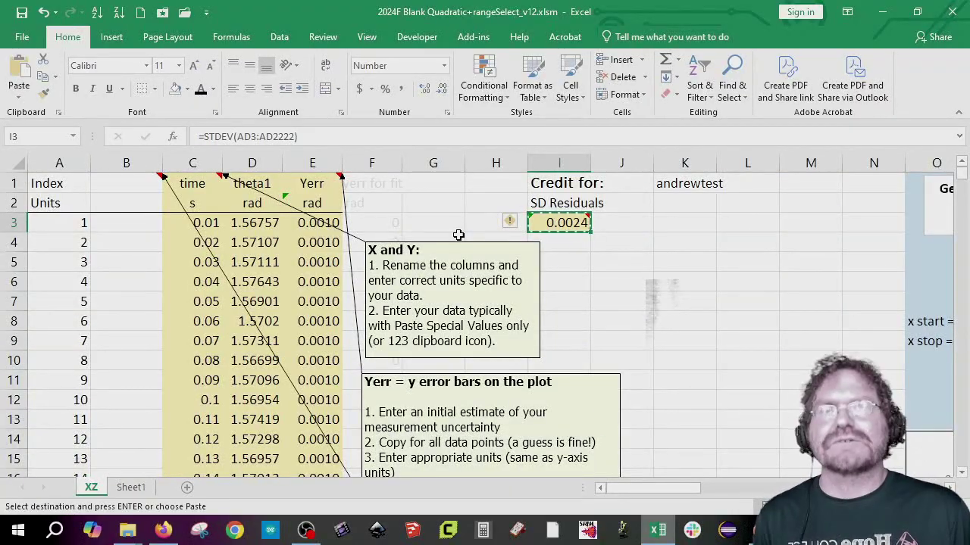
{"action": "right_click", "coordinate": [321, 220]}
{"action": "left_click", "coordinate": [374, 258]}
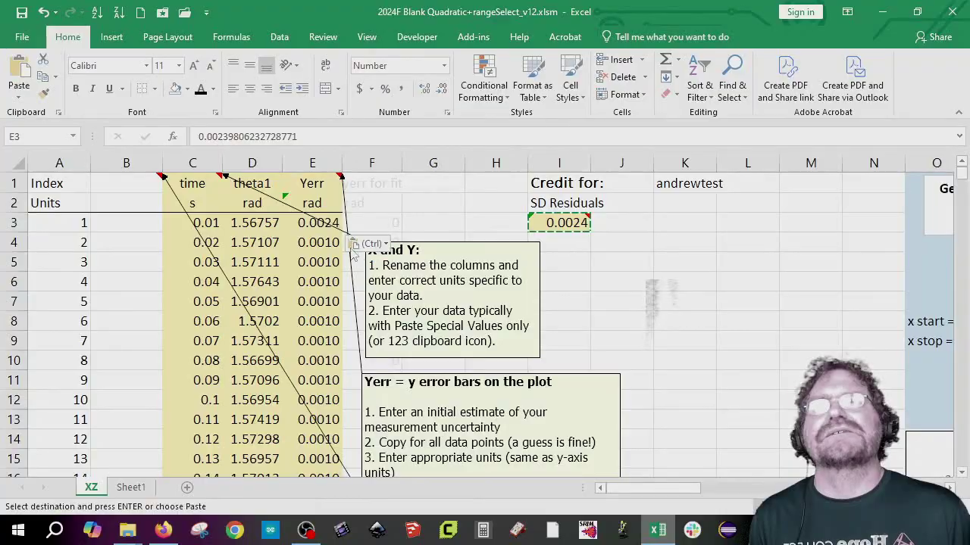
{"action": "key", "text": "Escape"}
{"action": "key", "text": "ctrl+shift+Down"}
{"action": "key", "text": "ctrl+d"}
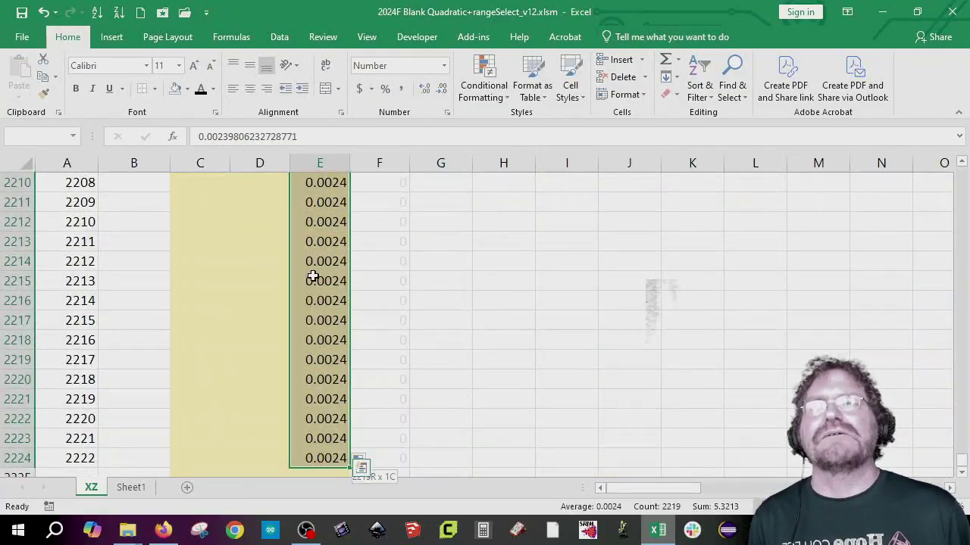
{"action": "left_click_drag", "start_coordinate": [325, 459], "coordinate": [333, 134]}
{"action": "left_click", "coordinate": [325, 261]}
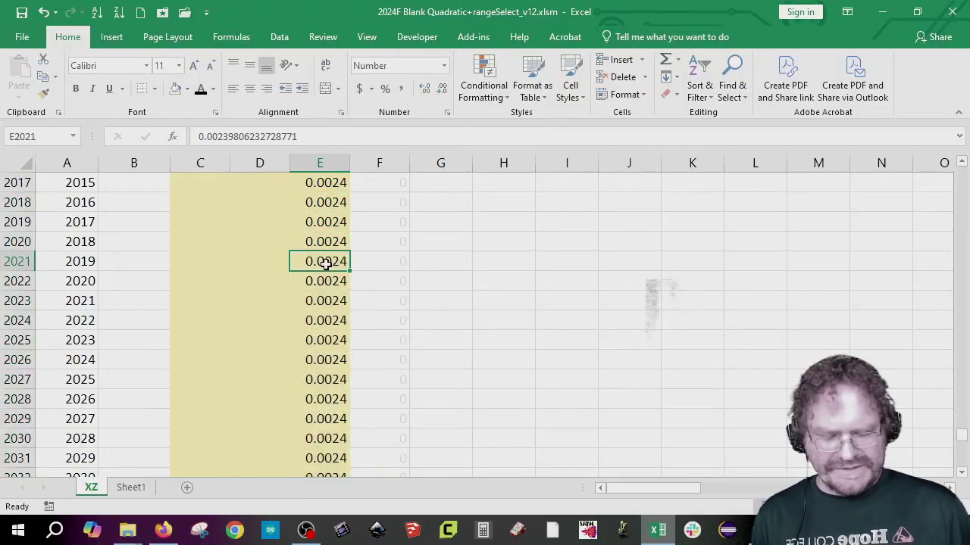
{"action": "key", "text": "ctrl+shift+Up"}
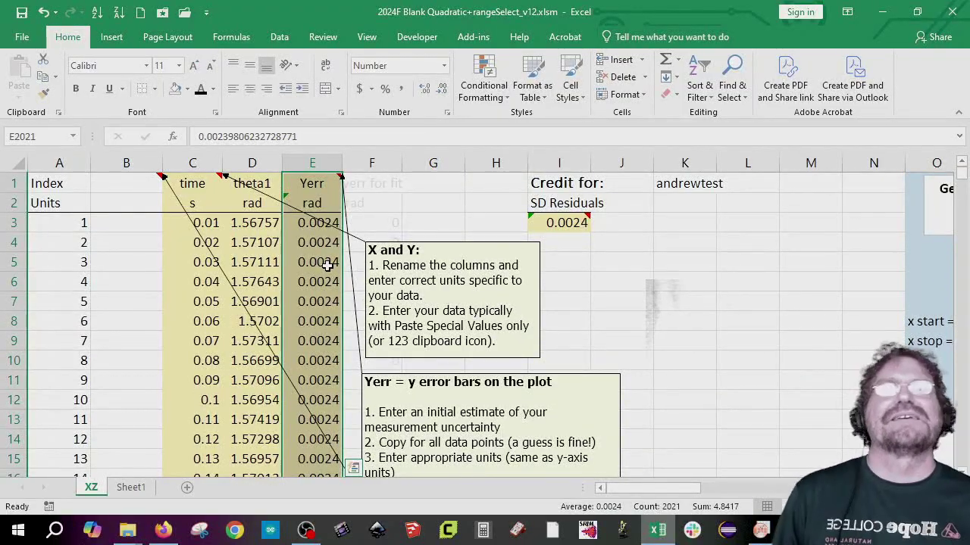
{"action": "left_click", "coordinate": [258, 318]}
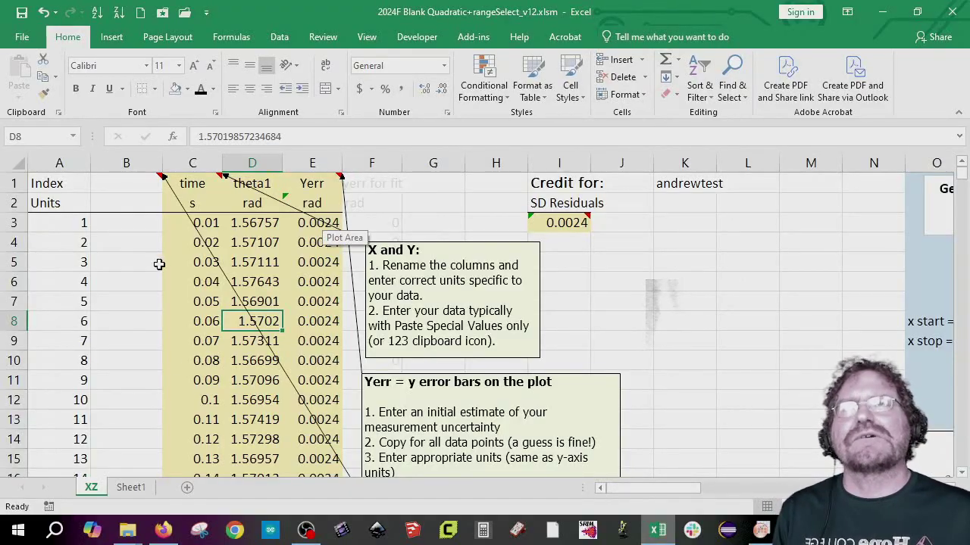
- Examine the fitted line against the data chart and the fitted values and standard errors, especially the a2 coefficient's
{"action": "left_click_drag", "start_coordinate": [689, 489], "coordinate": [754, 488]}
{"action": "scroll", "coordinate": [245, 378], "scroll_direction": "down", "scroll_amount": 3}
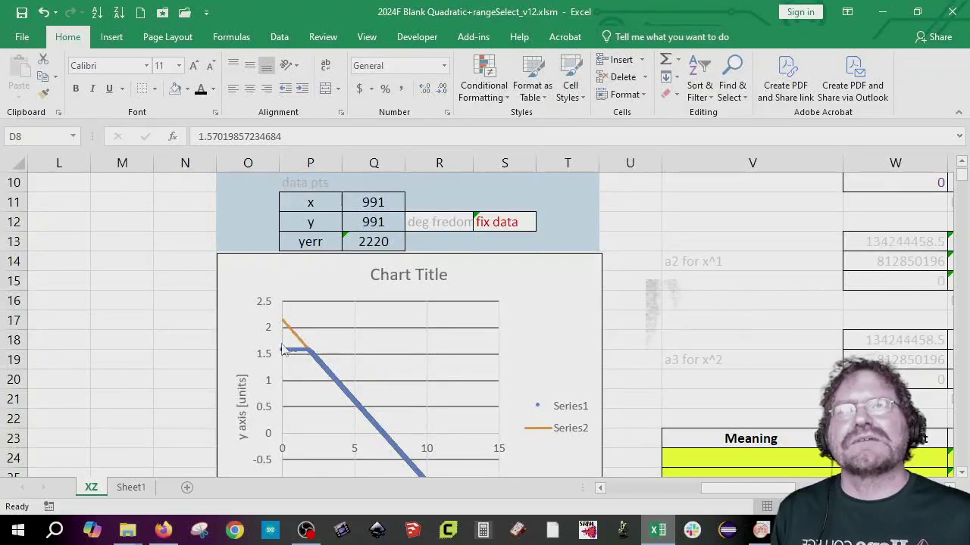
{"action": "scroll", "coordinate": [283, 350], "scroll_direction": "up", "scroll_amount": 2}
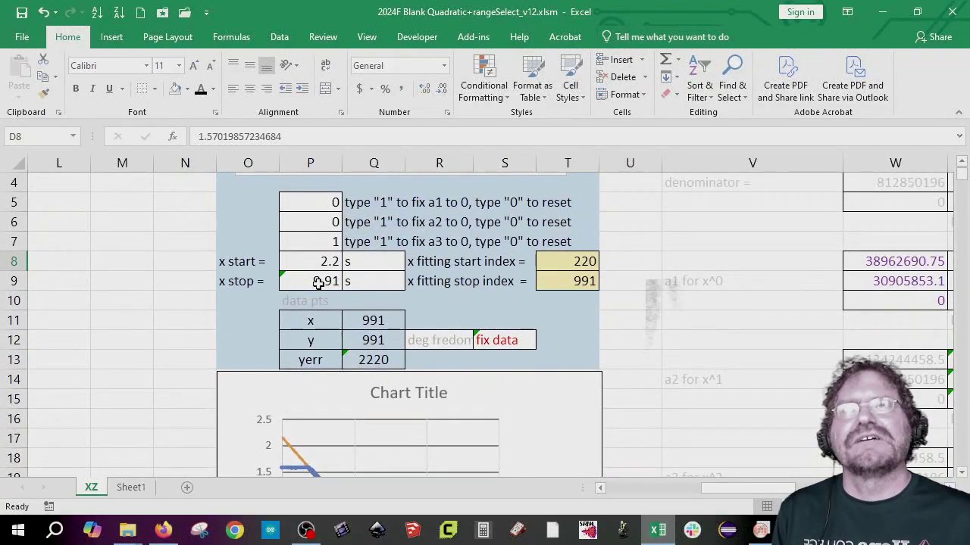
{"action": "scroll", "coordinate": [390, 403], "scroll_direction": "down", "scroll_amount": 2}
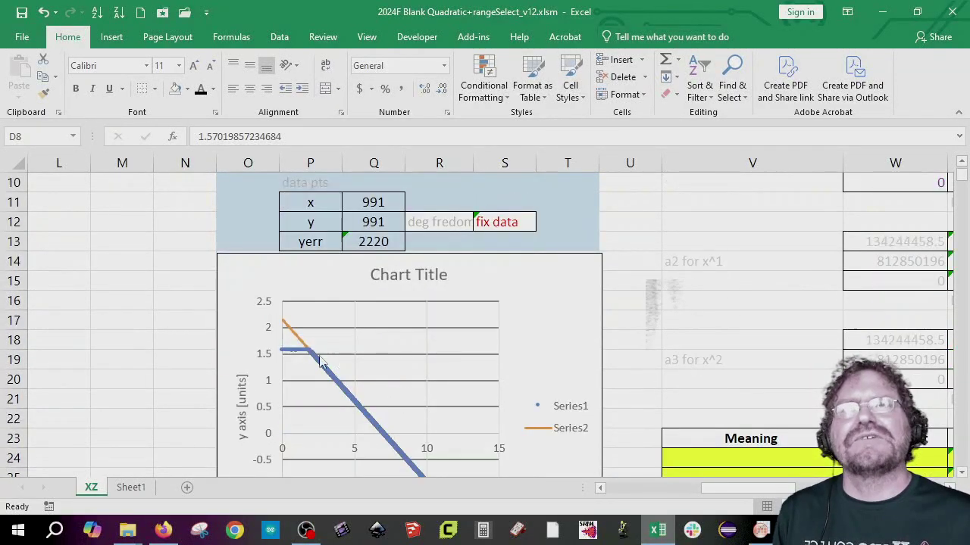
{"action": "scroll", "coordinate": [361, 345], "scroll_direction": "down", "scroll_amount": 1}
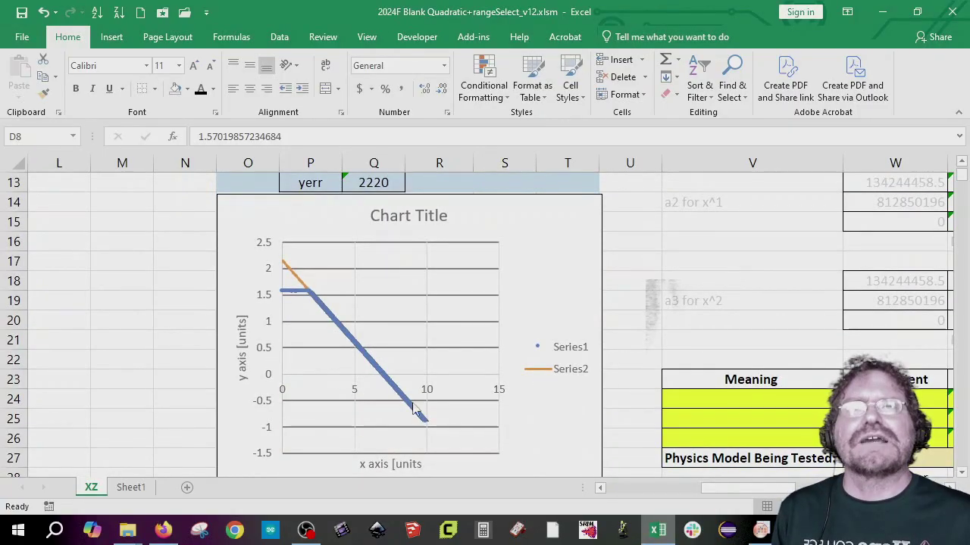
{"action": "left_click_drag", "start_coordinate": [705, 489], "coordinate": [780, 494]}
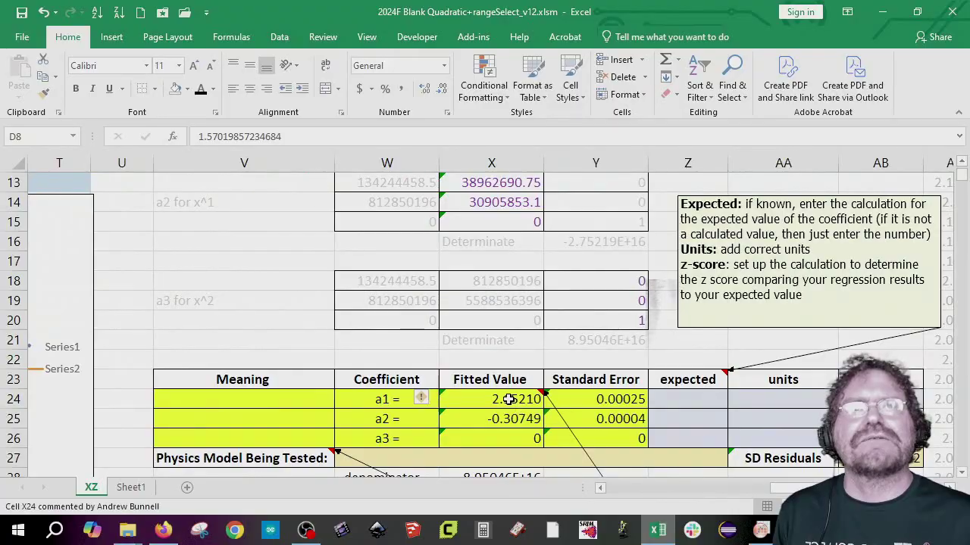
{"action": "left_click_drag", "start_coordinate": [509, 399], "coordinate": [606, 438]}
{"action": "left_click", "coordinate": [615, 432]}
{"action": "left_click", "coordinate": [880, 458]}
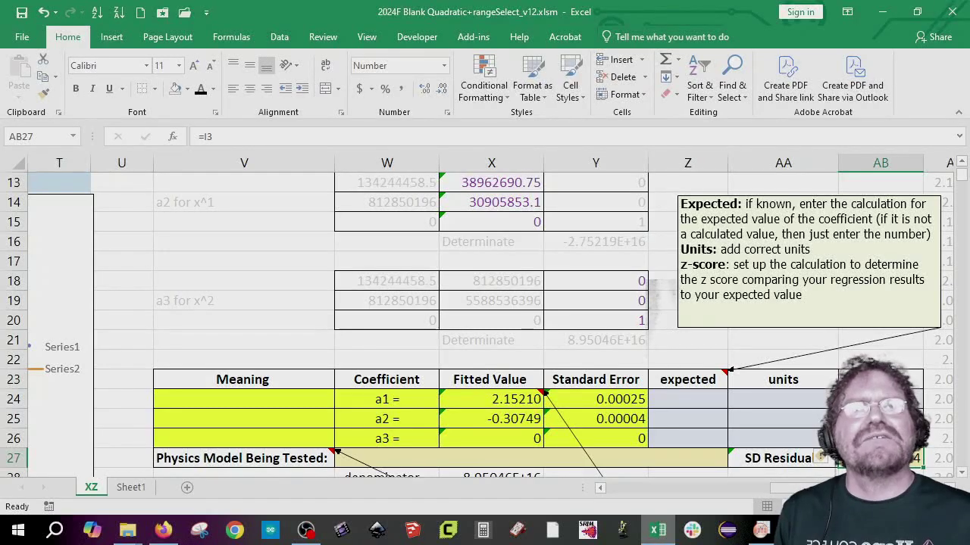
{"action": "left_click_drag", "start_coordinate": [485, 419], "coordinate": [621, 424]}
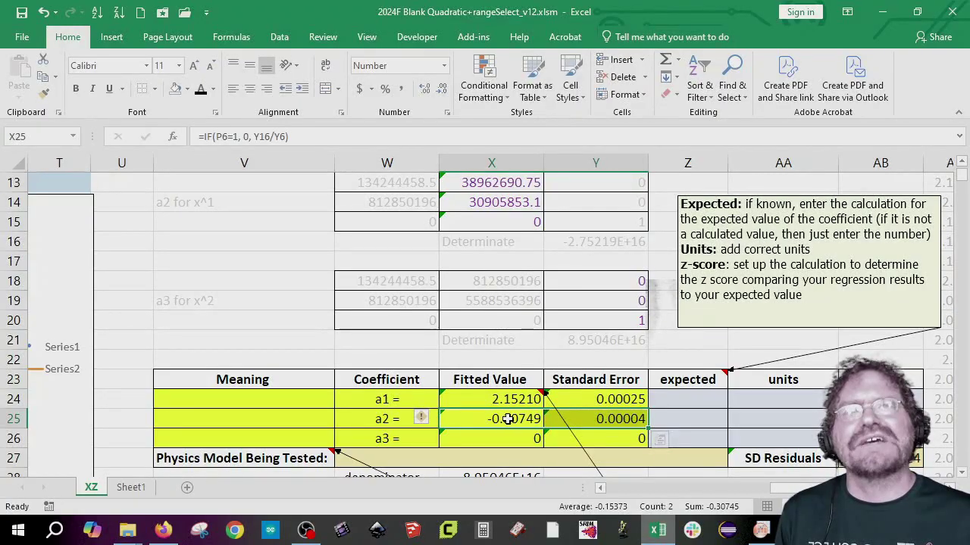
{"action": "left_click", "coordinate": [596, 419]}
{"action": "left_click_drag", "start_coordinate": [498, 421], "coordinate": [572, 422]}
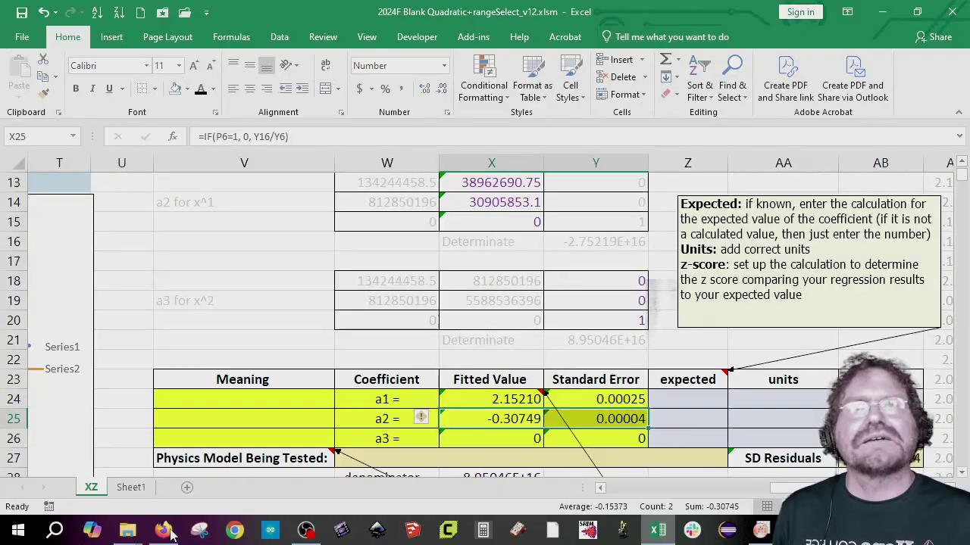
- Change the "vel after" label in G12 on Sheet1 to "w after"
{"action": "left_click", "coordinate": [133, 488]}
{"action": "left_click", "coordinate": [491, 430]}
{"action": "left_click", "coordinate": [556, 428]}
{"action": "left_click", "coordinate": [462, 426]}
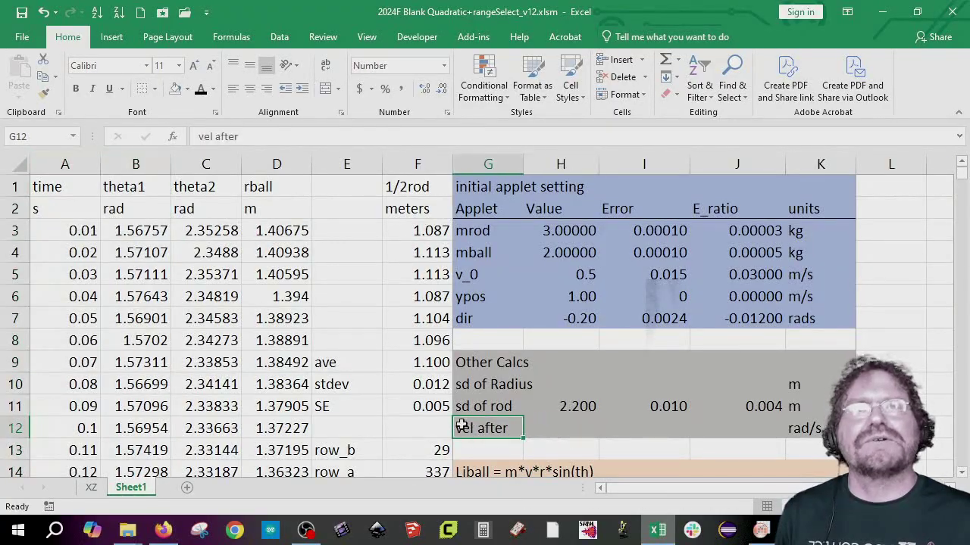
{"action": "double_click", "coordinate": [203, 137]}
{"action": "type", "text": "w"}
{"action": "key", "text": "Return"}
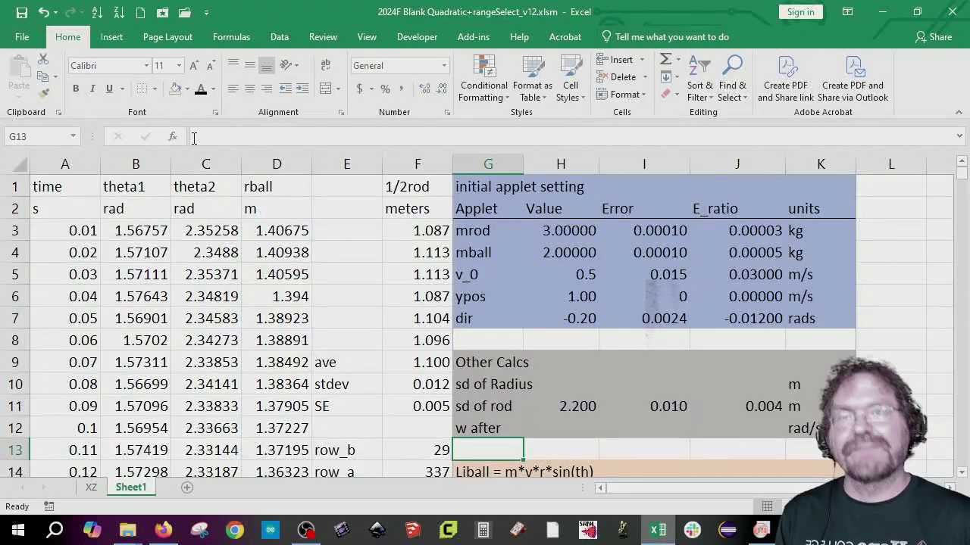
- Copy the a2 fitted value and standard error from the XZ sheet into H12:I12 on Sheet1 as values, shown with five decimals
{"action": "left_click", "coordinate": [570, 429]}
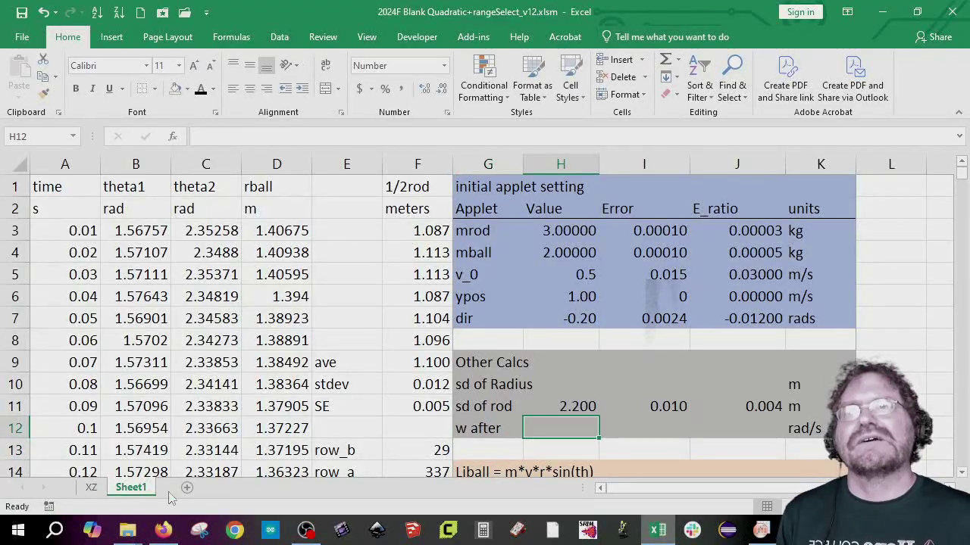
{"action": "left_click", "coordinate": [91, 488]}
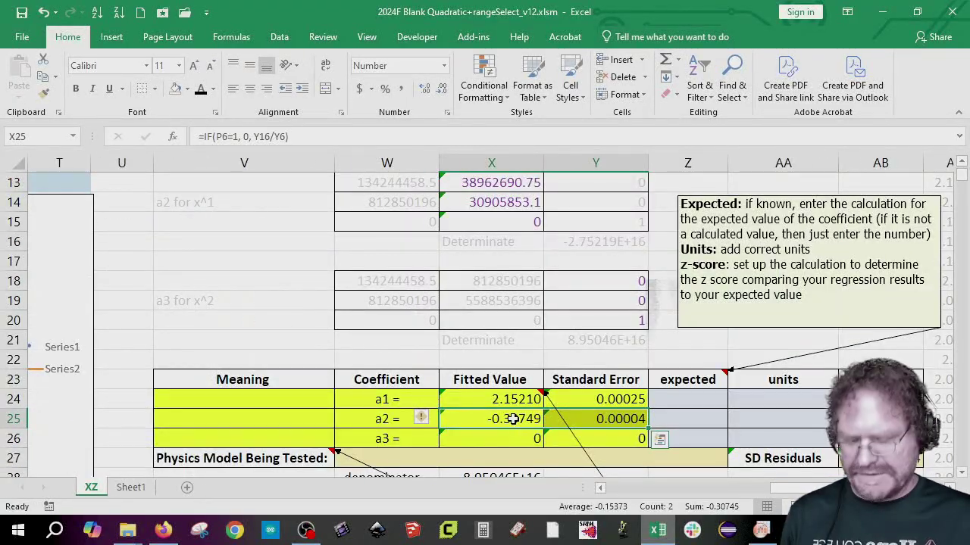
{"action": "key", "text": "ctrl+c"}
{"action": "left_click", "coordinate": [130, 487]}
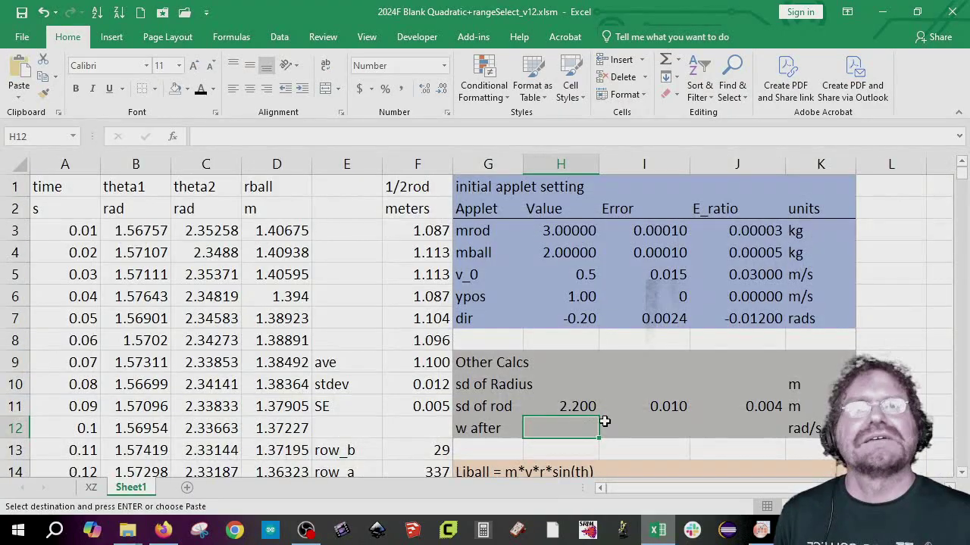
{"action": "right_click", "coordinate": [584, 422]}
{"action": "left_click", "coordinate": [639, 161]}
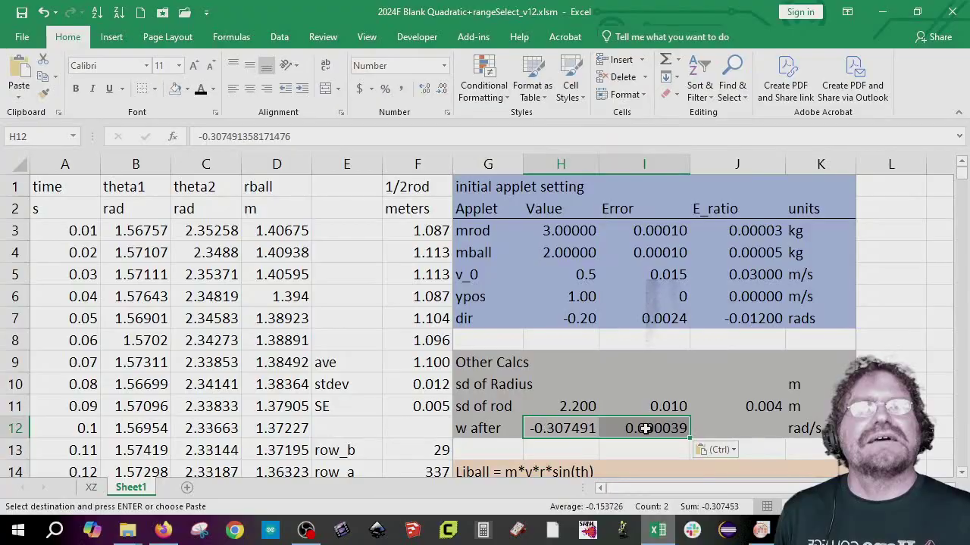
{"action": "left_click", "coordinate": [443, 88]}
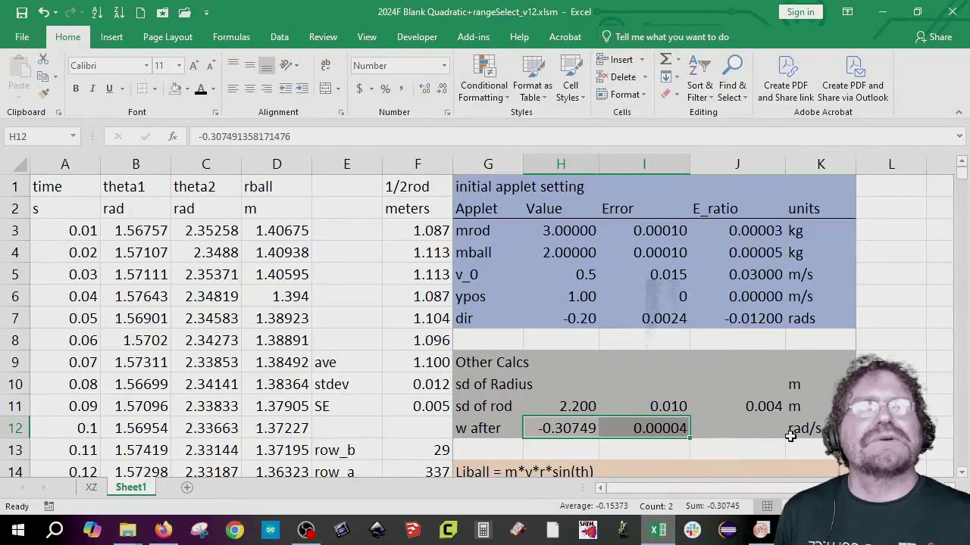
- Fill the E_ratio formula from J11 down to J12 and show J12 with five decimals
{"action": "left_click", "coordinate": [776, 407]}
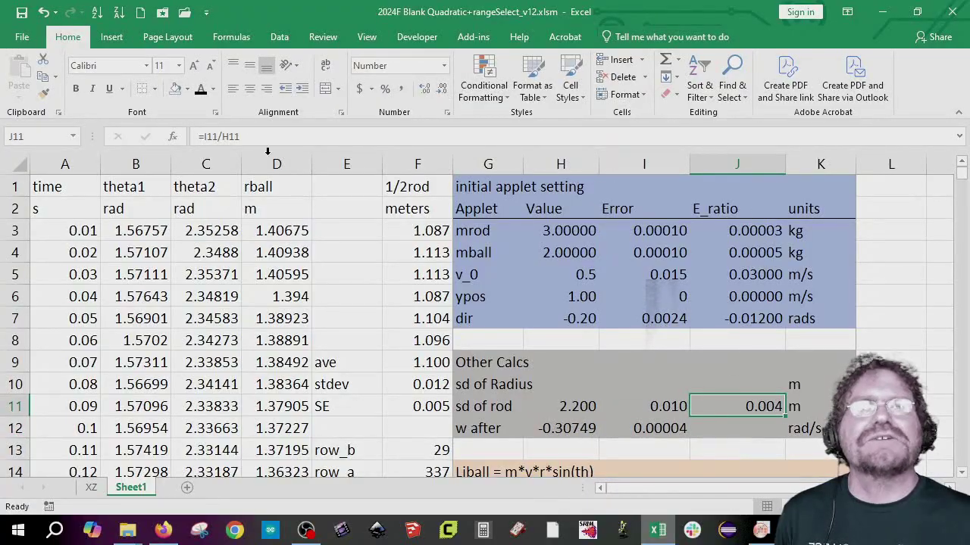
{"action": "left_click_drag", "start_coordinate": [786, 416], "coordinate": [768, 429]}
{"action": "left_click", "coordinate": [768, 428]}
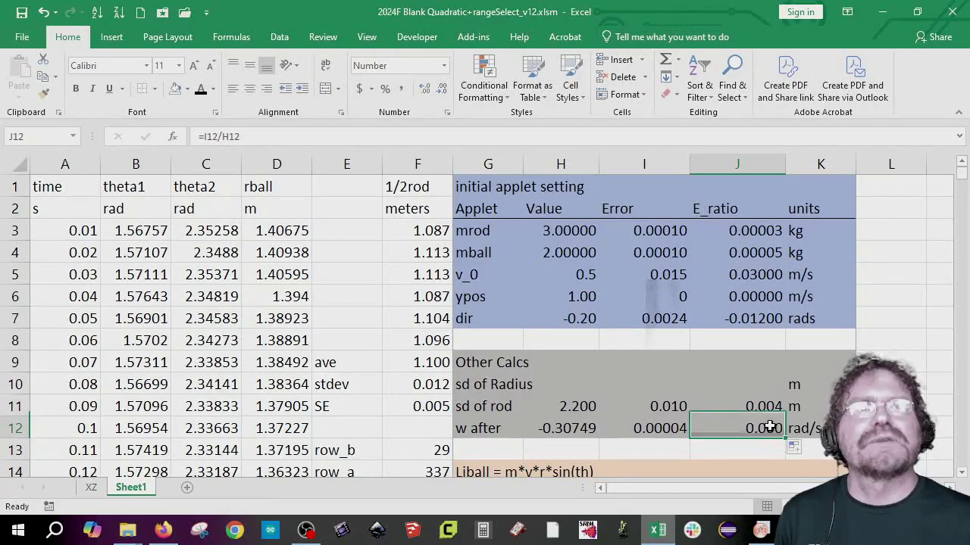
{"action": "left_click", "coordinate": [424, 88]}
{"action": "left_click", "coordinate": [425, 88]}
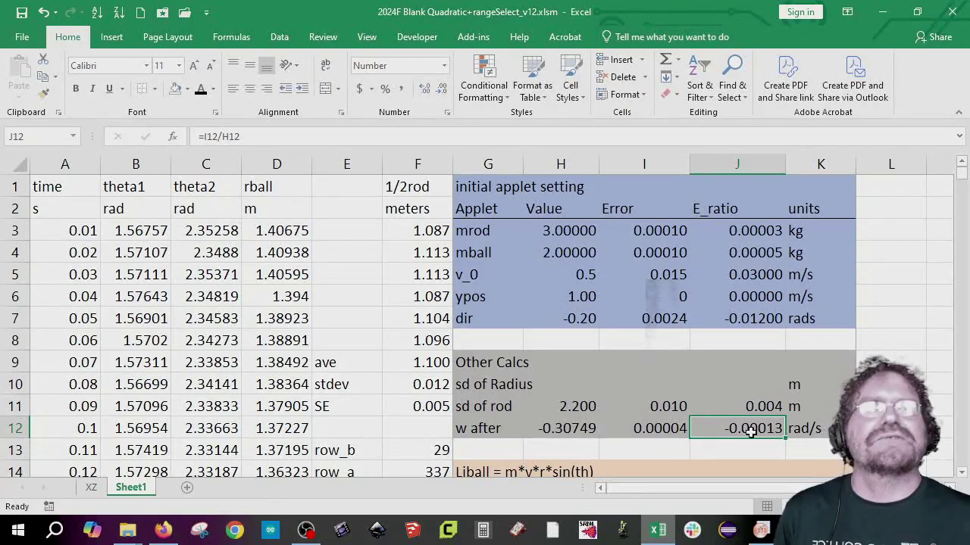
- Check the theta1 data and fit chart on the XZ sheet, and return to Sheet1
{"action": "left_click", "coordinate": [465, 388]}
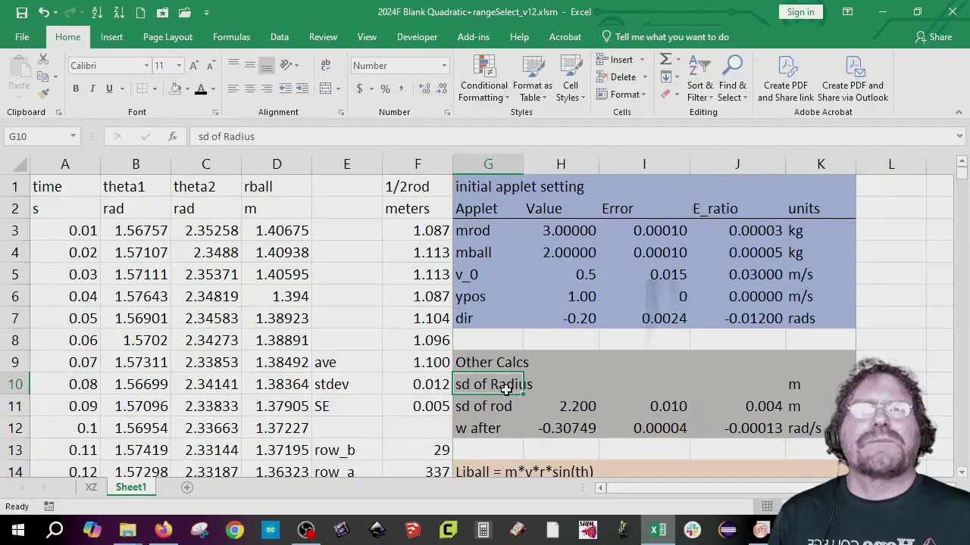
{"action": "left_click", "coordinate": [91, 488]}
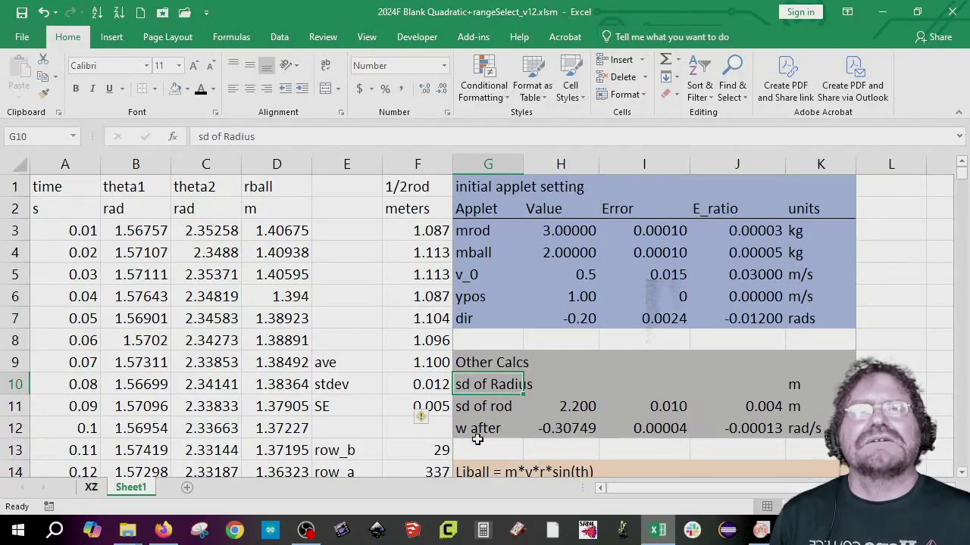
{"action": "scroll", "coordinate": [629, 298], "scroll_direction": "left", "scroll_amount": 10}
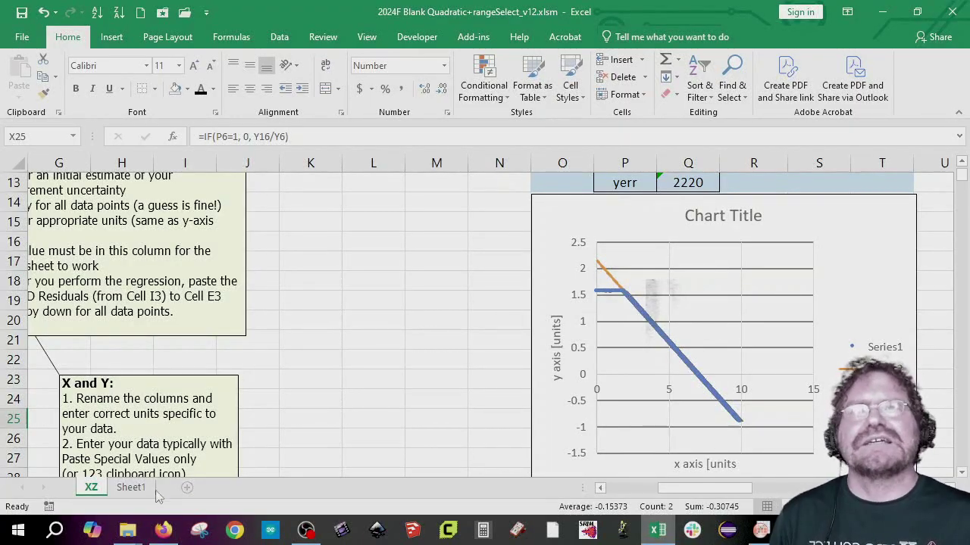
{"action": "left_click", "coordinate": [131, 487]}
- Enter =stdev(D220:D990) in I10 as the error for sd of Radius
{"action": "left_click", "coordinate": [592, 384]}
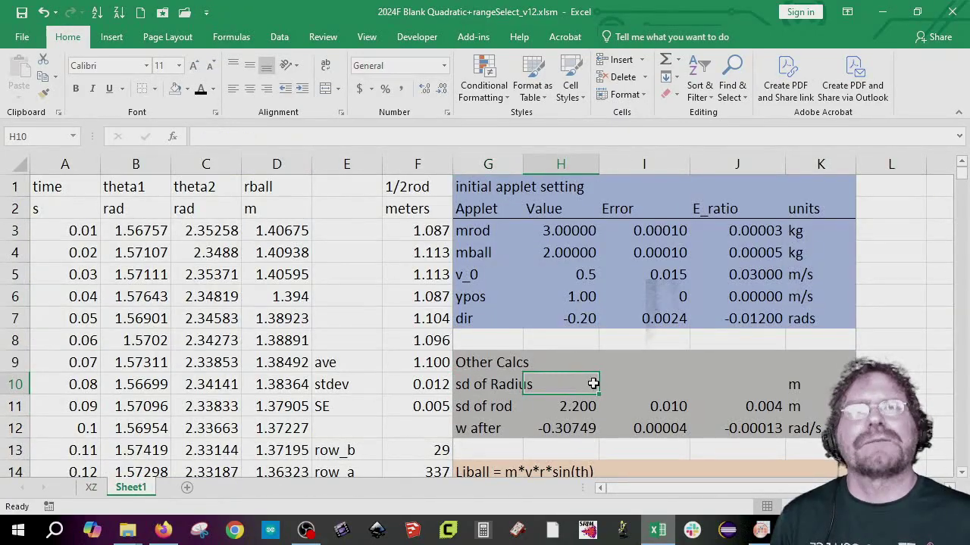
{"action": "left_click", "coordinate": [641, 388]}
{"action": "type", "text": "=st"}
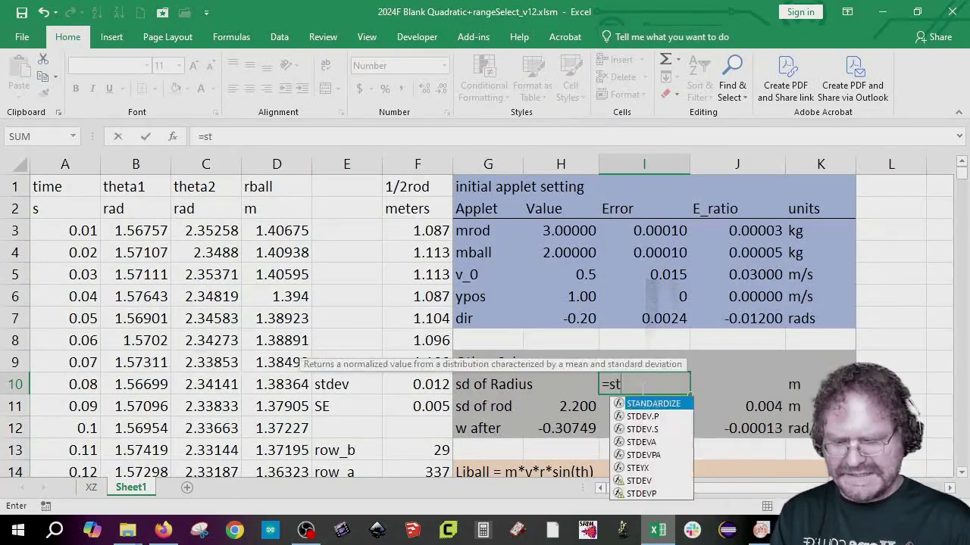
{"action": "type", "text": "dev("}
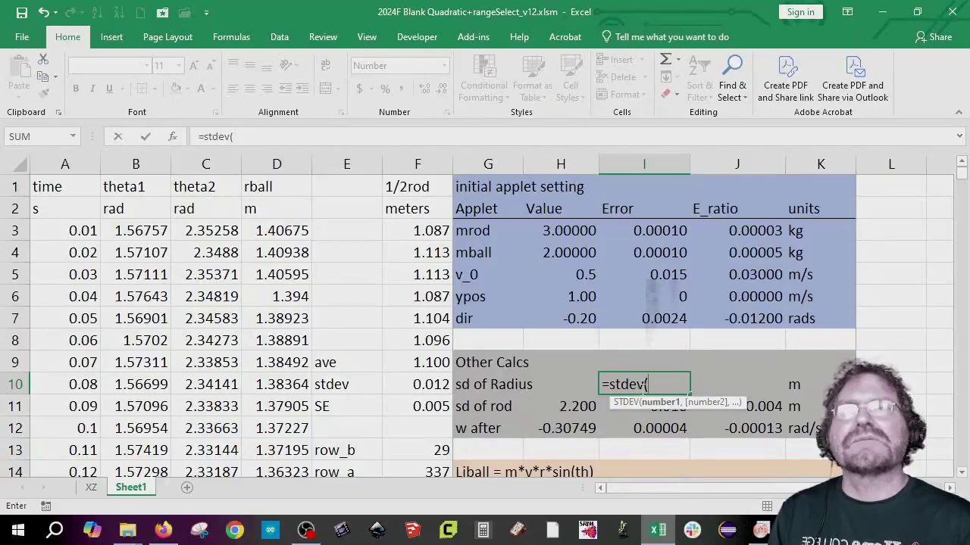
{"action": "type", "text": "D"}
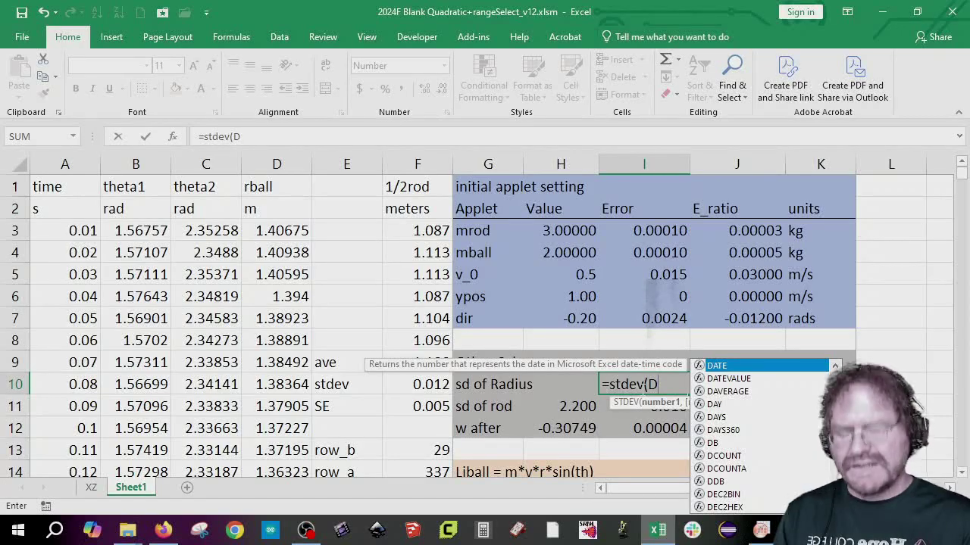
{"action": "type", "text": "220:99"}
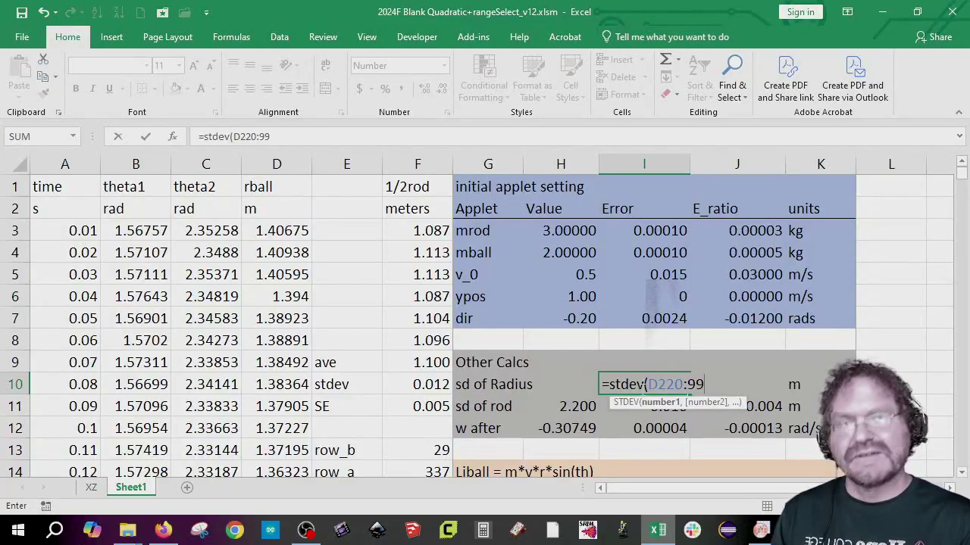
{"action": "type", "text": "0)"}
{"action": "key", "text": "Return"}
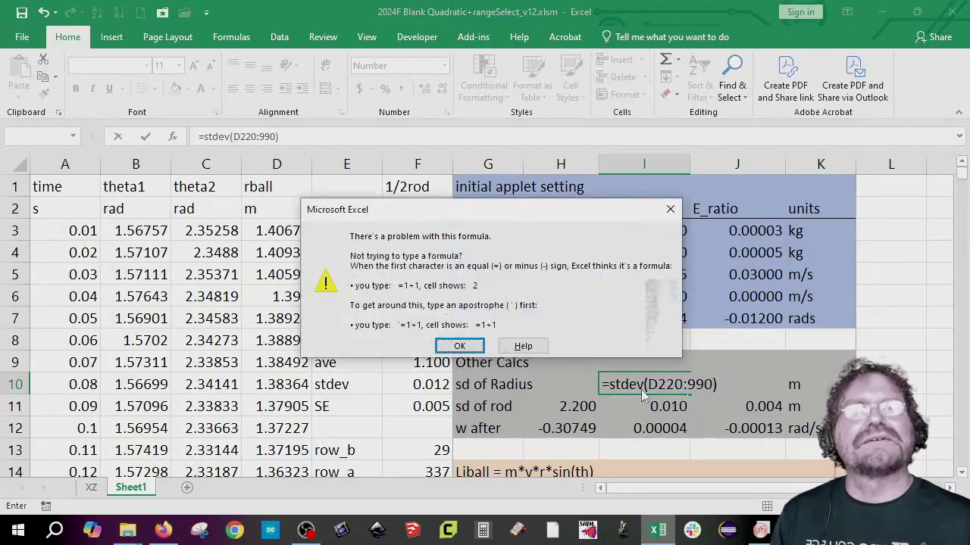
{"action": "key", "text": "Return"}
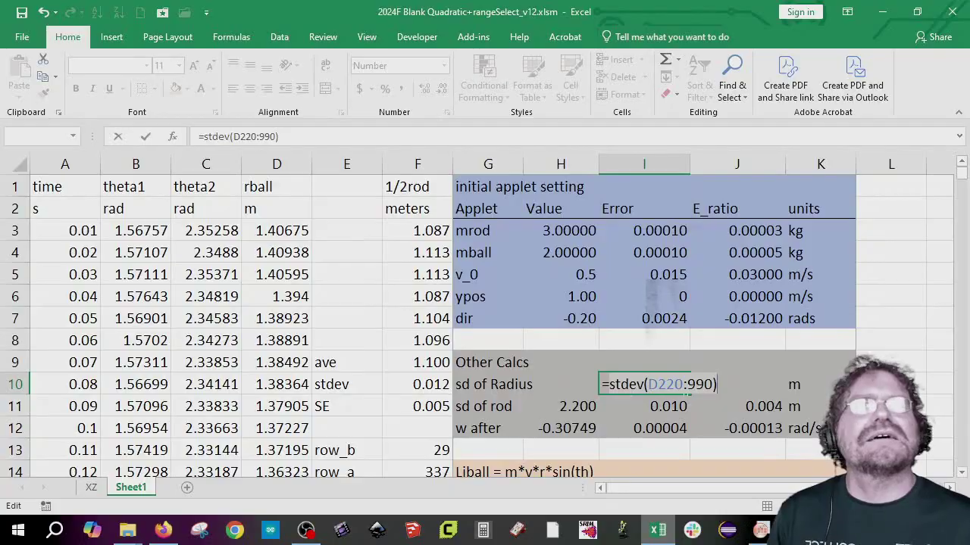
{"action": "left_click", "coordinate": [686, 384]}
{"action": "type", "text": "D"}
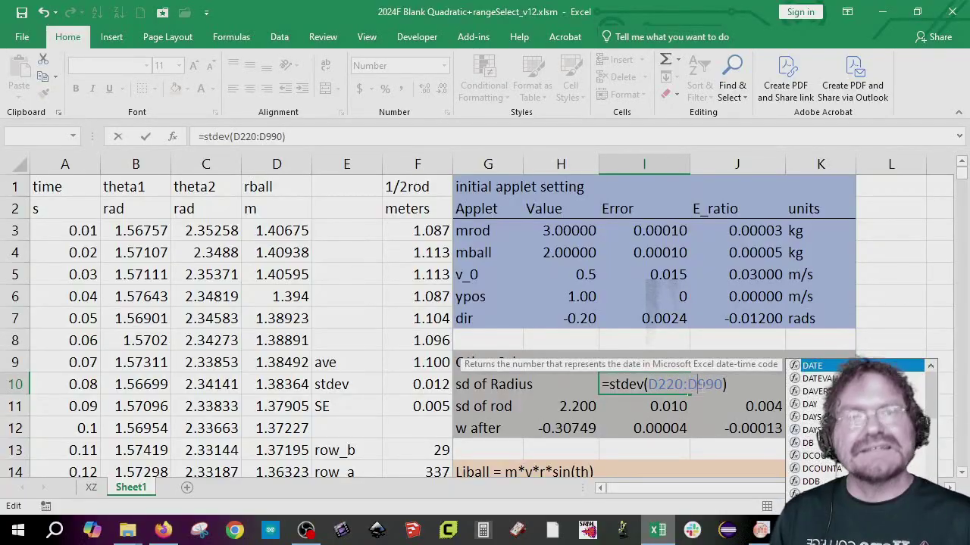
{"action": "key", "text": "Return"}
{"action": "left_click", "coordinate": [653, 385]}
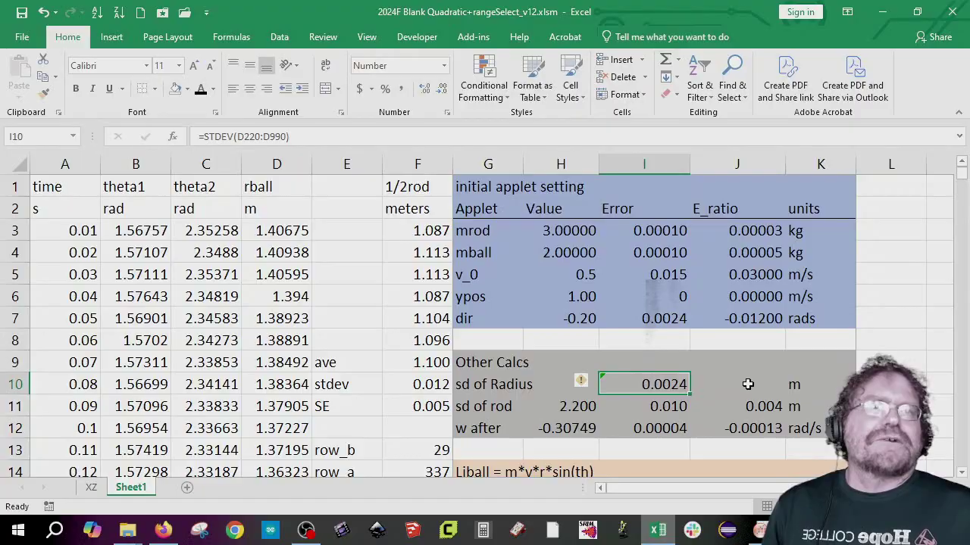
- Link the mass value H15 in the Liball = m*v*r*sin(th) block to the mball value in H4
{"action": "scroll", "coordinate": [748, 384], "scroll_direction": "down", "scroll_amount": 2}
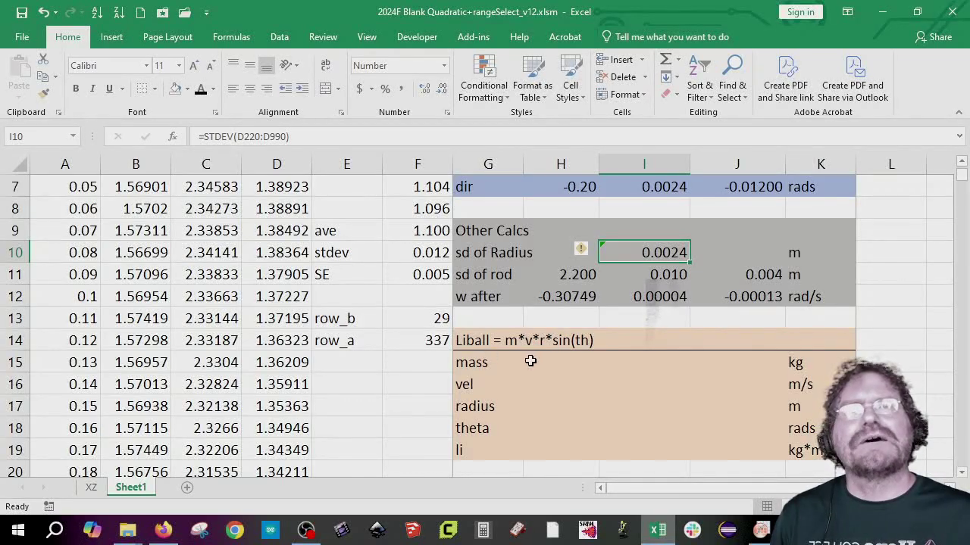
{"action": "left_click", "coordinate": [566, 362]}
{"action": "type", "text": "="}
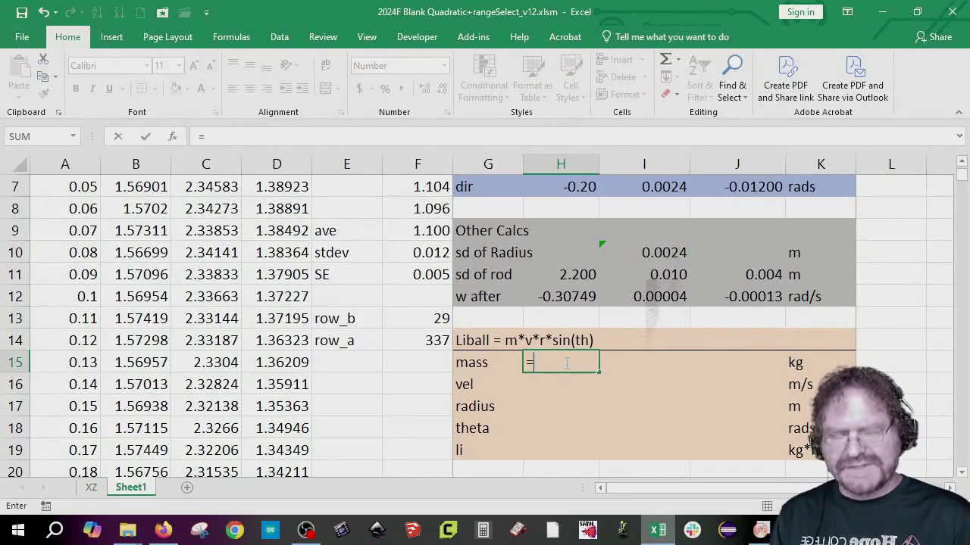
{"action": "scroll", "coordinate": [565, 363], "scroll_direction": "up", "scroll_amount": 2}
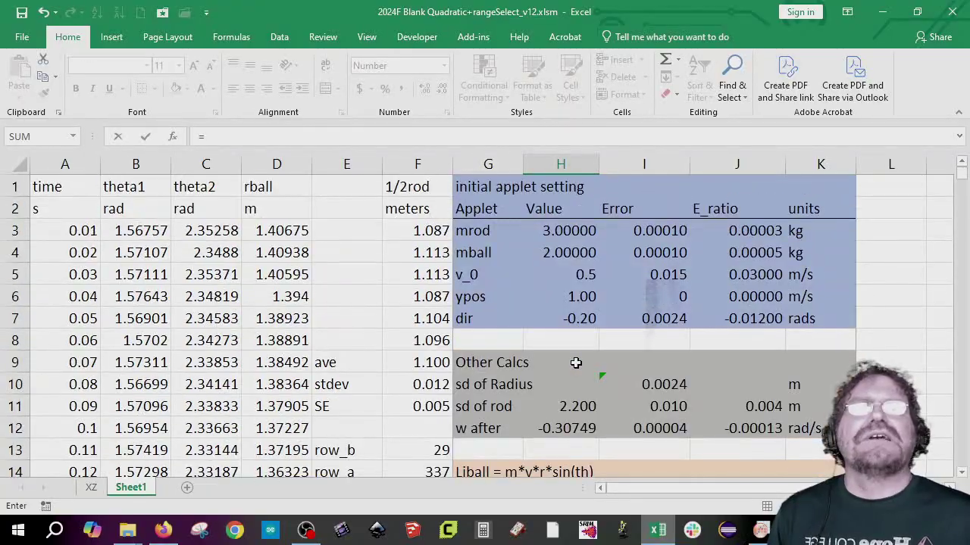
{"action": "left_click", "coordinate": [578, 252]}
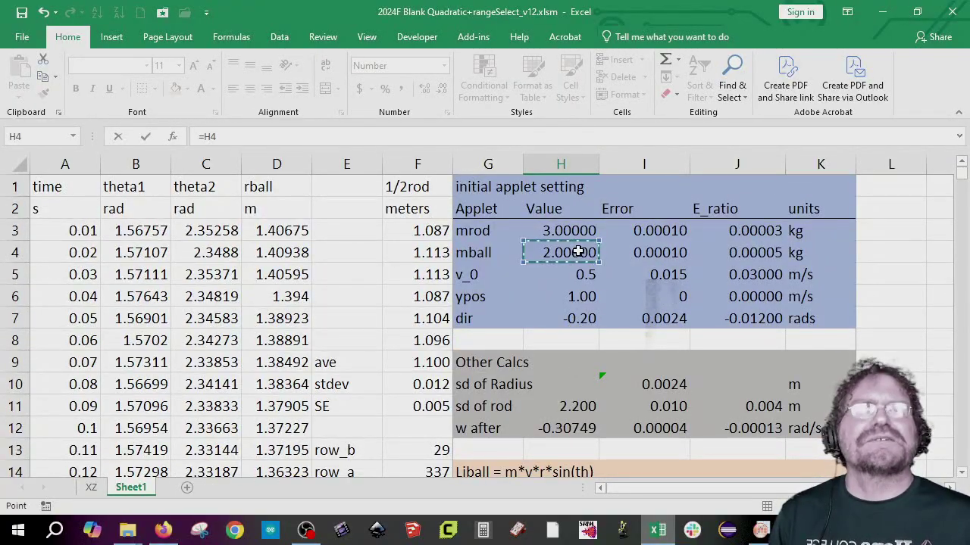
{"action": "key", "text": "Return"}
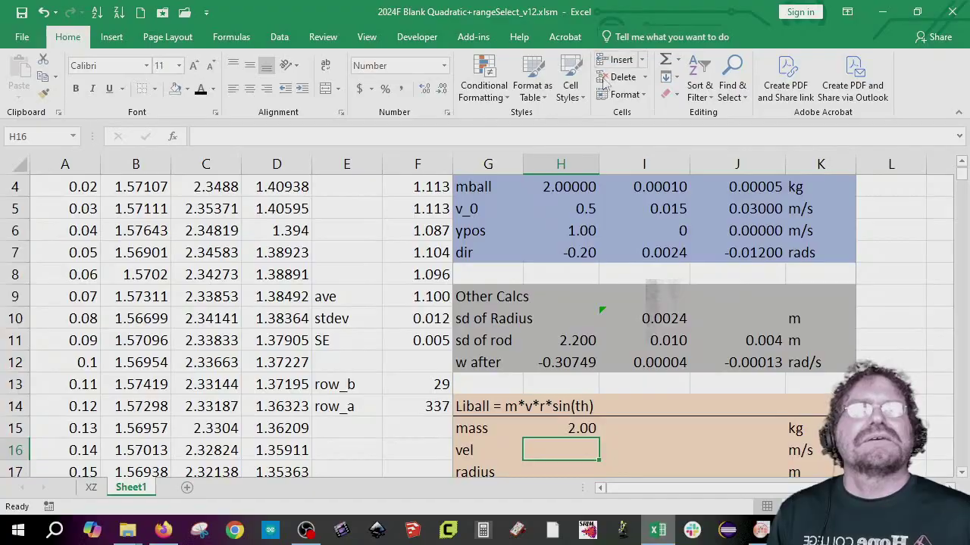
- Fill the mass formula from H15 across to I15 and show both cells with five decimals
{"action": "scroll", "coordinate": [621, 69], "scroll_direction": "down", "scroll_amount": 2}
{"action": "left_click", "coordinate": [584, 424]}
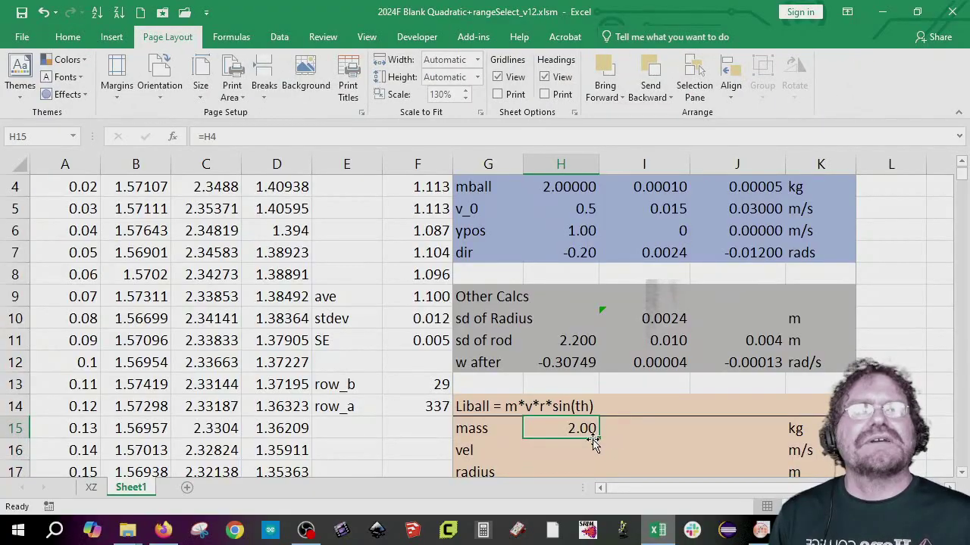
{"action": "left_click_drag", "start_coordinate": [599, 439], "coordinate": [685, 436]}
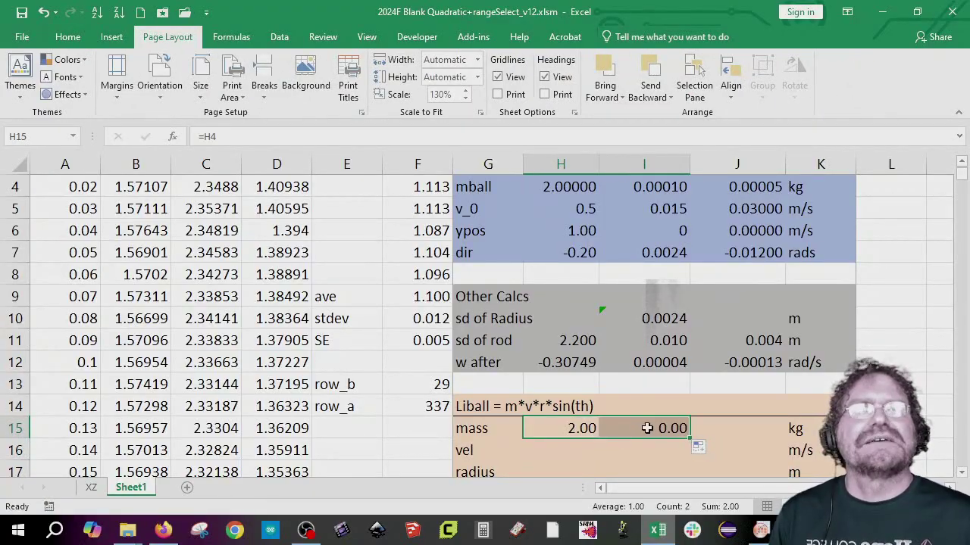
{"action": "left_click", "coordinate": [68, 37]}
{"action": "left_click", "coordinate": [423, 93]}
{"action": "left_click", "coordinate": [423, 93]}
{"action": "left_click", "coordinate": [422, 92]}
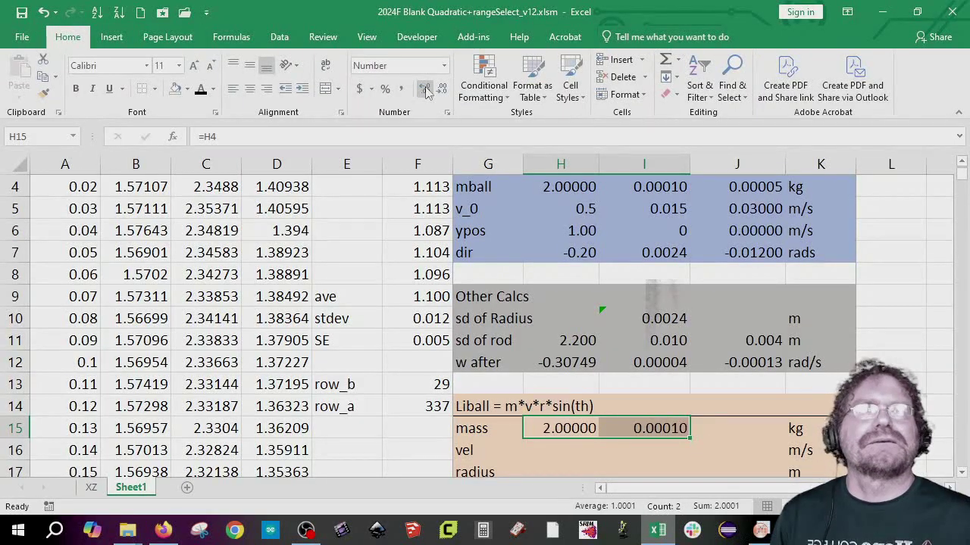
- Calculate the mass E_ratio in J15 as =I15/H15
{"action": "left_click", "coordinate": [736, 428]}
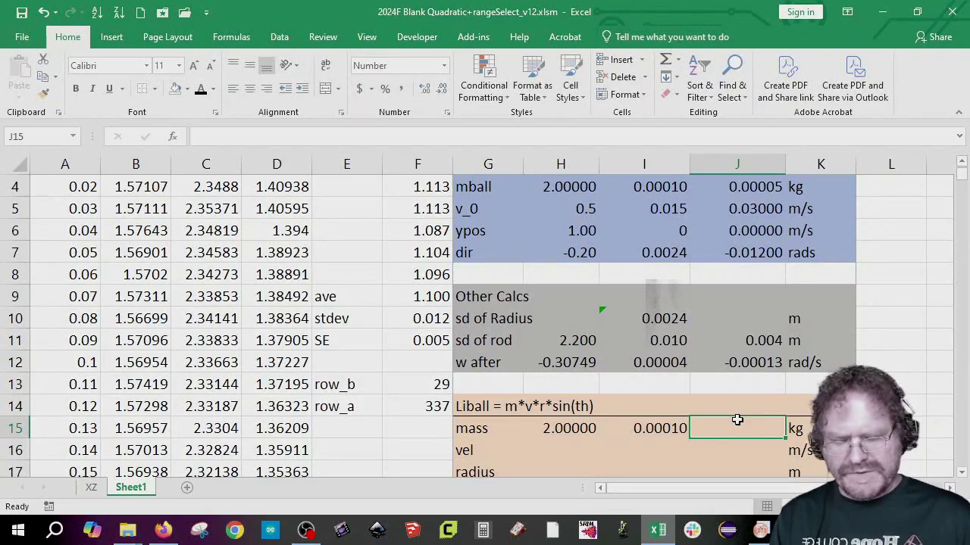
{"action": "type", "text": "="}
{"action": "key", "text": "Left"}
{"action": "type", "text": "/"}
{"action": "key", "text": "Left"}
{"action": "key", "text": "Left"}
{"action": "key", "text": "Return"}
- Link the vel value H16 to the v_0 value in H5 and fill the formula across to I16
{"action": "scroll", "coordinate": [660, 395], "scroll_direction": "down", "scroll_amount": 2}
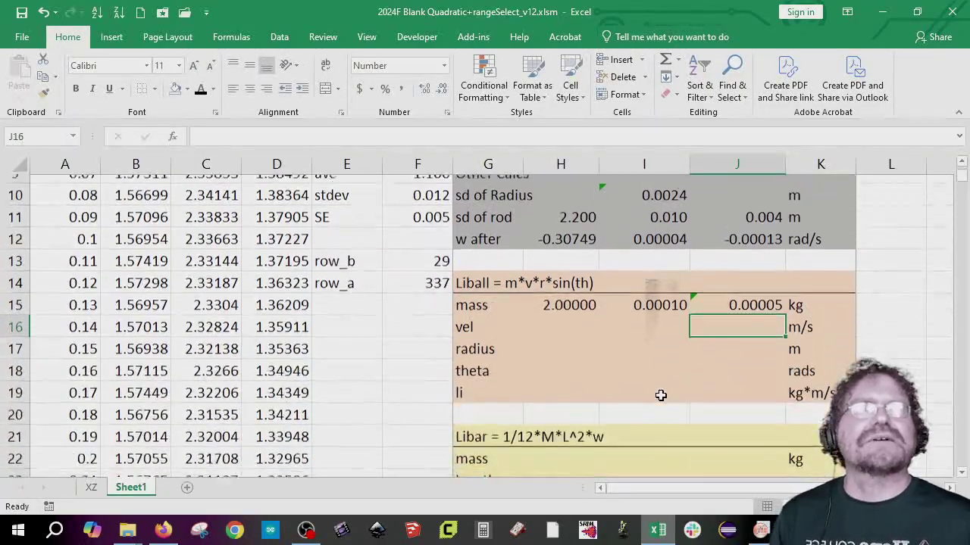
{"action": "left_click", "coordinate": [567, 312]}
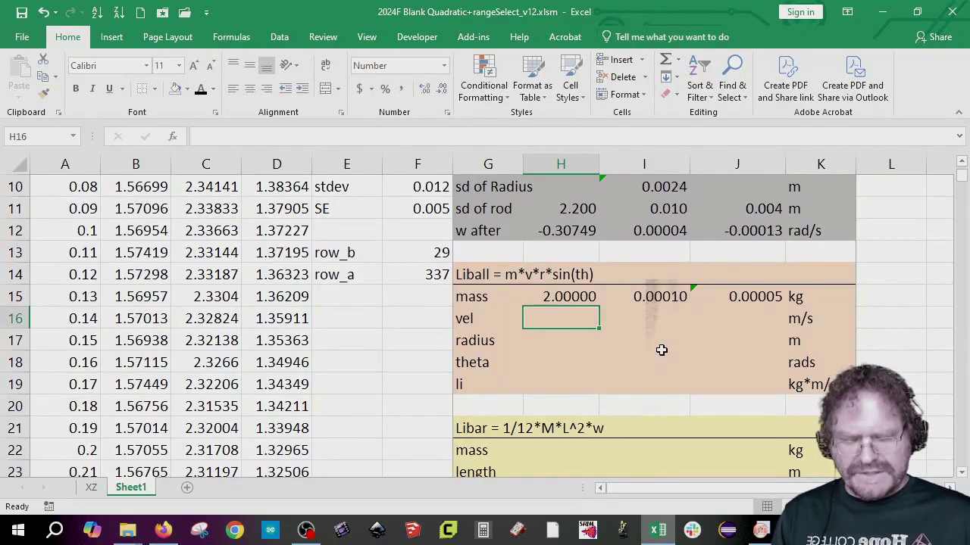
{"action": "type", "text": "="}
{"action": "scroll", "coordinate": [644, 338], "scroll_direction": "up", "scroll_amount": 3}
{"action": "left_click", "coordinate": [582, 274]}
{"action": "key", "text": "Return"}
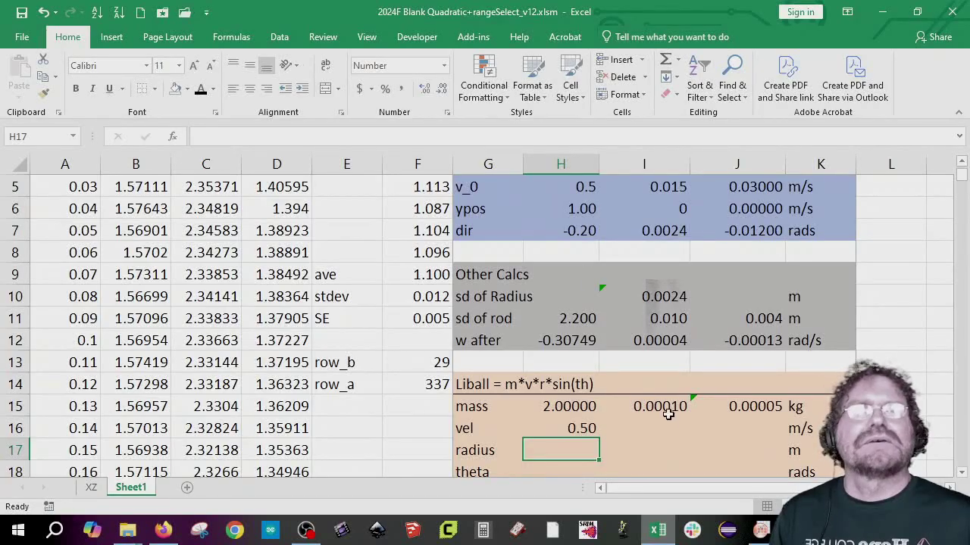
{"action": "left_click", "coordinate": [576, 428]}
{"action": "left_click_drag", "start_coordinate": [599, 442], "coordinate": [695, 439]}
- Calculate the vel E_ratio in J16 as =I16/H16
{"action": "left_click", "coordinate": [737, 429]}
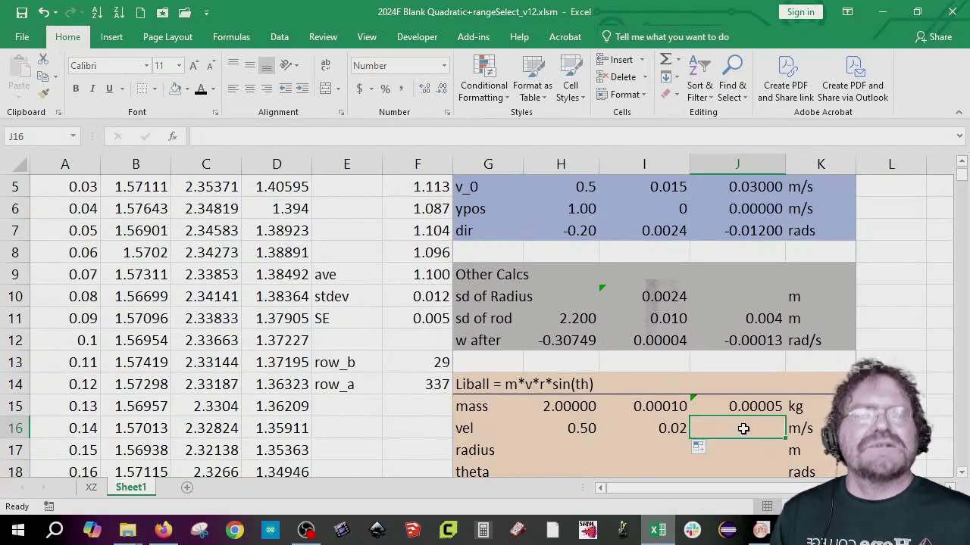
{"action": "type", "text": "="}
{"action": "key", "text": "Left"}
{"action": "type", "text": "/"}
{"action": "key", "text": "Left"}
{"action": "key", "text": "Left"}
{"action": "key", "text": "Return"}
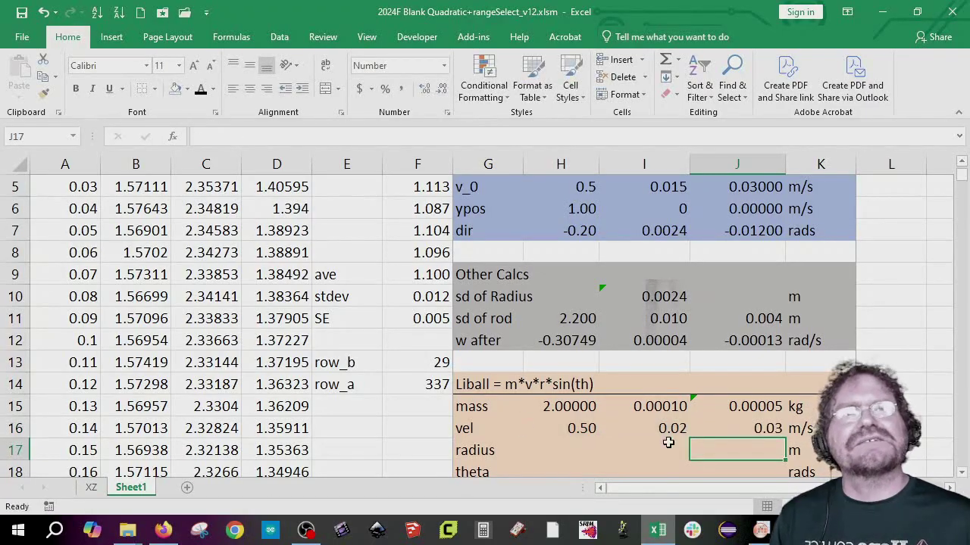
- Show the vel value and error in H16:I16 with three decimals
{"action": "left_click_drag", "start_coordinate": [677, 429], "coordinate": [584, 426]}
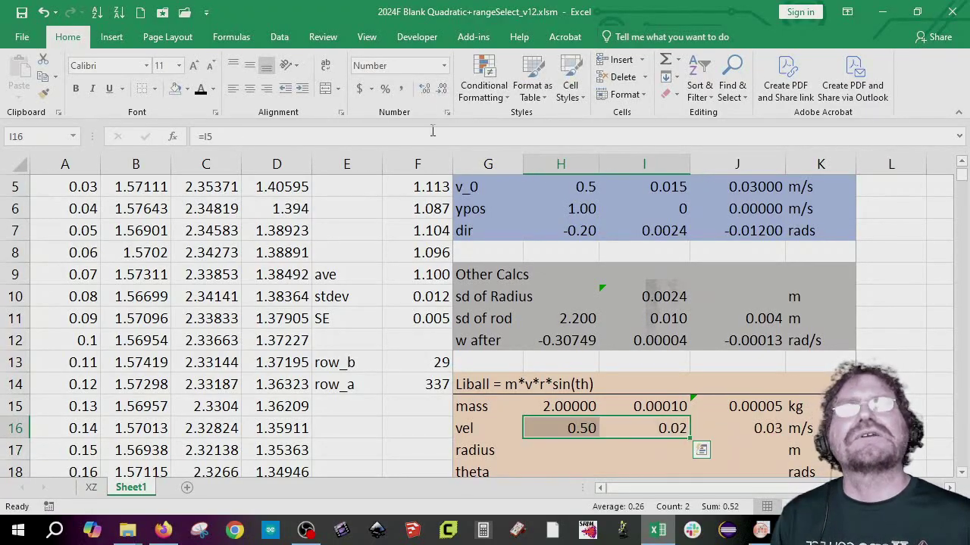
{"action": "left_click", "coordinate": [424, 90]}
{"action": "left_click", "coordinate": [625, 450]}
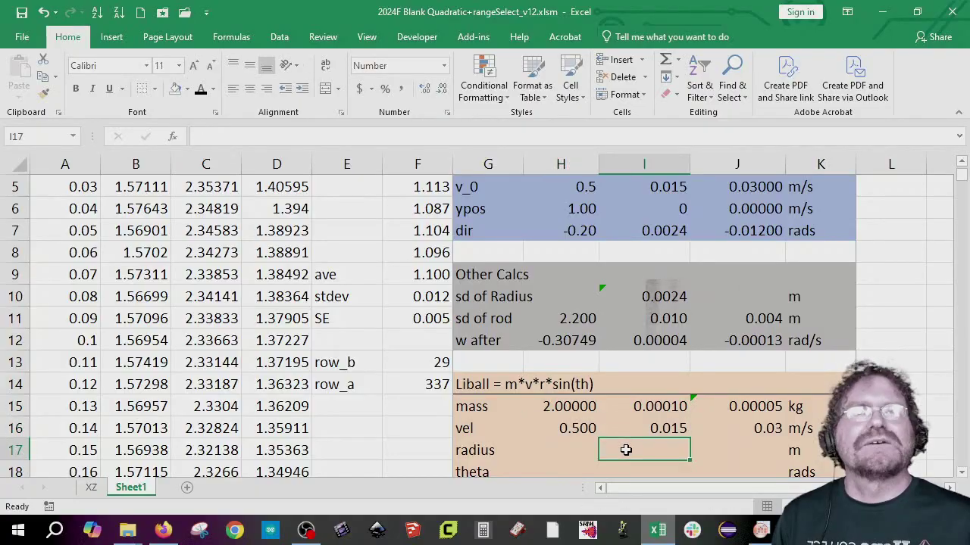
- Check the row_b entry and link the radius value H17 to the rball reading in D31
{"action": "left_click", "coordinate": [572, 450]}
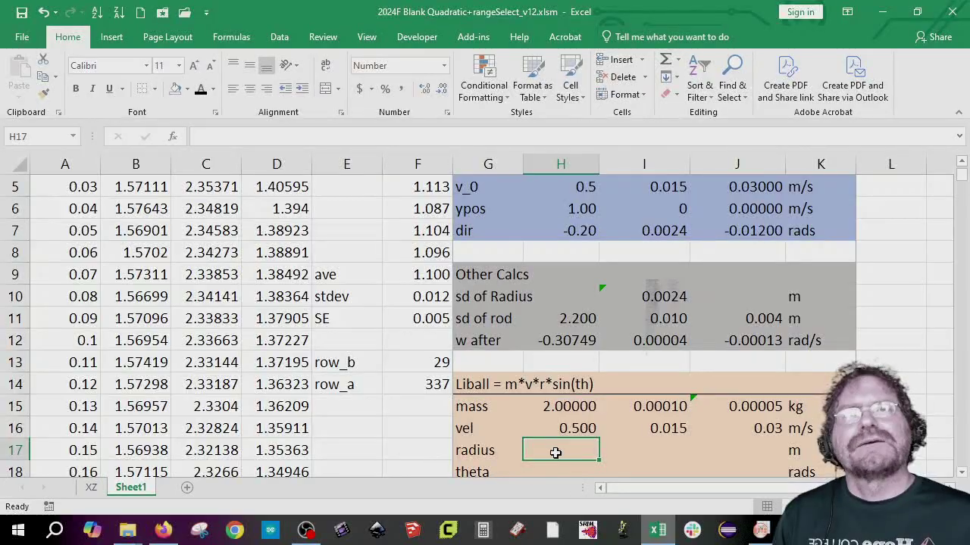
{"action": "left_click_drag", "start_coordinate": [341, 366], "coordinate": [411, 362]}
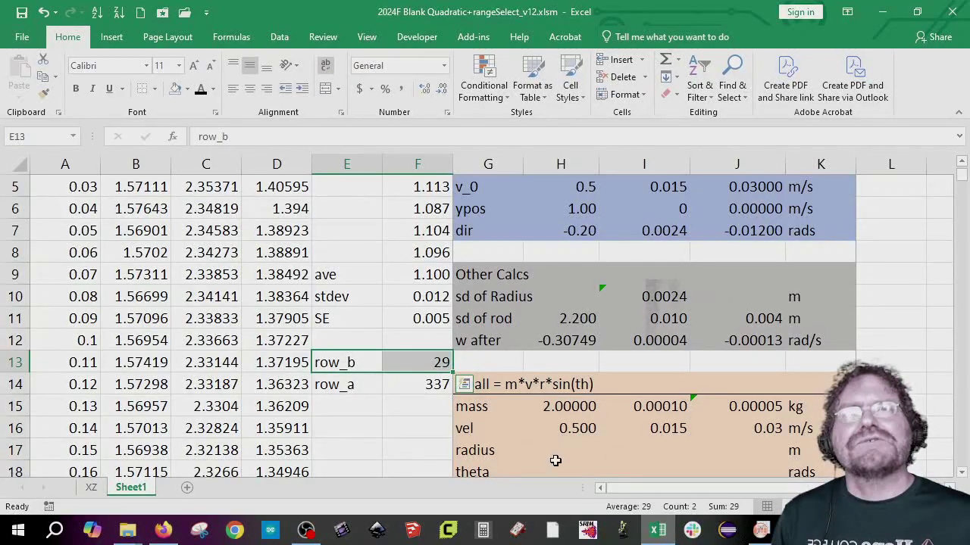
{"action": "scroll", "coordinate": [344, 459], "scroll_direction": "down", "scroll_amount": 2}
{"action": "scroll", "coordinate": [530, 454], "scroll_direction": "up", "scroll_amount": 2}
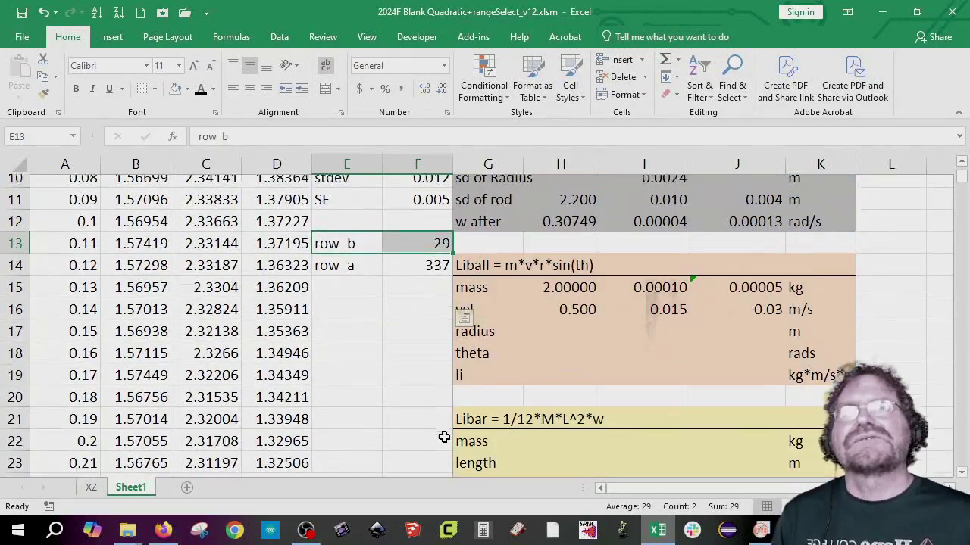
{"action": "left_click", "coordinate": [571, 450]}
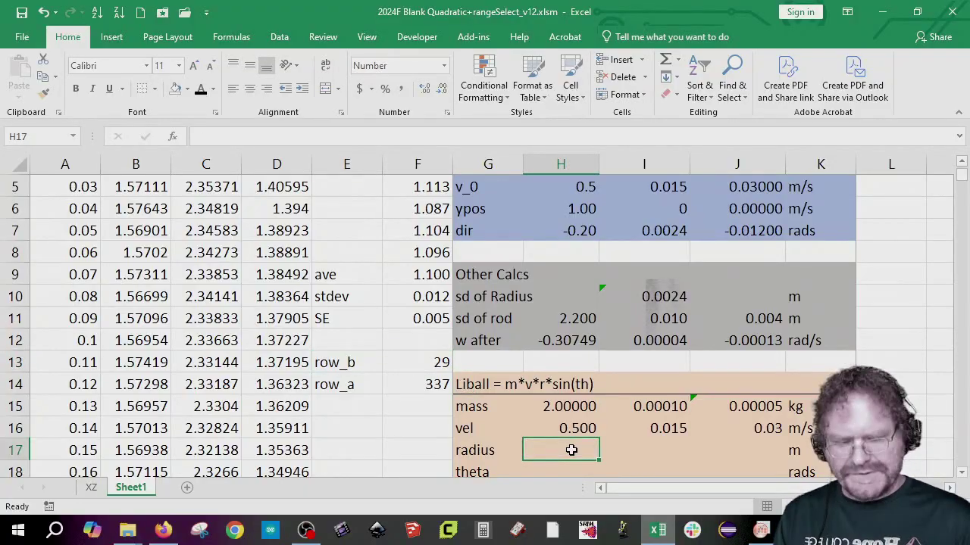
{"action": "type", "text": "="}
{"action": "scroll", "coordinate": [215, 363], "scroll_direction": "down", "scroll_amount": 5}
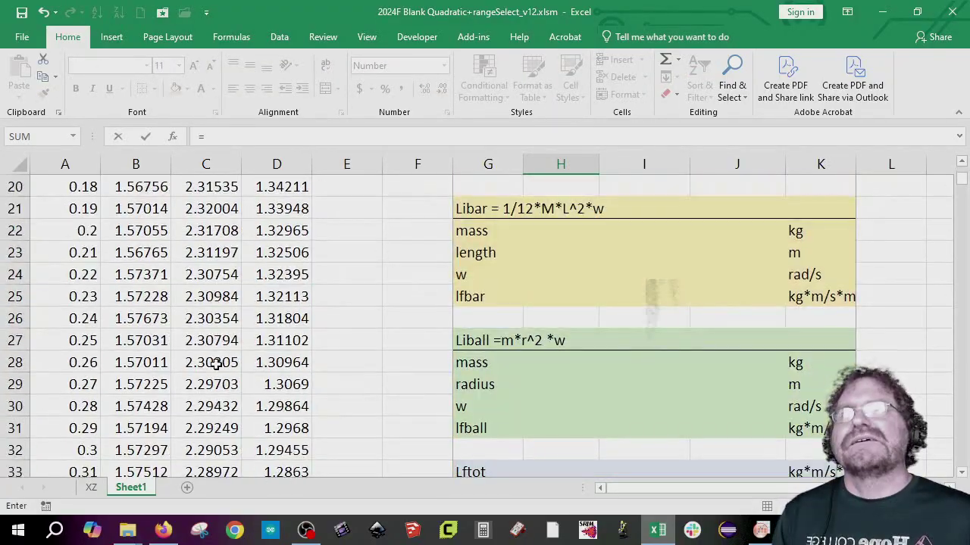
{"action": "left_click", "coordinate": [301, 429]}
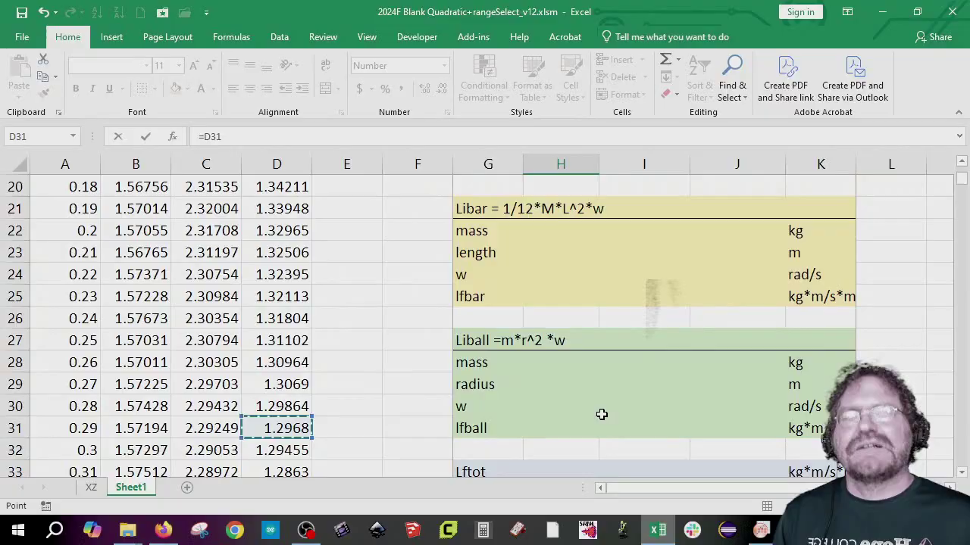
{"action": "key", "text": "Return"}
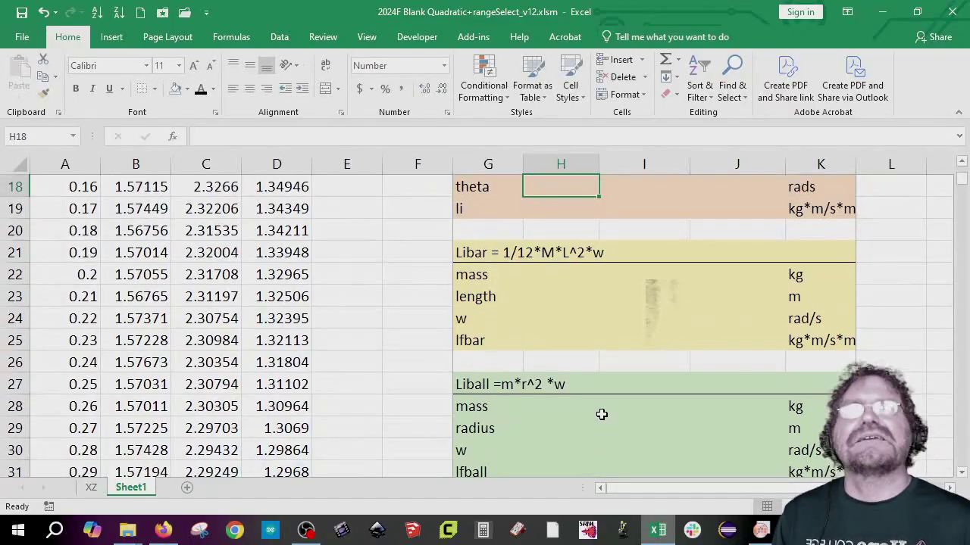
- Link the radius error in I17 to the sd of Radius value in I10
{"action": "scroll", "coordinate": [621, 424], "scroll_direction": "up", "scroll_amount": 3}
{"action": "left_click", "coordinate": [568, 365]}
{"action": "scroll", "coordinate": [660, 379], "scroll_direction": "up", "scroll_amount": 1}
{"action": "left_click", "coordinate": [672, 279]}
{"action": "left_click", "coordinate": [670, 428]}
{"action": "type", "text": "="}
{"action": "key", "text": "Up"}
{"action": "key", "text": "Up"}
{"action": "key", "text": "Up"}
{"action": "key", "text": "Up"}
{"action": "key", "text": "Up"}
{"action": "key", "text": "Up"}
{"action": "key", "text": "Up"}
{"action": "key", "text": "Return"}
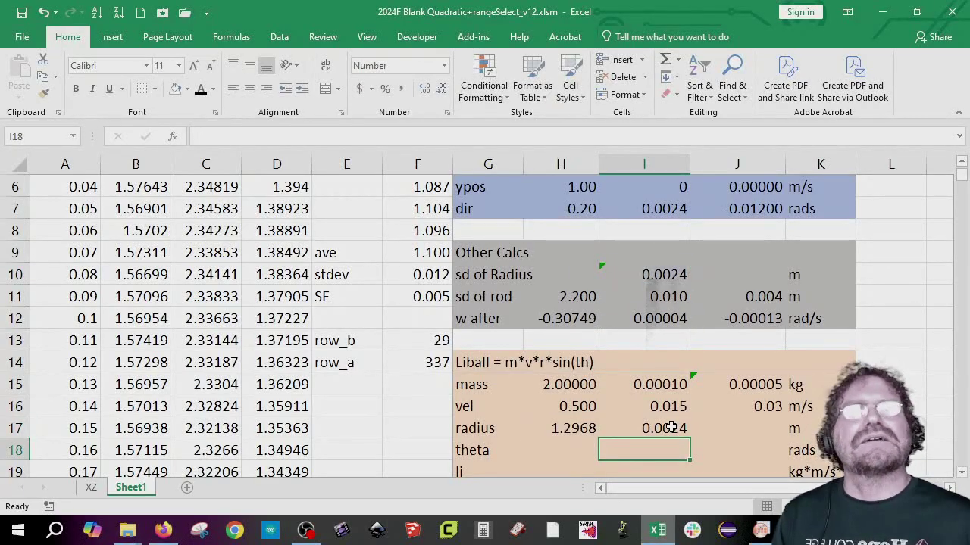
- Calculate the radius E_ratio in J17 as =I17/H17
{"action": "left_click", "coordinate": [758, 428]}
{"action": "left_click", "coordinate": [761, 407]}
{"action": "left_click", "coordinate": [758, 426]}
{"action": "type", "text": "="}
{"action": "key", "text": "Left"}
{"action": "type", "text": "/"}
{"action": "key", "text": "Left"}
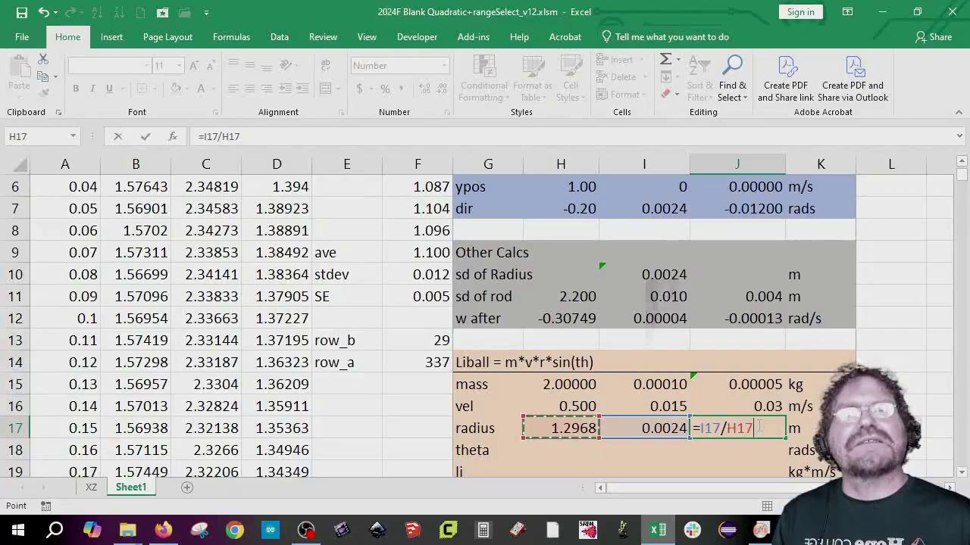
{"action": "key", "text": "Return"}
{"action": "left_click", "coordinate": [890, 406]}
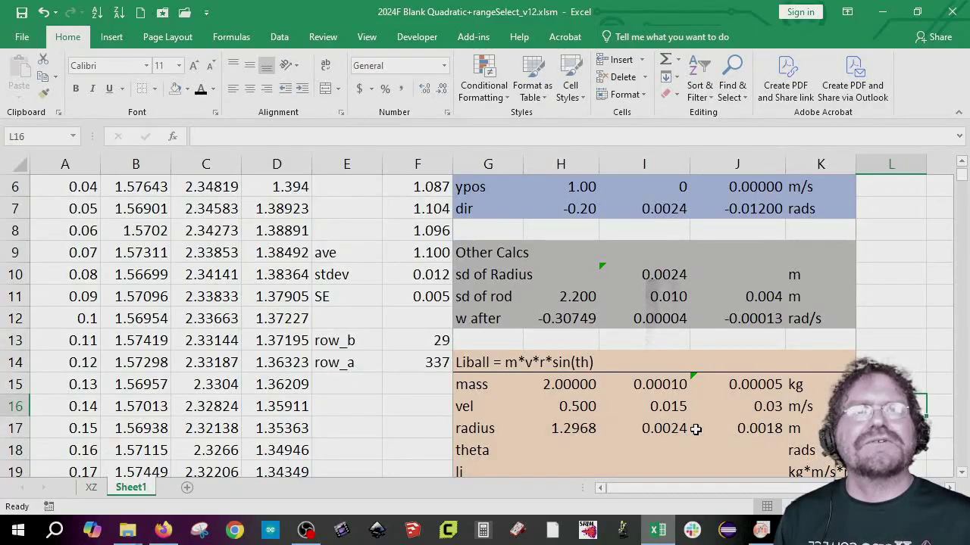
- Highlight the collision data row A29:D29 with a light gold fill
{"action": "left_click", "coordinate": [573, 450]}
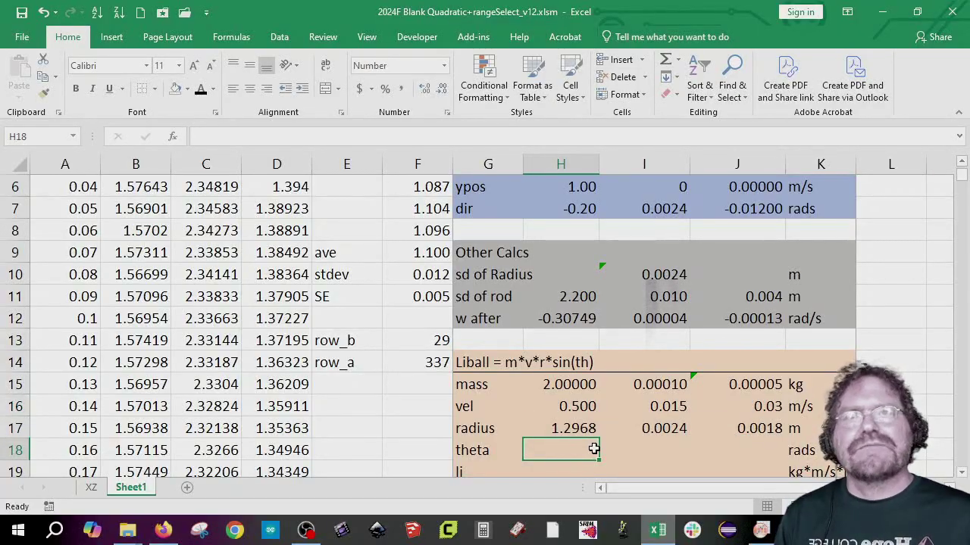
{"action": "scroll", "coordinate": [349, 425], "scroll_direction": "down", "scroll_amount": 4}
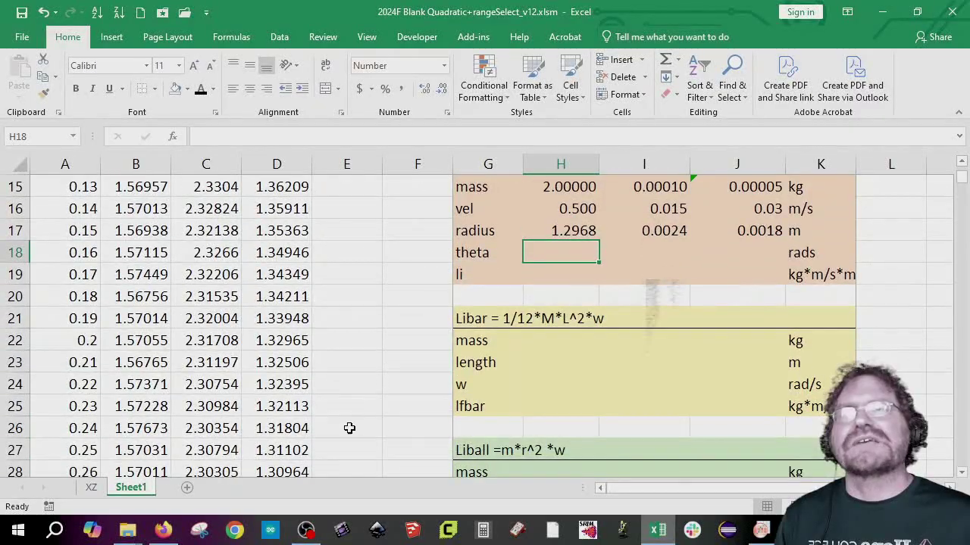
{"action": "scroll", "coordinate": [336, 416], "scroll_direction": "down", "scroll_amount": 1}
{"action": "left_click_drag", "start_coordinate": [80, 428], "coordinate": [291, 428]}
{"action": "left_click", "coordinate": [187, 89]}
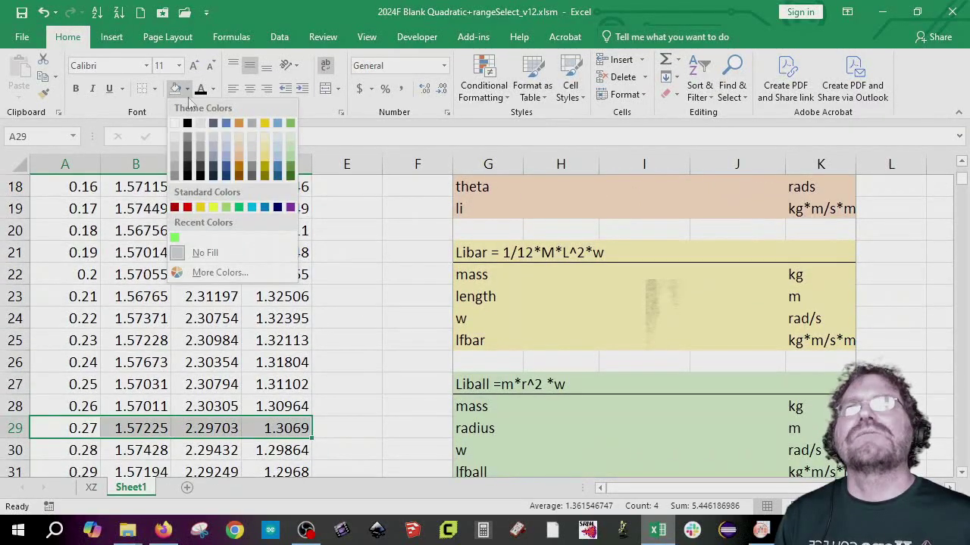
{"action": "left_click", "coordinate": [269, 135]}
{"action": "left_click", "coordinate": [337, 409]}
- Calculate the theta value in H18 as the row 29 theta2 reading minus the dir setting, =C29-H7
{"action": "left_click", "coordinate": [210, 428]}
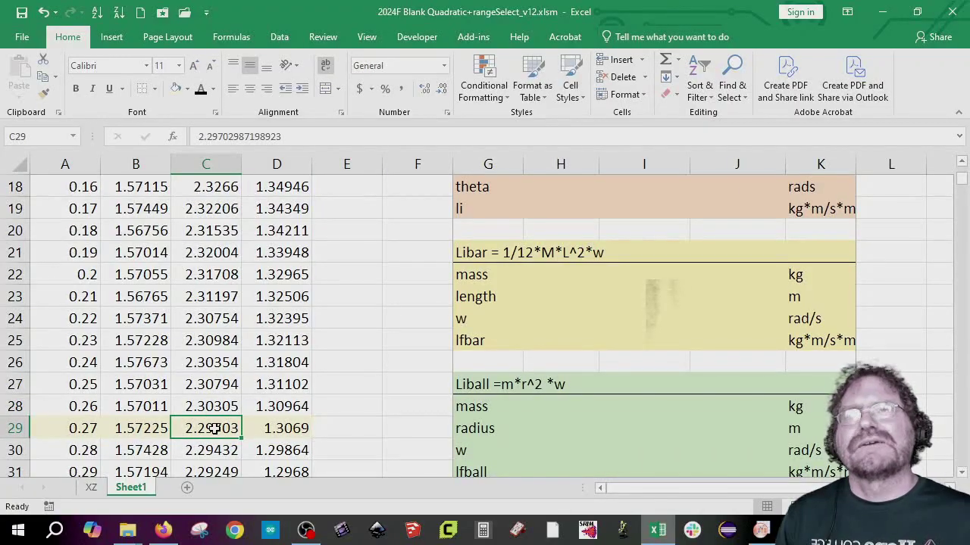
{"action": "scroll", "coordinate": [415, 409], "scroll_direction": "up", "scroll_amount": 6}
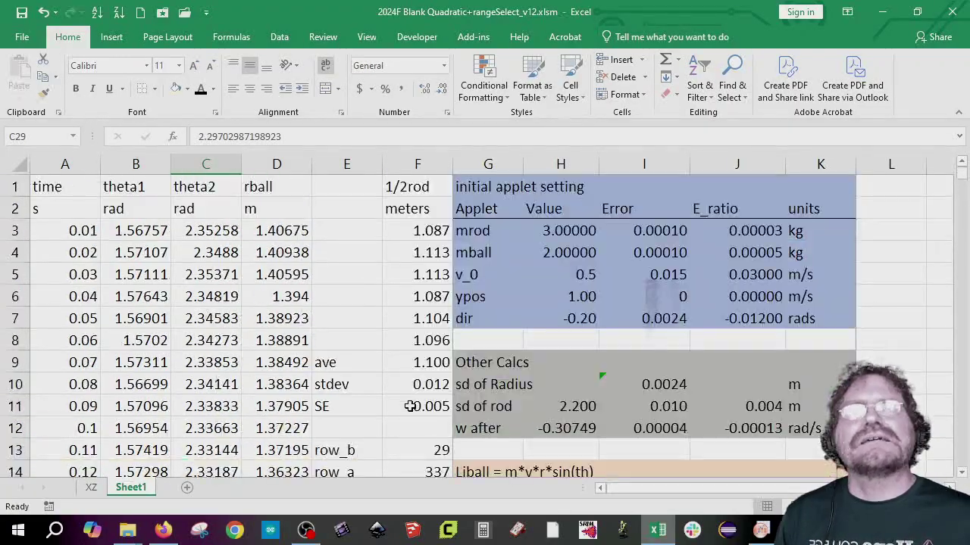
{"action": "scroll", "coordinate": [530, 386], "scroll_direction": "down", "scroll_amount": 2}
{"action": "left_click", "coordinate": [565, 430]}
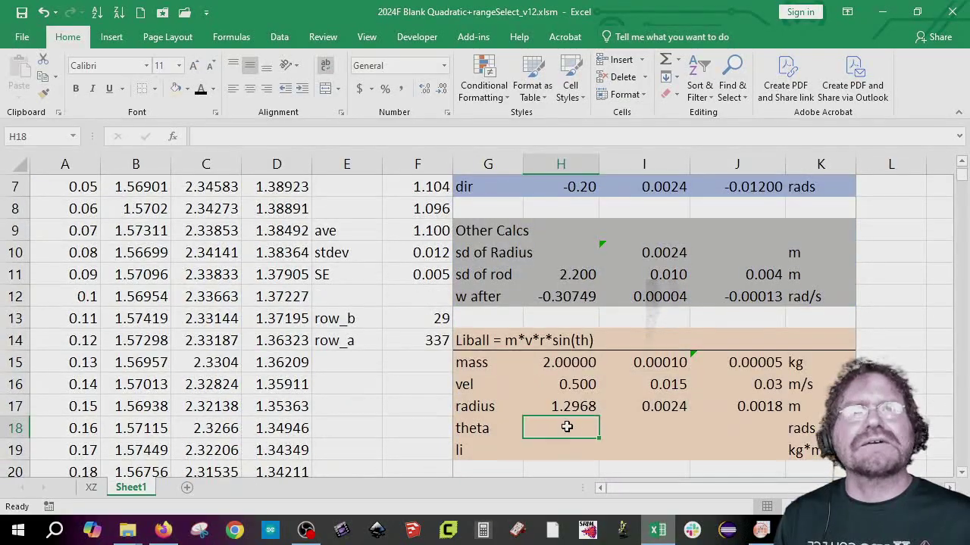
{"action": "type", "text": "="}
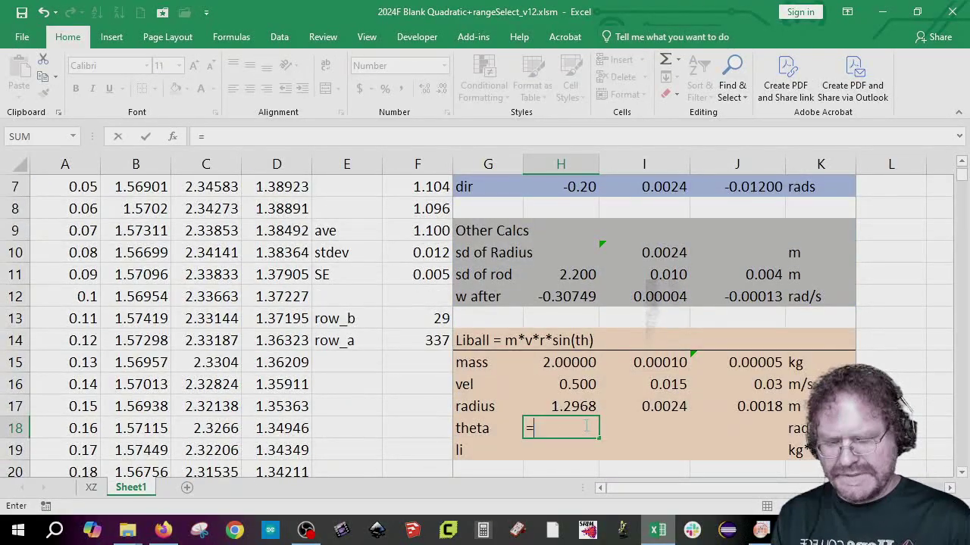
{"action": "type", "text": "c29"}
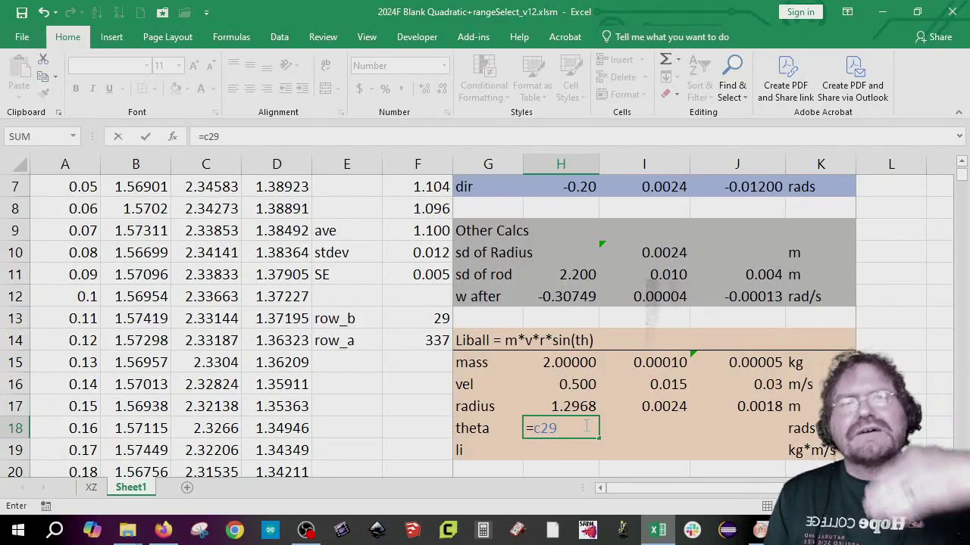
{"action": "type", "text": "-"}
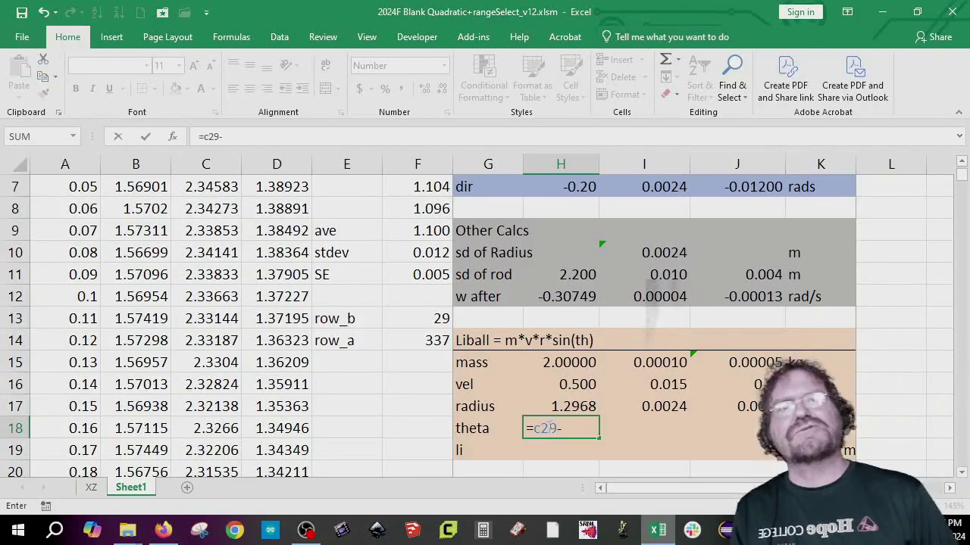
{"action": "scroll", "coordinate": [557, 399], "scroll_direction": "up", "scroll_amount": 2}
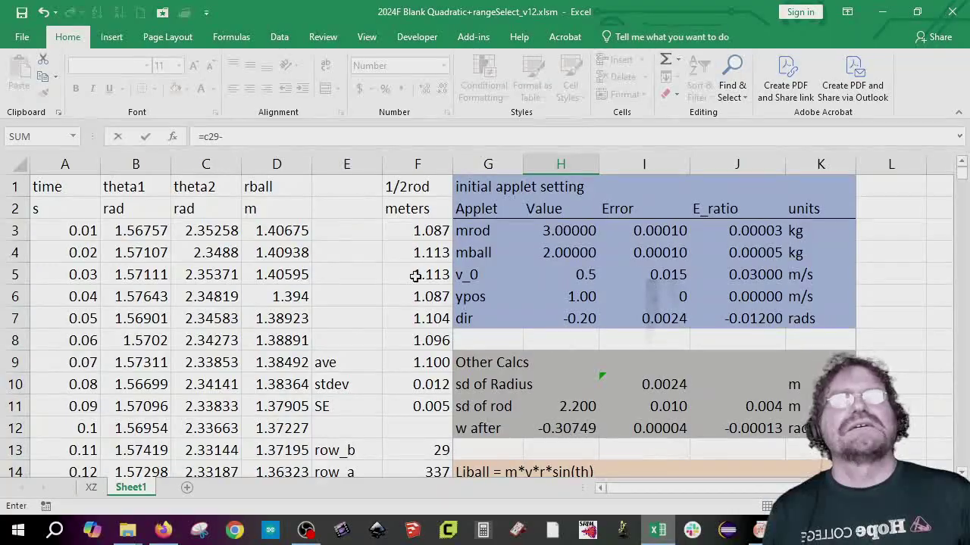
{"action": "left_click", "coordinate": [582, 318]}
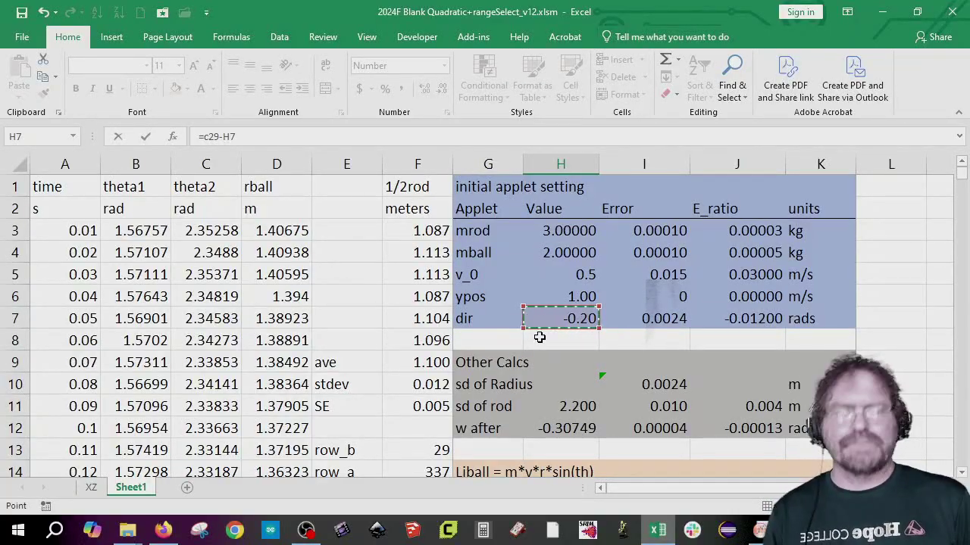
{"action": "key", "text": "Return"}
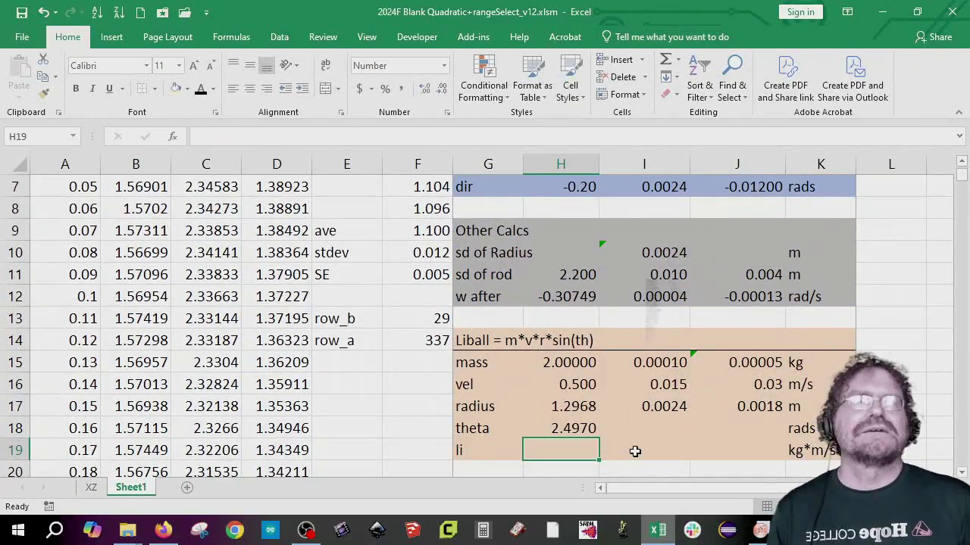
- Copy the SD Residuals result from I3 on the XZ sheet and paste it as a value into the theta error I18 on Sheet1
{"action": "left_click", "coordinate": [662, 427]}
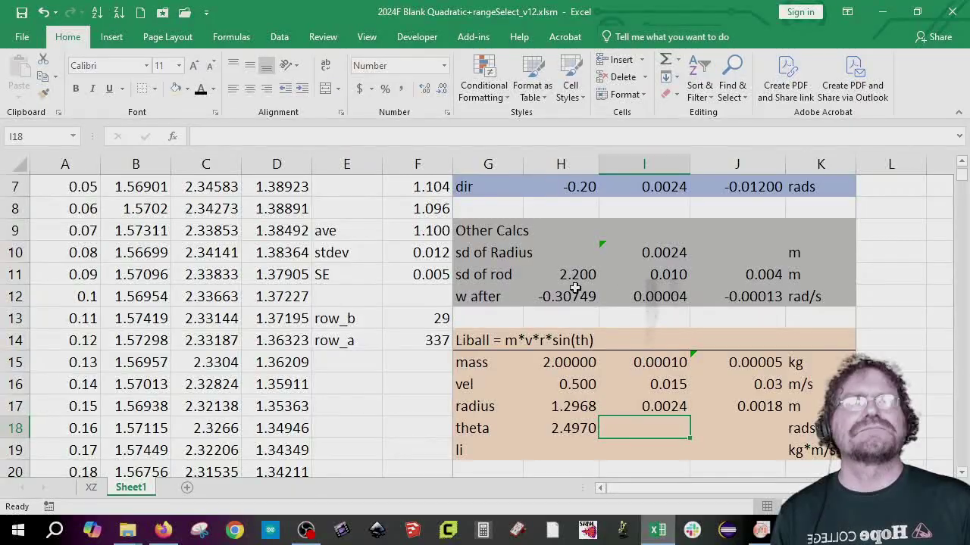
{"action": "left_click", "coordinate": [90, 488]}
{"action": "scroll", "coordinate": [371, 409], "scroll_direction": "up", "scroll_amount": 5}
{"action": "left_click_drag", "start_coordinate": [727, 490], "coordinate": [682, 491]}
{"action": "left_click", "coordinate": [424, 222]}
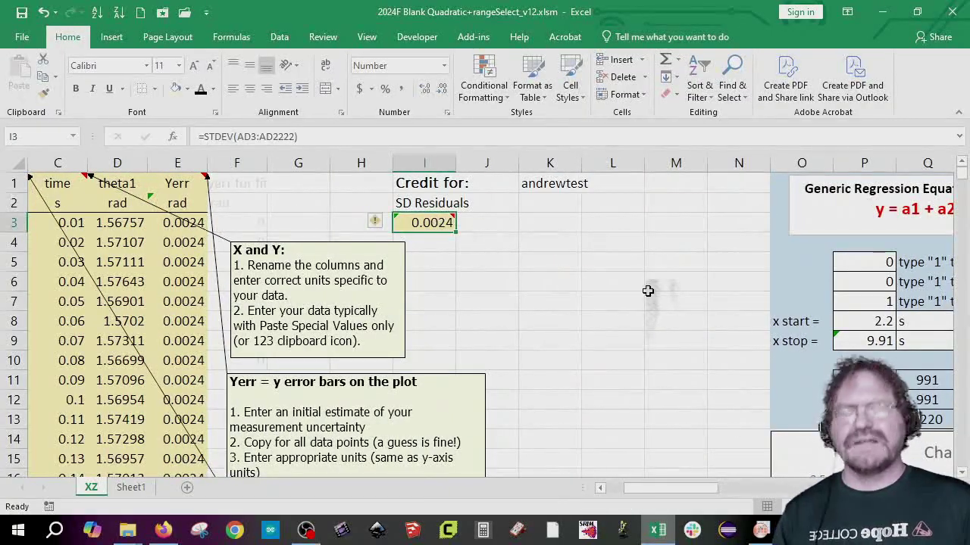
{"action": "key", "text": "ctrl+c"}
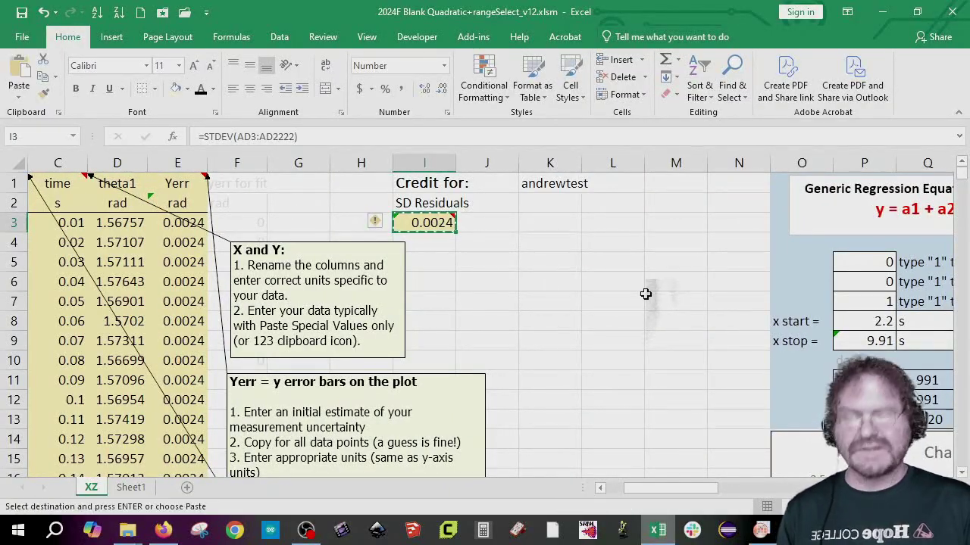
{"action": "left_click", "coordinate": [131, 488]}
{"action": "right_click", "coordinate": [632, 423]}
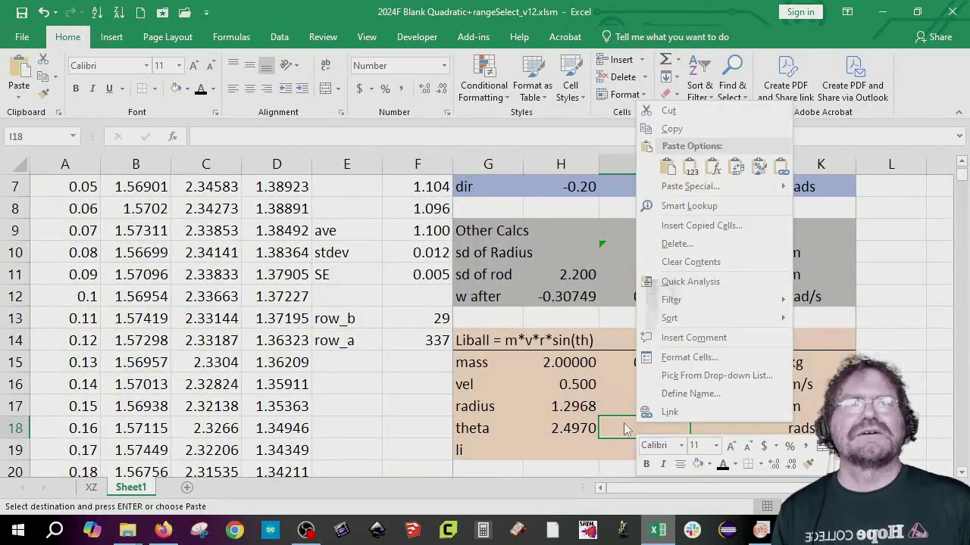
{"action": "left_click", "coordinate": [690, 167]}
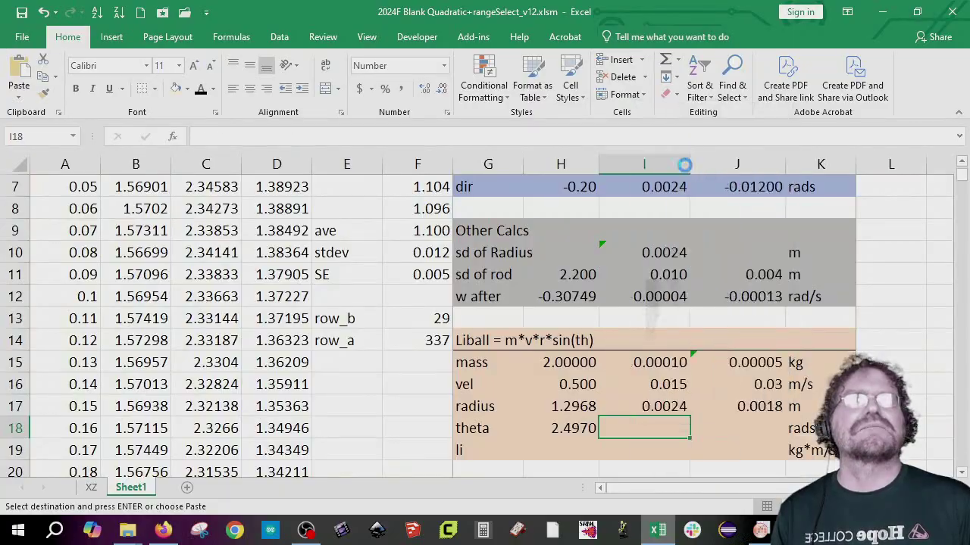
- Enter the theta E_ratio in J18 as =I18/TAN(G18)
{"action": "left_click", "coordinate": [769, 423]}
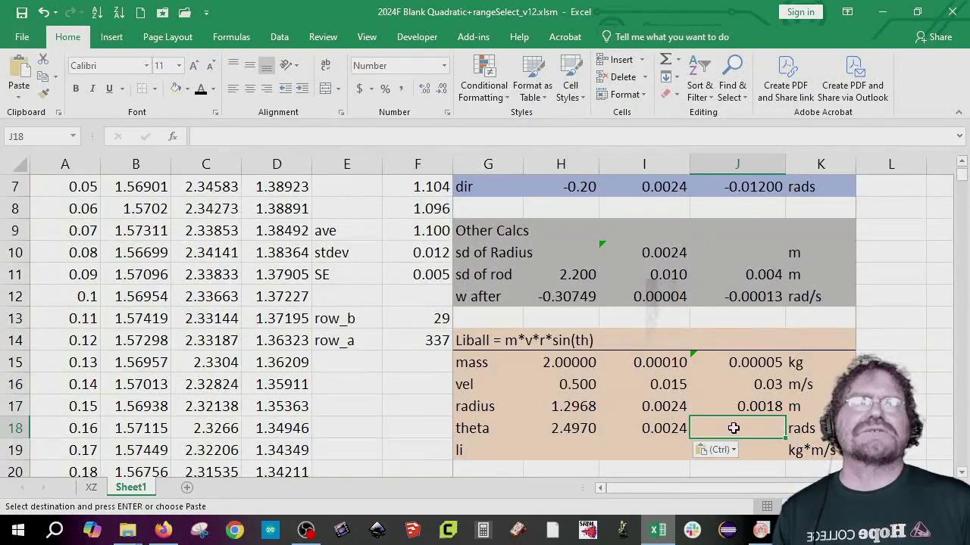
{"action": "left_click", "coordinate": [213, 88]}
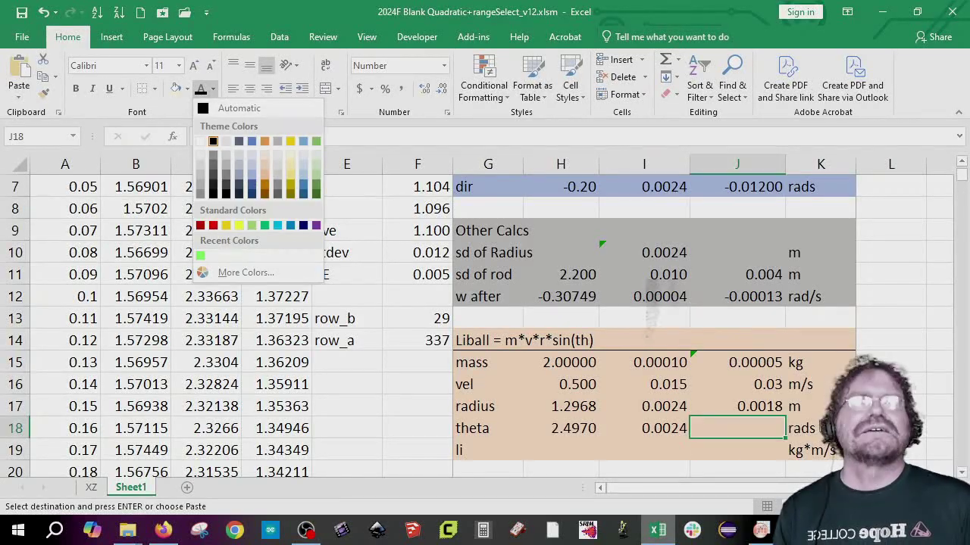
{"action": "left_click", "coordinate": [745, 429]}
{"action": "double_click", "coordinate": [751, 429]}
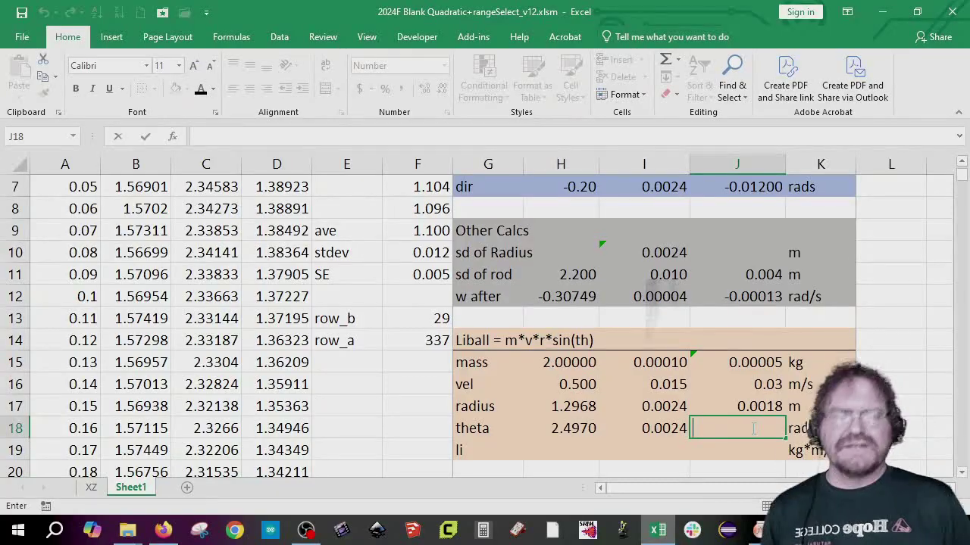
{"action": "type", "text": "="}
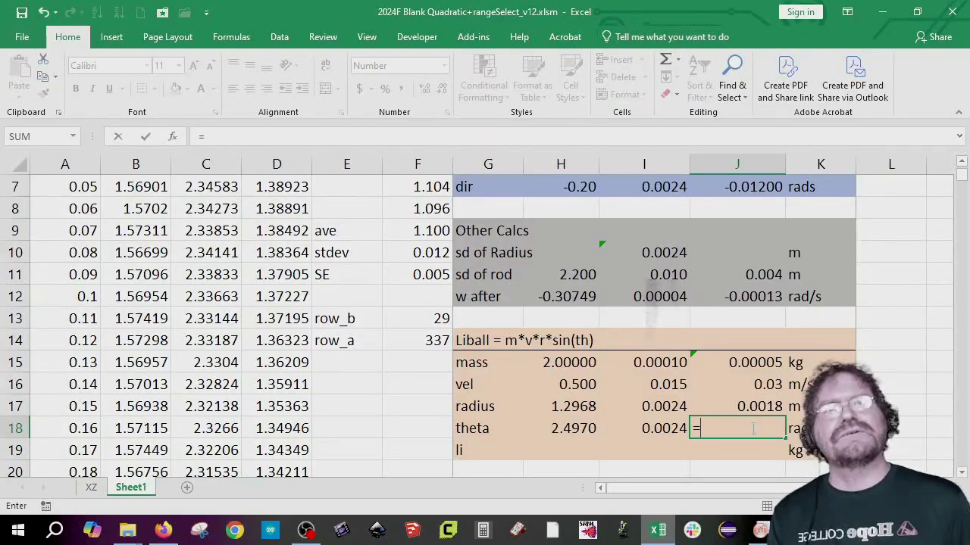
{"action": "left_click", "coordinate": [663, 429]}
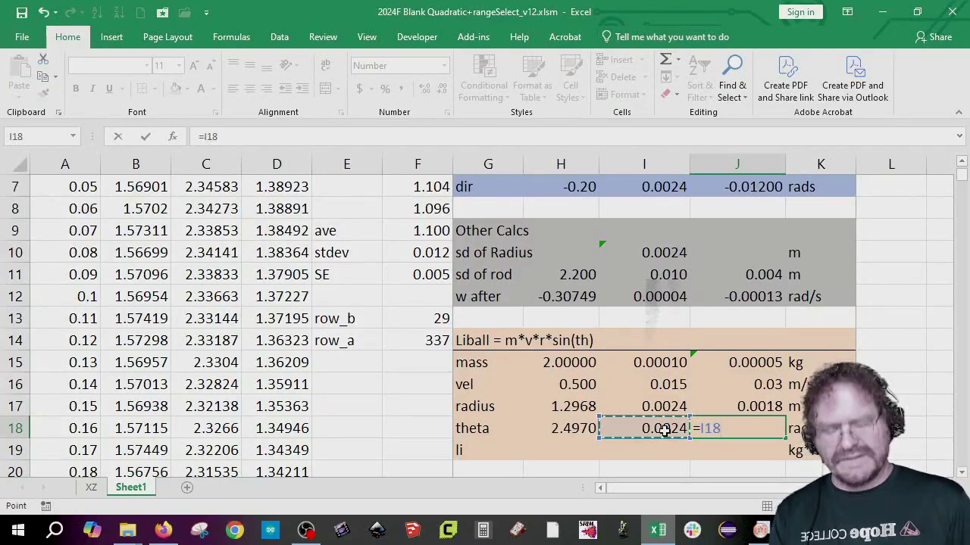
{"action": "type", "text": "/tan("}
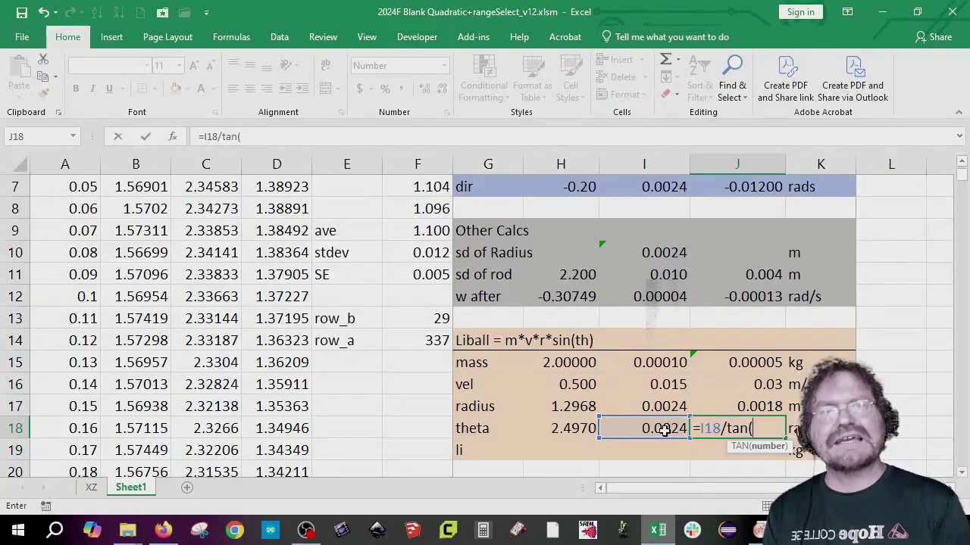
{"action": "left_click", "coordinate": [492, 427]}
{"action": "type", "text": ")"}
{"action": "key", "text": "Return"}
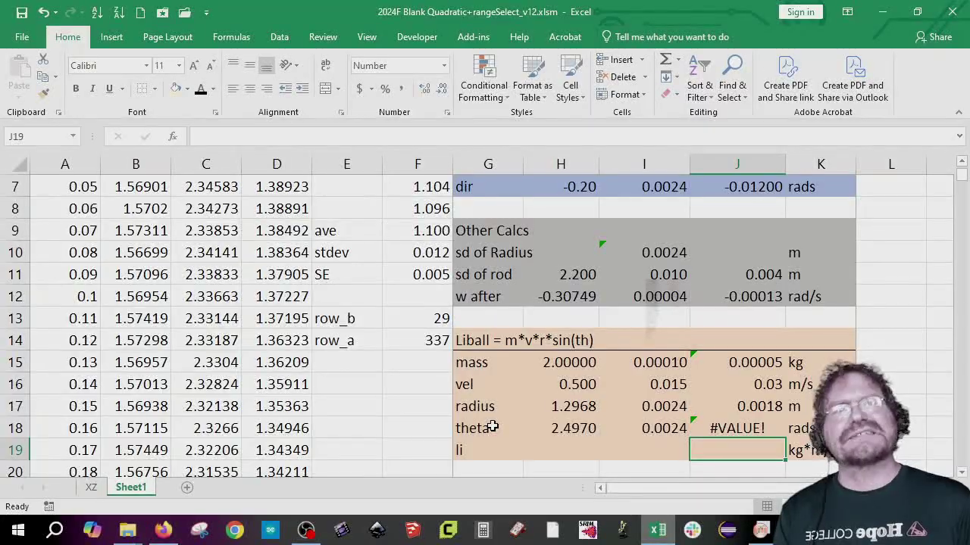
- Correct the theta E_ratio formula in J18 to =I18/TAN(H18)
{"action": "left_click", "coordinate": [727, 428]}
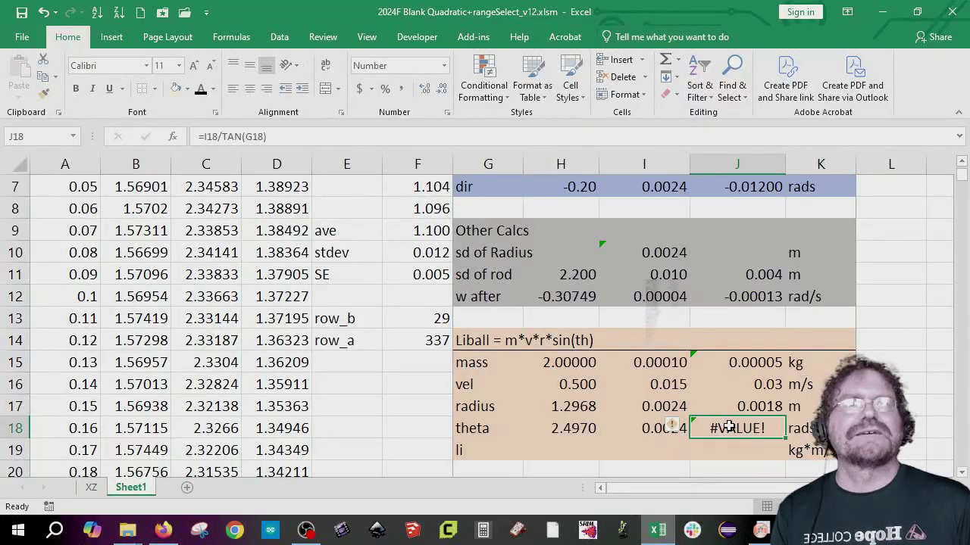
{"action": "left_click", "coordinate": [326, 136]}
{"action": "left_click_drag", "start_coordinate": [524, 426], "coordinate": [561, 428]}
{"action": "key", "text": "Return"}
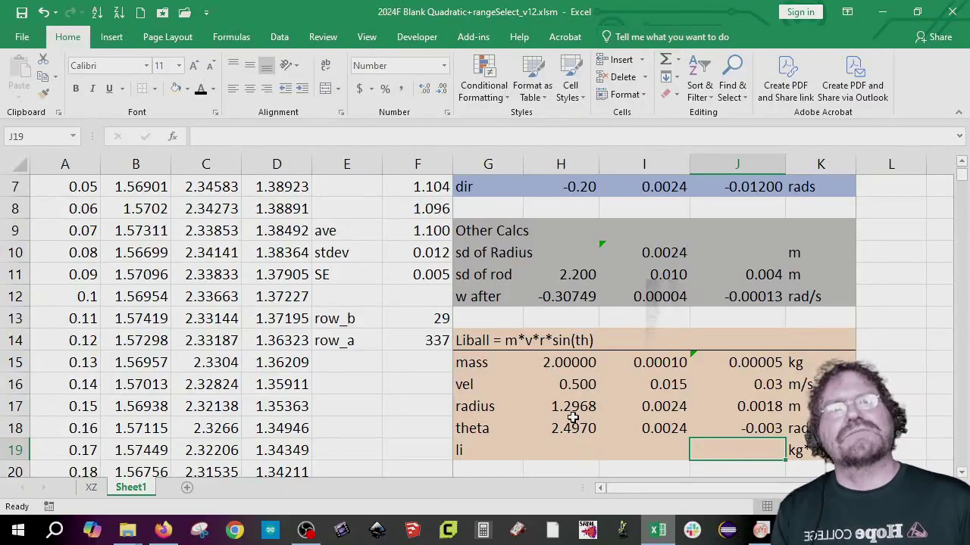
- Colour the theta E_ratio in J18 with red text
{"action": "left_click", "coordinate": [470, 430]}
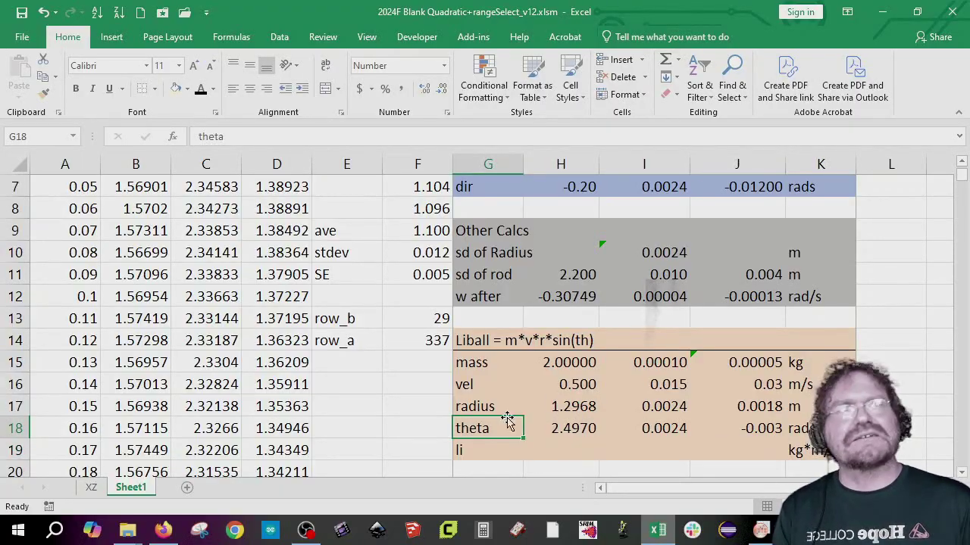
{"action": "left_click", "coordinate": [572, 451]}
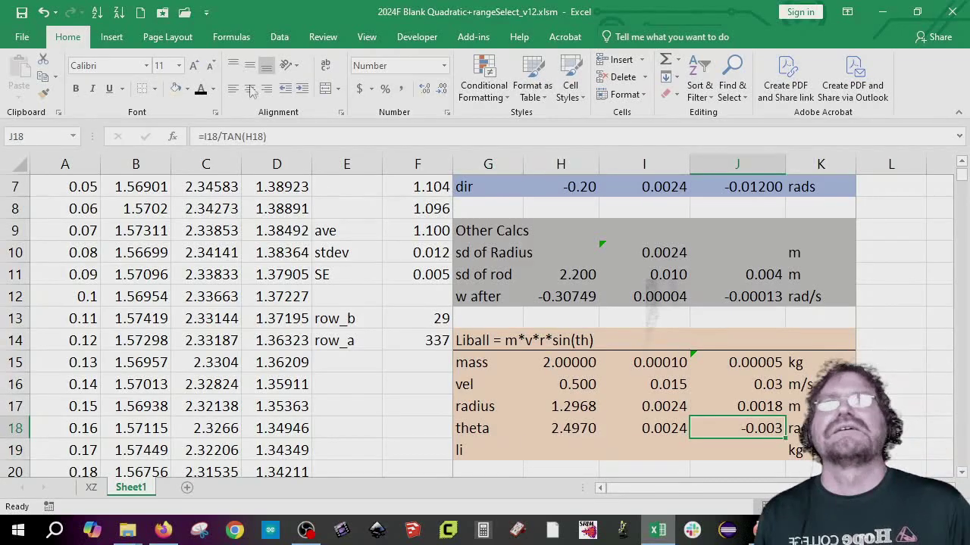
{"action": "left_click", "coordinate": [213, 88]}
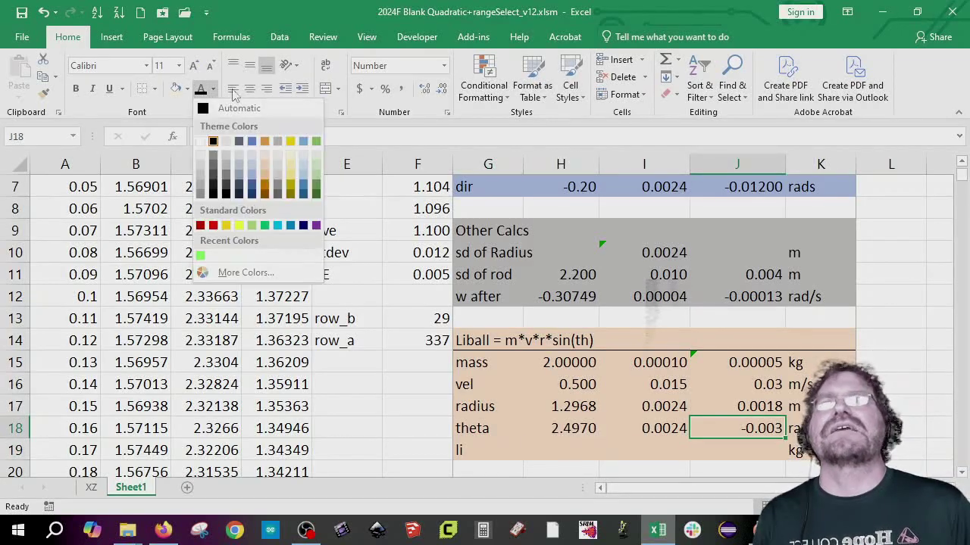
{"action": "left_click", "coordinate": [213, 225]}
- Add a red text note in L18 beside the theta row reading `=(th)/tan(th)
{"action": "left_click", "coordinate": [890, 428]}
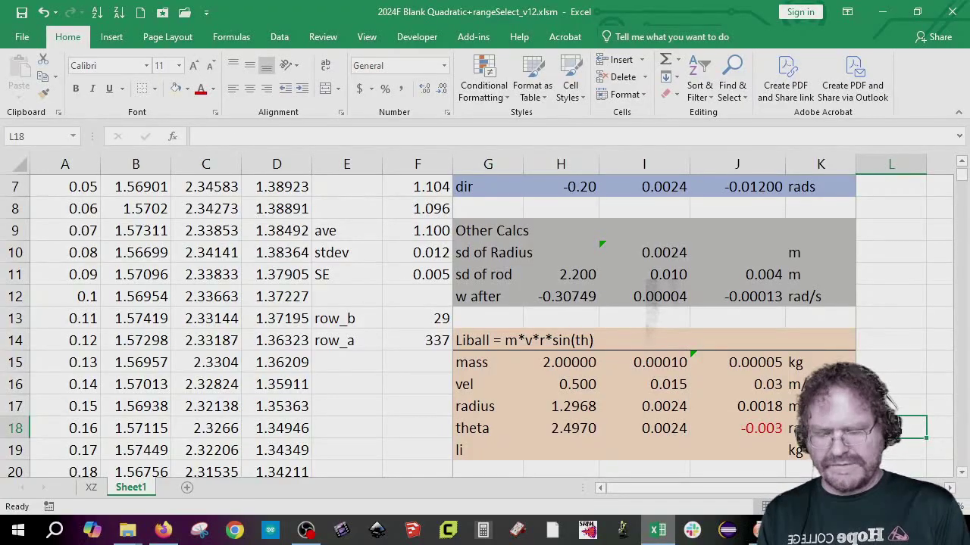
{"action": "type", "text": "=(th)/tan(th"}
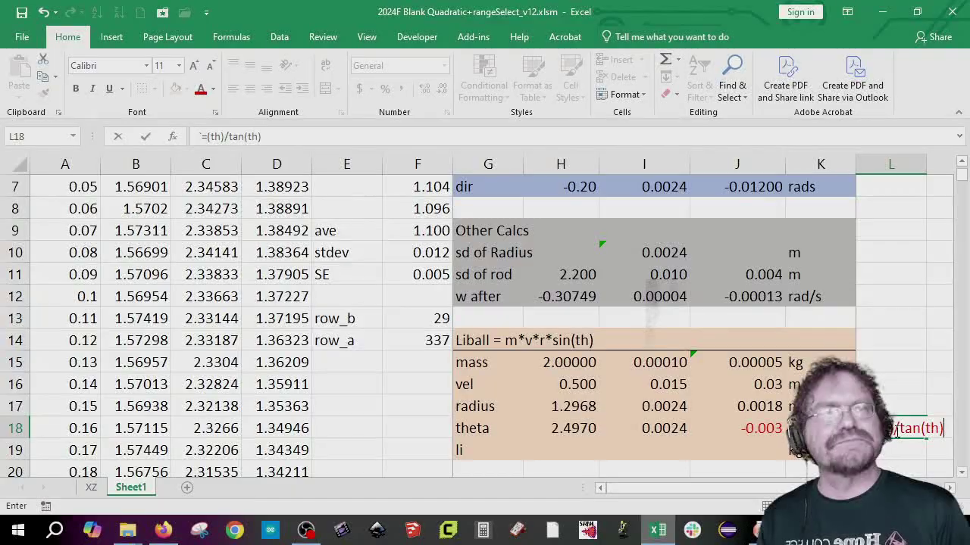
{"action": "key", "text": "Return"}
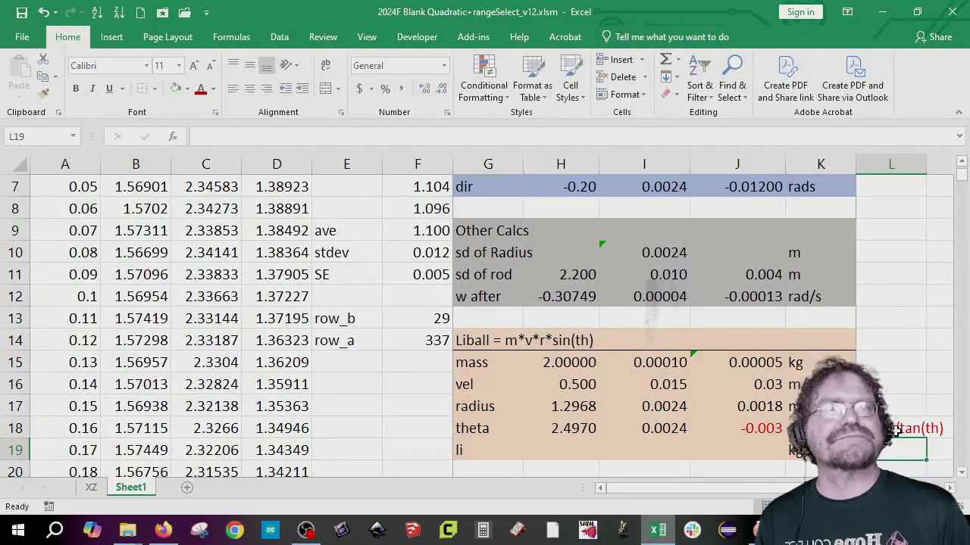
- Calculate the ball's initial angular momentum li in H19 as =H15*H16*H17*SIN(H18)
{"action": "left_click", "coordinate": [761, 428]}
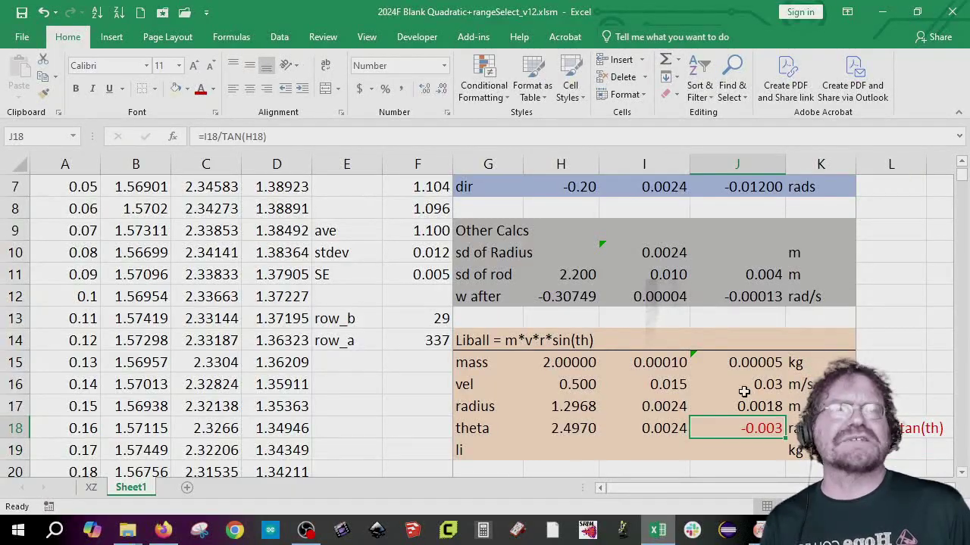
{"action": "left_click", "coordinate": [571, 451]}
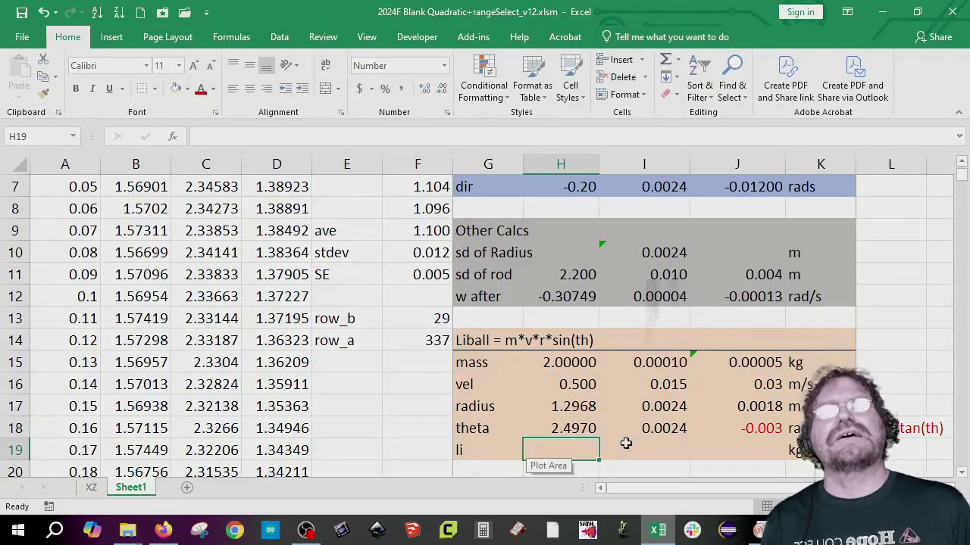
{"action": "scroll", "coordinate": [625, 446], "scroll_direction": "down", "scroll_amount": 2}
{"action": "left_click", "coordinate": [576, 233]}
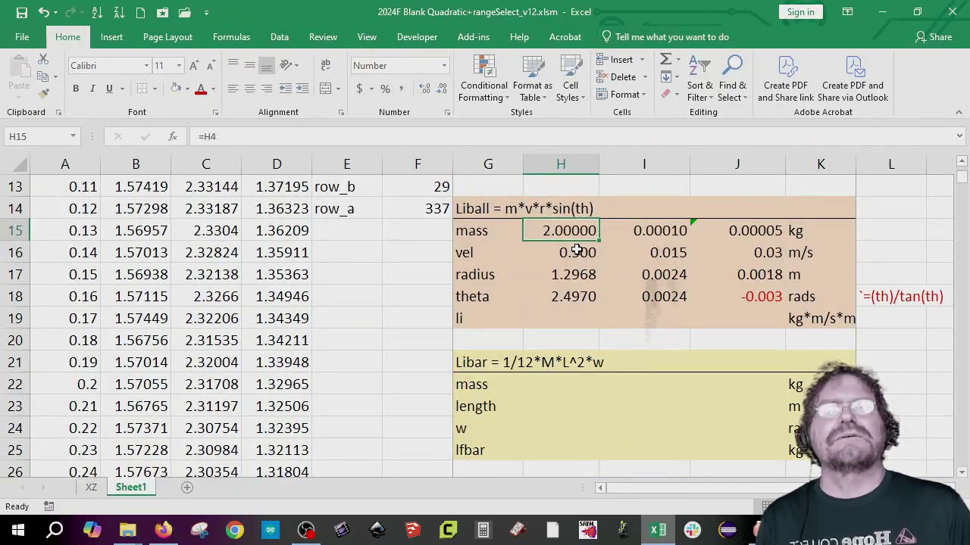
{"action": "left_click", "coordinate": [573, 252]}
{"action": "left_click", "coordinate": [572, 275]}
{"action": "left_click", "coordinate": [570, 296]}
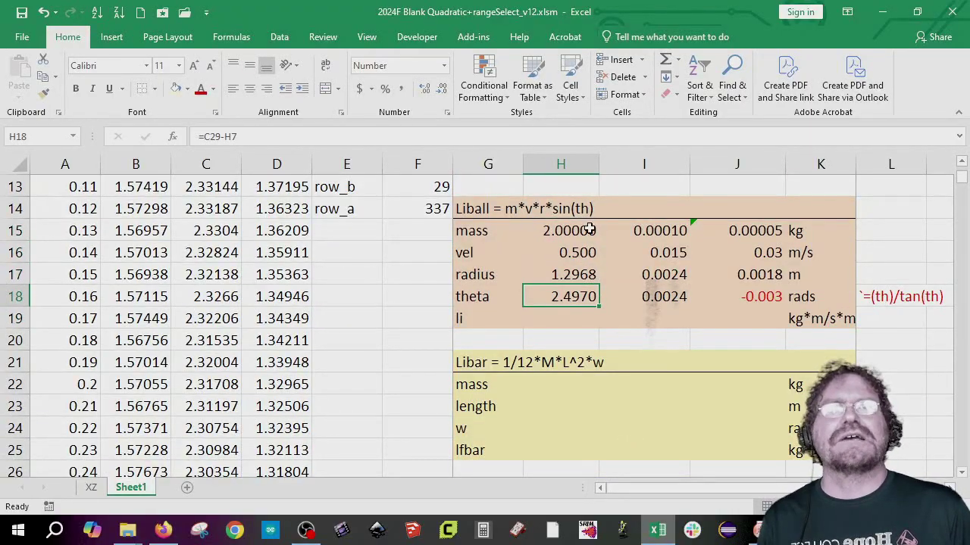
{"action": "left_click", "coordinate": [570, 317]}
{"action": "type", "text": "="}
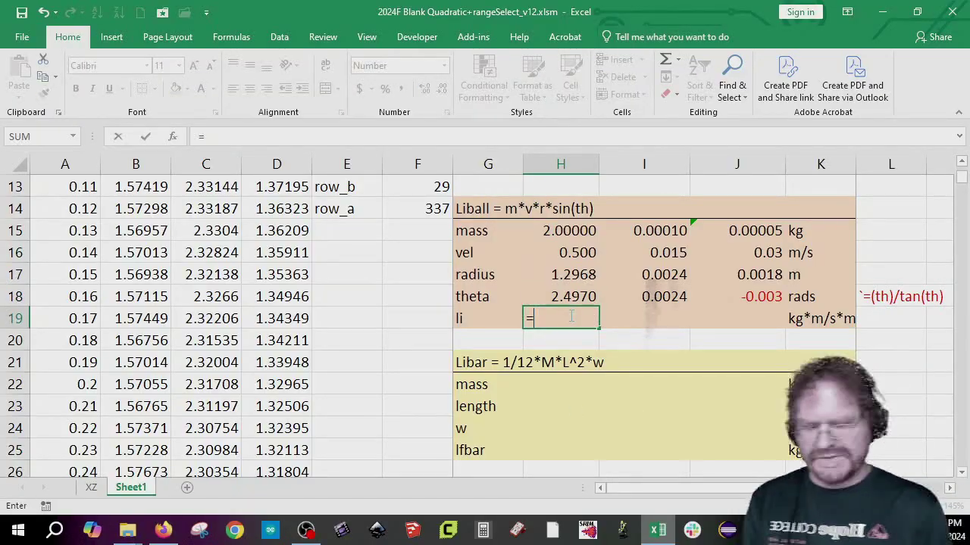
{"action": "left_click", "coordinate": [583, 231]}
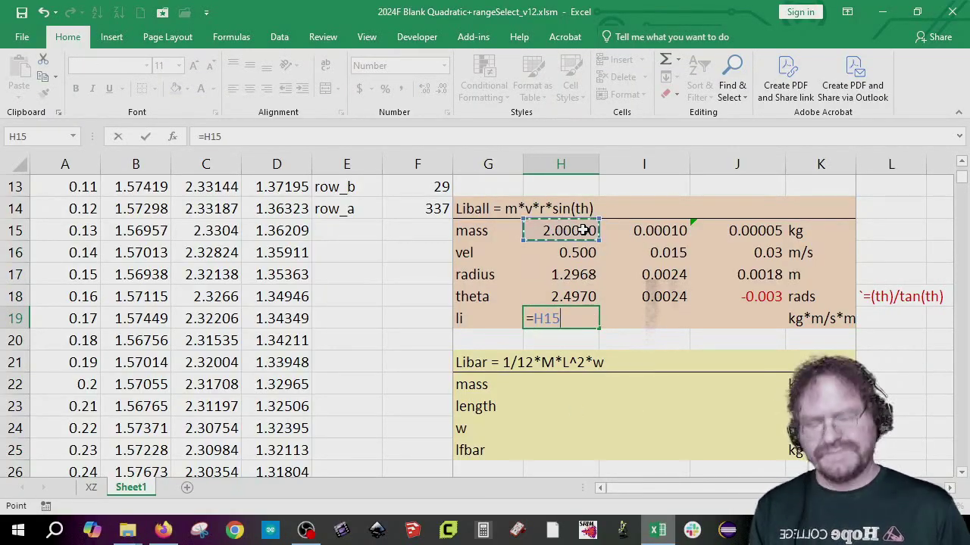
{"action": "type", "text": "*"}
{"action": "left_click", "coordinate": [576, 255]}
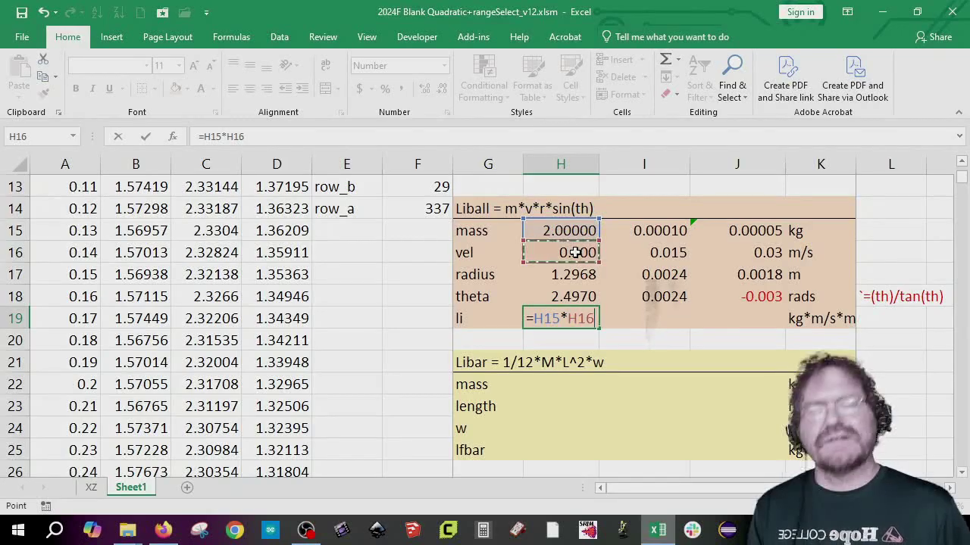
{"action": "type", "text": "*"}
{"action": "left_click", "coordinate": [576, 275]}
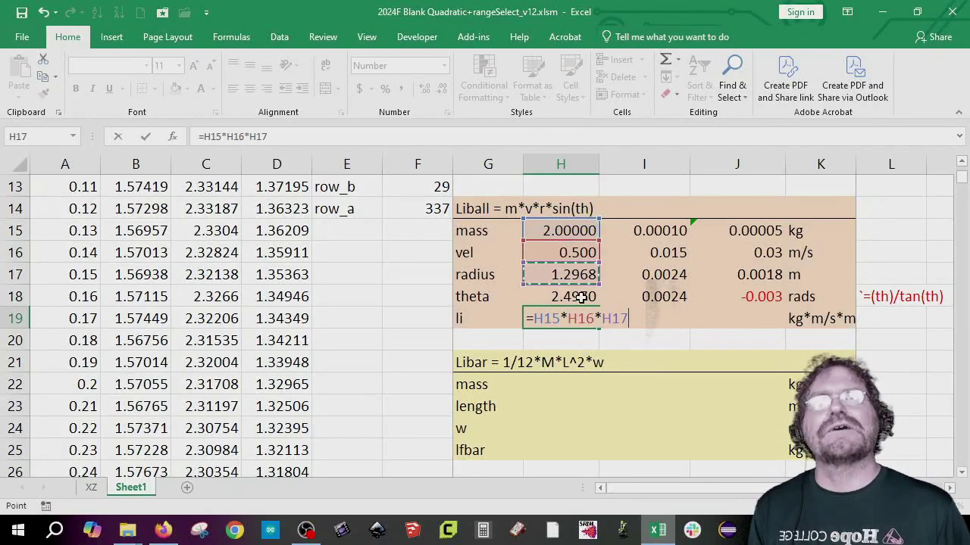
{"action": "type", "text": "*"}
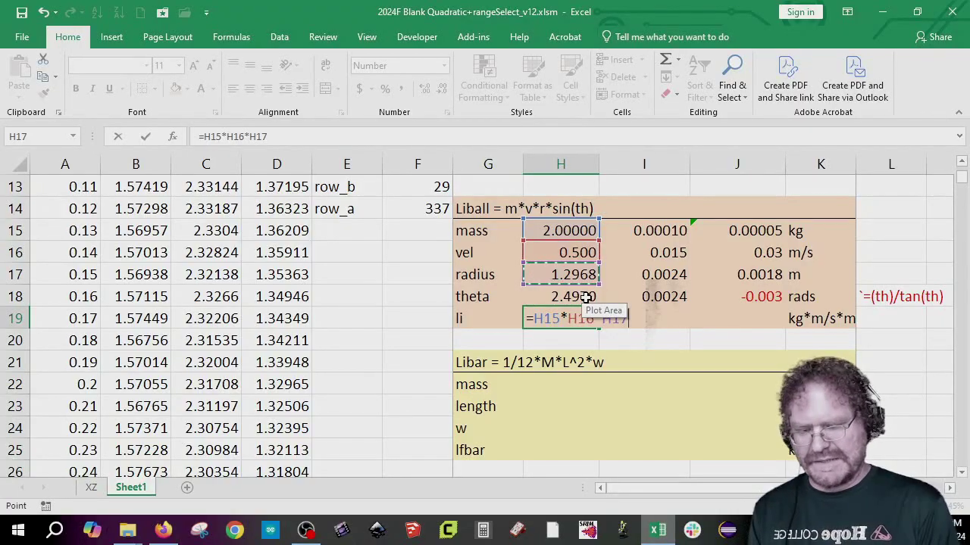
{"action": "type", "text": "sin("}
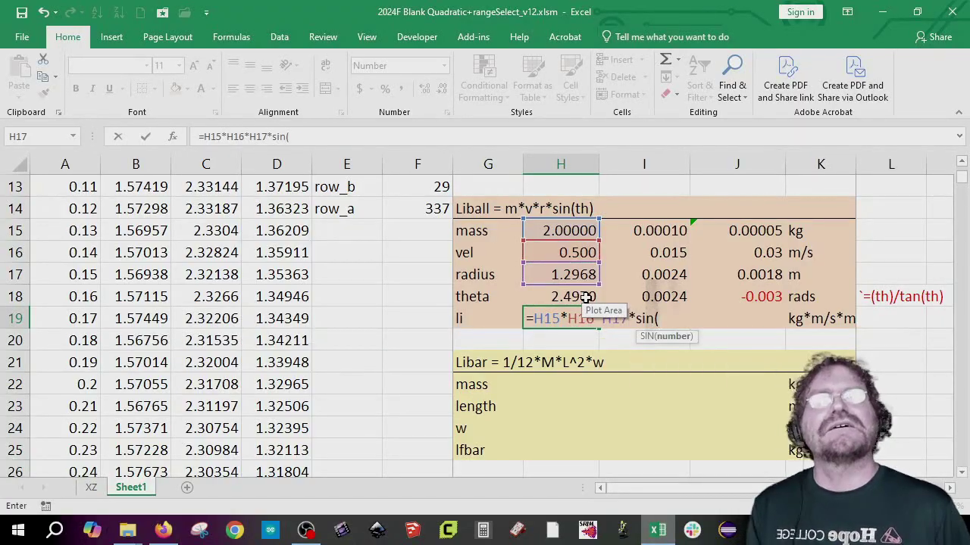
{"action": "left_click", "coordinate": [585, 297]}
{"action": "type", "text": ")"}
{"action": "key", "text": "Return"}
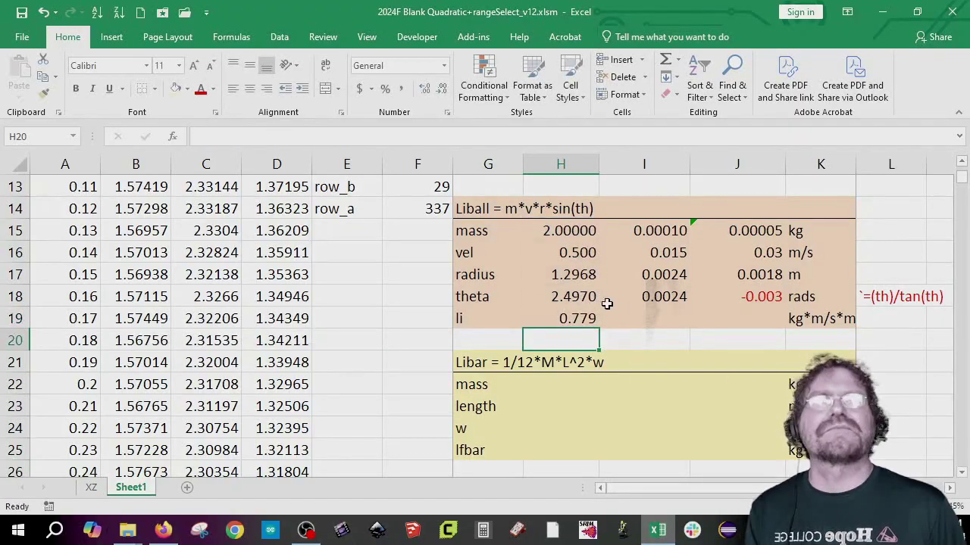
- Return from the collision simulation to the workbook and negate the ball's velocity in H16 as =-H5
{"action": "left_click", "coordinate": [557, 319]}
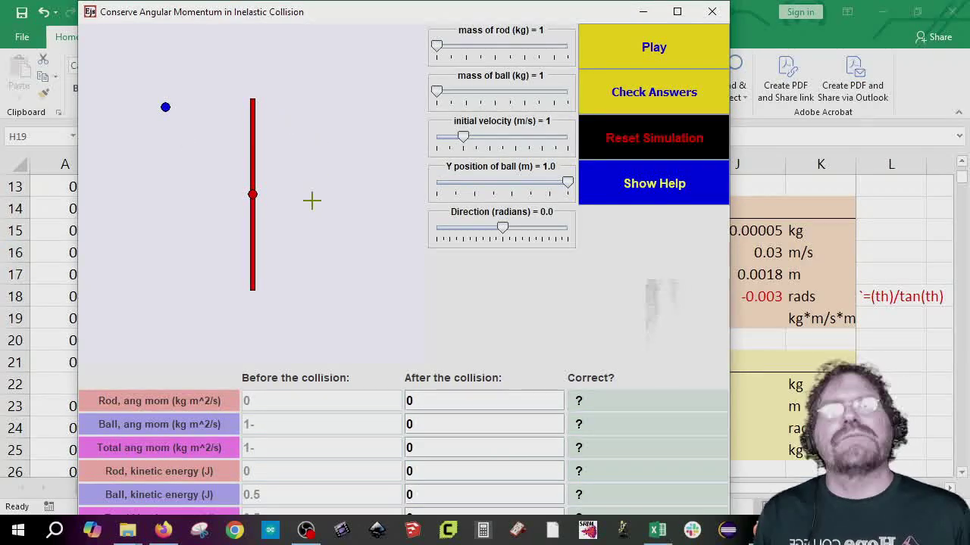
{"action": "left_click", "coordinate": [788, 43]}
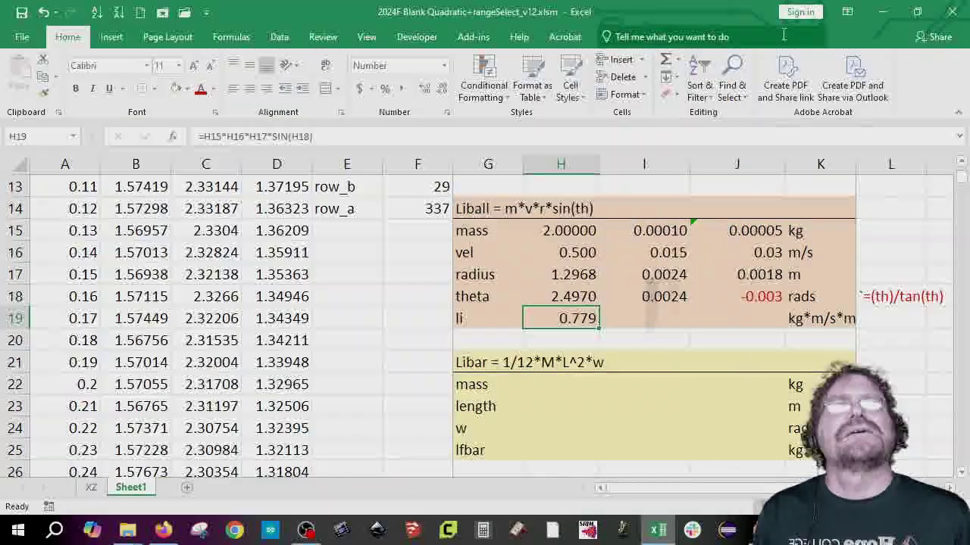
{"action": "left_click", "coordinate": [567, 252]}
{"action": "left_click", "coordinate": [200, 135]}
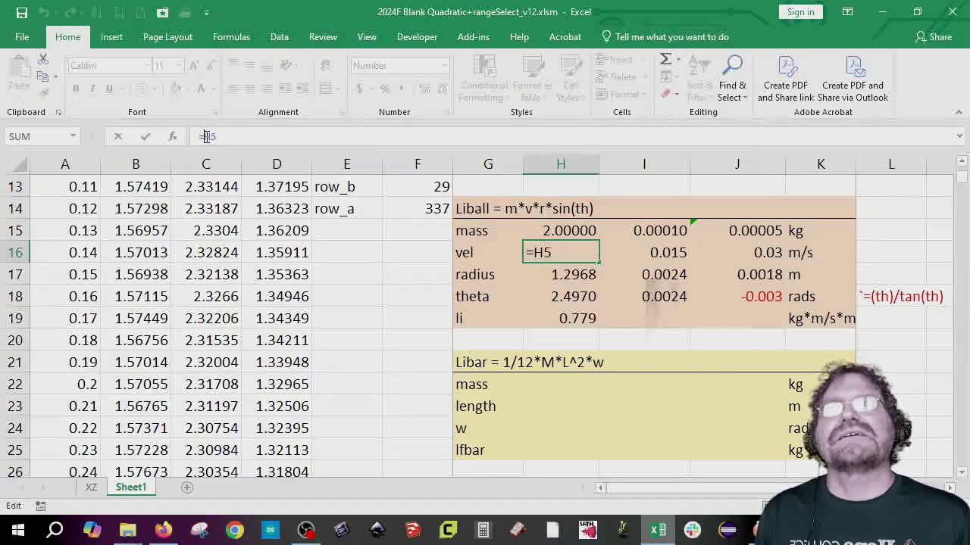
{"action": "type", "text": "-"}
{"action": "key", "text": "Return"}
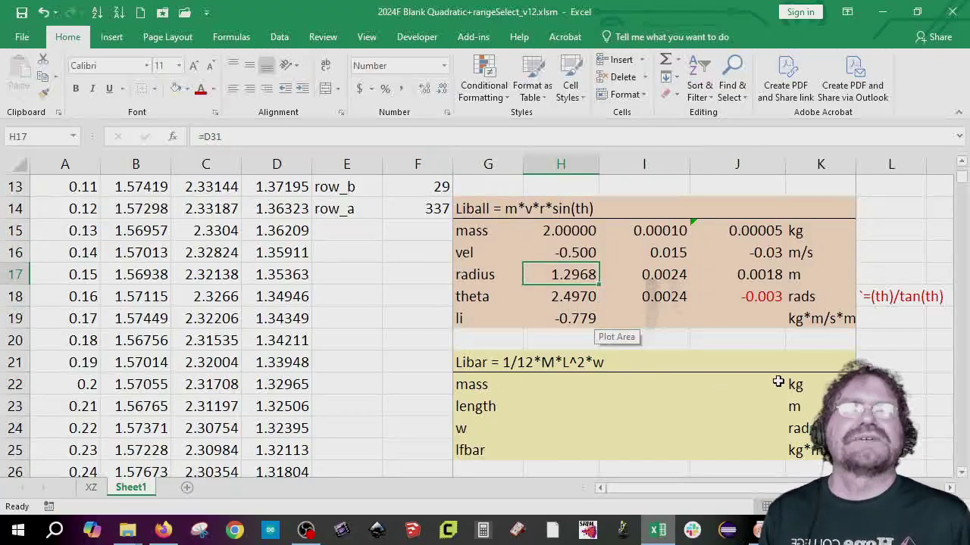
- Link the bar's mass in H22 to the mrod value with =H3 and fill the formula across to J22
{"action": "left_click", "coordinate": [698, 338]}
{"action": "scroll", "coordinate": [682, 351], "scroll_direction": "down", "scroll_amount": 2}
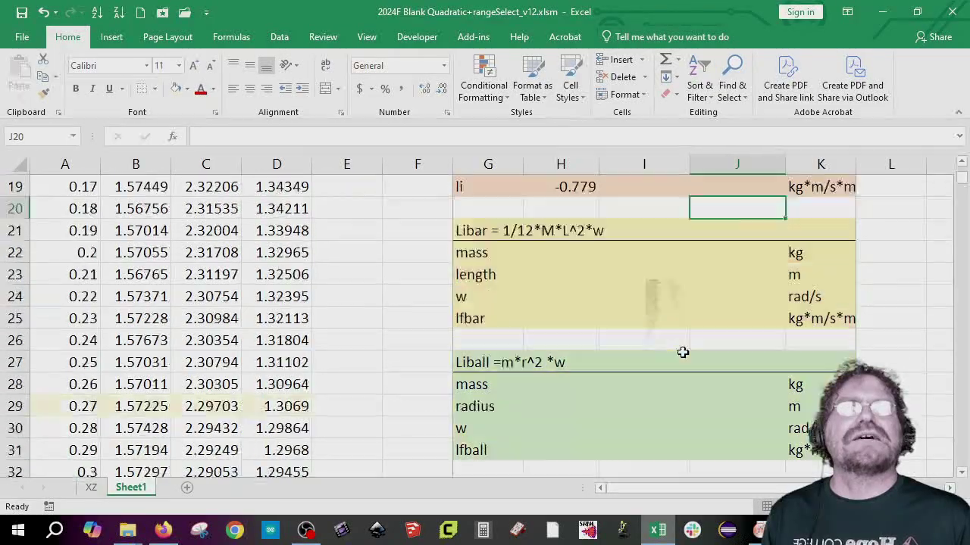
{"action": "left_click", "coordinate": [545, 254]}
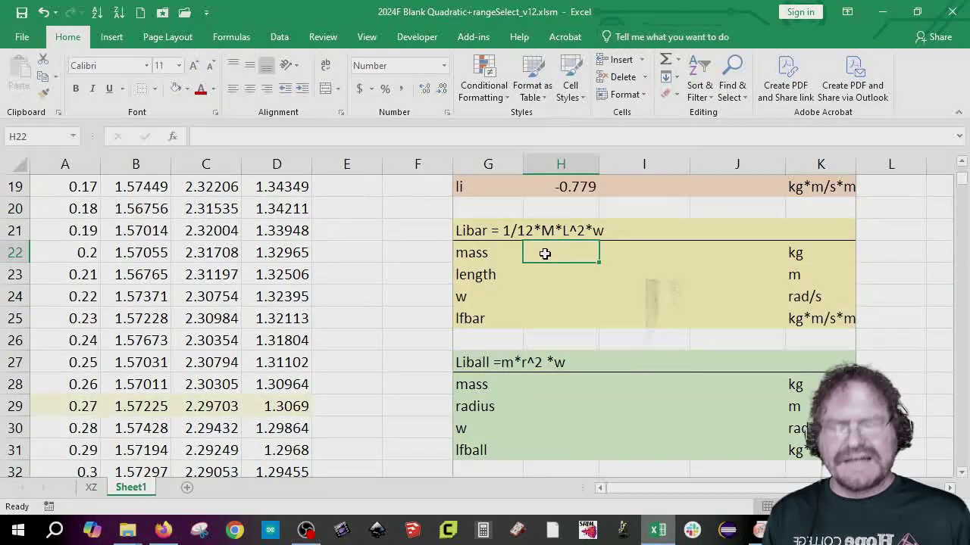
{"action": "type", "text": "="}
{"action": "scroll", "coordinate": [584, 281], "scroll_direction": "up", "scroll_amount": 6}
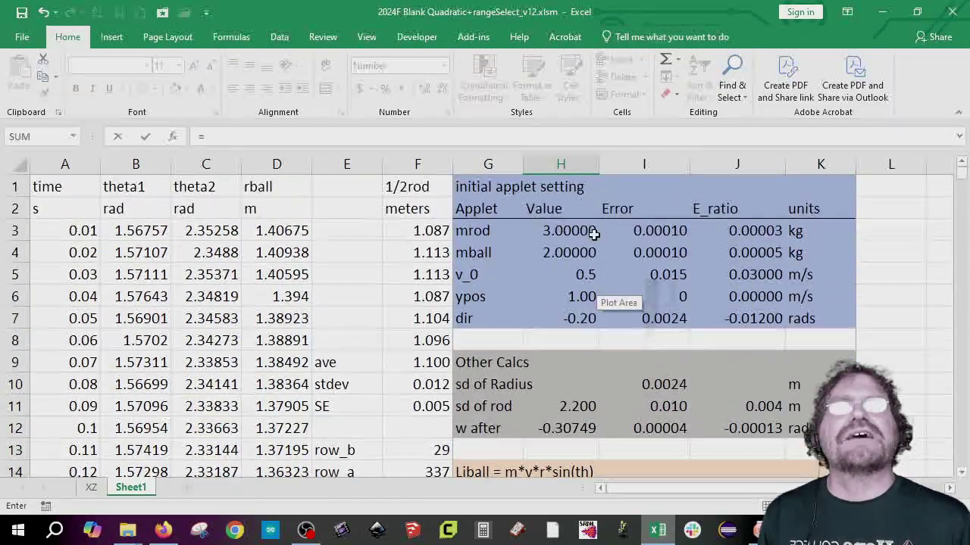
{"action": "left_click", "coordinate": [574, 231]}
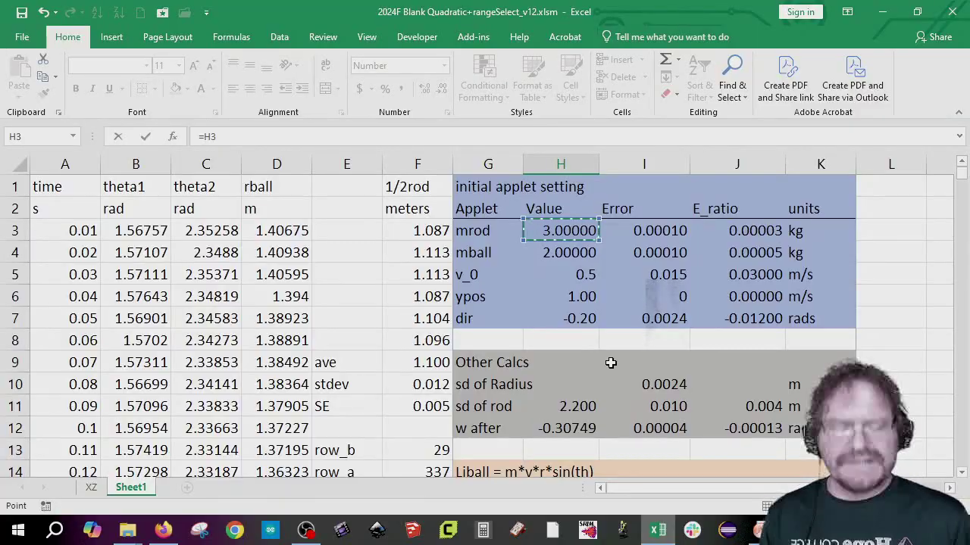
{"action": "key", "text": "Return"}
{"action": "scroll", "coordinate": [610, 363], "scroll_direction": "down", "scroll_amount": 2}
{"action": "left_click", "coordinate": [580, 362]}
{"action": "left_click_drag", "start_coordinate": [599, 369], "coordinate": [765, 368]}
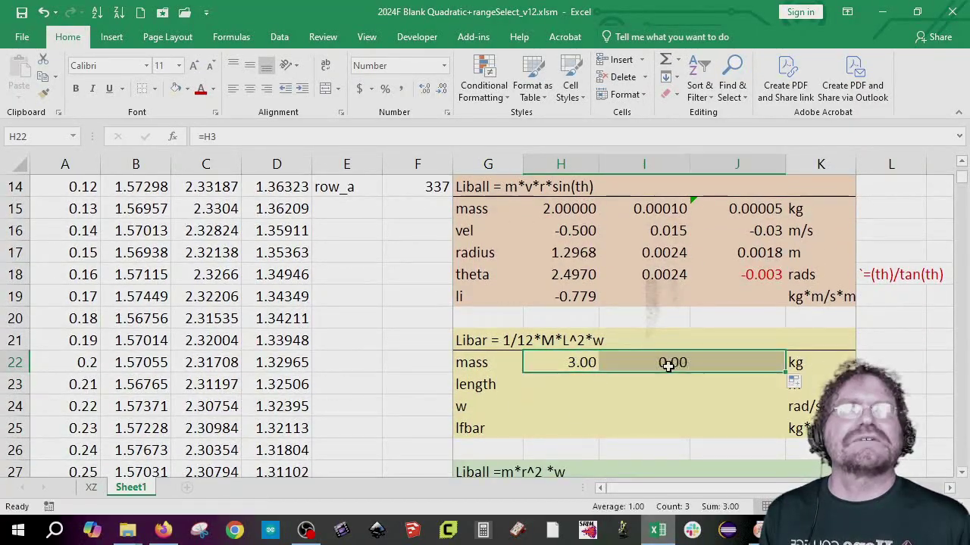
- Increase the number format of the bar's mass row H22:J22 to five decimal places
{"action": "left_click", "coordinate": [772, 363]}
{"action": "left_click_drag", "start_coordinate": [575, 363], "coordinate": [743, 363]}
{"action": "left_click", "coordinate": [424, 86]}
{"action": "left_click", "coordinate": [424, 86]}
{"action": "left_click", "coordinate": [424, 87]}
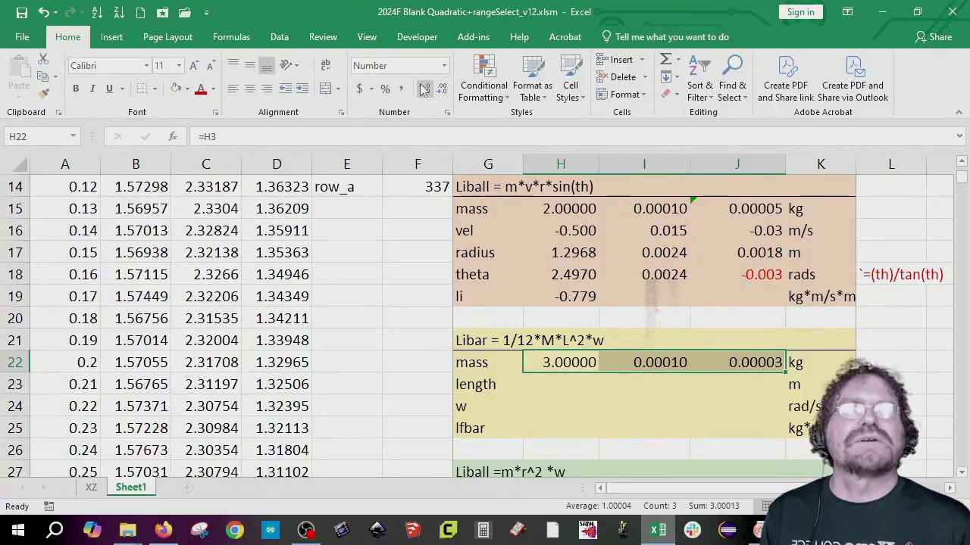
- Link the bar's length in H23 to the rod value with =H11 and fill the formula across to J23
{"action": "scroll", "coordinate": [725, 383], "scroll_direction": "up", "scroll_amount": 5}
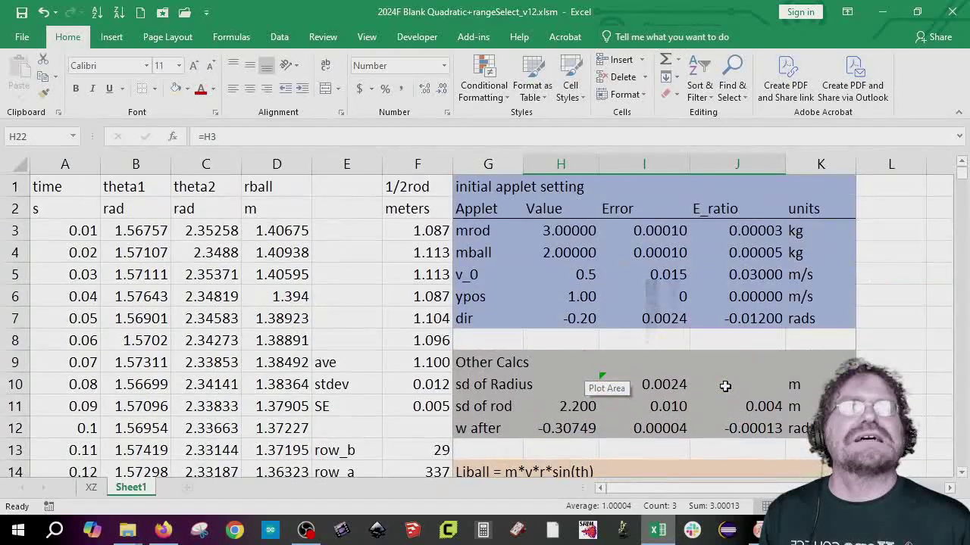
{"action": "scroll", "coordinate": [699, 306], "scroll_direction": "down", "scroll_amount": 5}
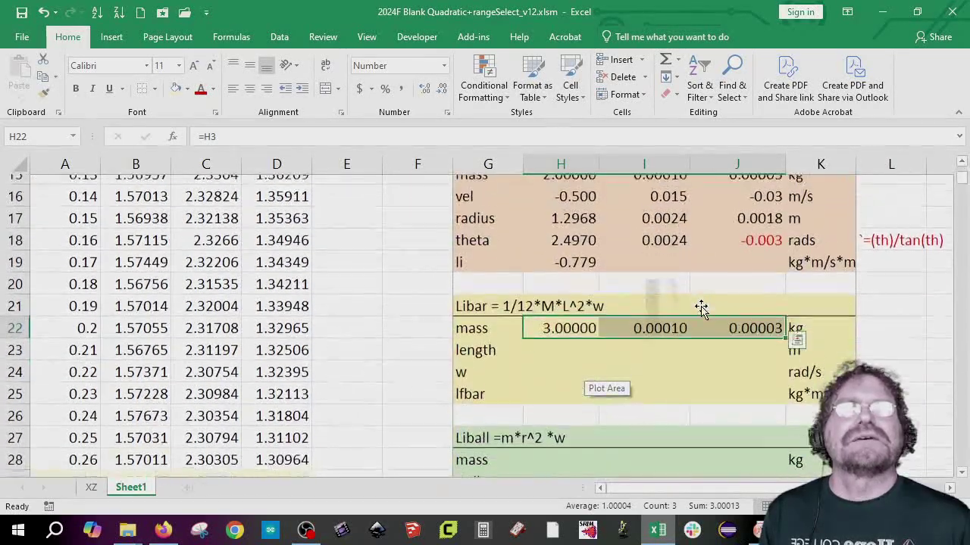
{"action": "left_click", "coordinate": [568, 337]}
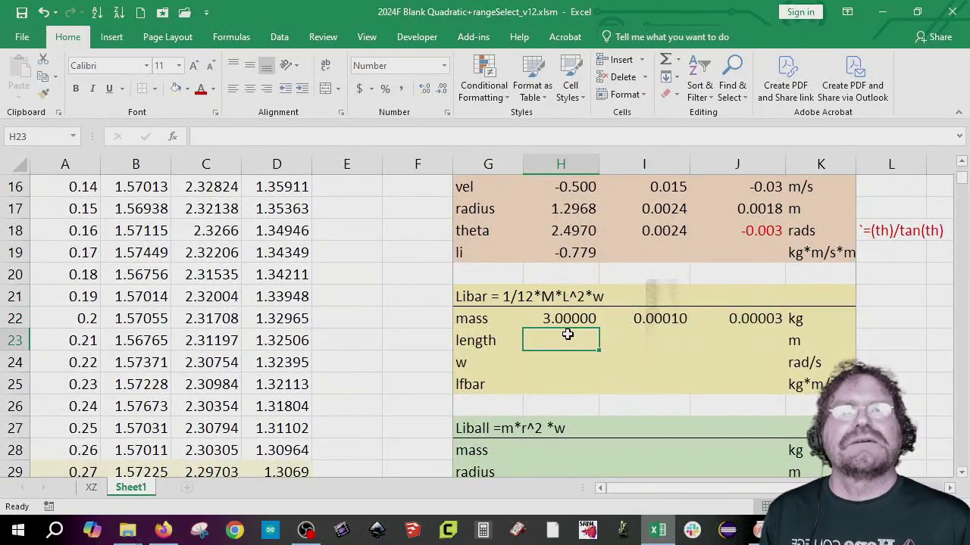
{"action": "scroll", "coordinate": [583, 340], "scroll_direction": "up", "scroll_amount": 3}
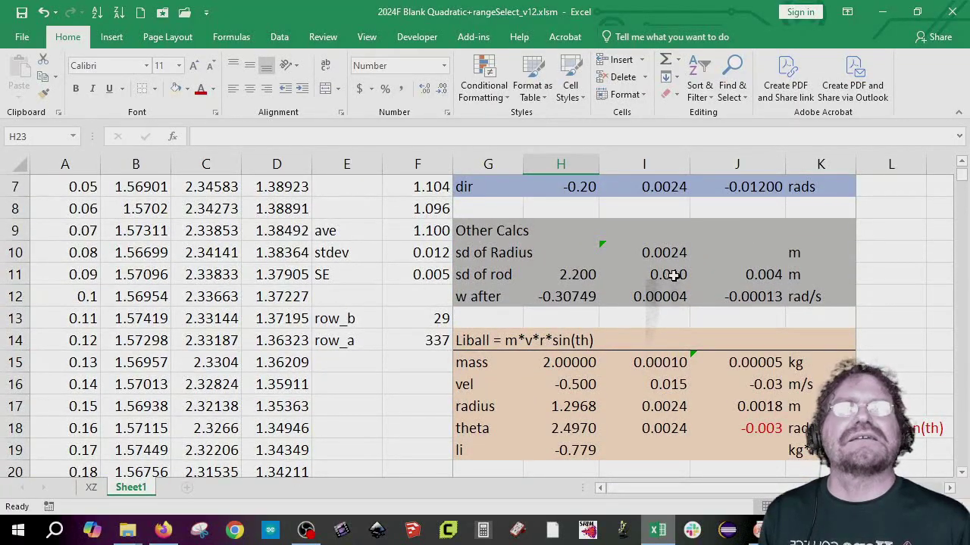
{"action": "scroll", "coordinate": [671, 329], "scroll_direction": "down", "scroll_amount": 4}
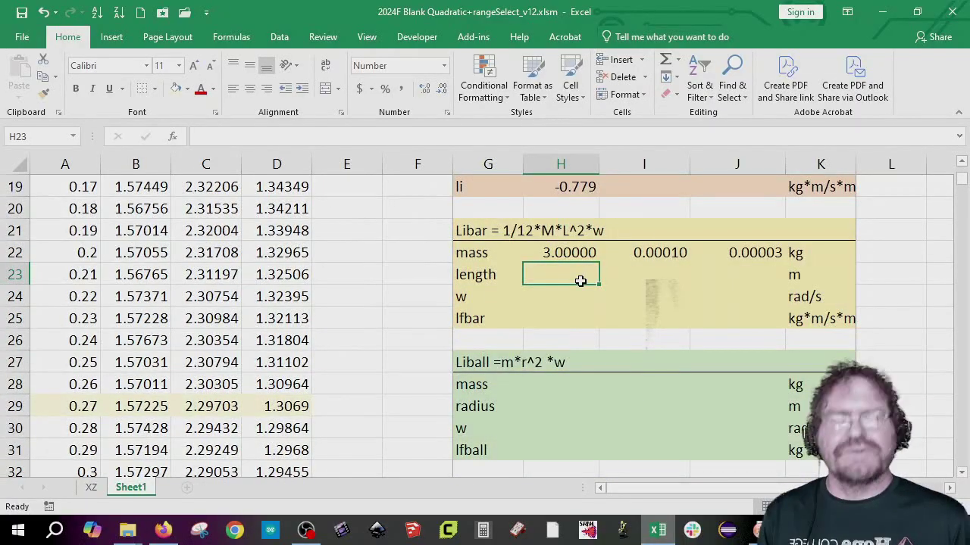
{"action": "type", "text": "="}
{"action": "scroll", "coordinate": [575, 281], "scroll_direction": "up", "scroll_amount": 4}
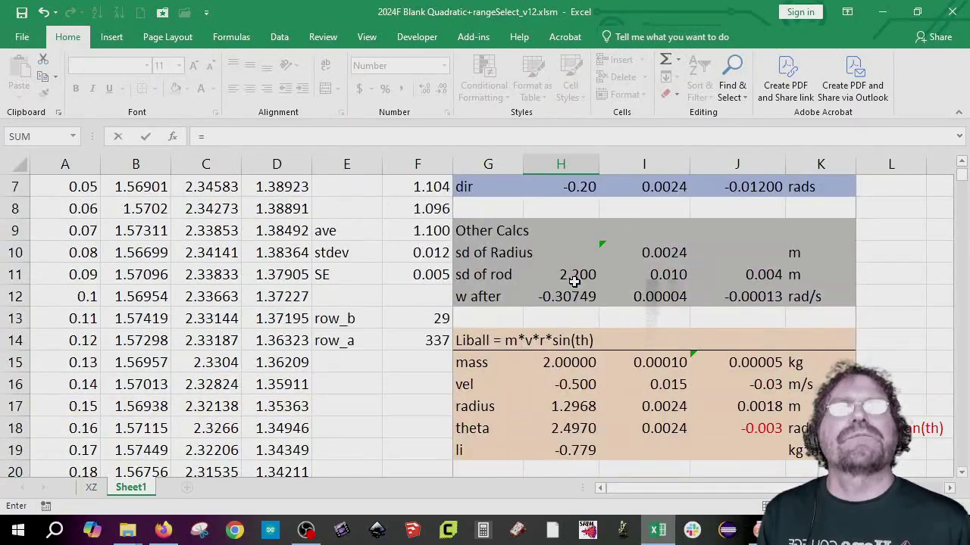
{"action": "left_click", "coordinate": [576, 277]}
{"action": "key", "text": "Return"}
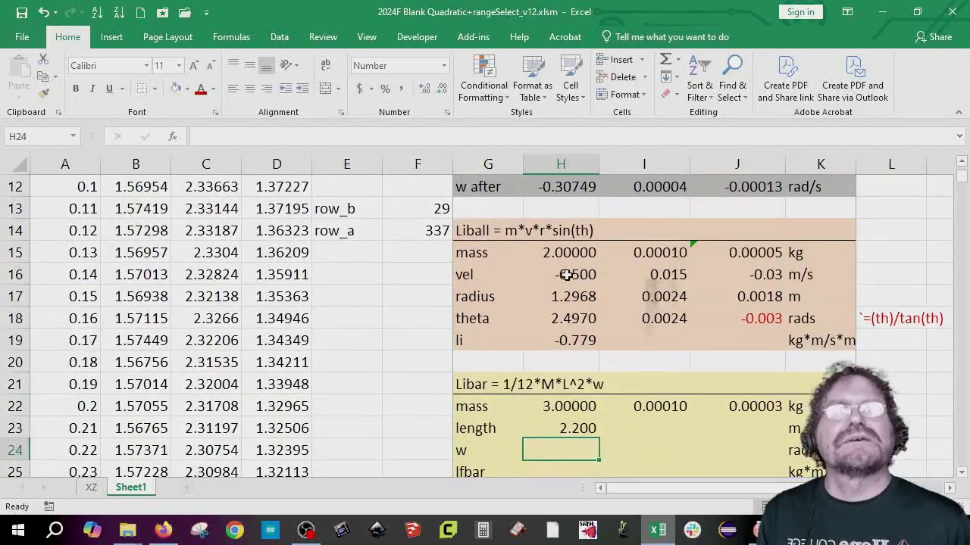
{"action": "left_click", "coordinate": [569, 429]}
{"action": "left_click_drag", "start_coordinate": [599, 439], "coordinate": [754, 431]}
- Link the bar's w in H24 to the w after value with =H12 and fill the formula across to J24
{"action": "scroll", "coordinate": [767, 429], "scroll_direction": "up", "scroll_amount": 2}
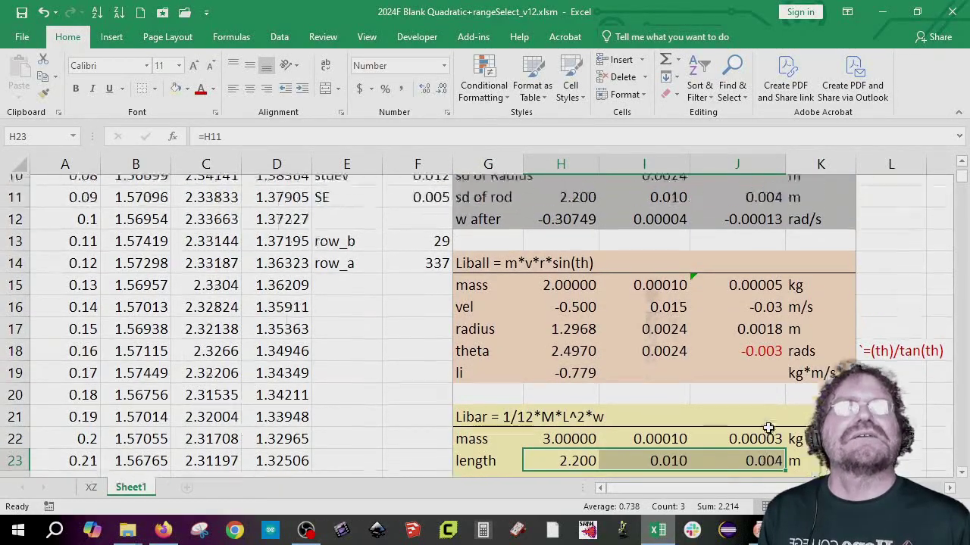
{"action": "scroll", "coordinate": [763, 406], "scroll_direction": "down", "scroll_amount": 4}
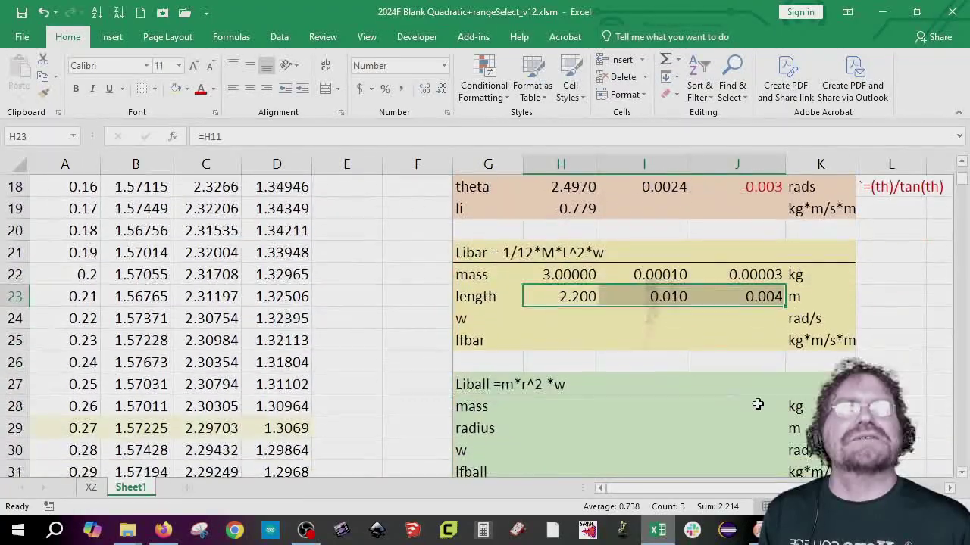
{"action": "left_click", "coordinate": [562, 317]}
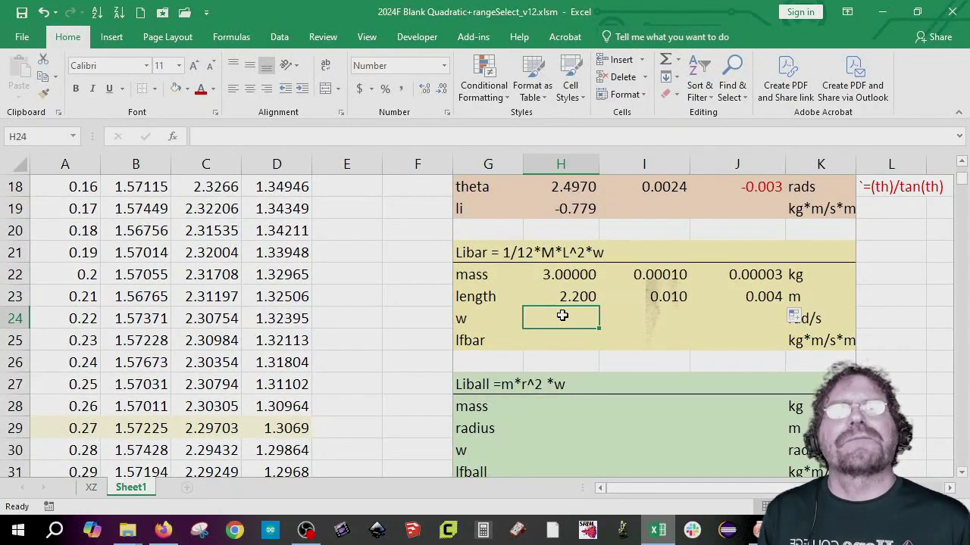
{"action": "scroll", "coordinate": [562, 317], "scroll_direction": "up", "scroll_amount": 3}
{"action": "left_click_drag", "start_coordinate": [547, 253], "coordinate": [686, 256]}
{"action": "scroll", "coordinate": [702, 274], "scroll_direction": "down", "scroll_amount": 2}
{"action": "left_click", "coordinate": [570, 382]}
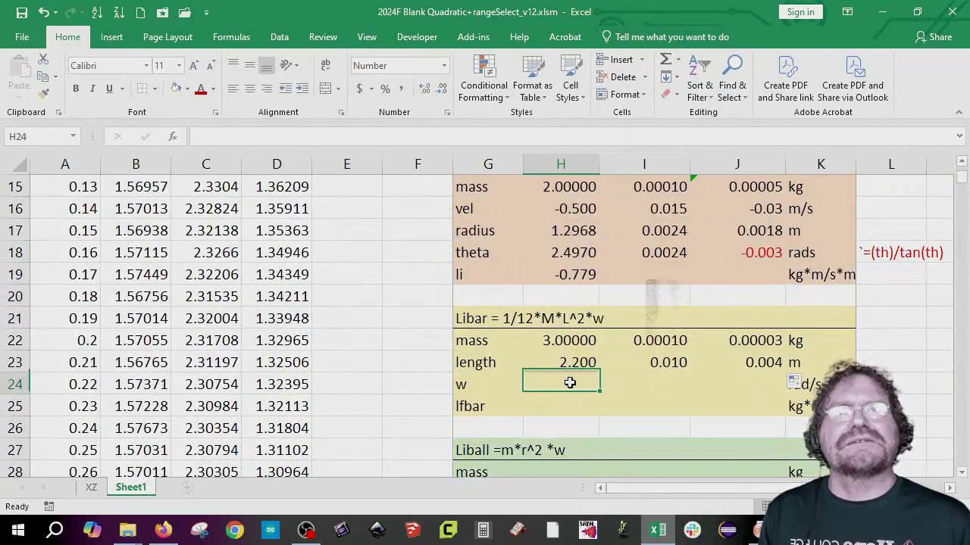
{"action": "type", "text": "="}
{"action": "scroll", "coordinate": [532, 383], "scroll_direction": "up", "scroll_amount": 3}
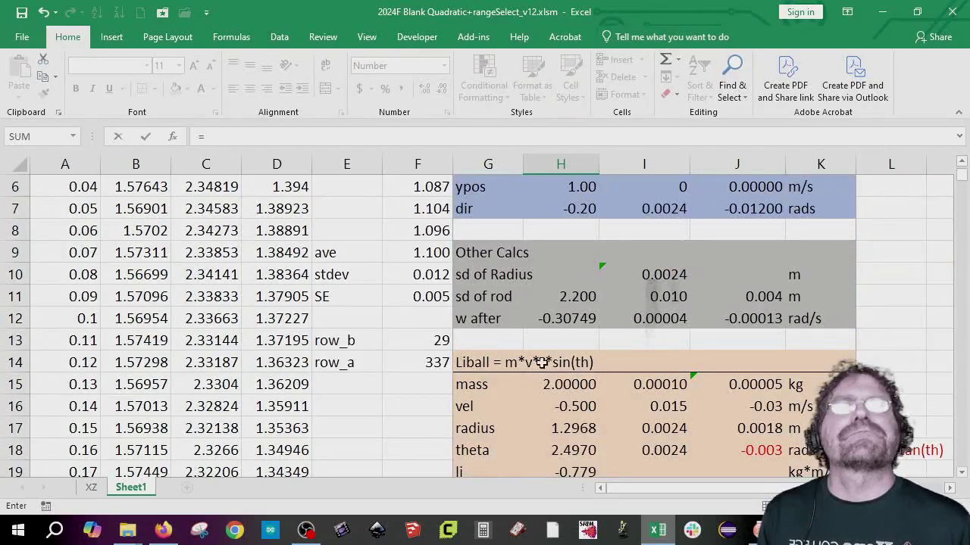
{"action": "left_click", "coordinate": [534, 318]}
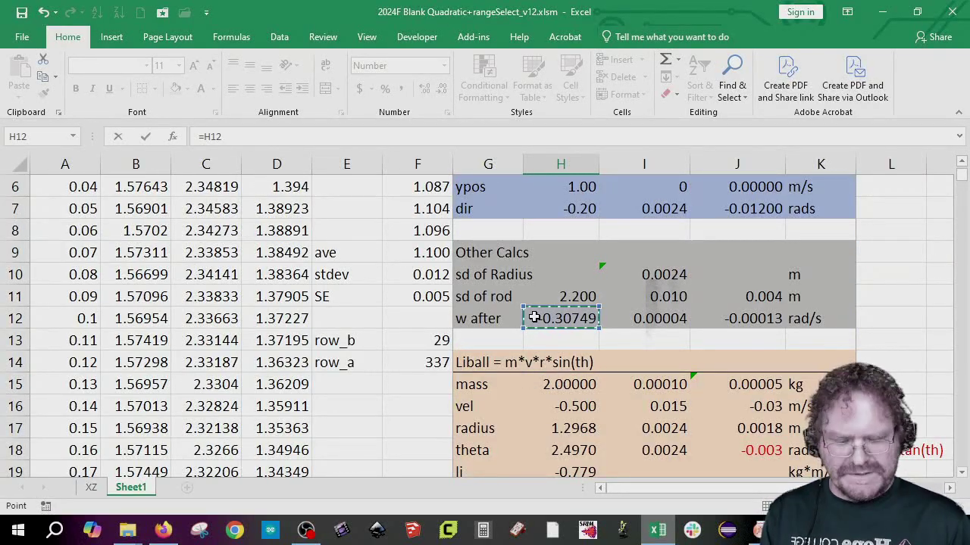
{"action": "key", "text": "Return"}
{"action": "left_click", "coordinate": [568, 428]}
{"action": "left_click_drag", "start_coordinate": [600, 438], "coordinate": [747, 444]}
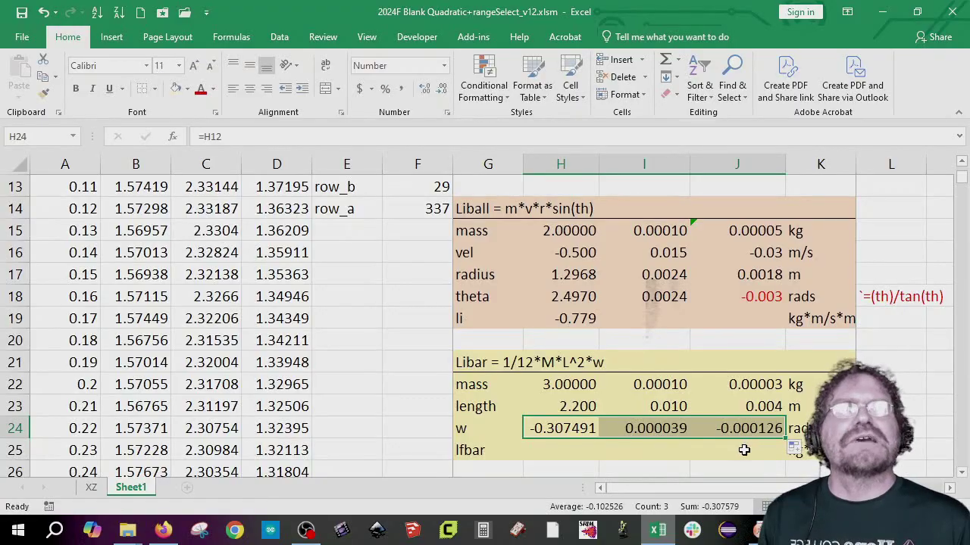
- Select the bar's length E_ratio in J23
{"action": "left_click", "coordinate": [762, 407]}
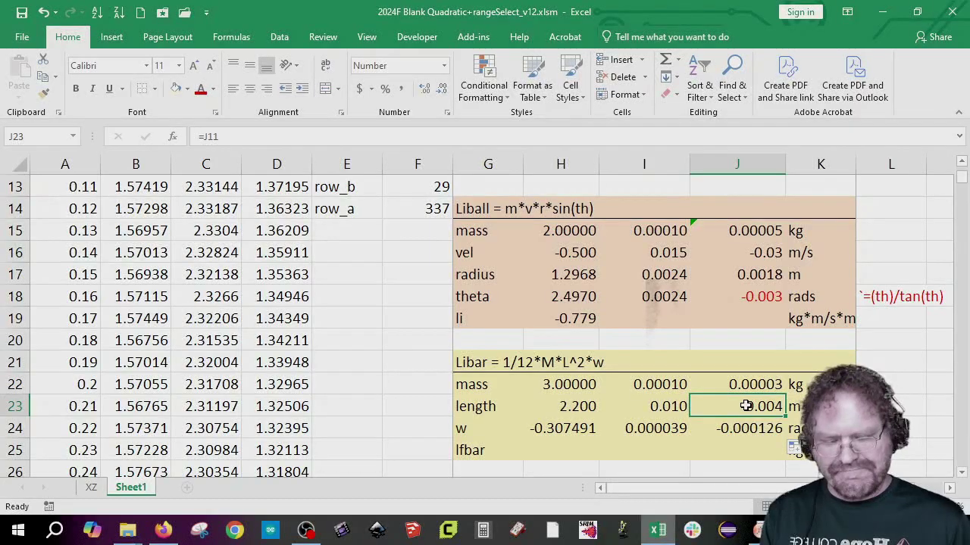
- Replace the bar length's relative uncertainty in J23 with the formula =I23/H23
{"action": "key", "text": "Delete"}
{"action": "type", "text": "="}
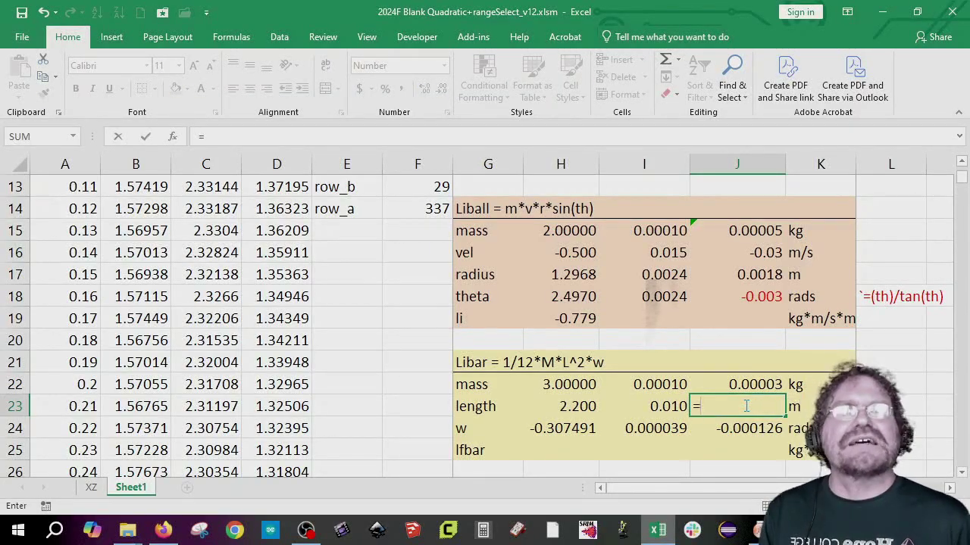
{"action": "key", "text": "Left"}
{"action": "type", "text": "/"}
{"action": "key", "text": "Left"}
{"action": "key", "text": "Left"}
{"action": "key", "text": "Return"}
- Double the length's relative uncertainty by changing the formula in J23 to =2*I23/H23
{"action": "double_click", "coordinate": [746, 406]}
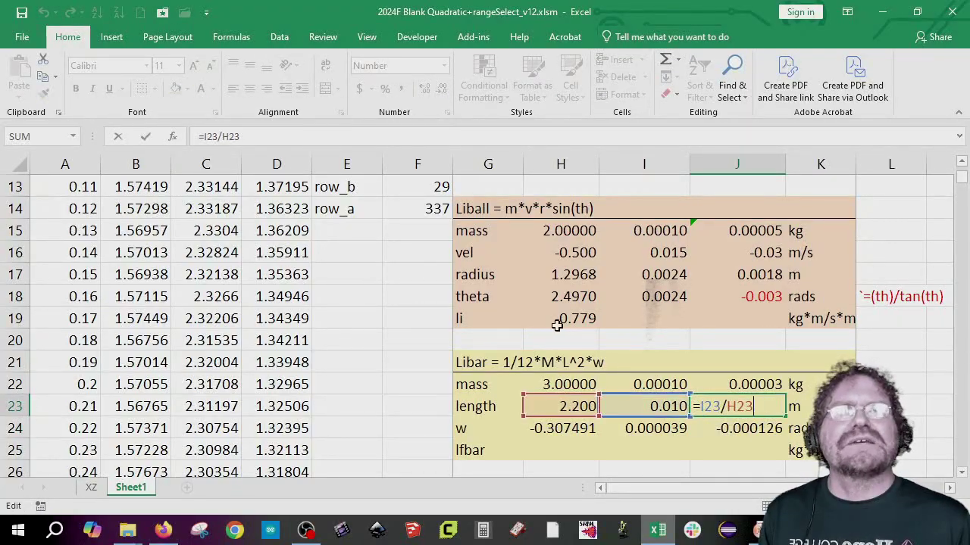
{"action": "left_click", "coordinate": [702, 408]}
{"action": "type", "text": "2*"}
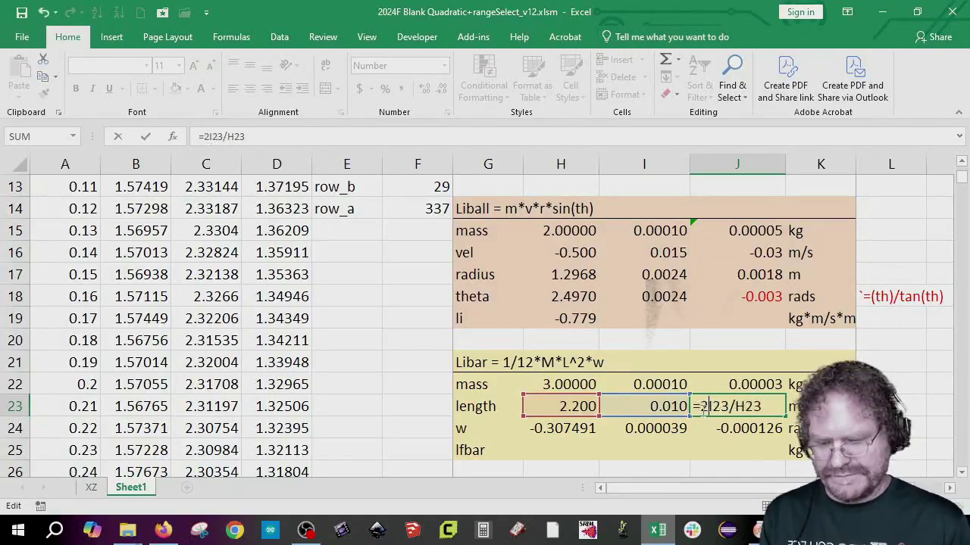
{"action": "key", "text": "Return"}
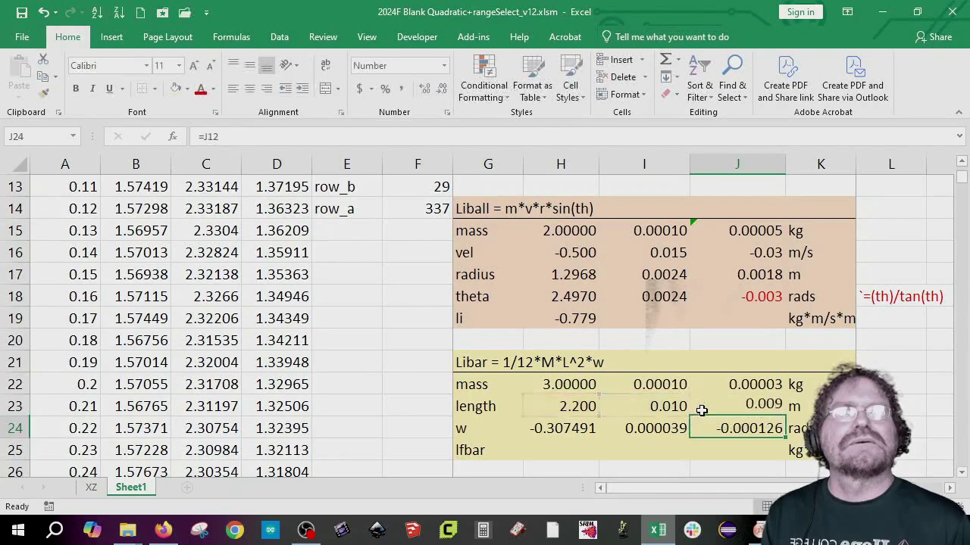
- Copy the formula text from J23 and add it in L23 as the note `=2*I23/H23
{"action": "left_click", "coordinate": [716, 406]}
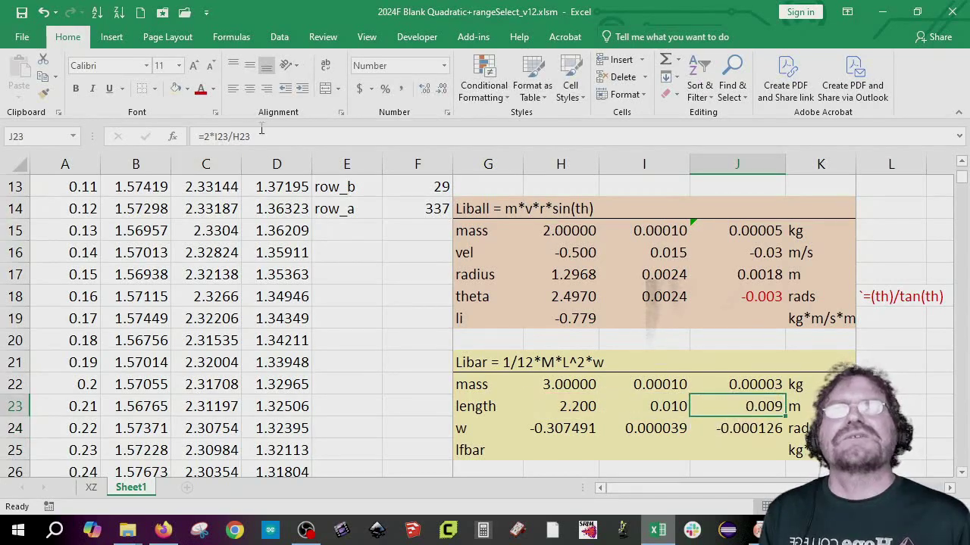
{"action": "left_click_drag", "start_coordinate": [257, 137], "coordinate": [168, 140]}
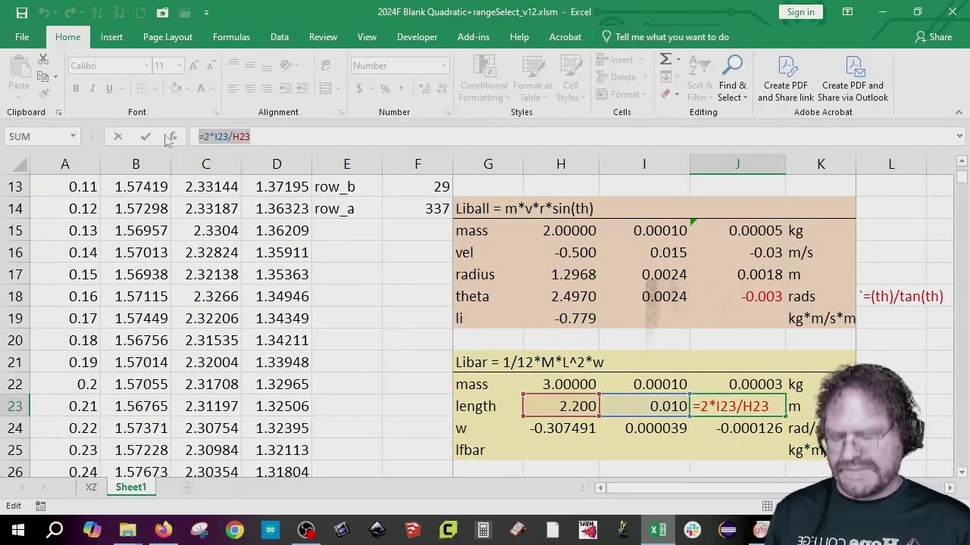
{"action": "key", "text": "ctrl+c"}
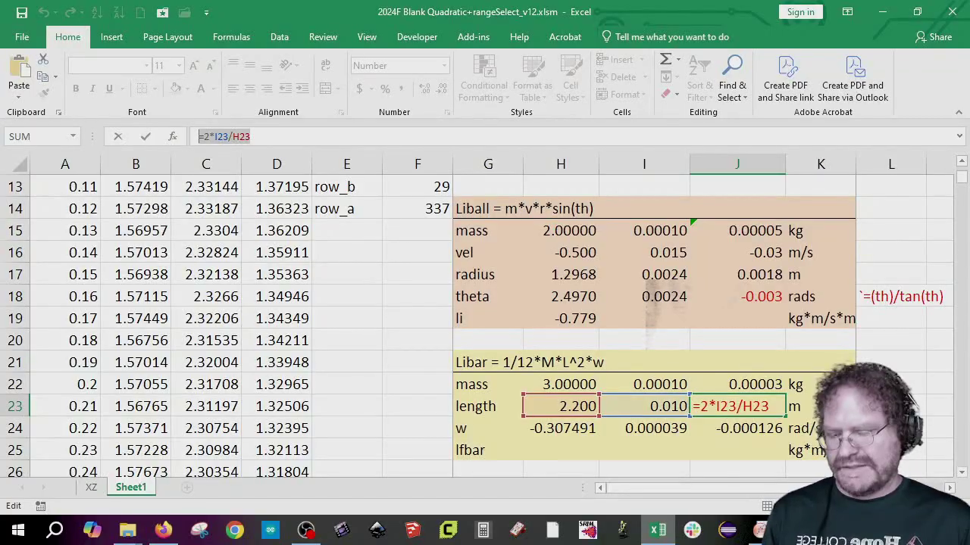
{"action": "key", "text": "Escape"}
{"action": "key", "text": "Right"}
{"action": "key", "text": "Right"}
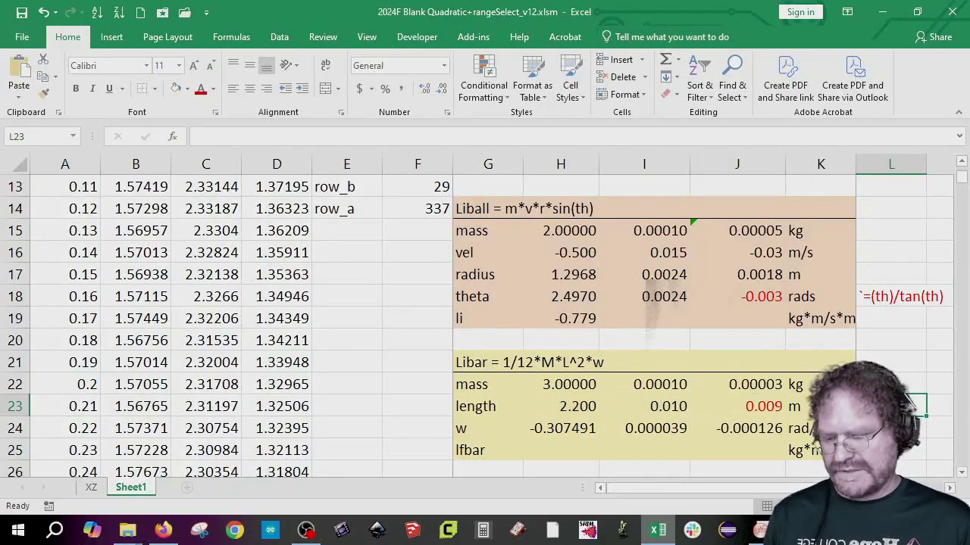
{"action": "type", "text": "`"}
{"action": "key", "text": "ctrl+v"}
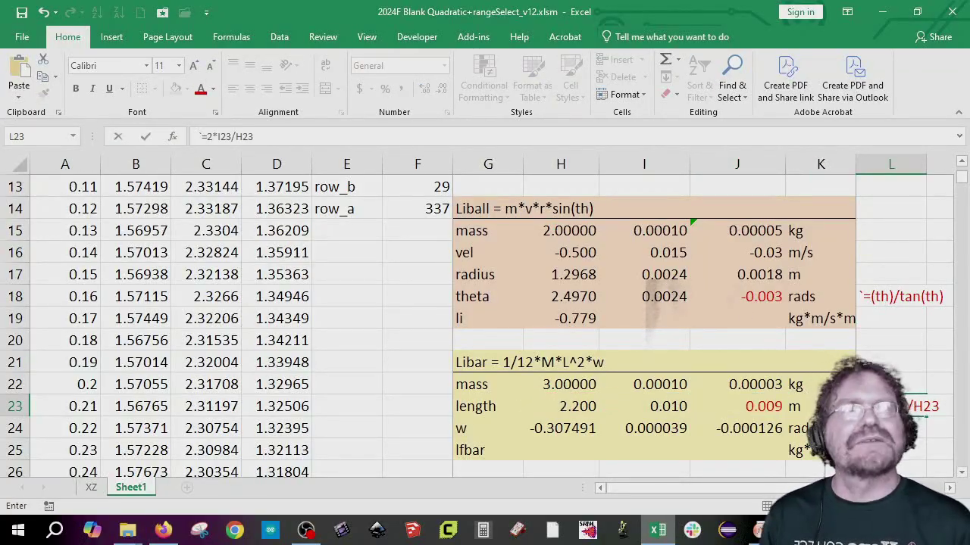
{"action": "key", "text": "Return"}
- Enter the li uncertainty in I19 as =H19*SQRT(J15^2+J16^2+J17^2+J18^2), accepting the closing-parenthesis correction
{"action": "scroll", "coordinate": [894, 384], "scroll_direction": "up", "scroll_amount": 1}
{"action": "scroll", "coordinate": [895, 383], "scroll_direction": "down", "scroll_amount": 2}
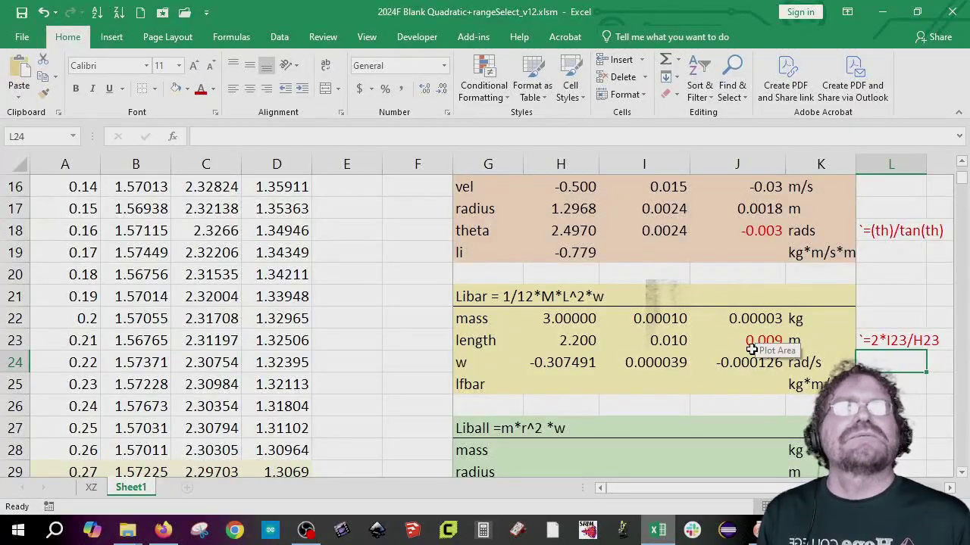
{"action": "scroll", "coordinate": [678, 264], "scroll_direction": "up", "scroll_amount": 1}
{"action": "left_click", "coordinate": [644, 318]}
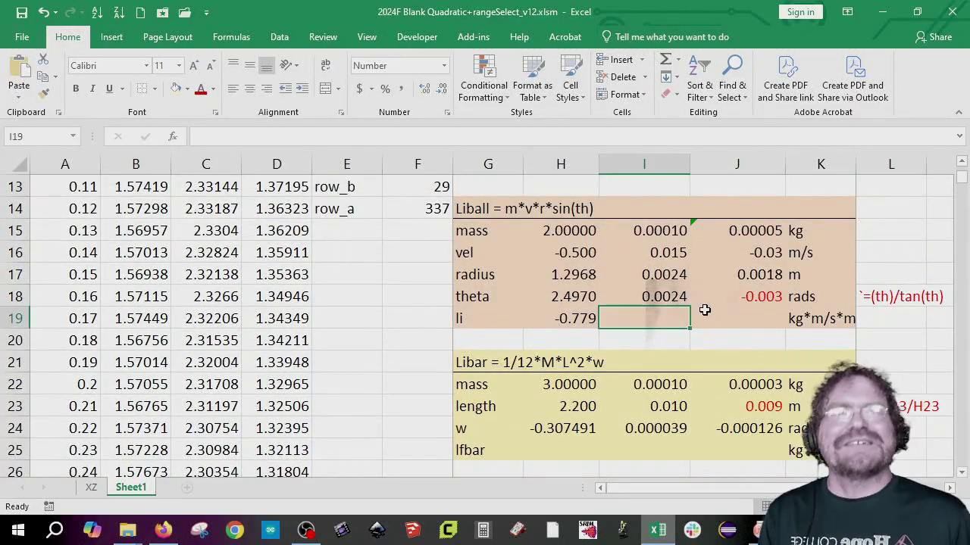
{"action": "type", "text": "="}
{"action": "key", "text": "Left"}
{"action": "type", "text": "*"}
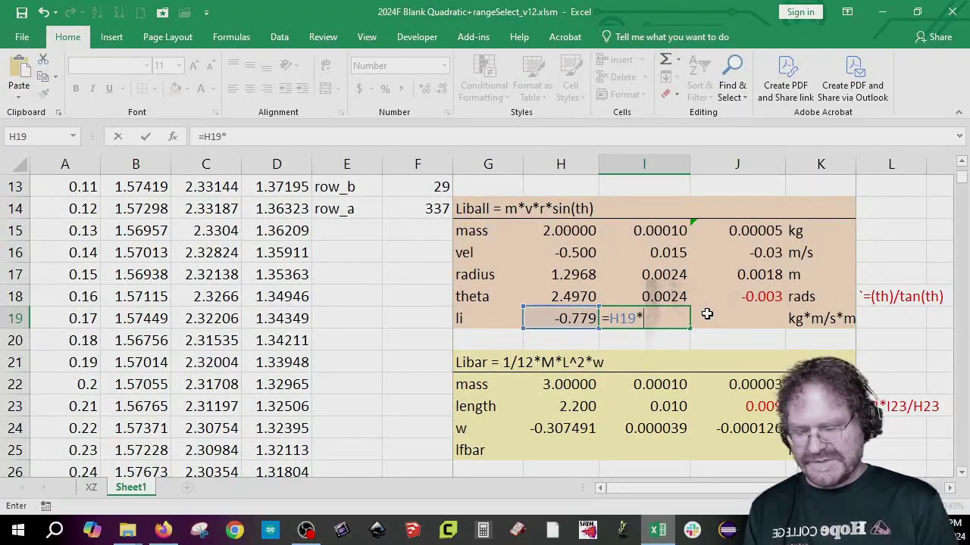
{"action": "type", "text": "sqrt("}
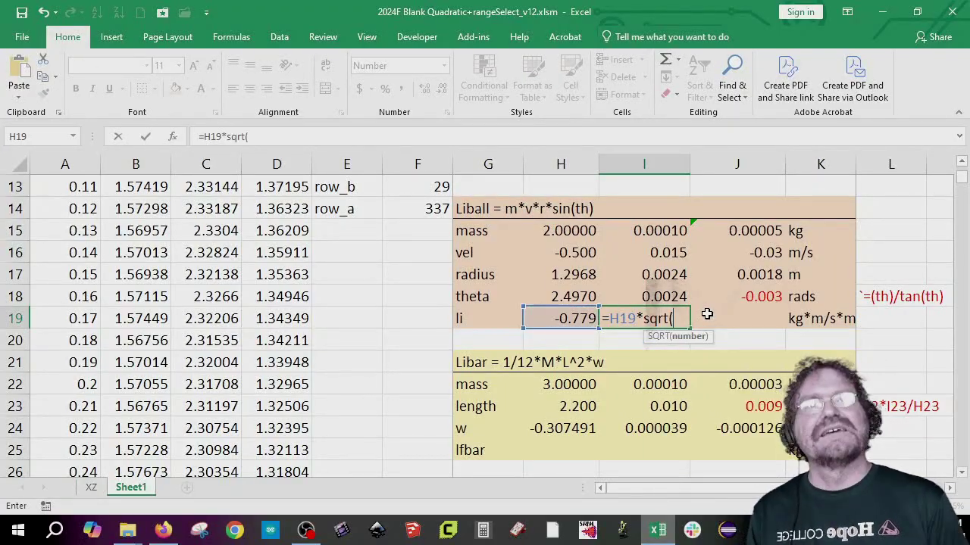
{"action": "left_click", "coordinate": [767, 231]}
{"action": "type", "text": "^2+"}
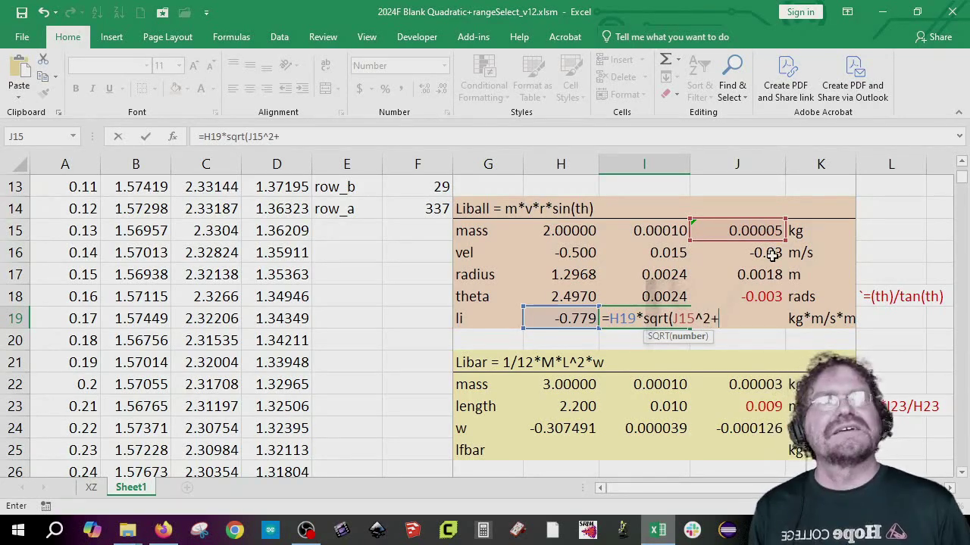
{"action": "left_click", "coordinate": [771, 254]}
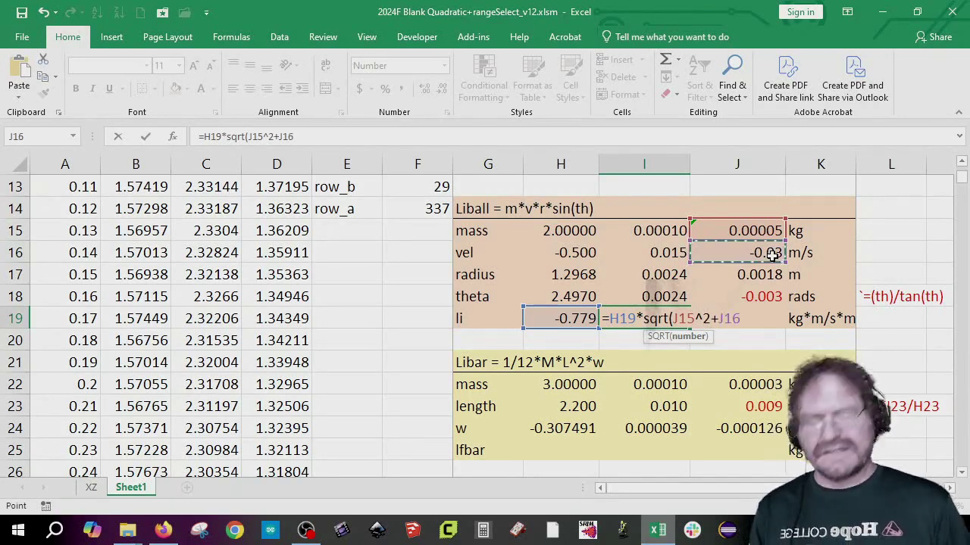
{"action": "type", "text": "^2+"}
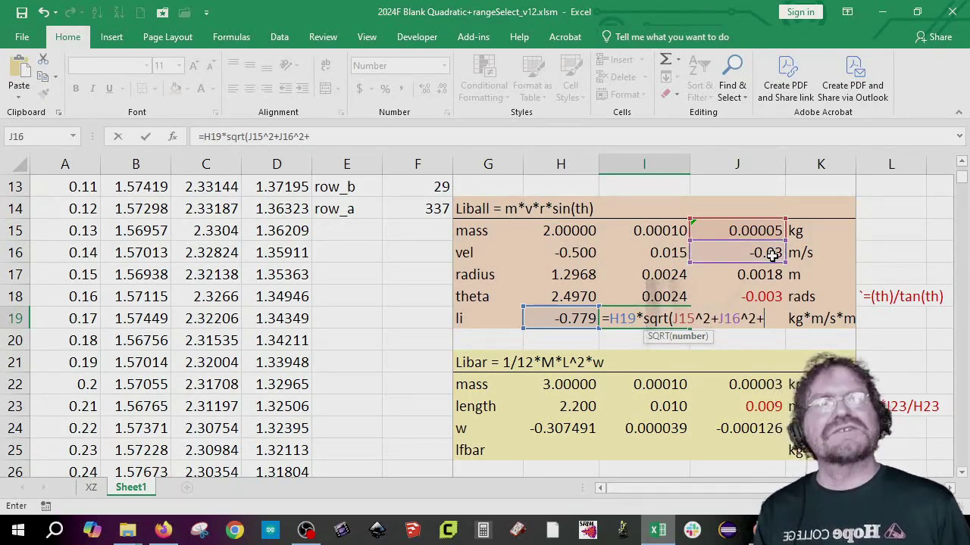
{"action": "left_click", "coordinate": [755, 273]}
{"action": "type", "text": "^2+"}
{"action": "left_click", "coordinate": [757, 297]}
{"action": "type", "text": "2+J18^"}
{"action": "key", "text": "Return"}
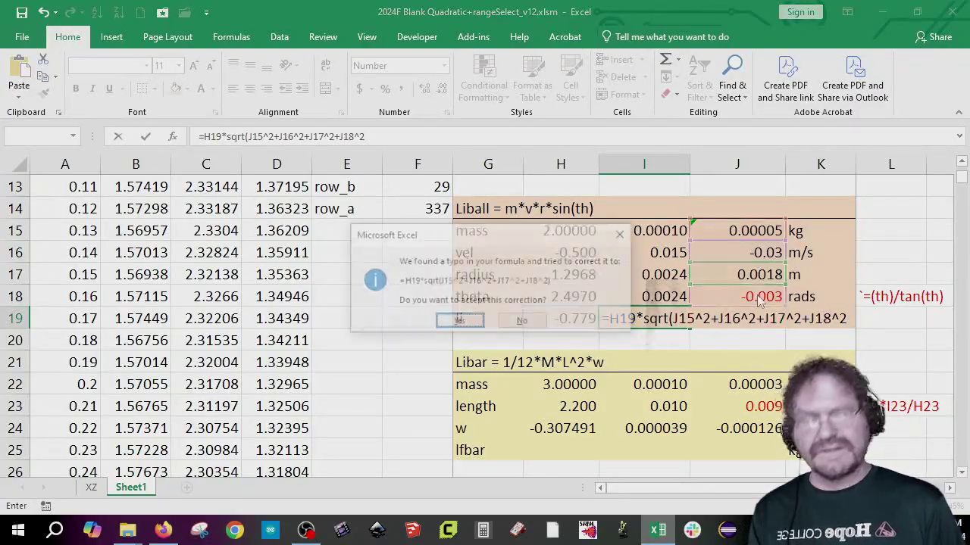
{"action": "key", "text": "Return"}
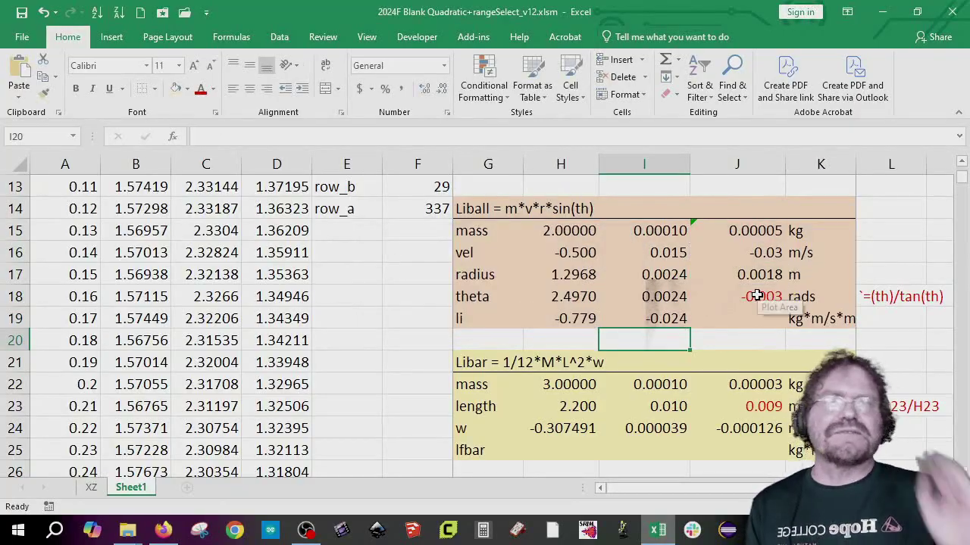
{"action": "left_click", "coordinate": [659, 319]}
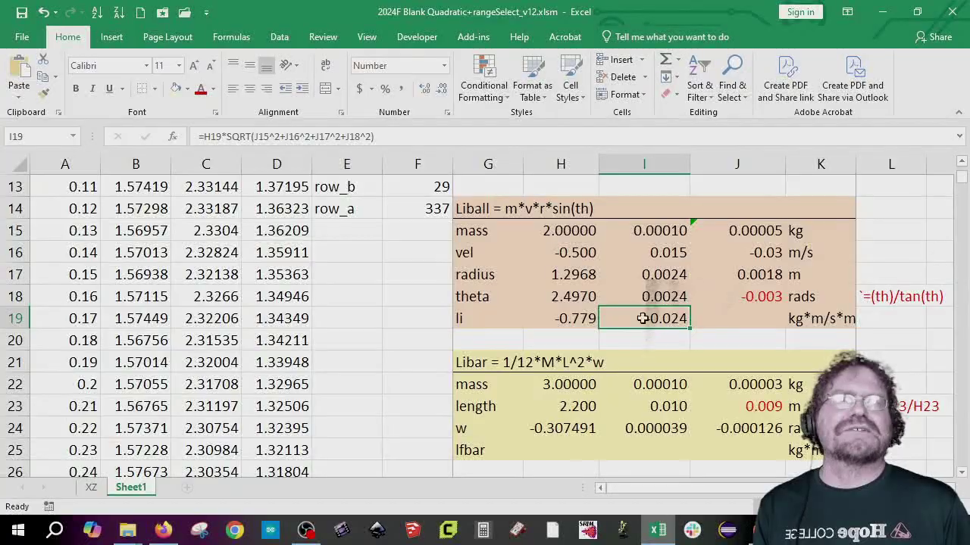
- Reduce the w values in H24:J24 to five decimal places
{"action": "left_click", "coordinate": [550, 449]}
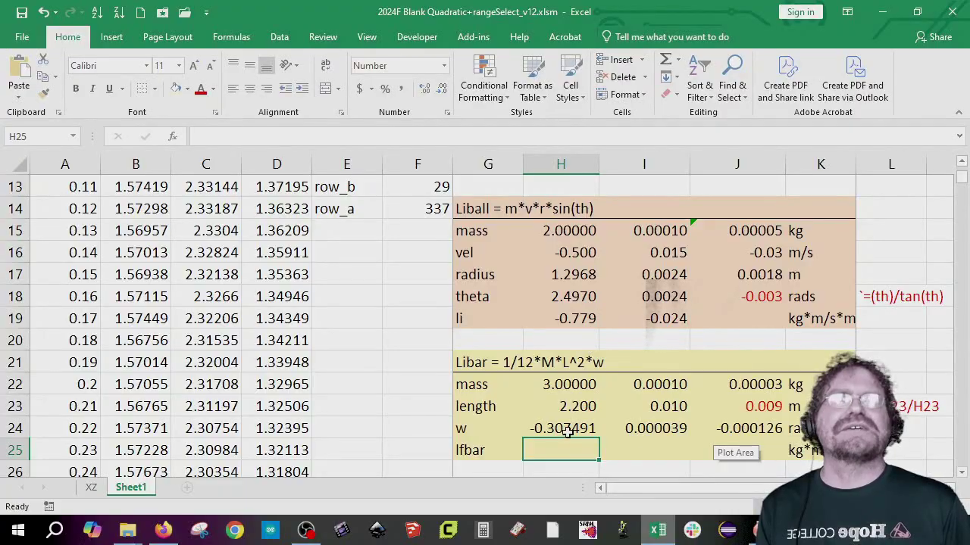
{"action": "left_click_drag", "start_coordinate": [568, 426], "coordinate": [766, 430]}
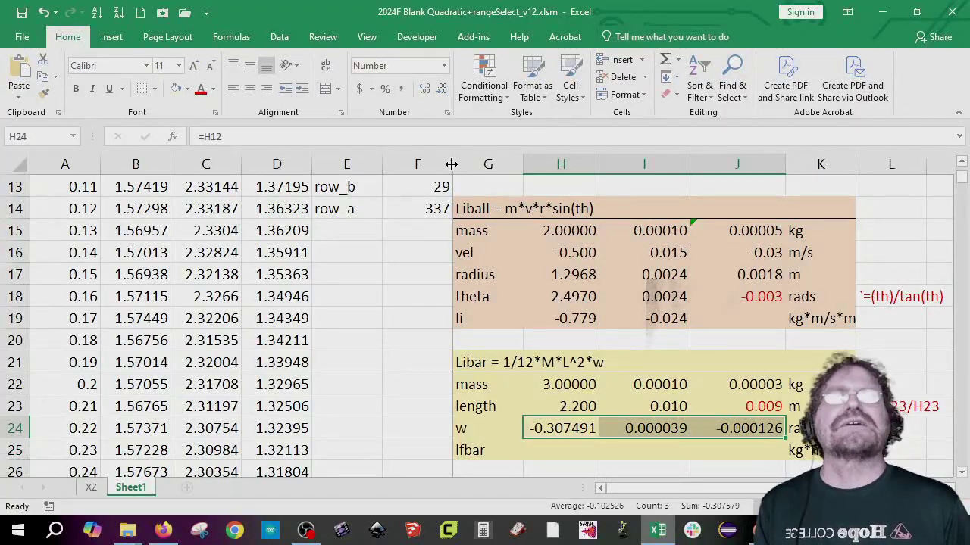
{"action": "left_click", "coordinate": [446, 89]}
- Build the first part of the lfbar formula in H25 as =1/12*H22*H23^2
{"action": "left_click", "coordinate": [555, 450]}
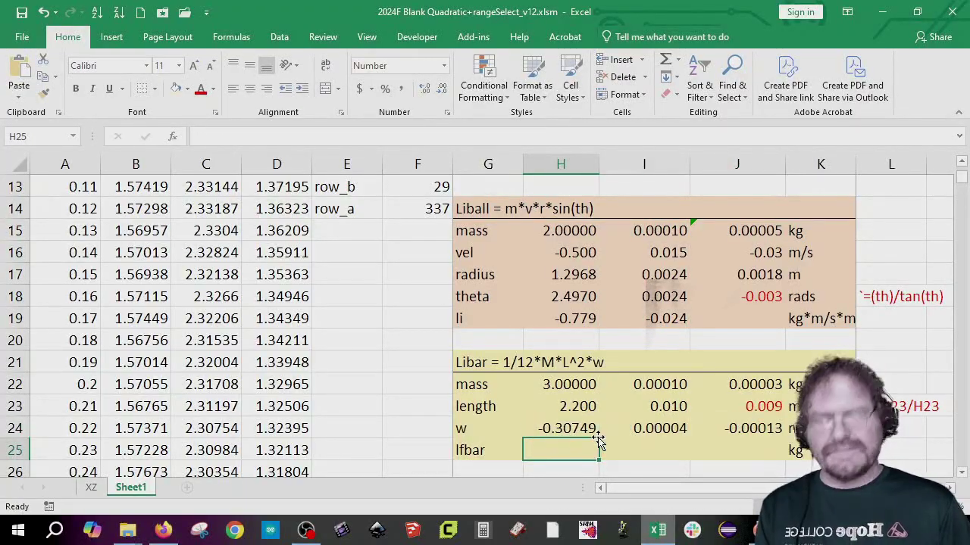
{"action": "type", "text": "="}
{"action": "key", "text": "Up"}
{"action": "key", "text": "Up"}
{"action": "key", "text": "Up"}
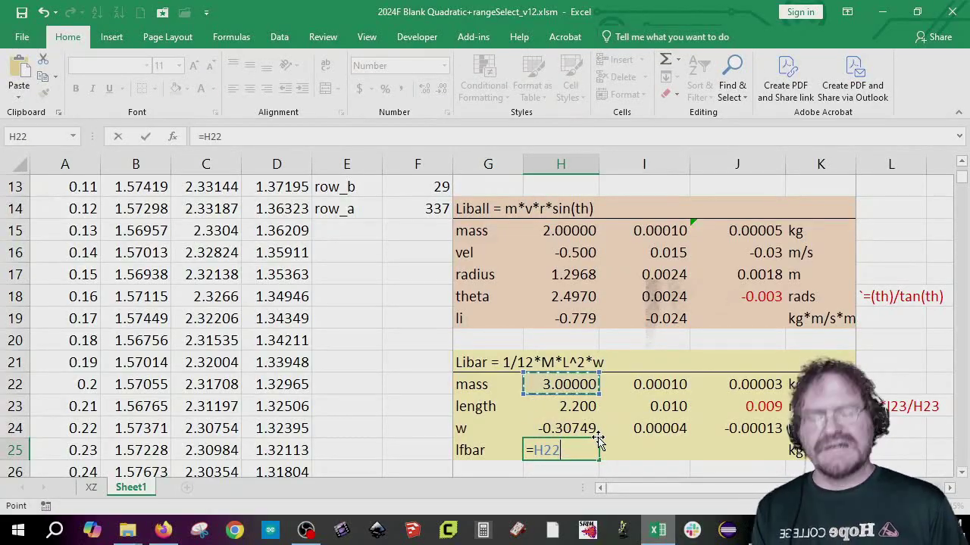
{"action": "type", "text": "*"}
{"action": "key", "text": "Up"}
{"action": "key", "text": "Up"}
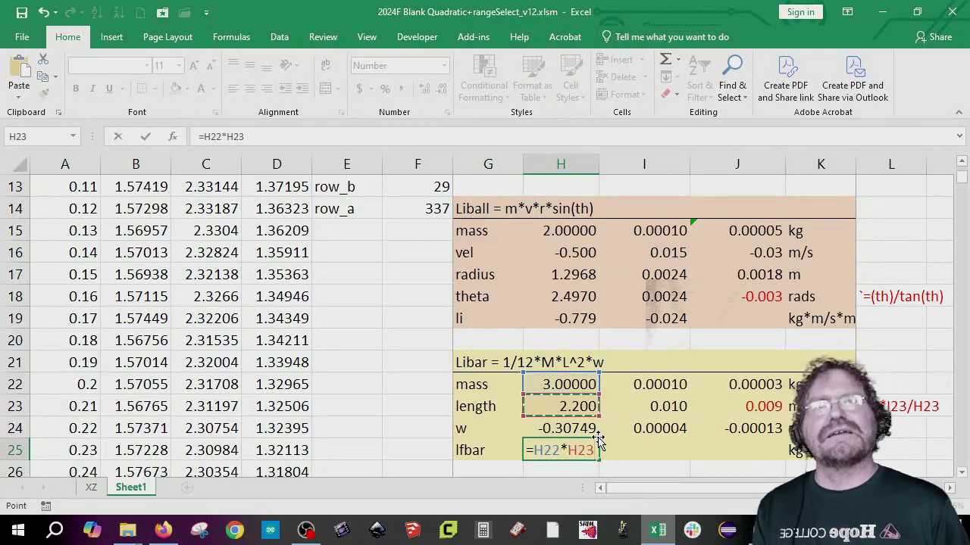
{"action": "type", "text": "^2"}
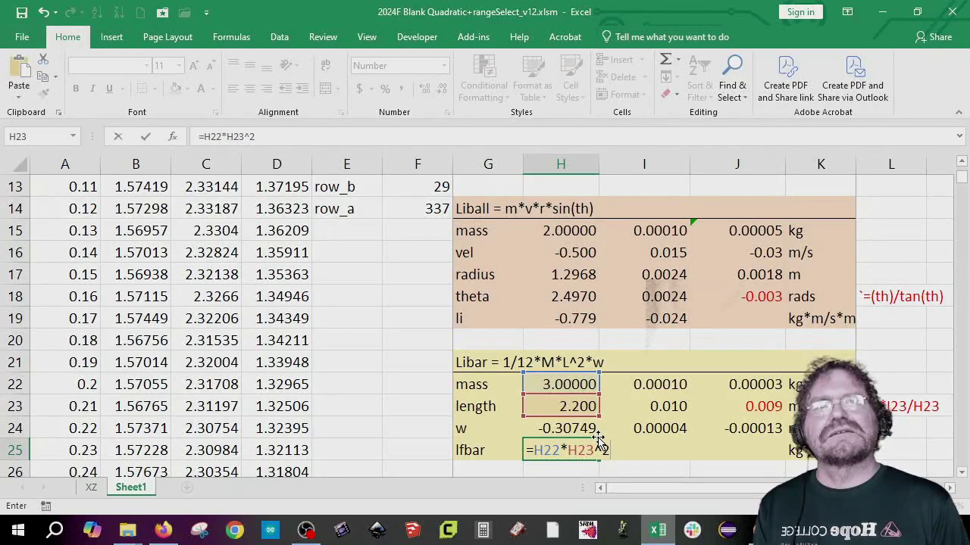
{"action": "left_click", "coordinate": [536, 450]}
{"action": "type", "text": "1/12"}
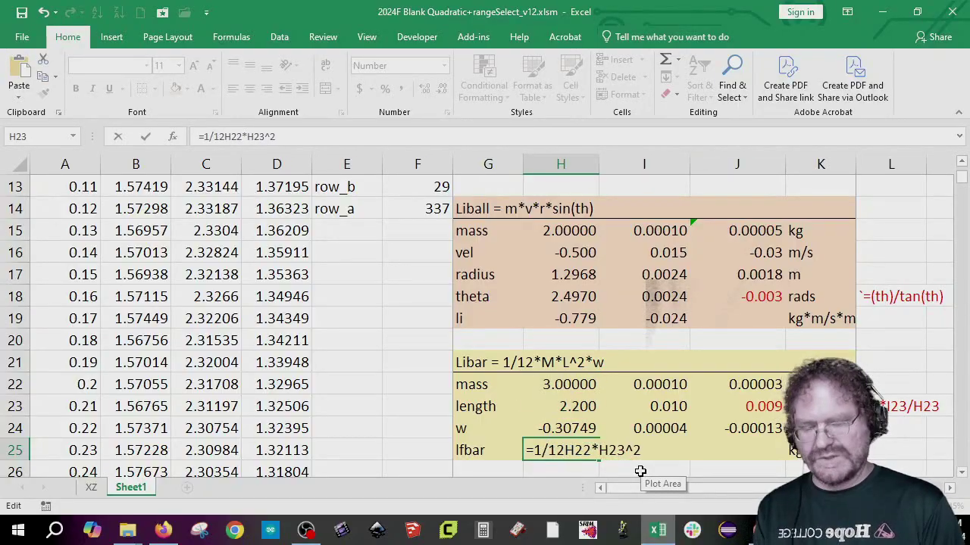
{"action": "type", "text": "*"}
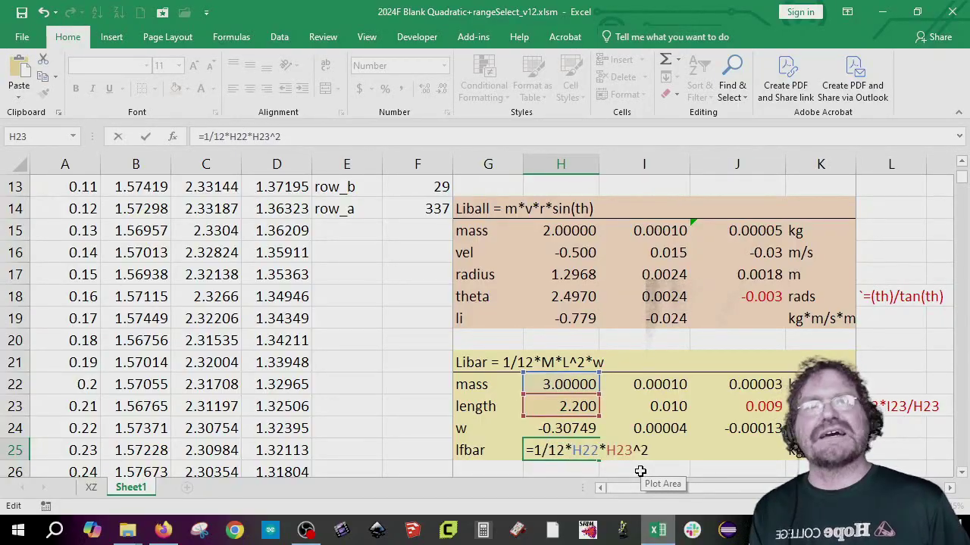
- Complete the lfbar formula in H25 as =1/12*H22*H23^2*H24, accepting the parenthesis correction, and check its cell references
{"action": "left_click", "coordinate": [297, 136]}
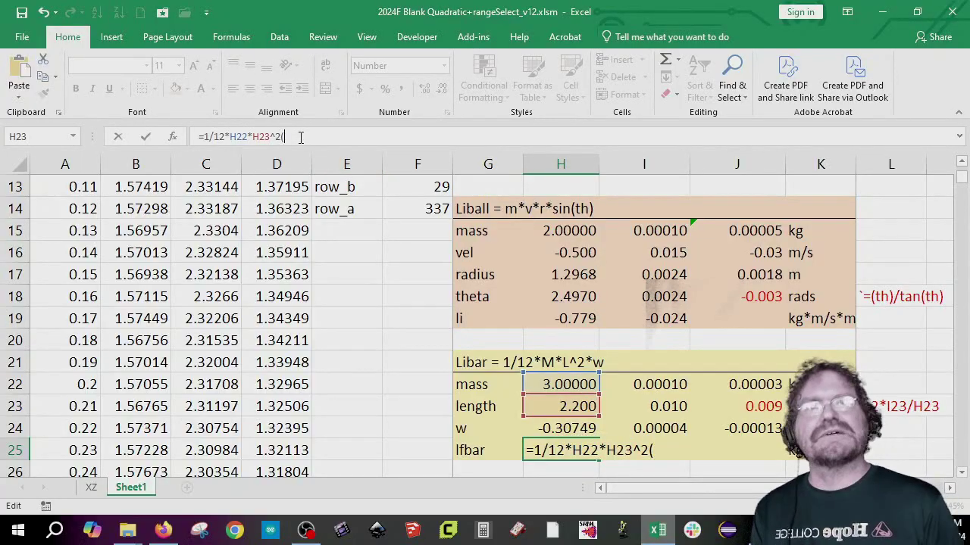
{"action": "type", "text": "("}
{"action": "left_click", "coordinate": [587, 428]}
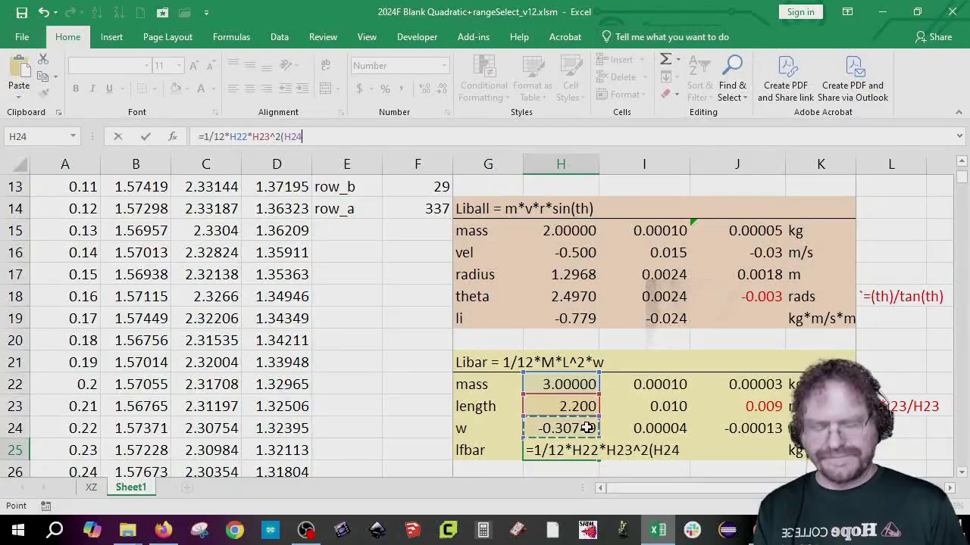
{"action": "type", "text": ")"}
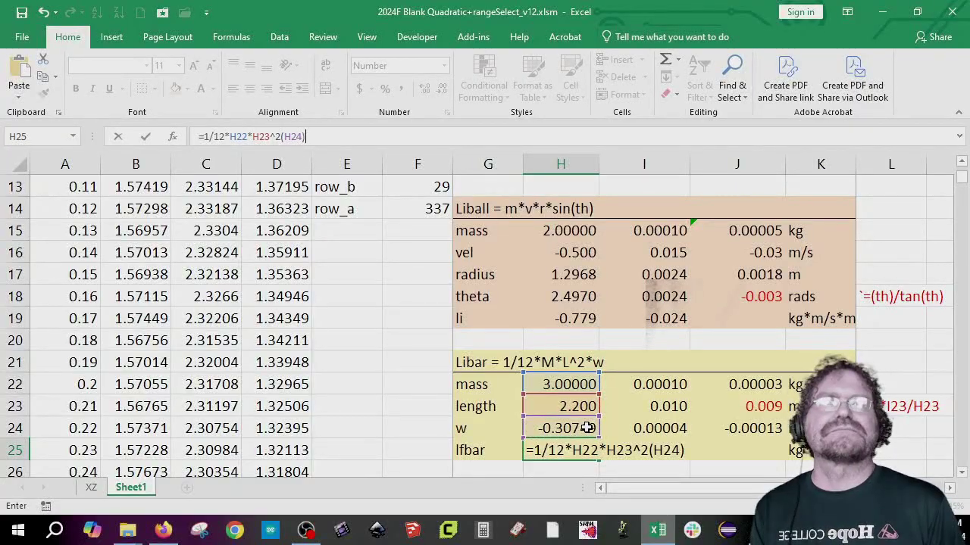
{"action": "left_click", "coordinate": [284, 137]}
{"action": "key", "text": "BackSpace"}
{"action": "type", "text": "*"}
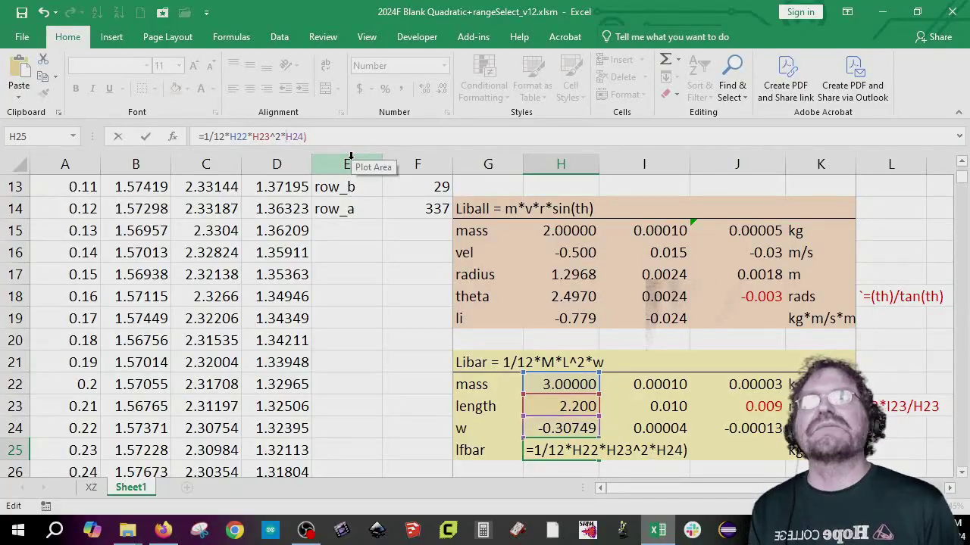
{"action": "key", "text": "Return"}
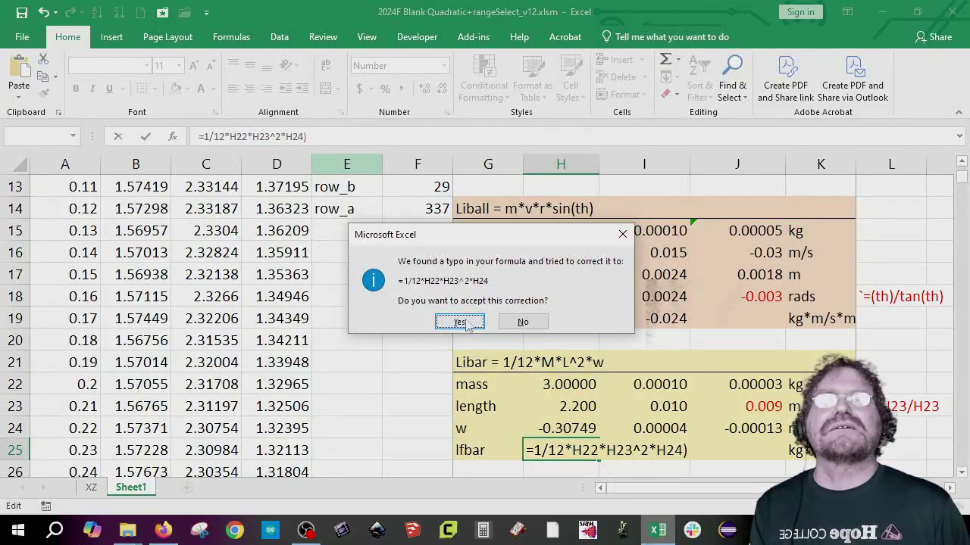
{"action": "left_click", "coordinate": [460, 323]}
{"action": "left_click", "coordinate": [544, 432]}
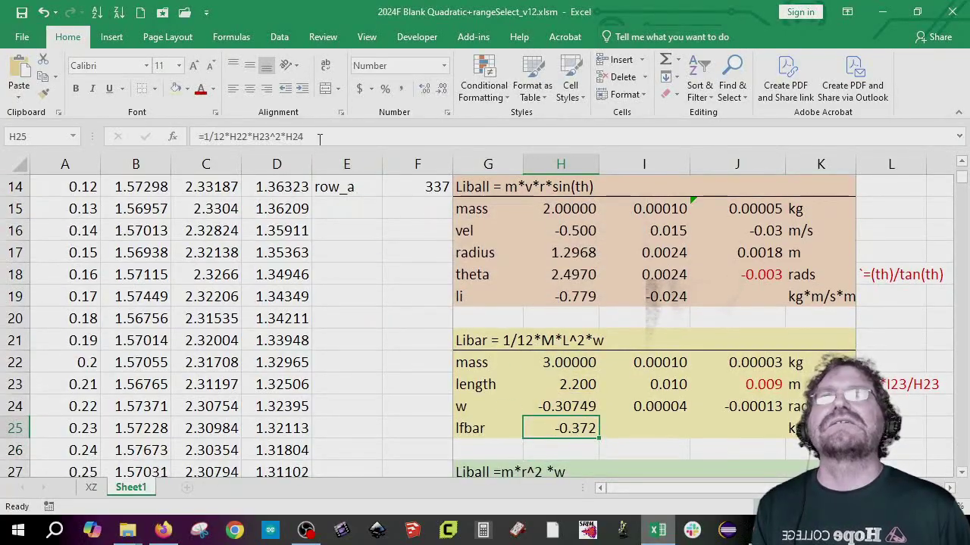
{"action": "left_click", "coordinate": [320, 137]}
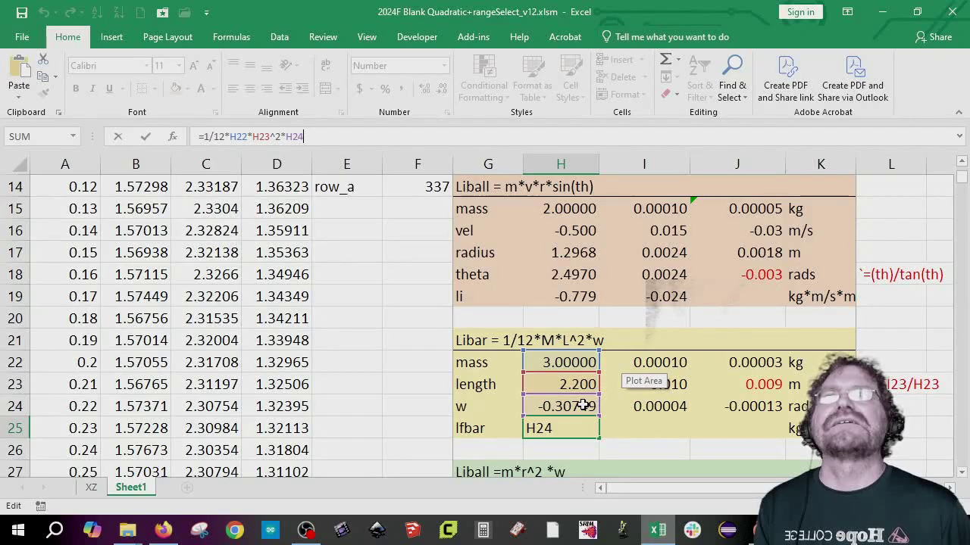
{"action": "key", "text": "Return"}
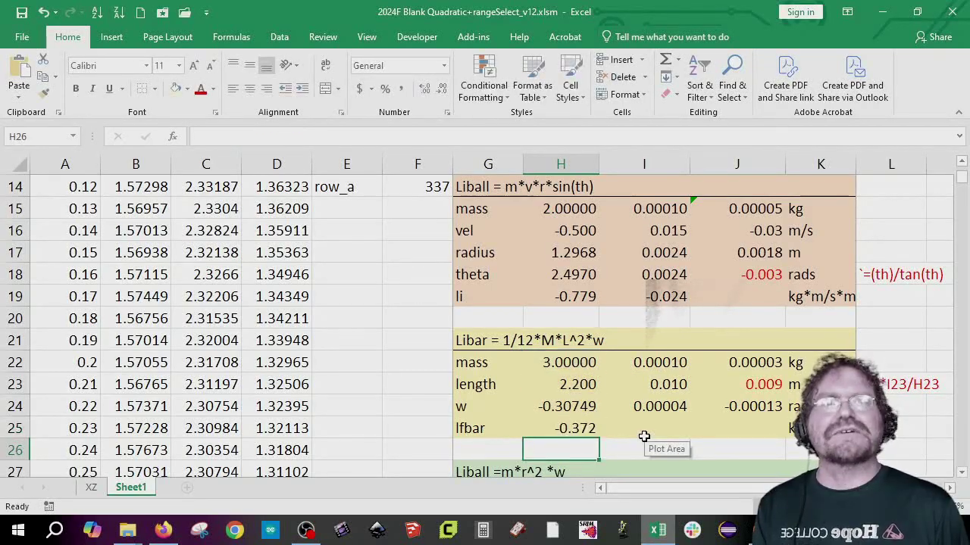
- Enter the lfbar uncertainty in I25 as =H25*SQRT(J22^2+J23^2+J24^2)
{"action": "left_click", "coordinate": [643, 429]}
{"action": "type", "text": "="}
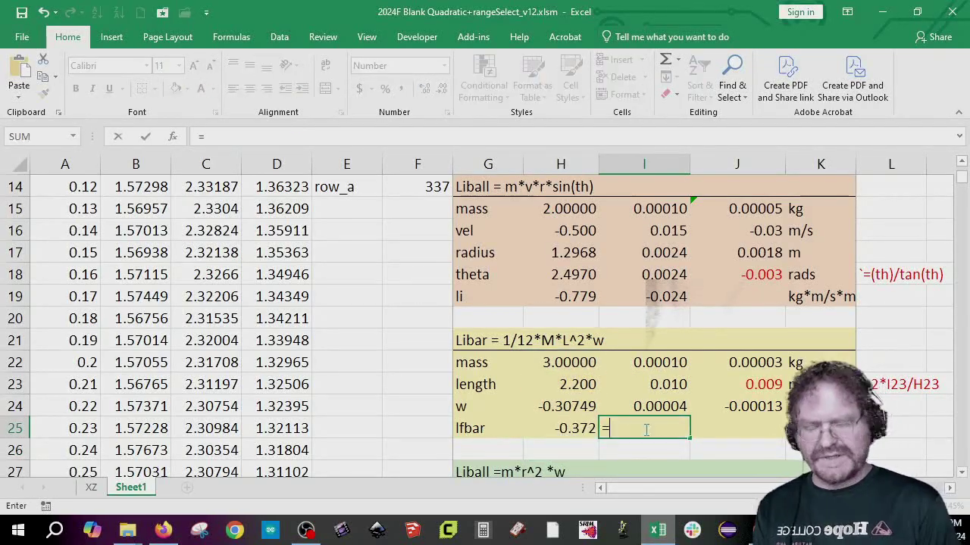
{"action": "key", "text": "Left"}
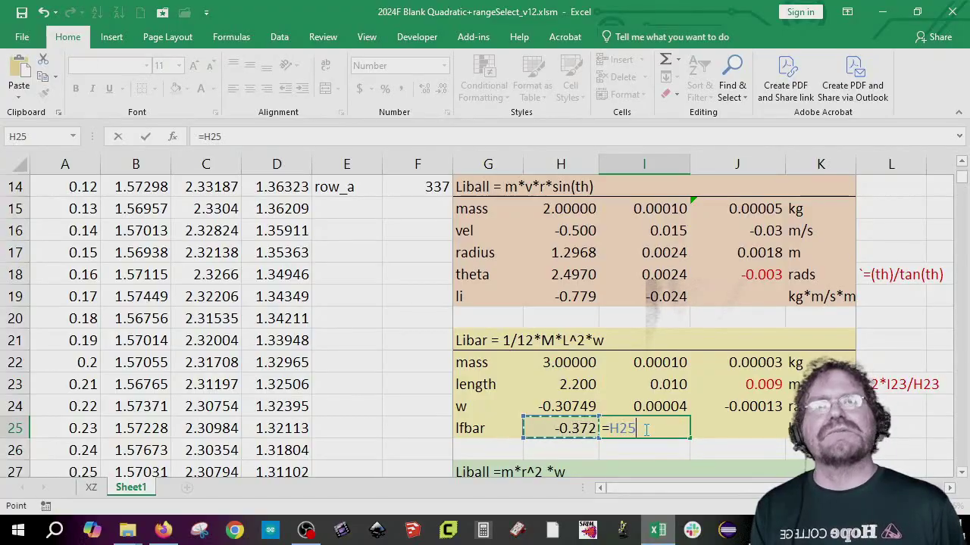
{"action": "type", "text": "*sqrt("}
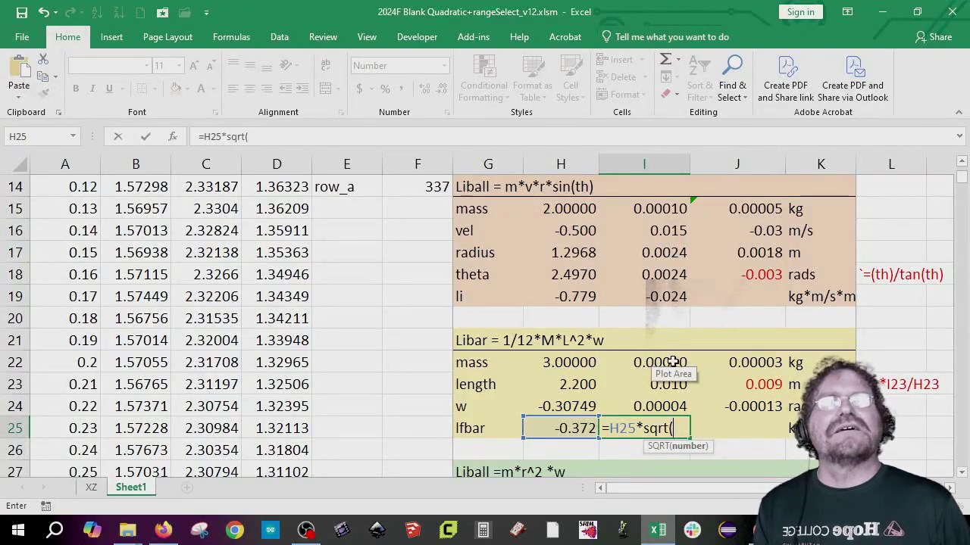
{"action": "left_click", "coordinate": [760, 363]}
{"action": "type", "text": "^"}
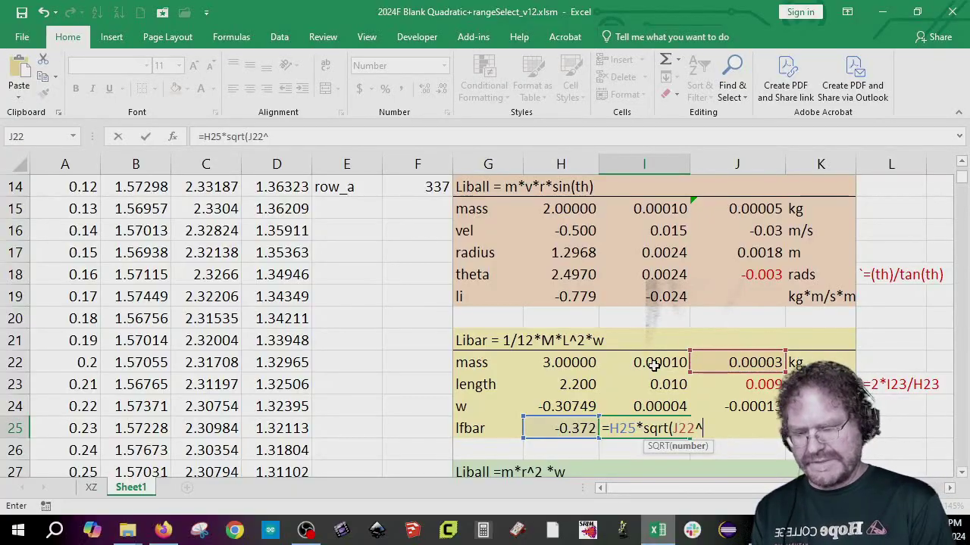
{"action": "type", "text": "2+"}
{"action": "left_click", "coordinate": [771, 386]}
{"action": "type", "text": "^"}
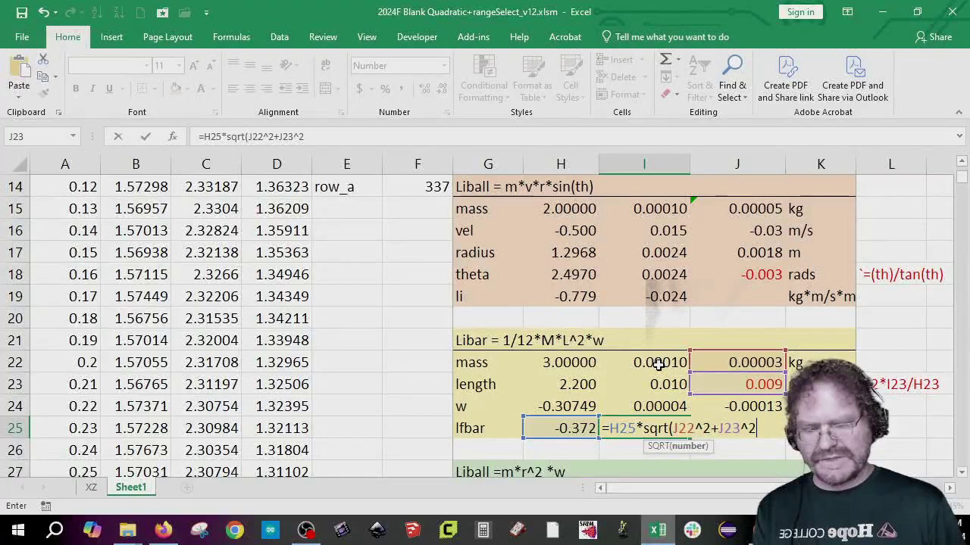
{"action": "type", "text": "2+"}
{"action": "left_click", "coordinate": [707, 407]}
{"action": "type", "text": "^"}
{"action": "type", "text": "24^2"}
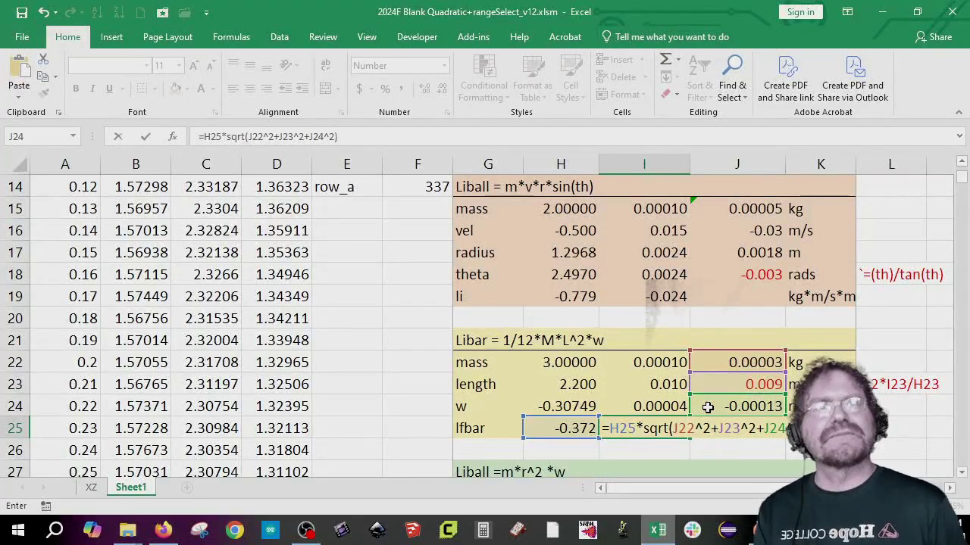
{"action": "key", "text": "Return"}
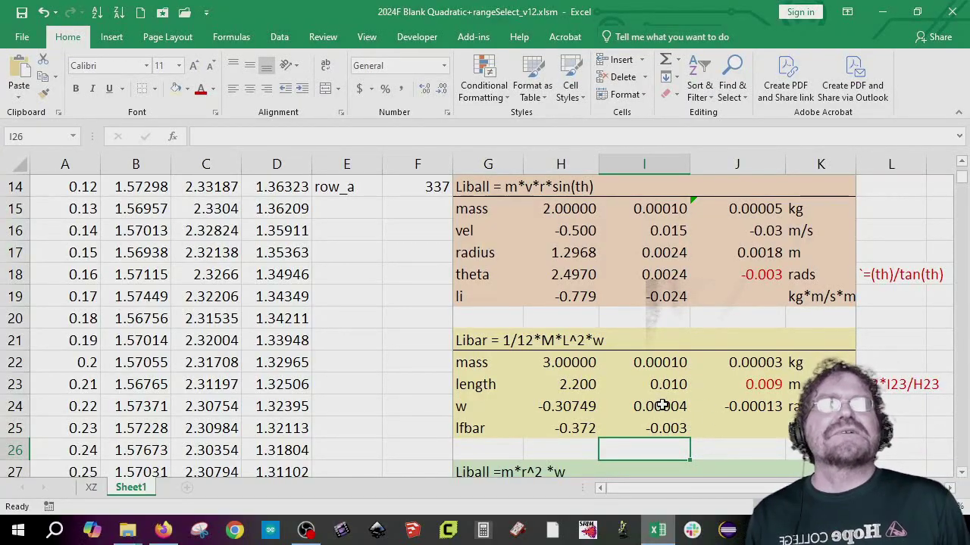
- Correct the bar section heading in G21 to read "Lfbar = 1/12*M*L^2*w"
{"action": "scroll", "coordinate": [739, 409], "scroll_direction": "down", "scroll_amount": 1}
{"action": "scroll", "coordinate": [739, 409], "scroll_direction": "down", "scroll_amount": 2}
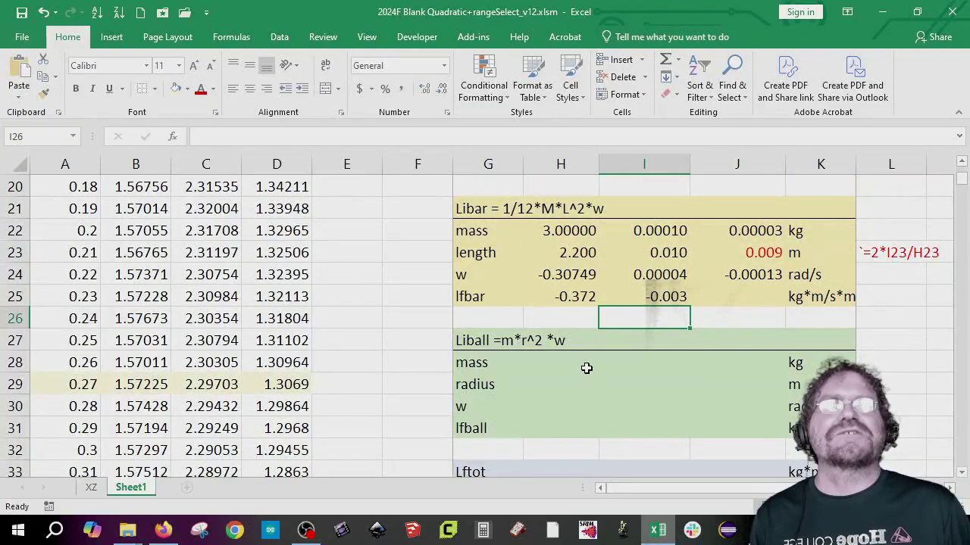
{"action": "left_click", "coordinate": [546, 369]}
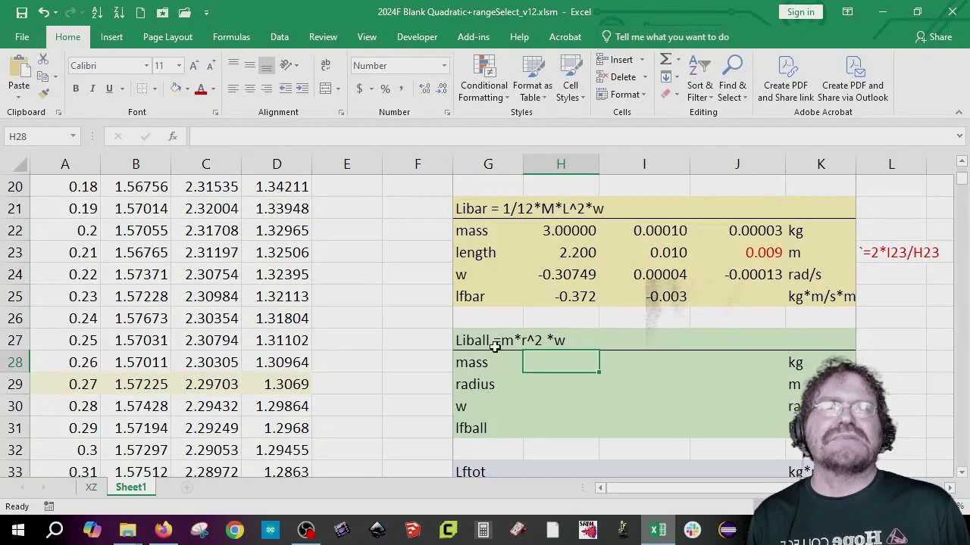
{"action": "left_click", "coordinate": [467, 341]}
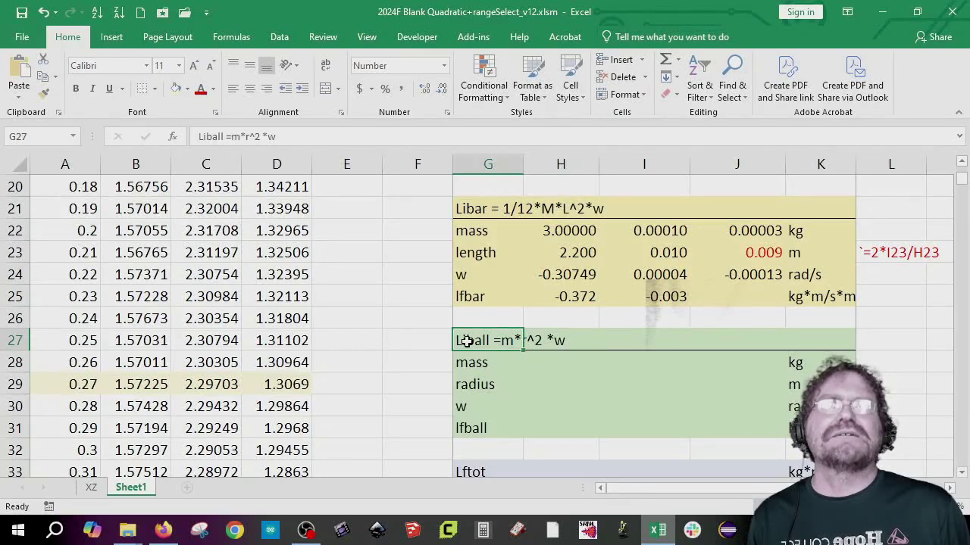
{"action": "left_click", "coordinate": [468, 211]}
{"action": "left_click", "coordinate": [204, 137]}
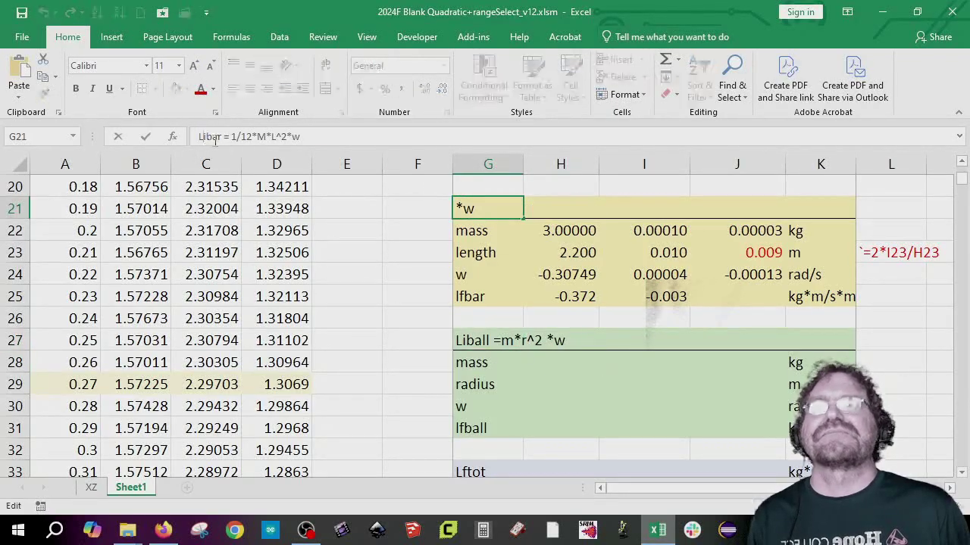
{"action": "key", "text": "BackSpace"}
{"action": "type", "text": "f"}
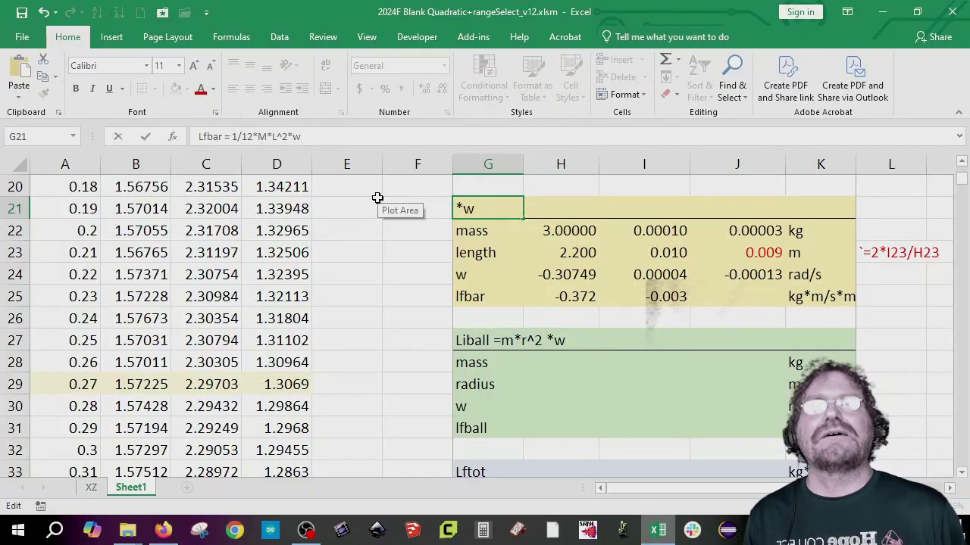
{"action": "key", "text": "Down"}
- Correct the ball section heading in G27 to read "Lfball =m*r^2 *w"
{"action": "key", "text": "Down"}
{"action": "key", "text": "Down"}
{"action": "key", "text": "Down"}
{"action": "key", "text": "Down"}
{"action": "key", "text": "Down"}
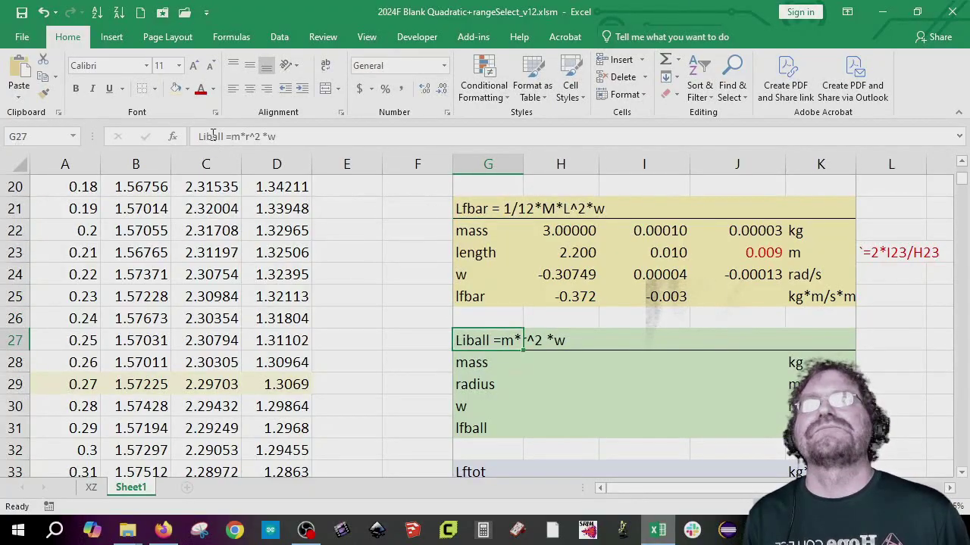
{"action": "key", "text": "BackSpace"}
{"action": "type", "text": "f"}
{"action": "key", "text": "Return"}
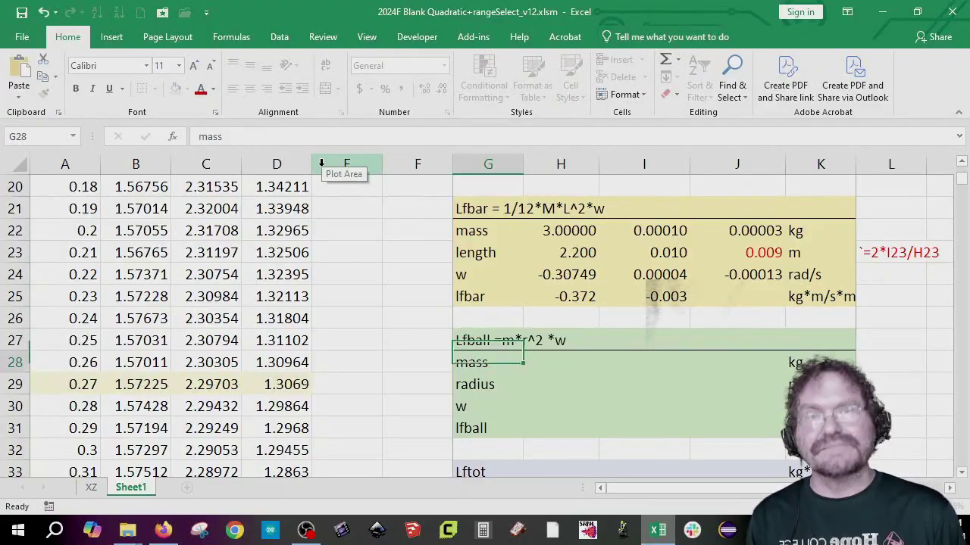
- Link the Lfball mass in H28 to the Liball mass with =H15
{"action": "key", "text": "Right"}
{"action": "key", "text": "Right"}
{"action": "key", "text": "Left"}
{"action": "key", "text": "Left"}
{"action": "key", "text": "Right"}
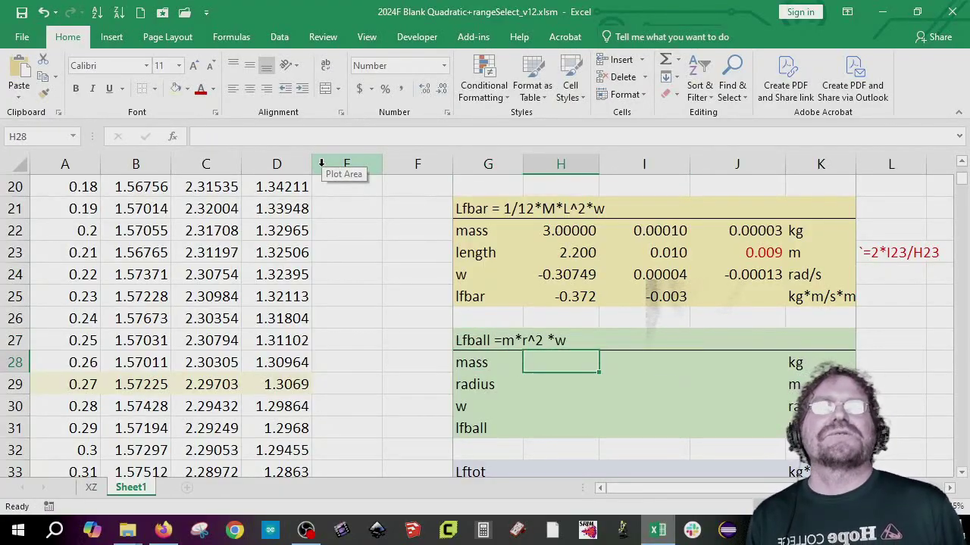
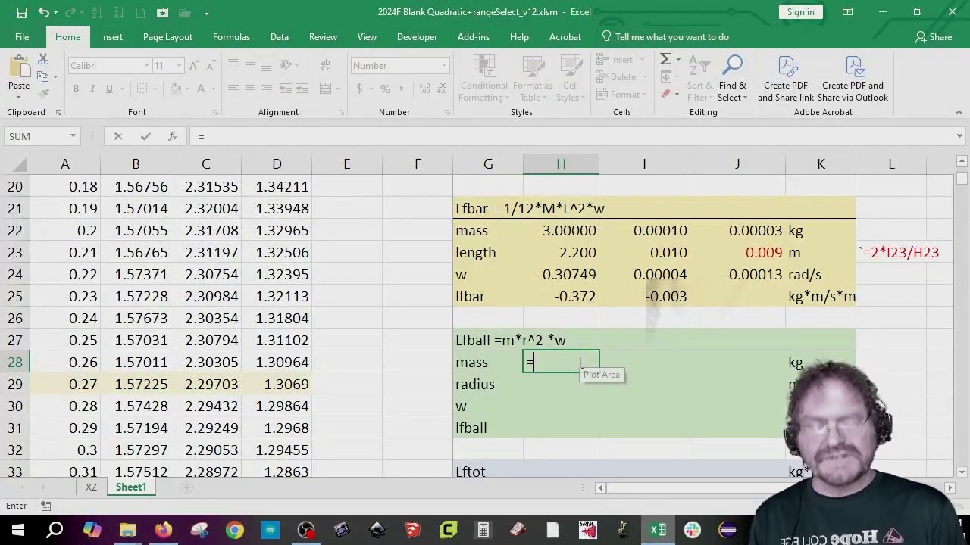
{"action": "scroll", "coordinate": [580, 363], "scroll_direction": "up", "scroll_amount": 4}
{"action": "left_click", "coordinate": [559, 341]}
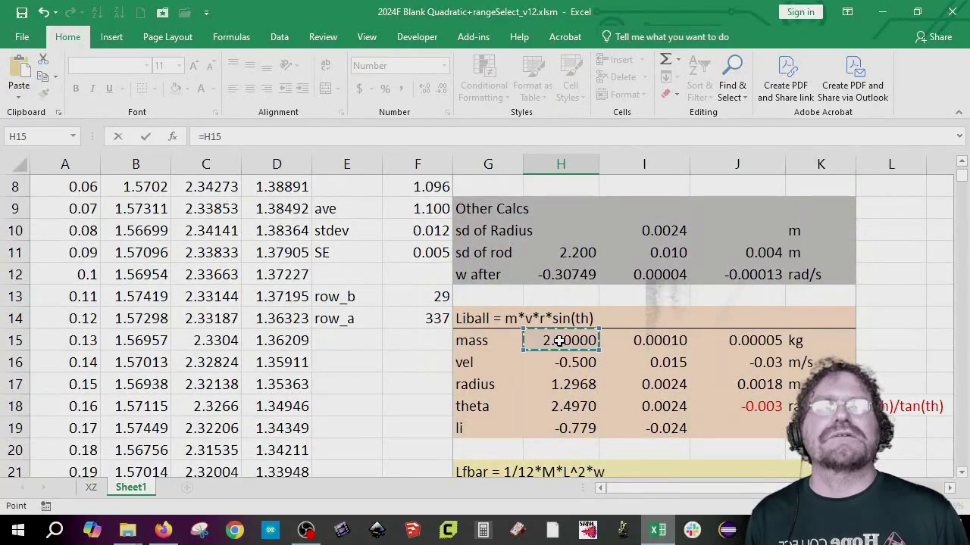
{"action": "key", "text": "Return"}
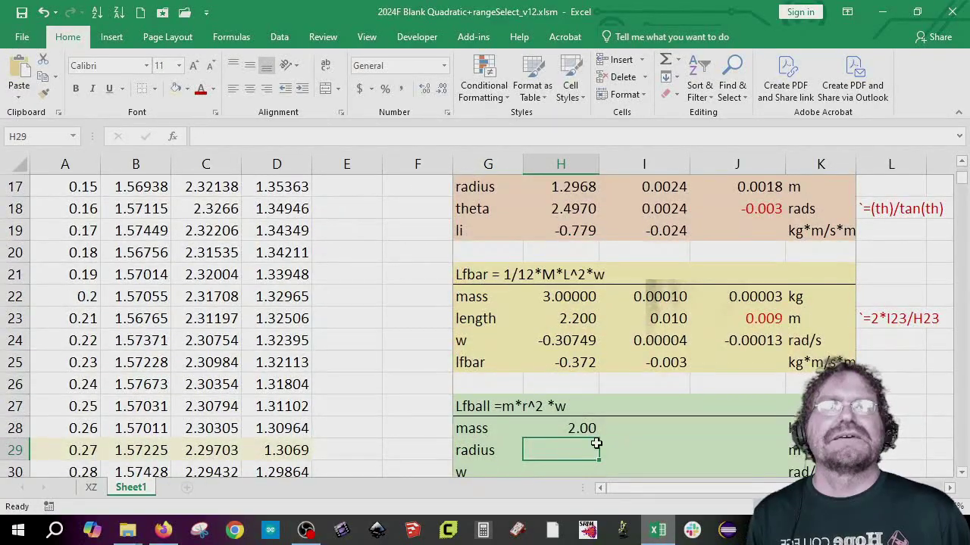
- Fill the mass formula from H28 across to J28 and show the row with five decimal places
{"action": "left_click", "coordinate": [586, 429]}
{"action": "left_click_drag", "start_coordinate": [598, 438], "coordinate": [747, 450]}
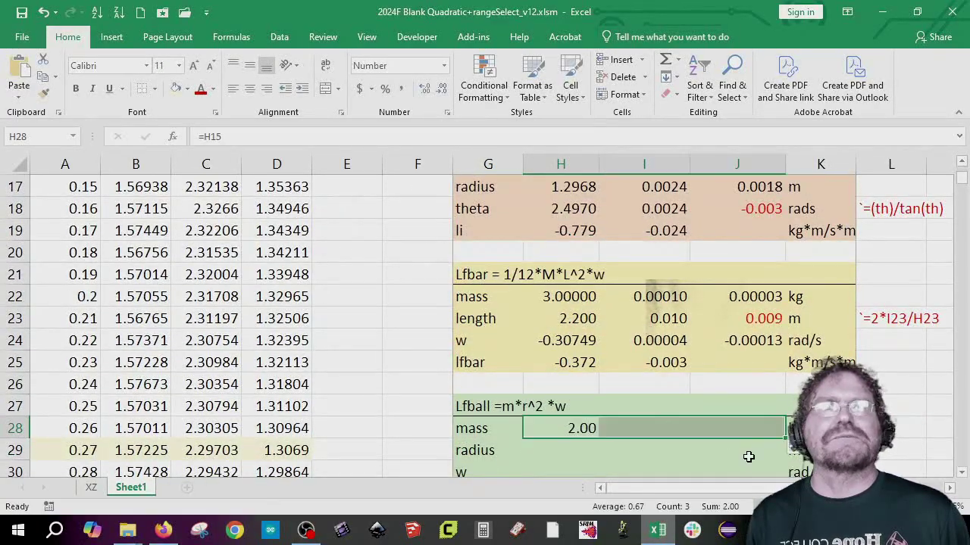
{"action": "left_click", "coordinate": [426, 91]}
{"action": "left_click", "coordinate": [426, 91]}
{"action": "left_click", "coordinate": [426, 91]}
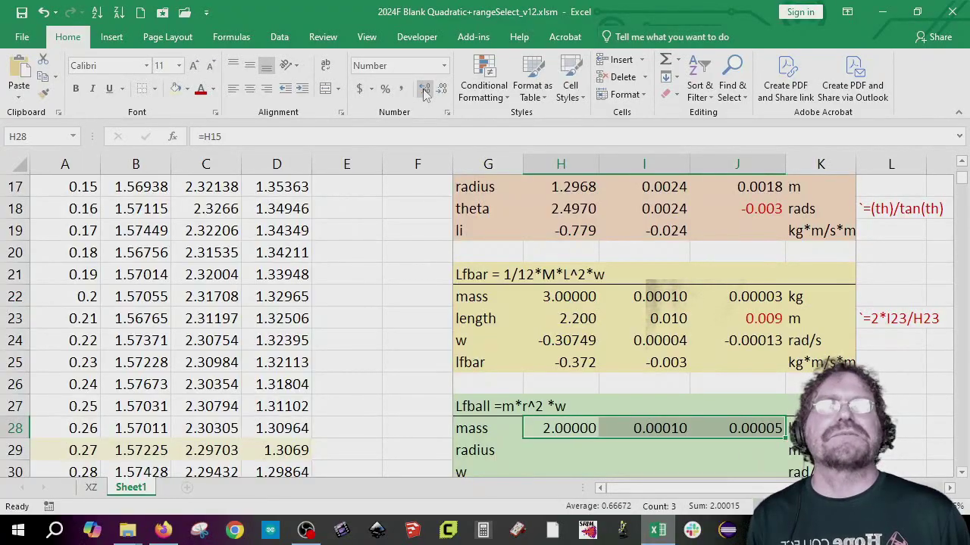
- Enter the Lfball radius in H29 as =D337, using the row_a number from the sheet
{"action": "left_click", "coordinate": [541, 449]}
{"action": "scroll", "coordinate": [583, 459], "scroll_direction": "up", "scroll_amount": 3}
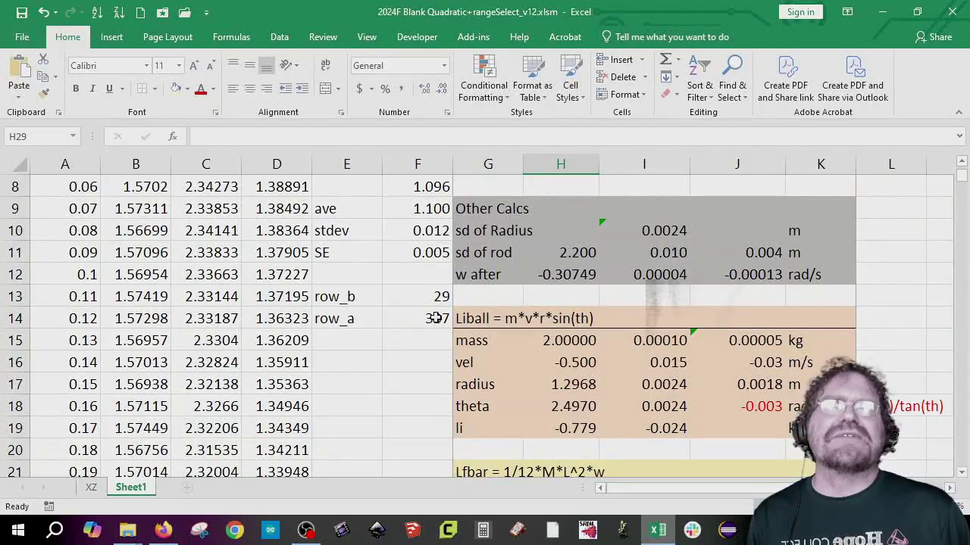
{"action": "scroll", "coordinate": [606, 385], "scroll_direction": "down", "scroll_amount": 2}
{"action": "scroll", "coordinate": [606, 385], "scroll_direction": "down", "scroll_amount": 3}
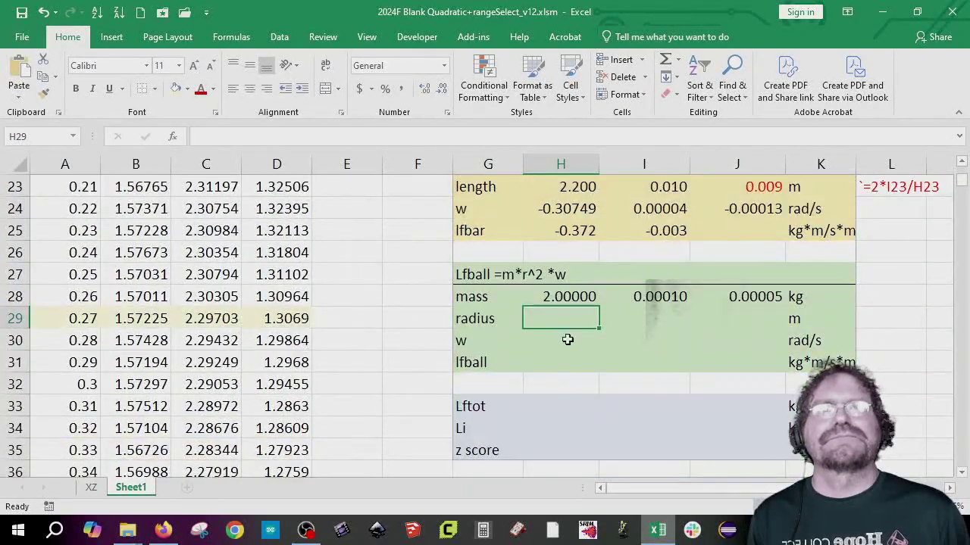
{"action": "type", "text": "=D337"}
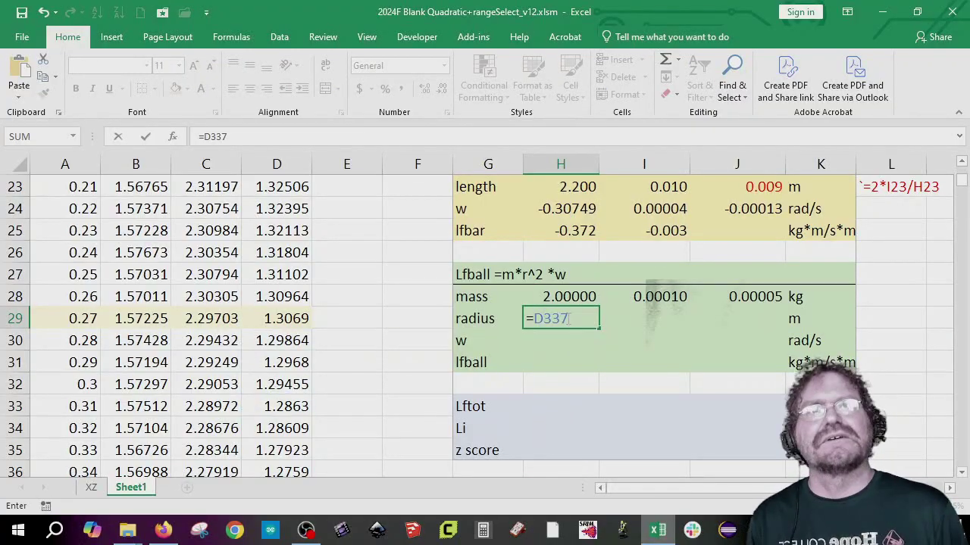
{"action": "key", "text": "Return"}
{"action": "left_click", "coordinate": [566, 318]}
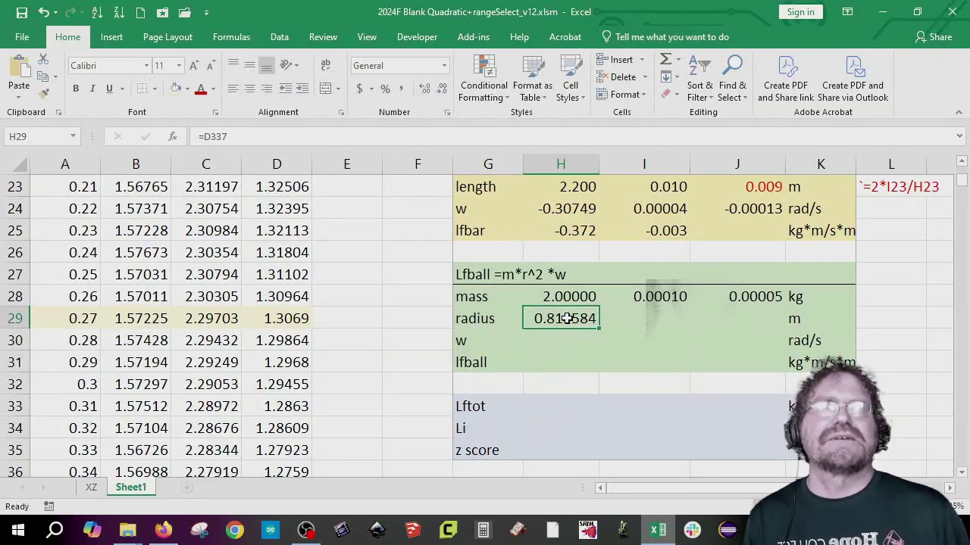
- Link the Lfball radius uncertainty in I29 to the sd of Radius with =I10
{"action": "left_click", "coordinate": [649, 321]}
{"action": "type", "text": "="}
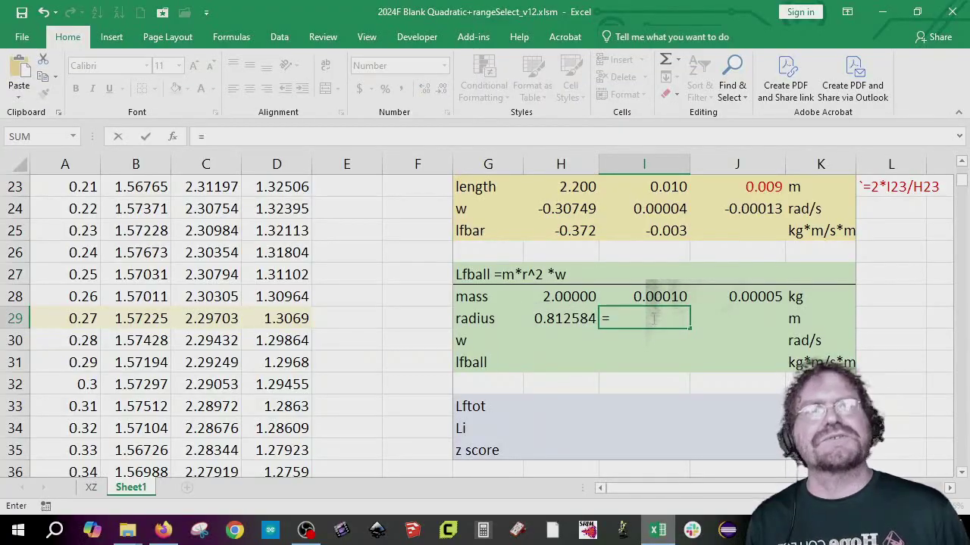
{"action": "scroll", "coordinate": [651, 319], "scroll_direction": "up", "scroll_amount": 2}
{"action": "scroll", "coordinate": [651, 319], "scroll_direction": "up", "scroll_amount": 3}
{"action": "left_click", "coordinate": [675, 230]}
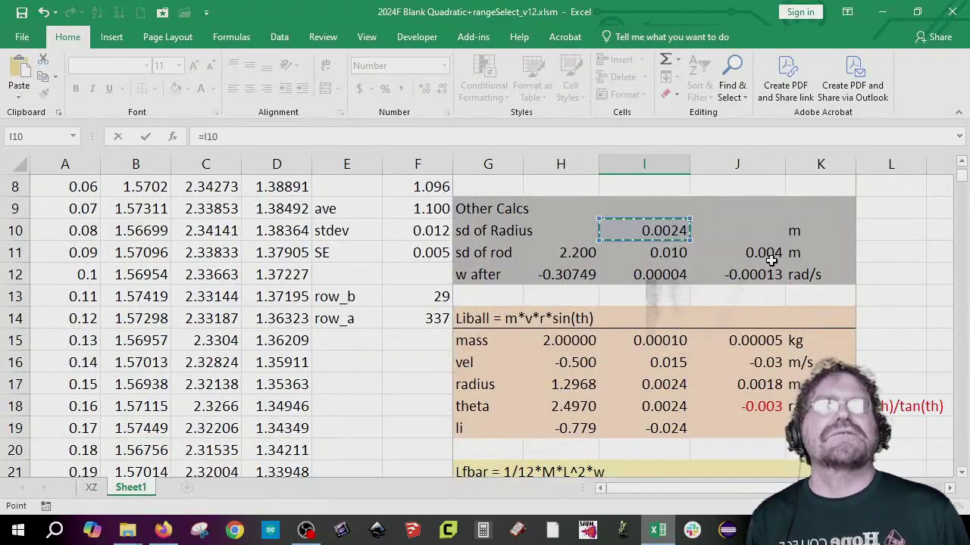
{"action": "key", "text": "Return"}
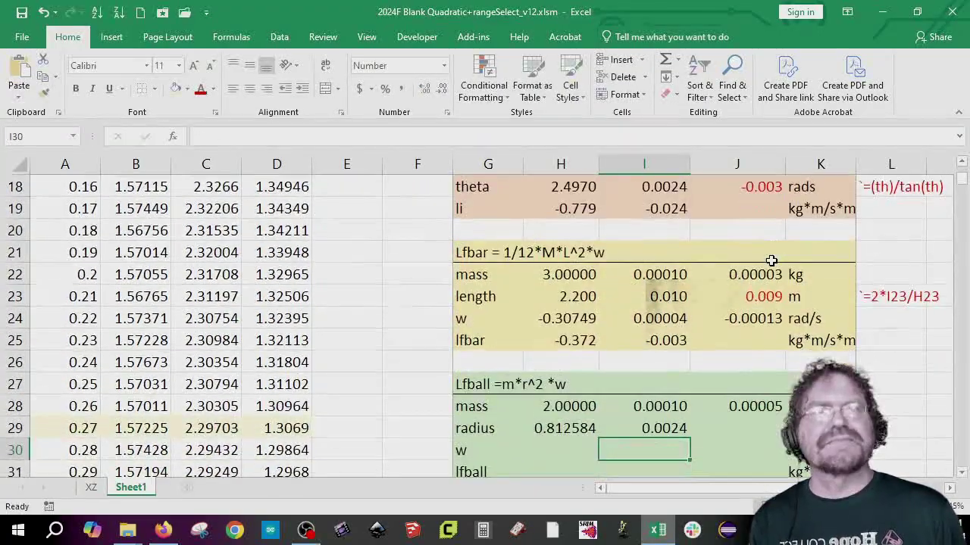
- Enter the relative uncertainty of the squared radius in J29 as =2*I29/H29
{"action": "left_click", "coordinate": [744, 430]}
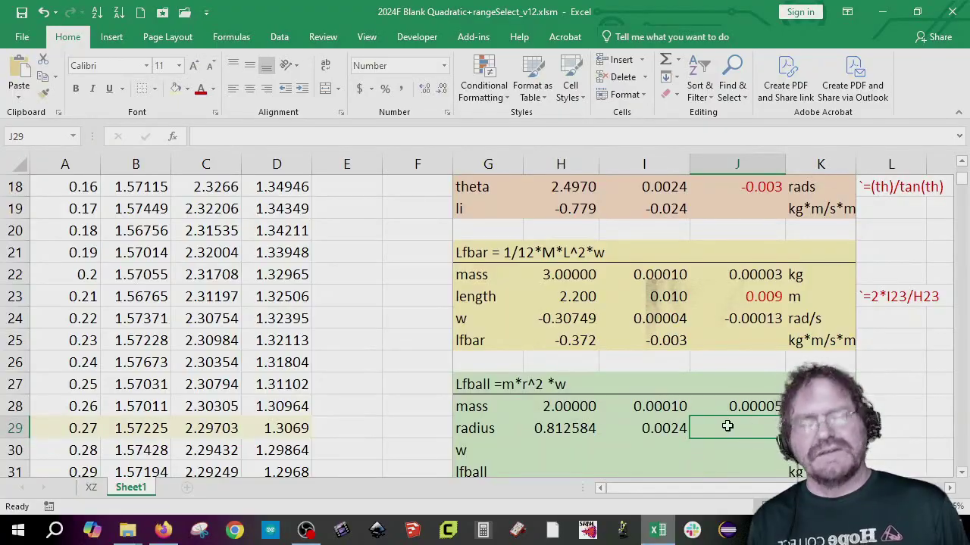
{"action": "type", "text": "=2"}
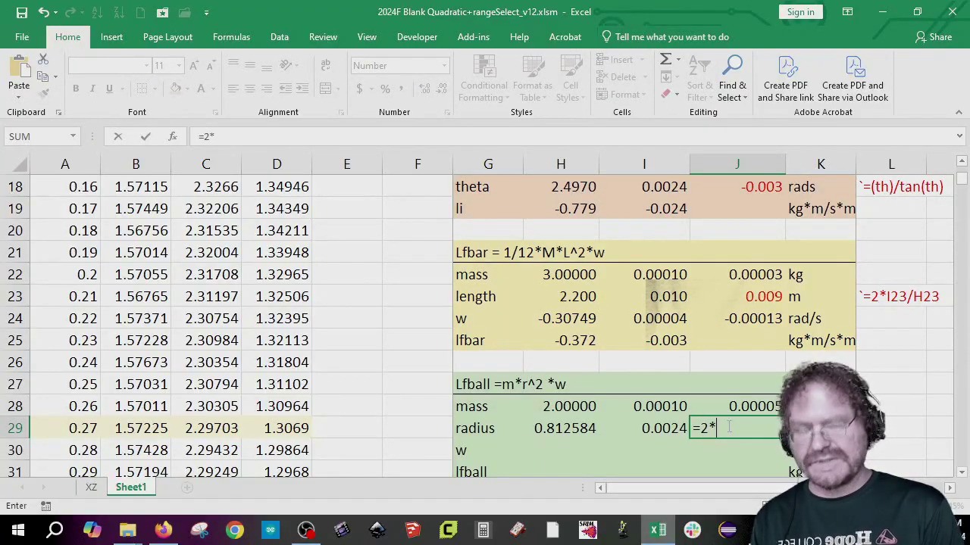
{"action": "type", "text": "*"}
{"action": "left_click", "coordinate": [670, 428]}
{"action": "type", "text": "/"}
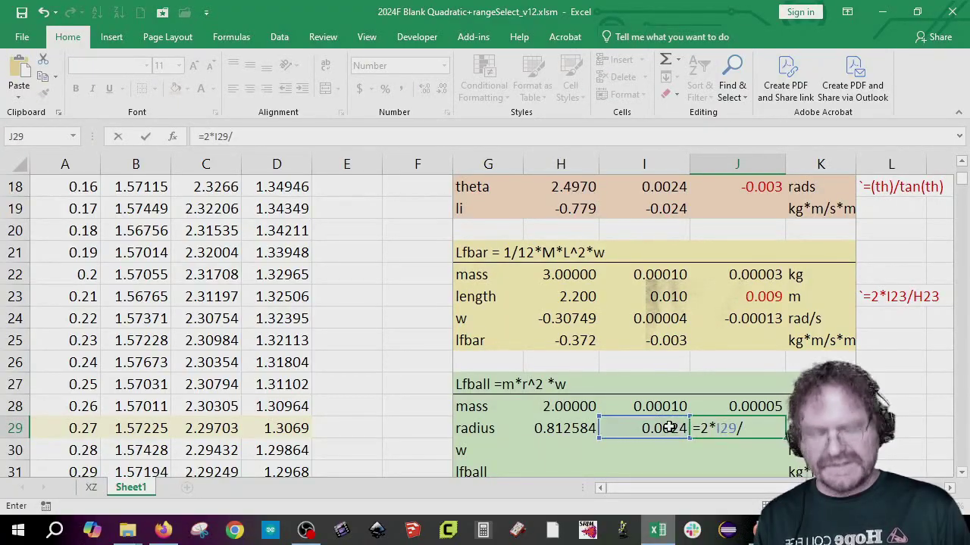
{"action": "left_click", "coordinate": [572, 430]}
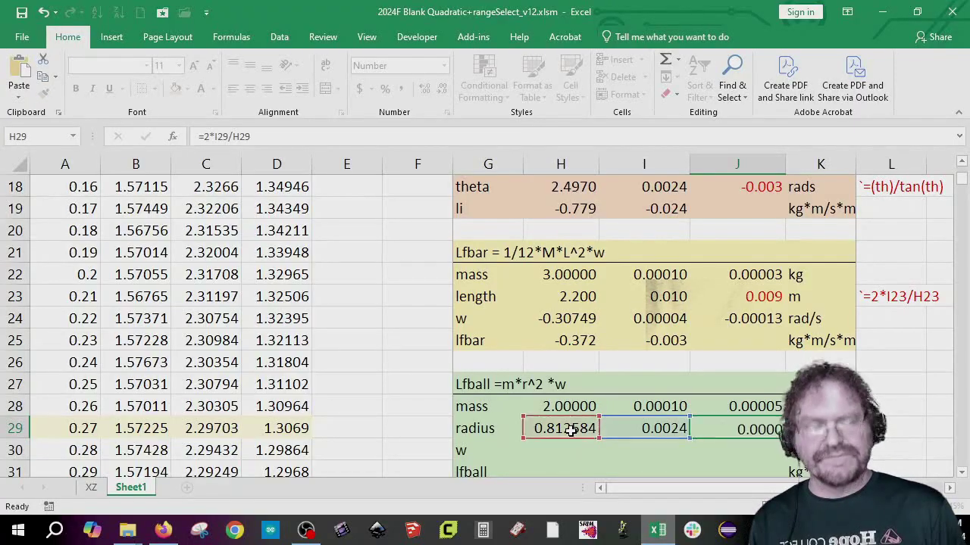
{"action": "key", "text": "Return"}
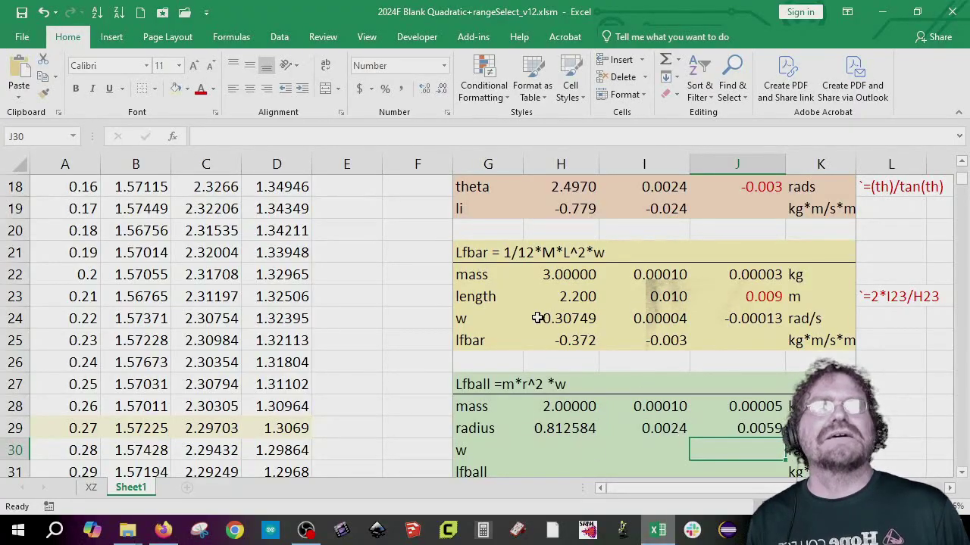
- Link the Lfball w value in H30 to the bar's w with =H24 and select that cell
{"action": "left_click", "coordinate": [565, 450]}
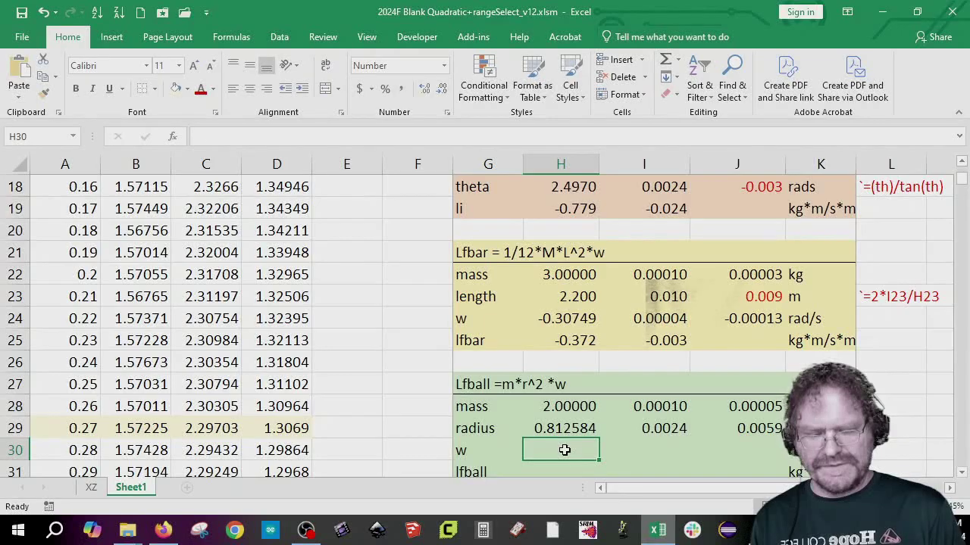
{"action": "type", "text": "="}
{"action": "left_click", "coordinate": [564, 319]}
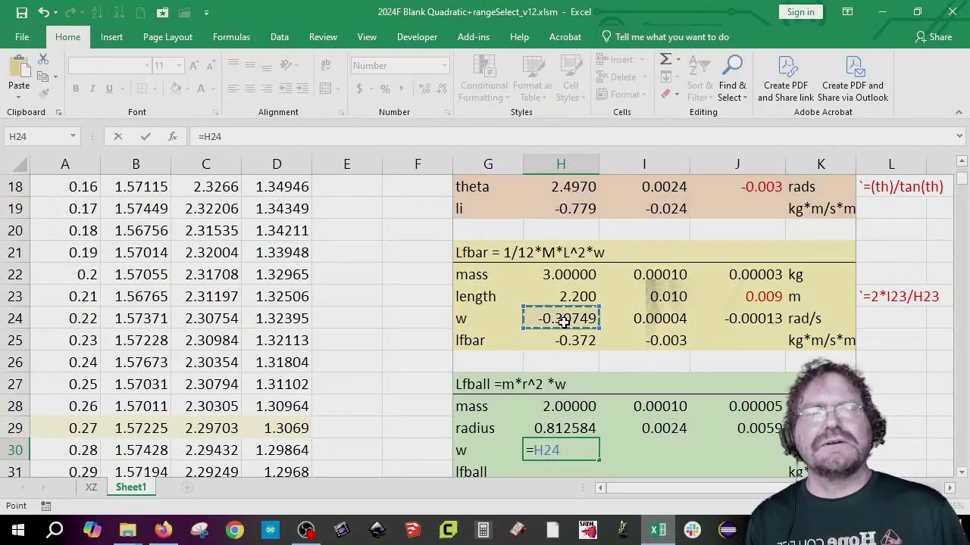
{"action": "key", "text": "Return"}
{"action": "left_click", "coordinate": [583, 451]}
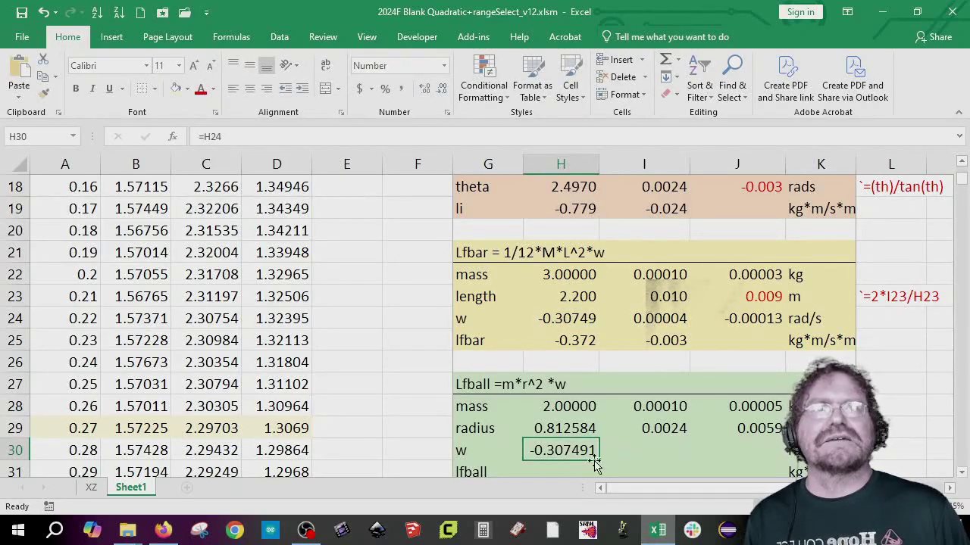
- Extend the Lfball w link from H30 across to J30 and format the three values to five decimal places
{"action": "left_click_drag", "start_coordinate": [597, 465], "coordinate": [756, 451]}
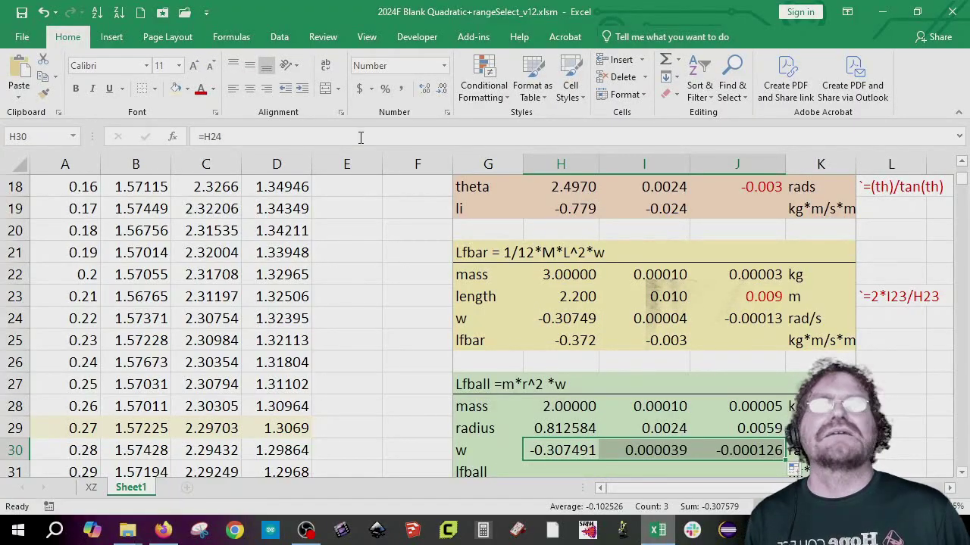
{"action": "left_click", "coordinate": [425, 88]}
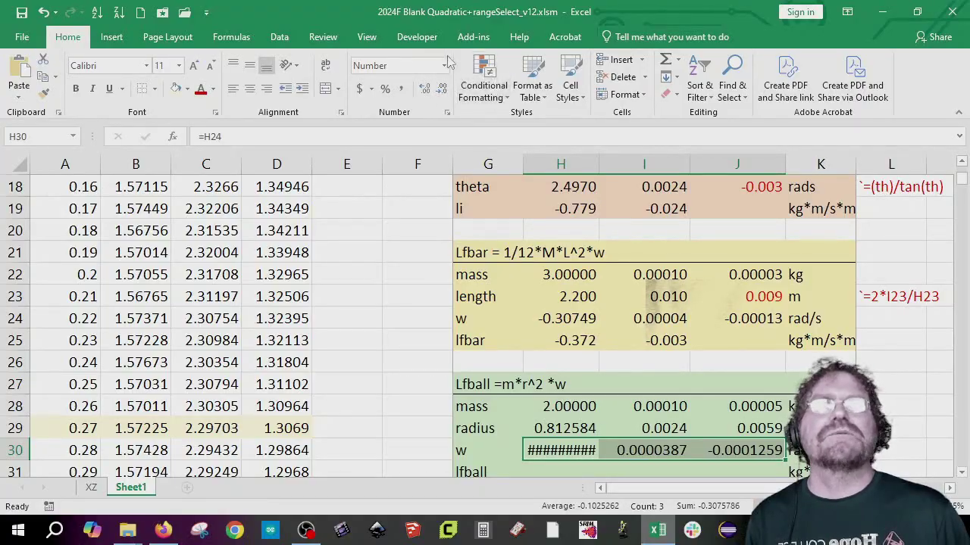
{"action": "left_click", "coordinate": [441, 89]}
{"action": "left_click", "coordinate": [441, 89]}
- Color the relative uncertainty of the Lfball radius in J29 red
{"action": "left_click", "coordinate": [909, 428]}
{"action": "left_click", "coordinate": [736, 428]}
{"action": "left_click", "coordinate": [201, 88]}
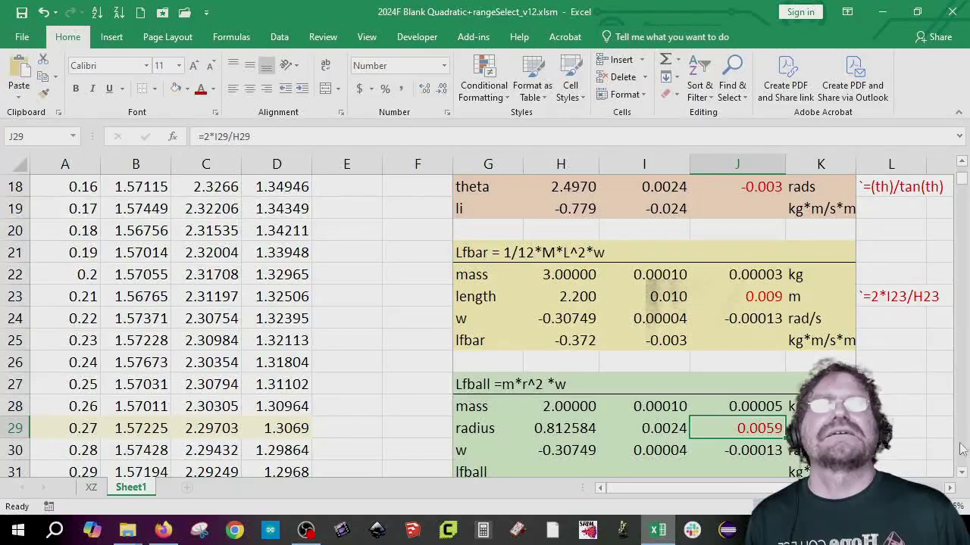
- Copy the formula text of J29 into L29 as the note `=2*I29/H29
{"action": "left_click", "coordinate": [894, 428]}
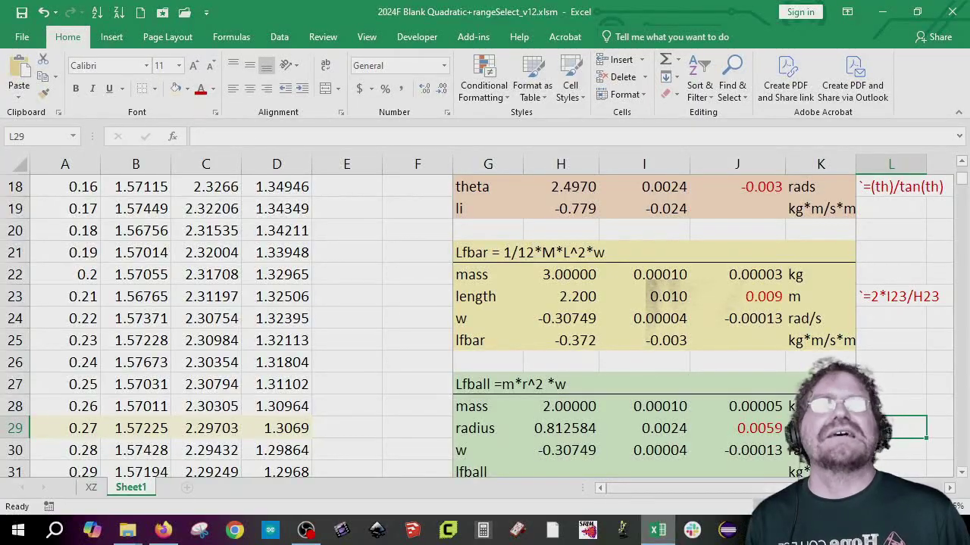
{"action": "left_click", "coordinate": [770, 428]}
{"action": "left_click_drag", "start_coordinate": [269, 136], "coordinate": [156, 136]}
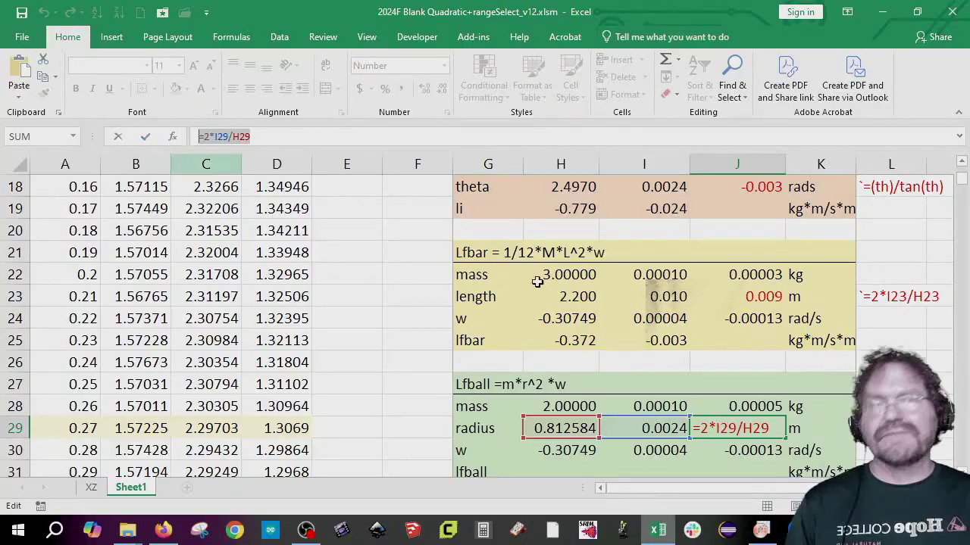
{"action": "key", "text": "Escape"}
{"action": "left_click", "coordinate": [895, 428]}
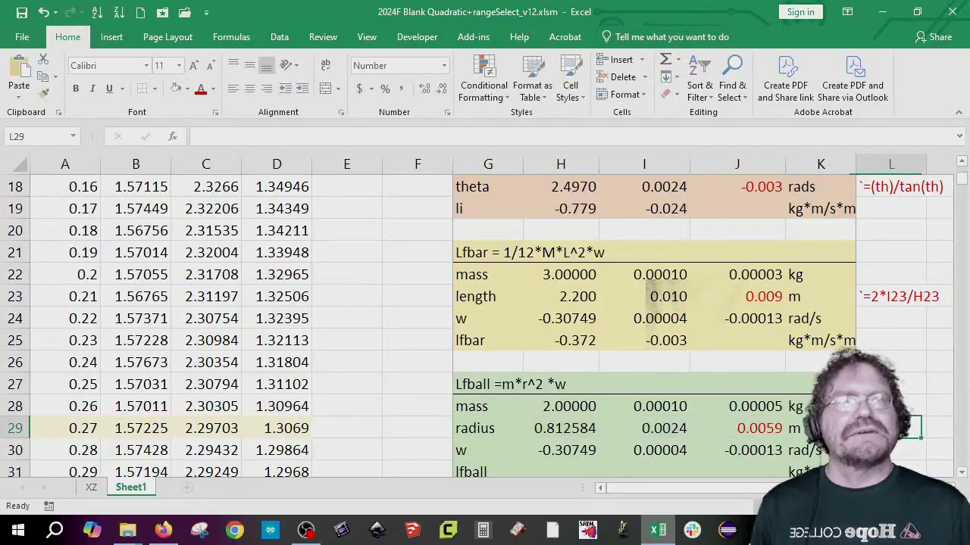
{"action": "type", "text": "`"}
{"action": "key", "text": "ctrl+v"}
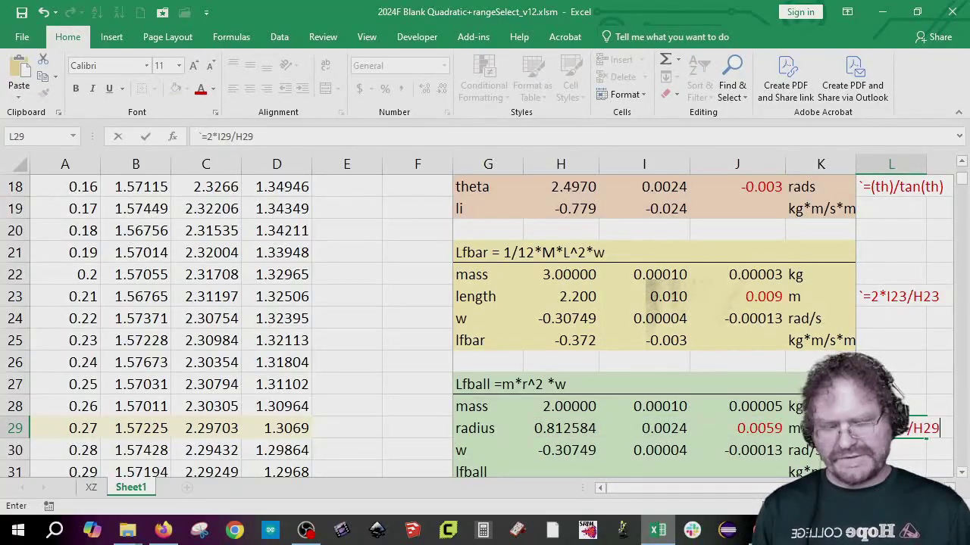
{"action": "key", "text": "Return"}
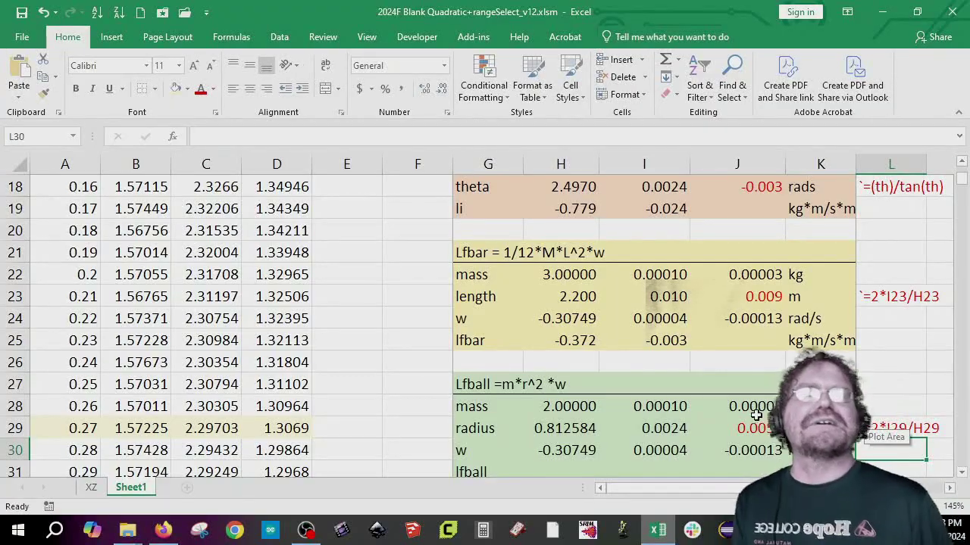
- Calculate the ball's final angular momentum lfball in H31 with =H28*H29^2*H30
{"action": "scroll", "coordinate": [675, 433], "scroll_direction": "down", "scroll_amount": 1}
{"action": "left_click", "coordinate": [580, 406]}
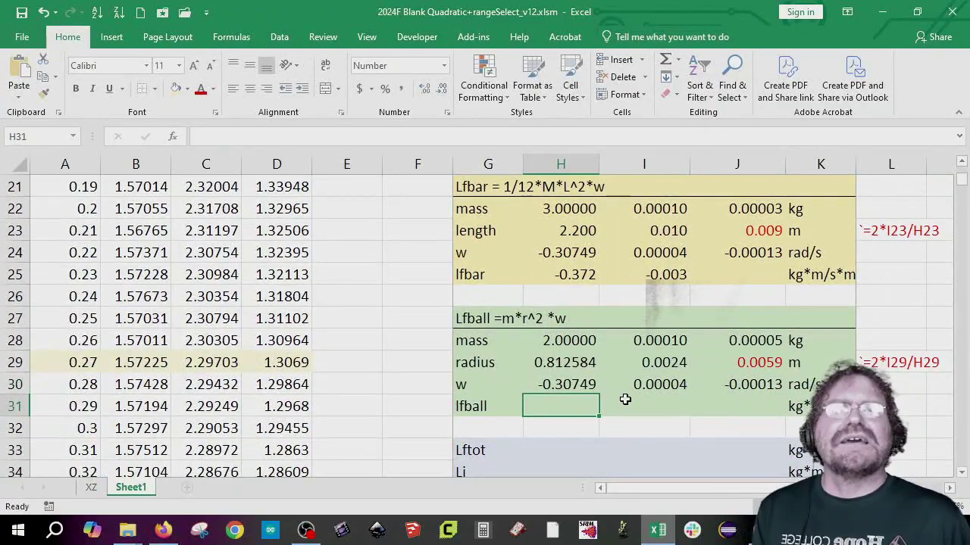
{"action": "type", "text": "="}
{"action": "key", "text": "Up"}
{"action": "key", "text": "Up"}
{"action": "key", "text": "Up"}
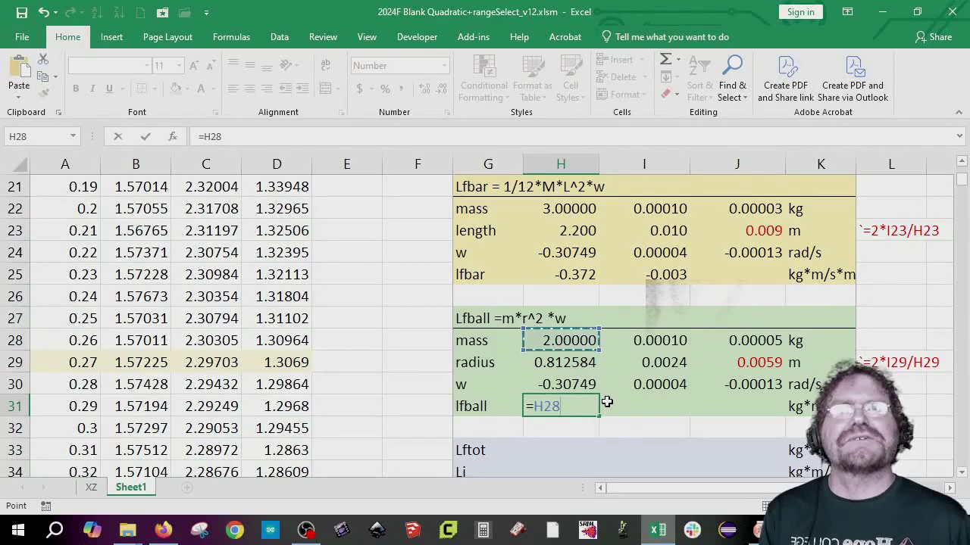
{"action": "type", "text": "*"}
{"action": "key", "text": "Up"}
{"action": "key", "text": "Up"}
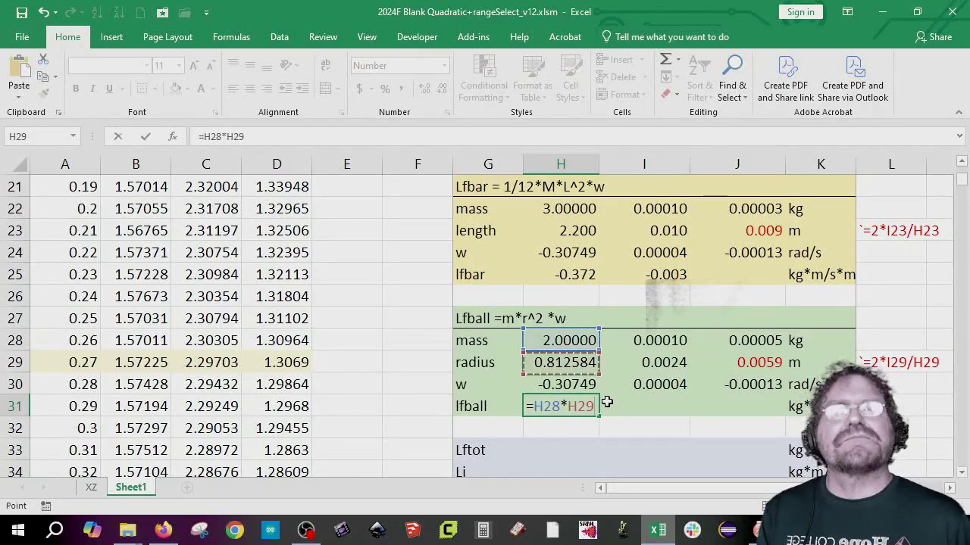
{"action": "type", "text": "^"}
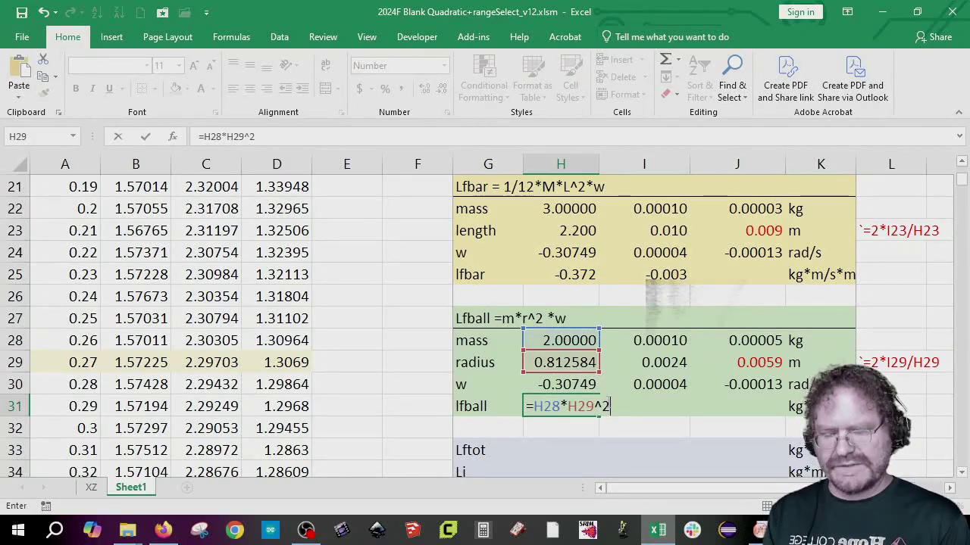
{"action": "type", "text": "2*"}
{"action": "key", "text": "Up"}
{"action": "key", "text": "Return"}
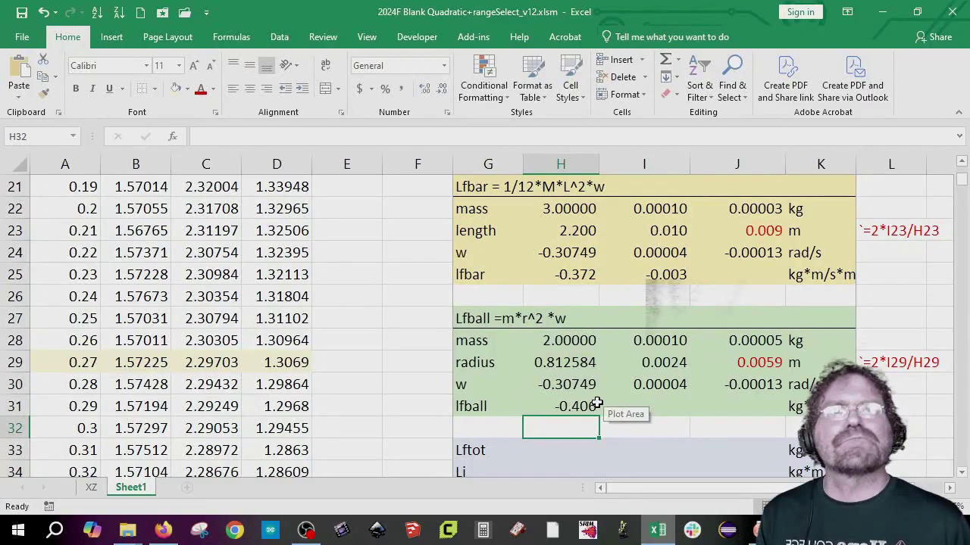
- Enter the lfball uncertainty in I31 as =H31*SQRT(J28^2+J29^2+J30^2) and select that cell
{"action": "left_click", "coordinate": [646, 402]}
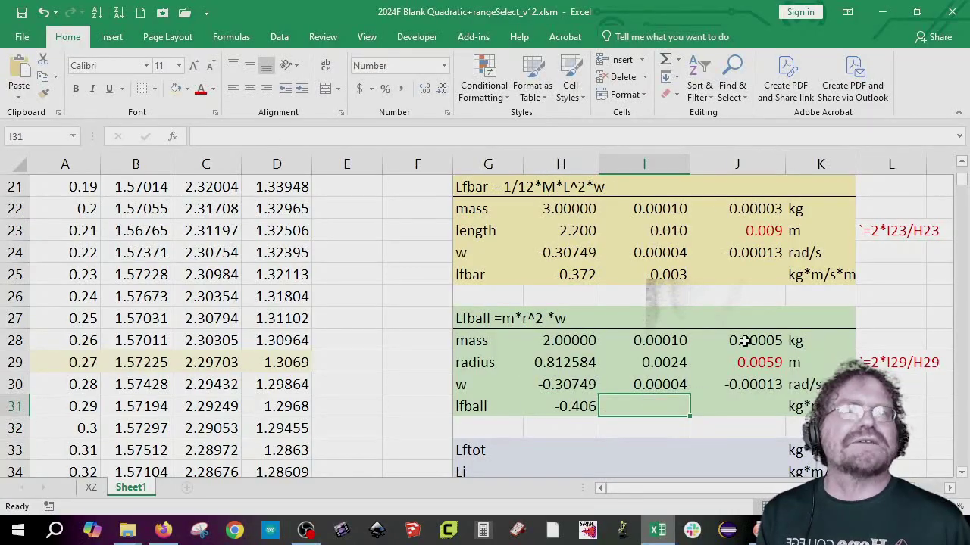
{"action": "type", "text": "="}
{"action": "key", "text": "Left"}
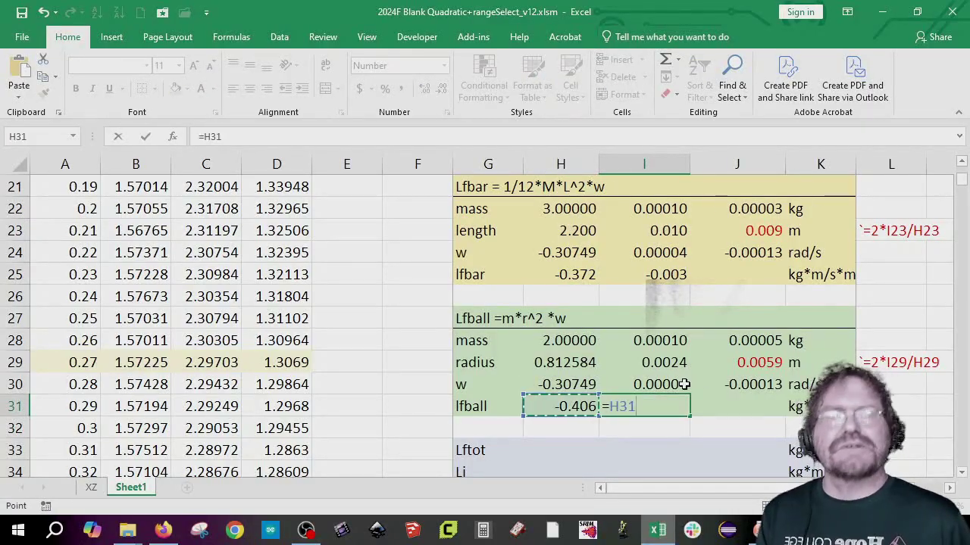
{"action": "type", "text": "*"}
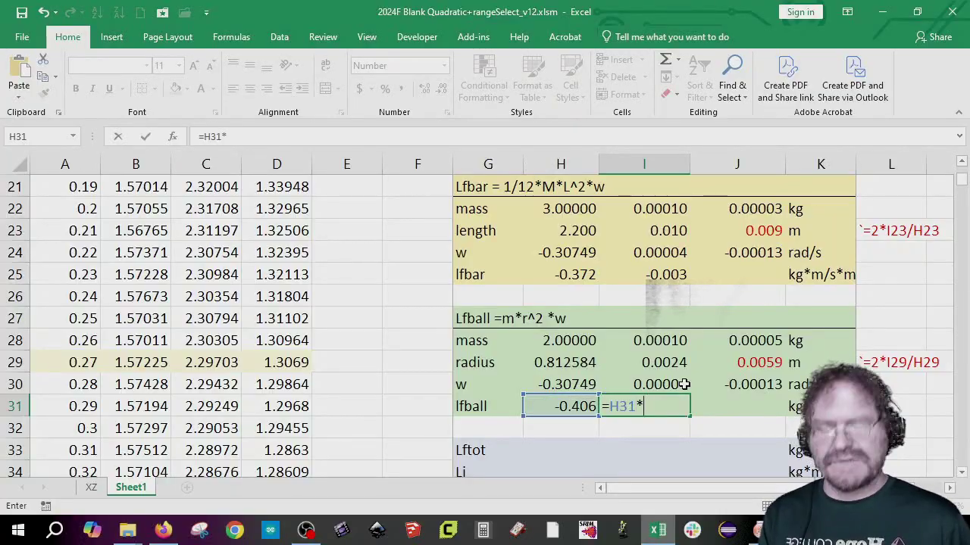
{"action": "type", "text": "sqrt("}
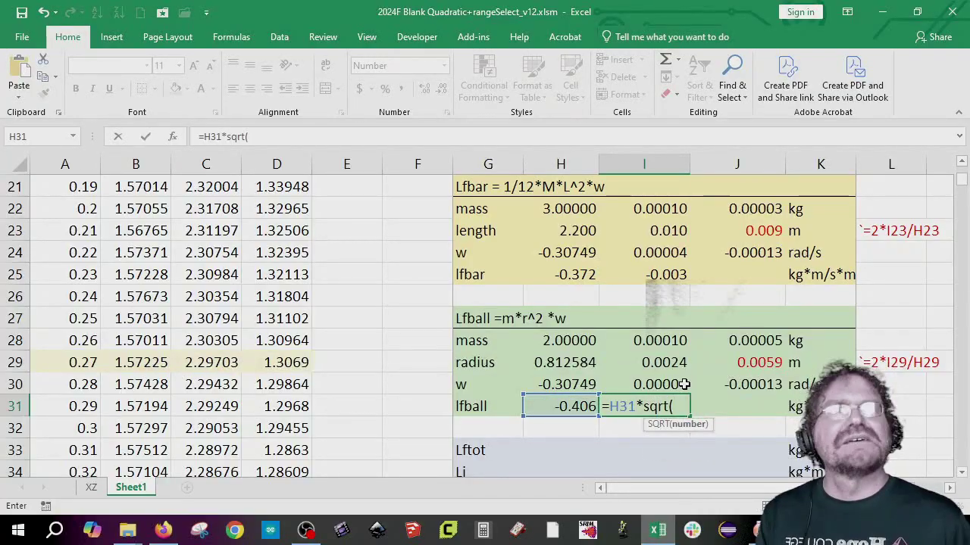
{"action": "left_click", "coordinate": [761, 341]}
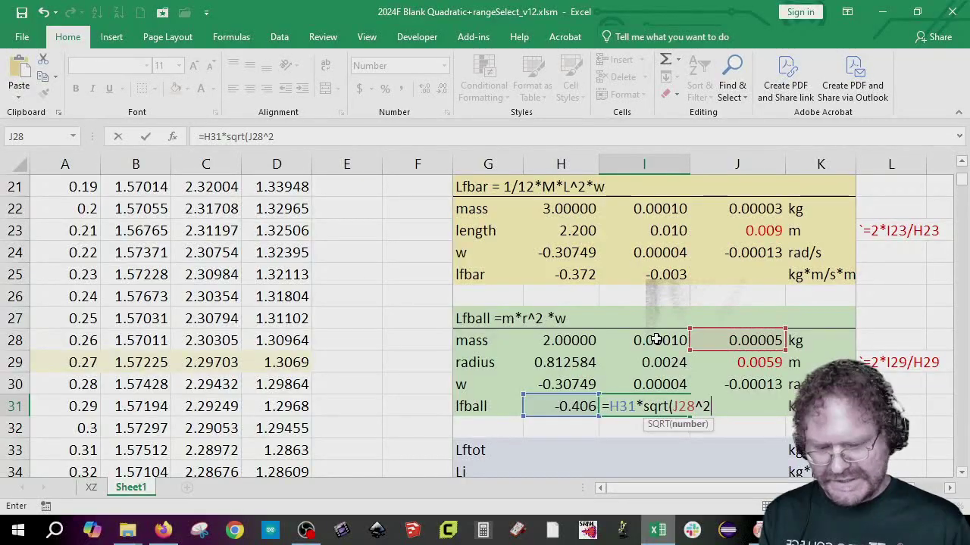
{"action": "left_click", "coordinate": [692, 363]}
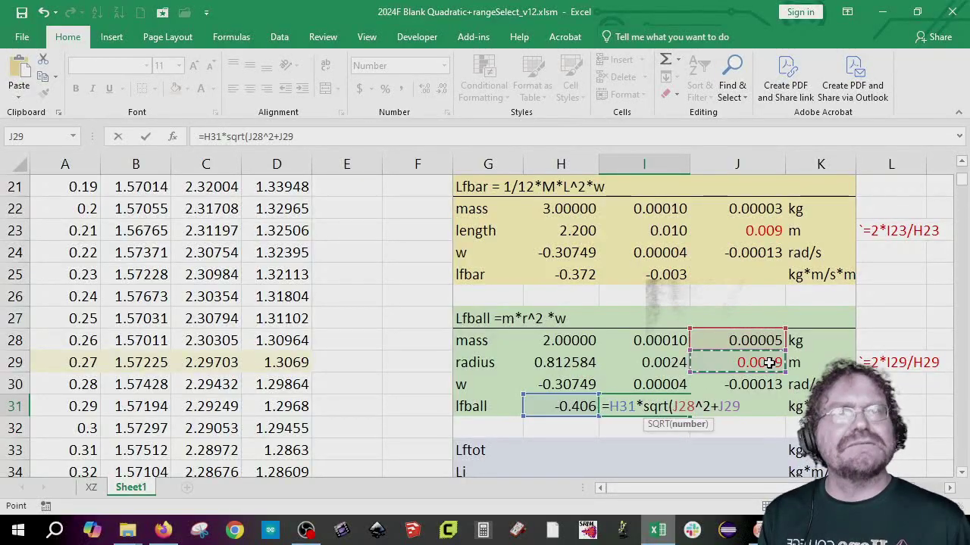
{"action": "type", "text": "^2"}
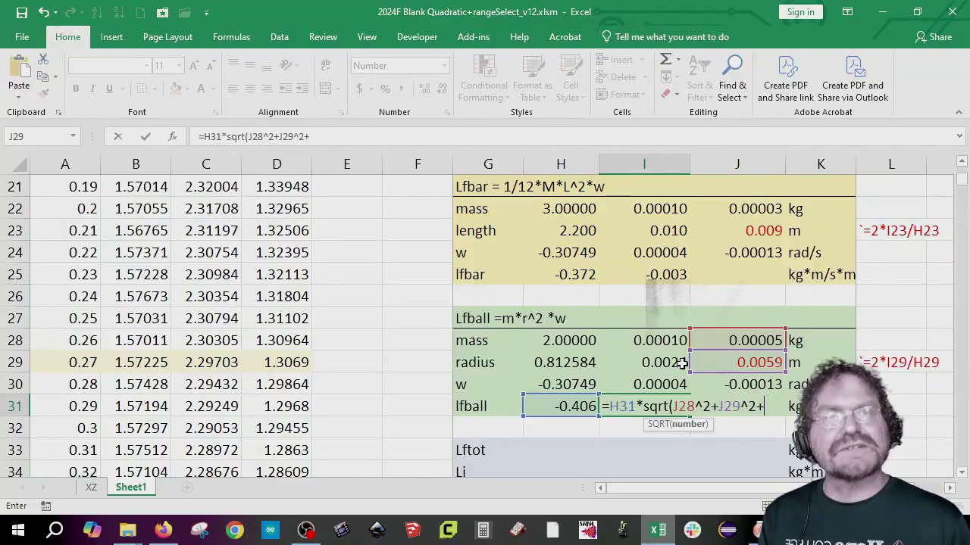
{"action": "type", "text": "+"}
{"action": "left_click", "coordinate": [697, 384]}
{"action": "type", "text": "^2)"}
{"action": "key", "text": "Return"}
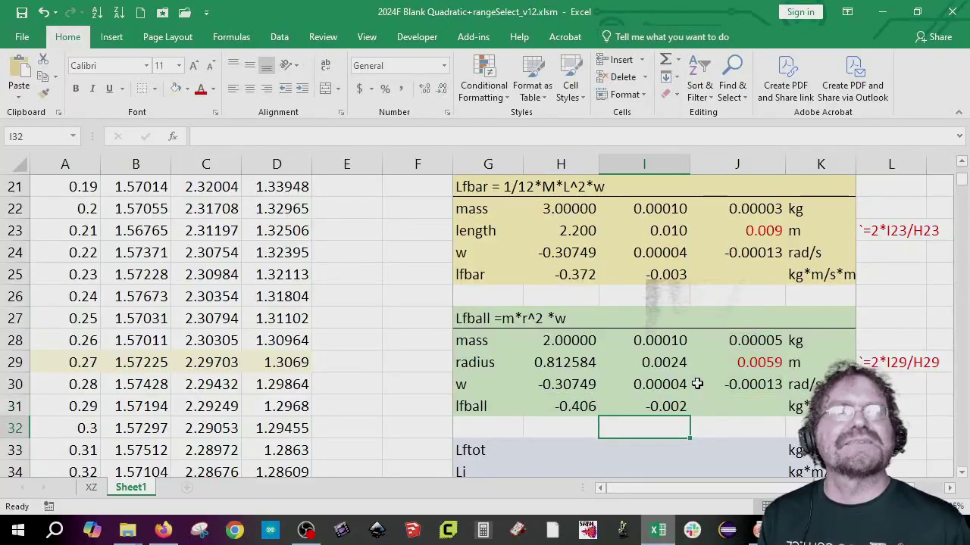
{"action": "left_click", "coordinate": [653, 405]}
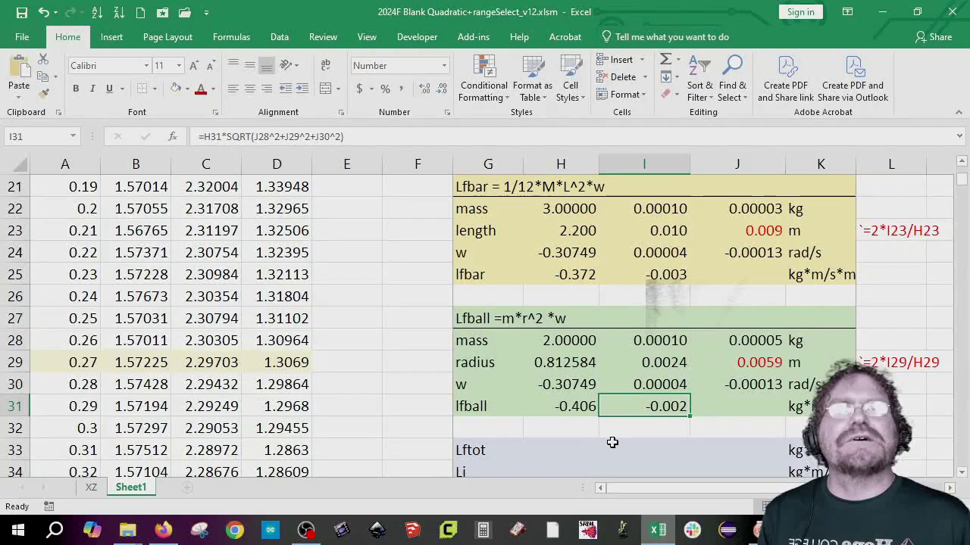
- Calculate the total final angular momentum Lftot in H33 by adding lfball and lfbar with =H31+H25
{"action": "scroll", "coordinate": [607, 418], "scroll_direction": "down", "scroll_amount": 1}
{"action": "left_click", "coordinate": [573, 383]}
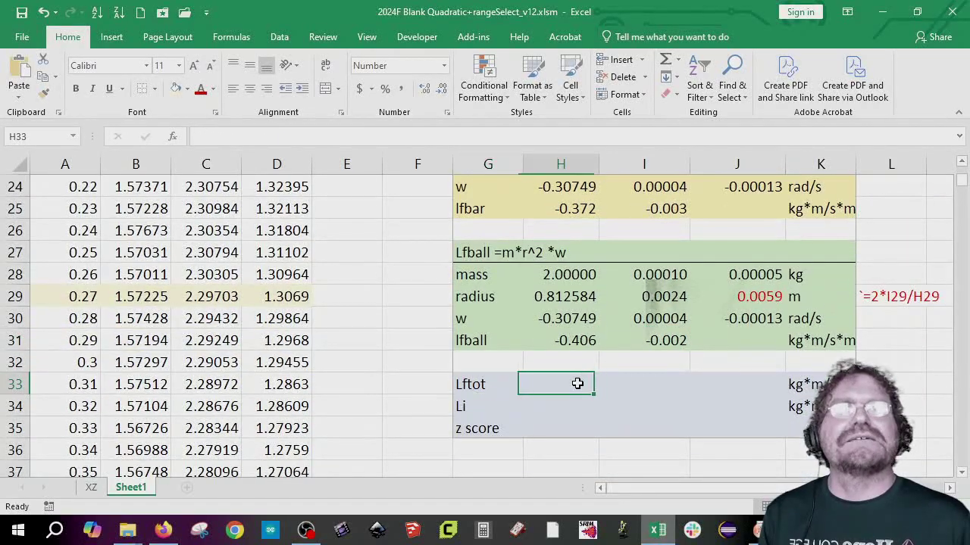
{"action": "type", "text": "="}
{"action": "key", "text": "Up"}
{"action": "key", "text": "Up"}
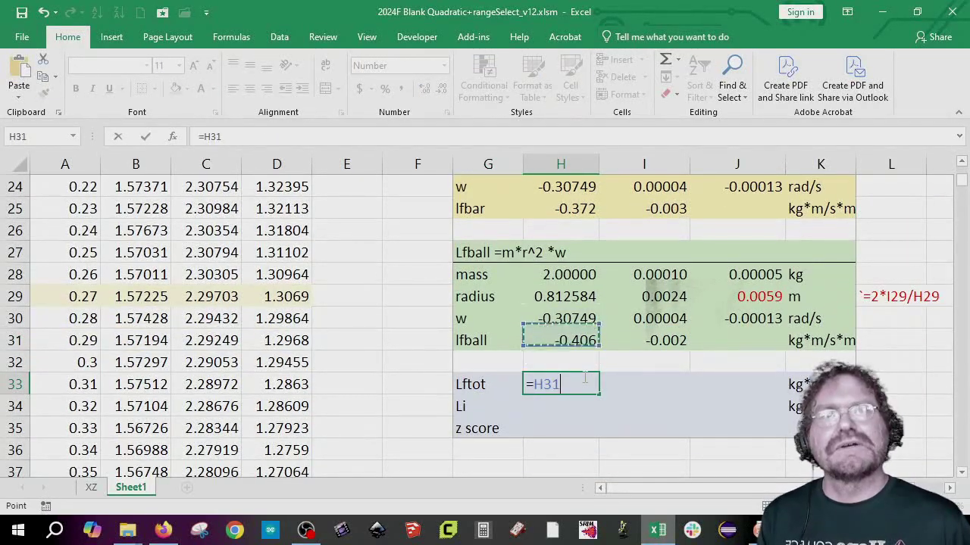
{"action": "type", "text": "+"}
{"action": "key", "text": "Up"}
{"action": "key", "text": "Up"}
{"action": "key", "text": "Up"}
{"action": "key", "text": "Up"}
{"action": "key", "text": "Up"}
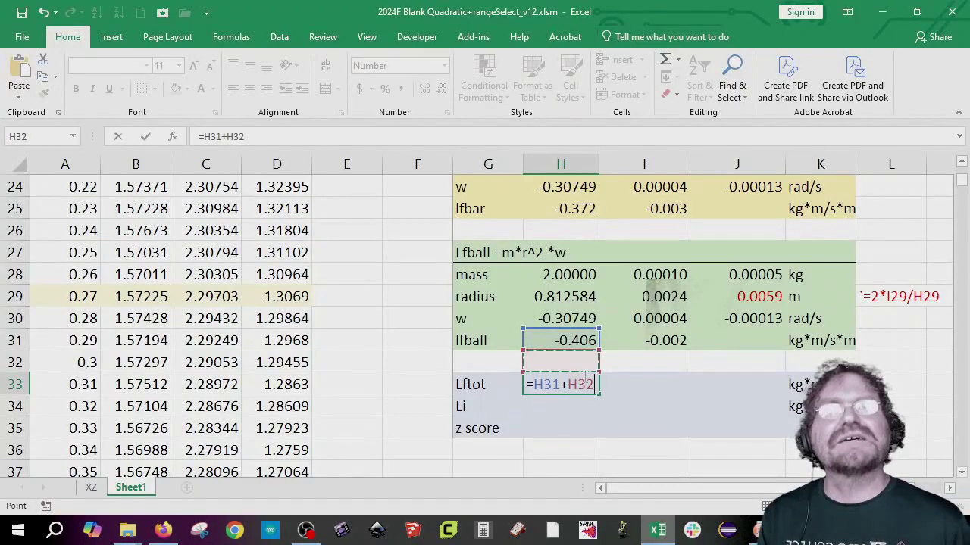
{"action": "key", "text": "Up"}
{"action": "key", "text": "Up"}
{"action": "key", "text": "Up"}
{"action": "key", "text": "Return"}
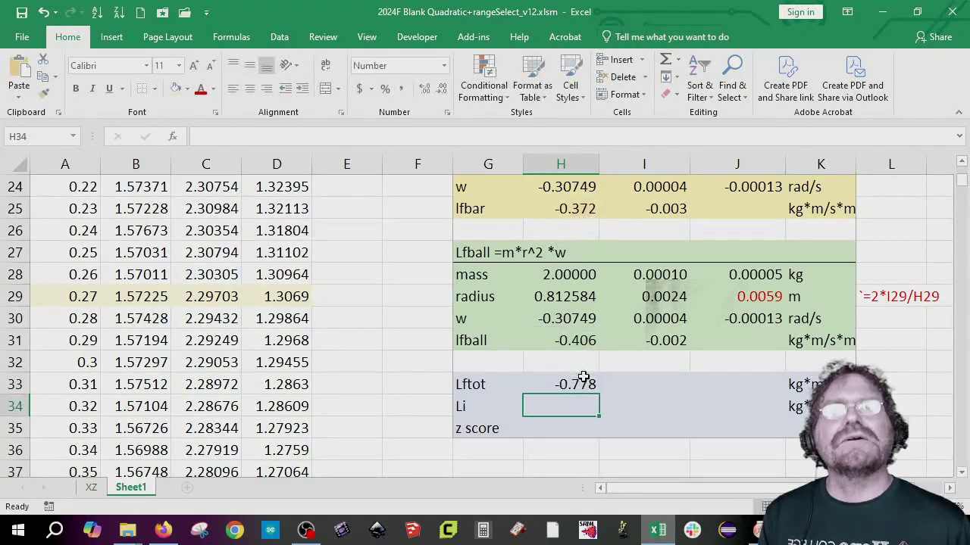
- Enter the Lftot uncertainty in I33 as =SQRT(I25^2+I31^2)
{"action": "key", "text": "Up"}
{"action": "key", "text": "Right"}
{"action": "type", "text": "="}
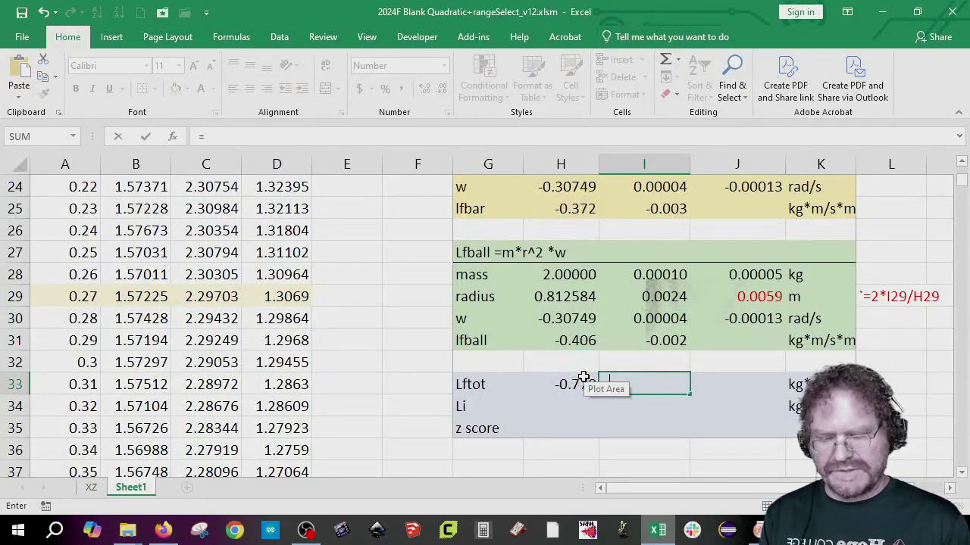
{"action": "type", "text": "sqrt("}
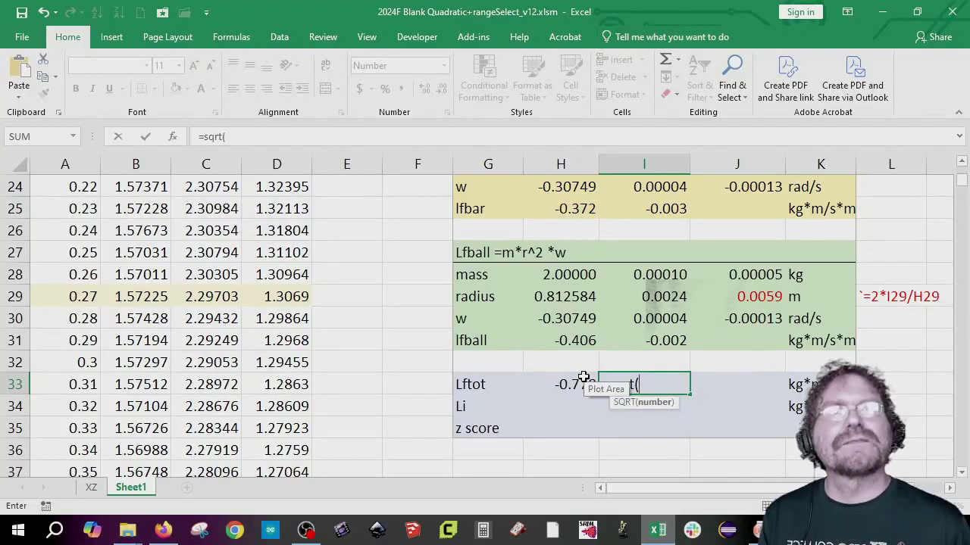
{"action": "left_click", "coordinate": [674, 210]}
{"action": "type", "text": "^2+"}
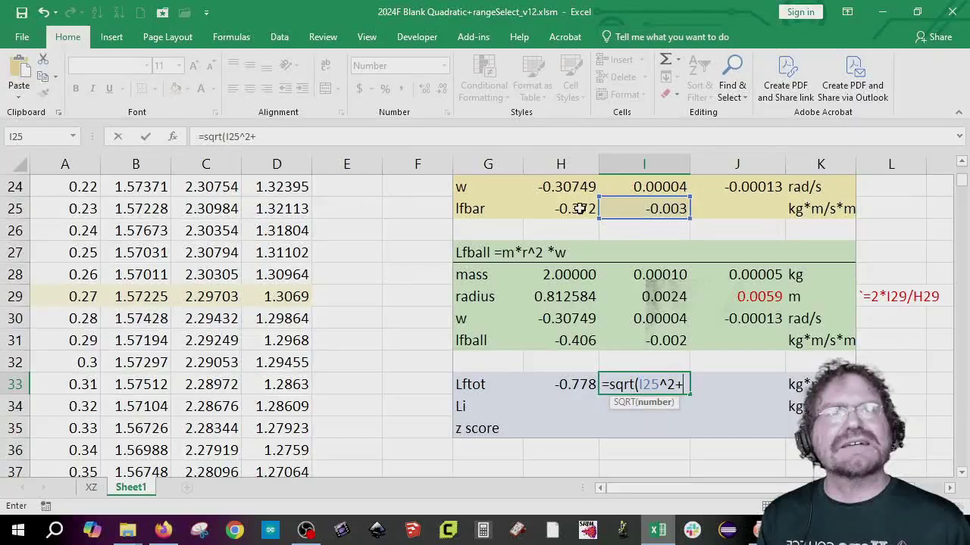
{"action": "left_click", "coordinate": [664, 341]}
{"action": "type", "text": "^2"}
{"action": "key", "text": "Return"}
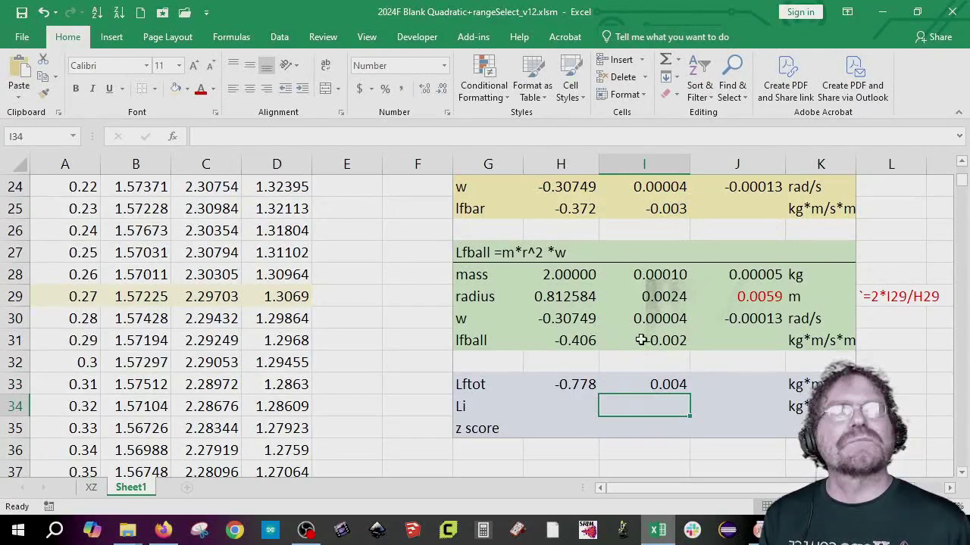
- Link Li in H34 to the initial angular momentum with =H19 and extend the link to its uncertainty in I34
{"action": "left_click", "coordinate": [563, 406]}
{"action": "type", "text": "="}
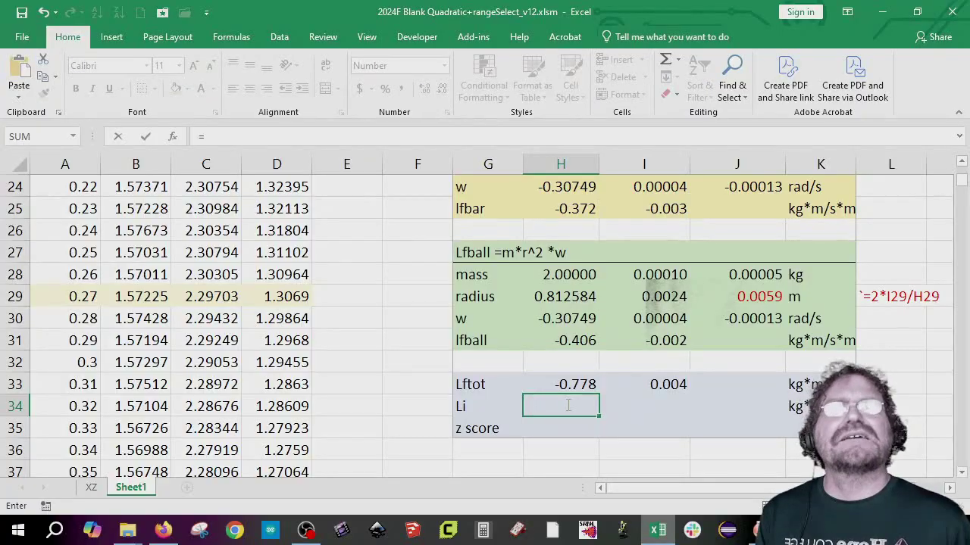
{"action": "scroll", "coordinate": [568, 406], "scroll_direction": "up", "scroll_amount": 4}
{"action": "left_click", "coordinate": [565, 340]}
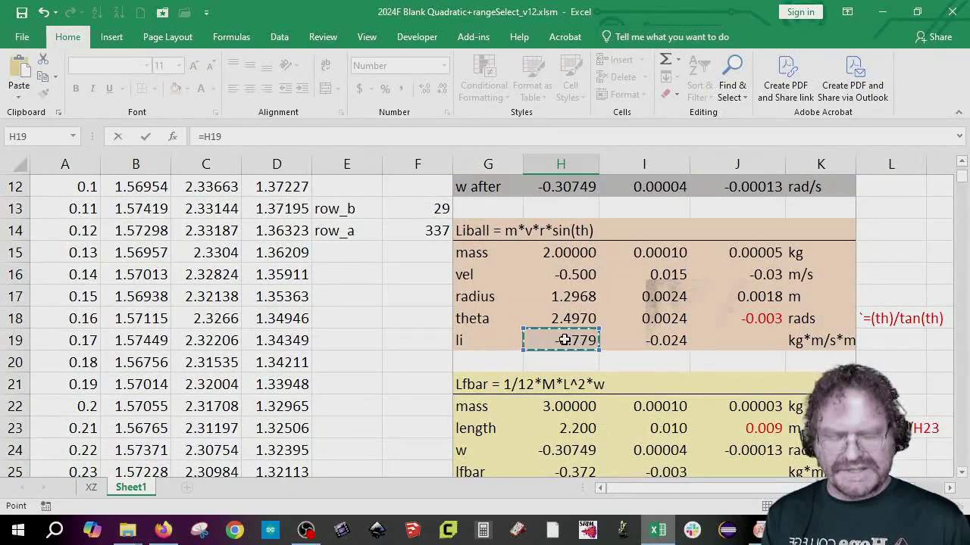
{"action": "key", "text": "Return"}
{"action": "left_click", "coordinate": [591, 428]}
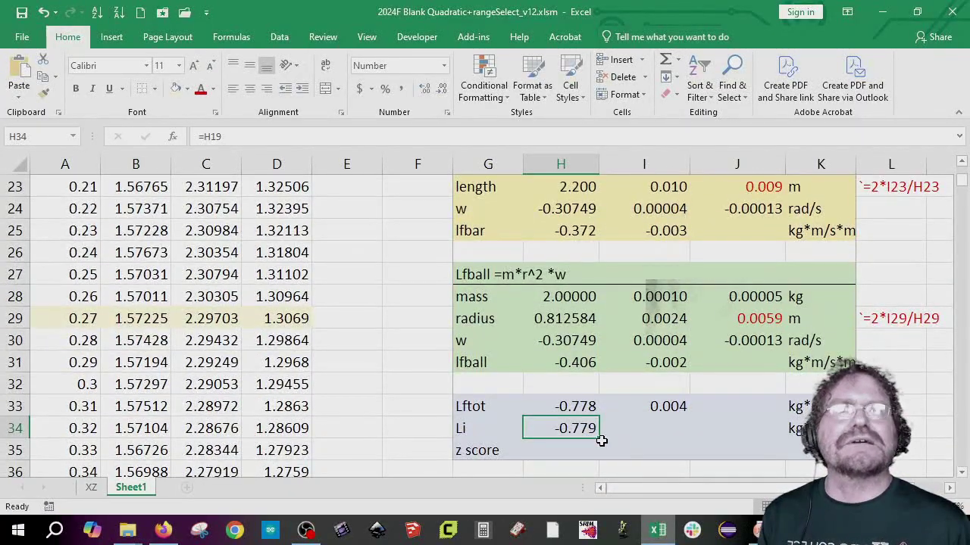
{"action": "left_click_drag", "start_coordinate": [599, 439], "coordinate": [691, 440]}
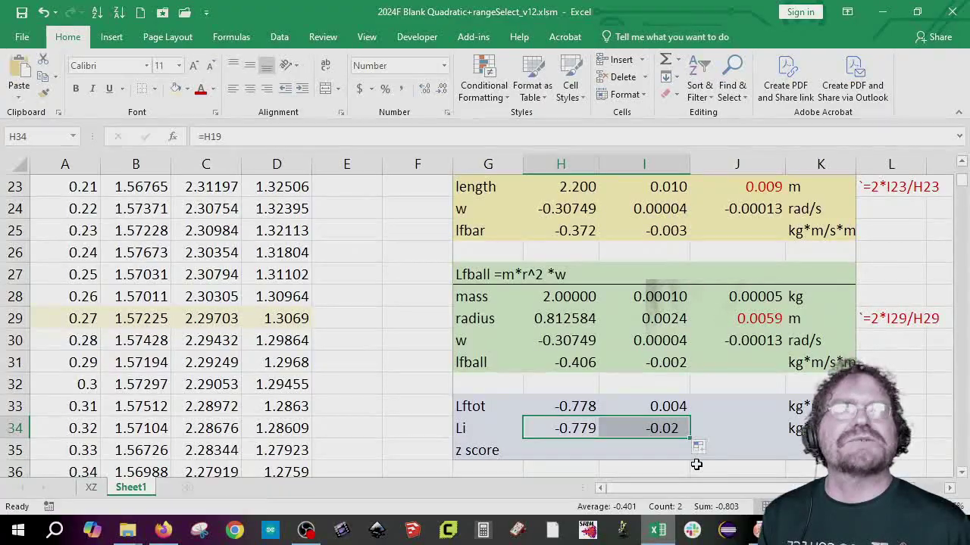
- Calculate the z score in H35 from the angular momentum values and uncertainties with =ABS(H34-H33)/SQRT(I33^2+I34^2)
{"action": "double_click", "coordinate": [574, 450]}
{"action": "type", "text": "=abs("}
{"action": "key", "text": "Up"}
{"action": "key", "text": "Up"}
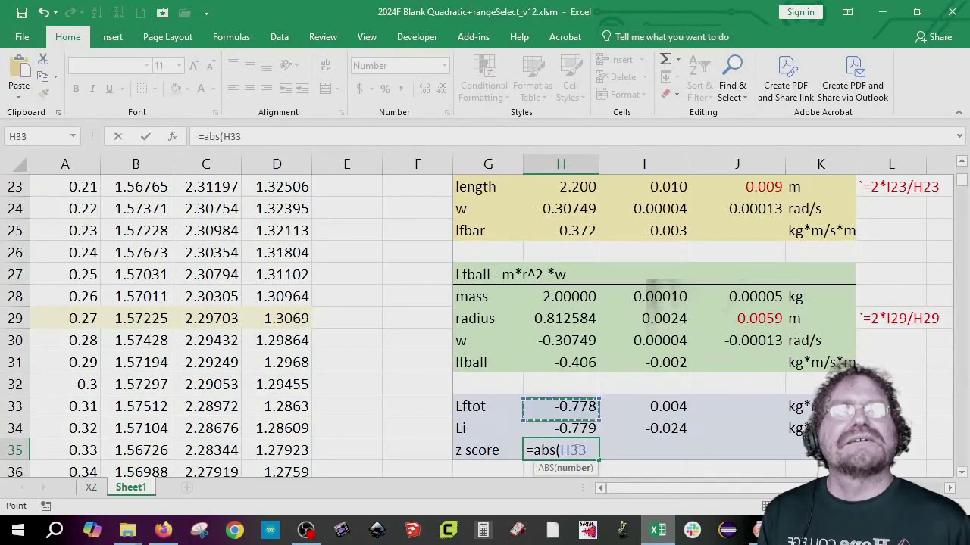
{"action": "key", "text": "Down"}
{"action": "type", "text": "-"}
{"action": "key", "text": "Up"}
{"action": "key", "text": "Up"}
{"action": "type", "text": ")"}
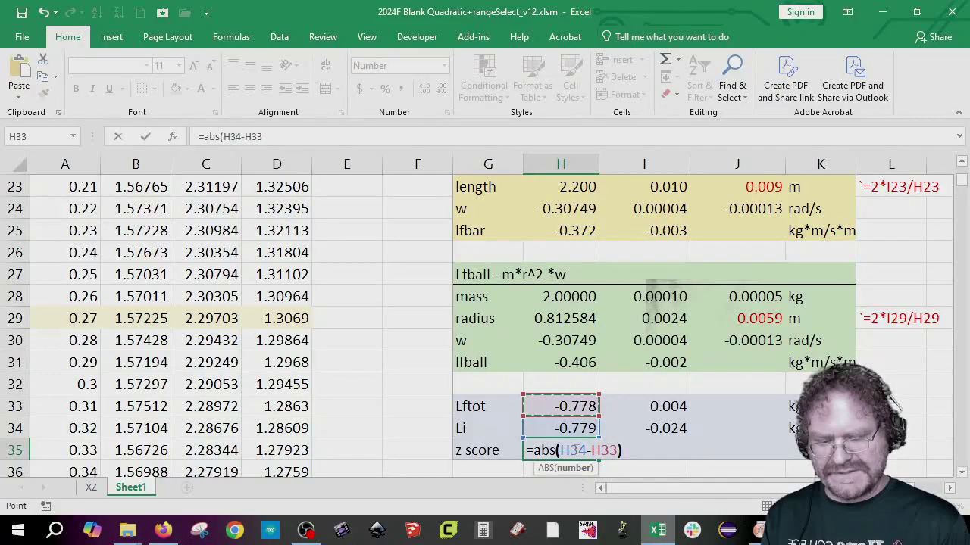
{"action": "type", "text": "/sqrt("}
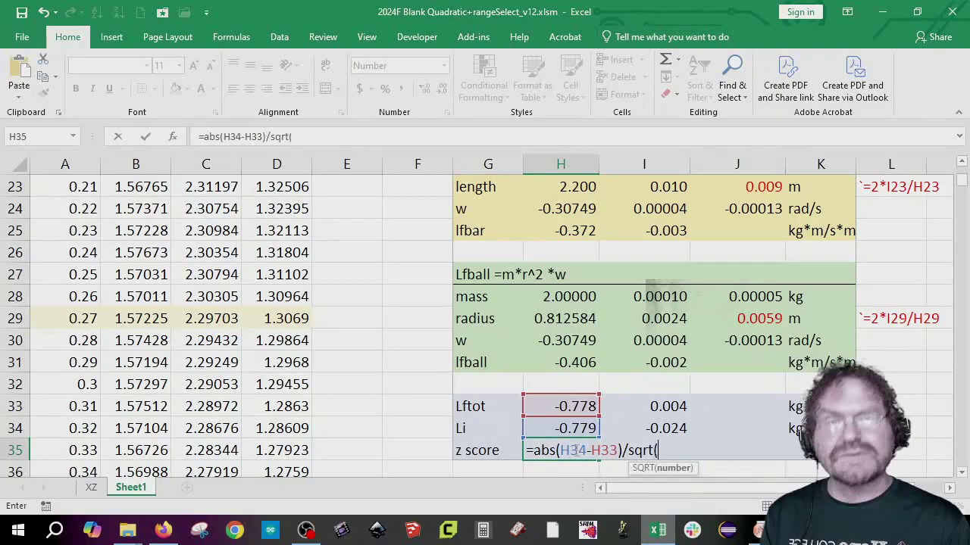
{"action": "key", "text": "Up"}
{"action": "key", "text": "Up"}
{"action": "key", "text": "Up"}
{"action": "key", "text": "Right"}
{"action": "key", "text": "Down"}
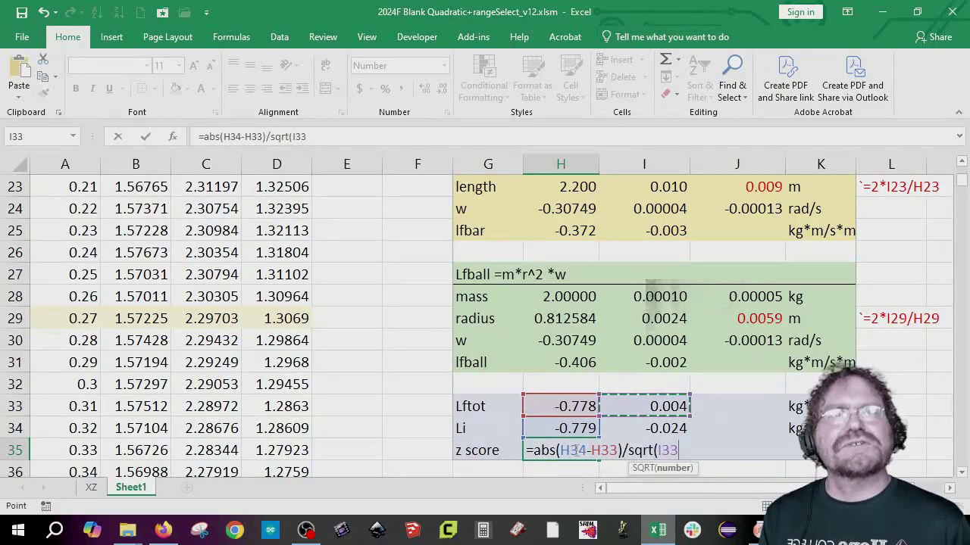
{"action": "type", "text": "^2+"}
{"action": "key", "text": "Up"}
{"action": "key", "text": "Right"}
{"action": "type", "text": "^"}
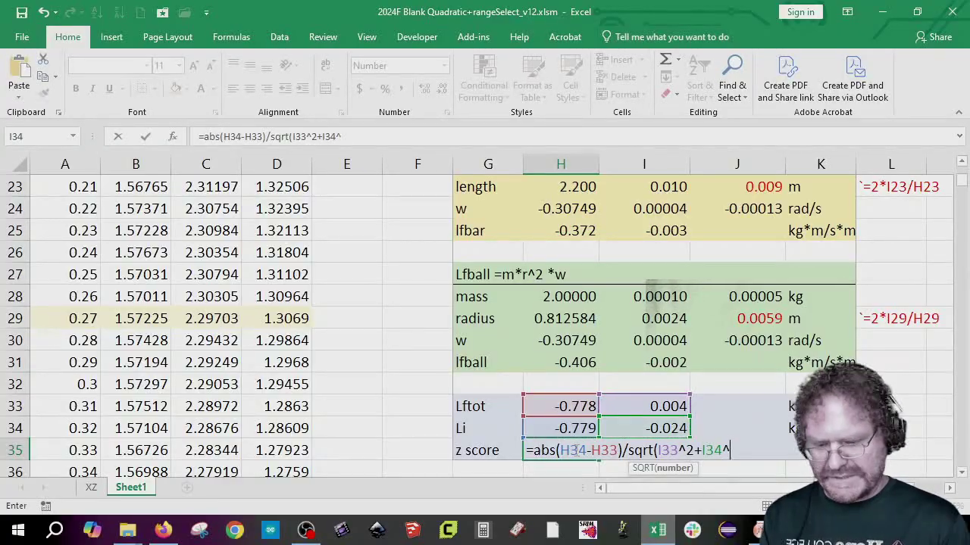
{"action": "key", "text": "Return"}
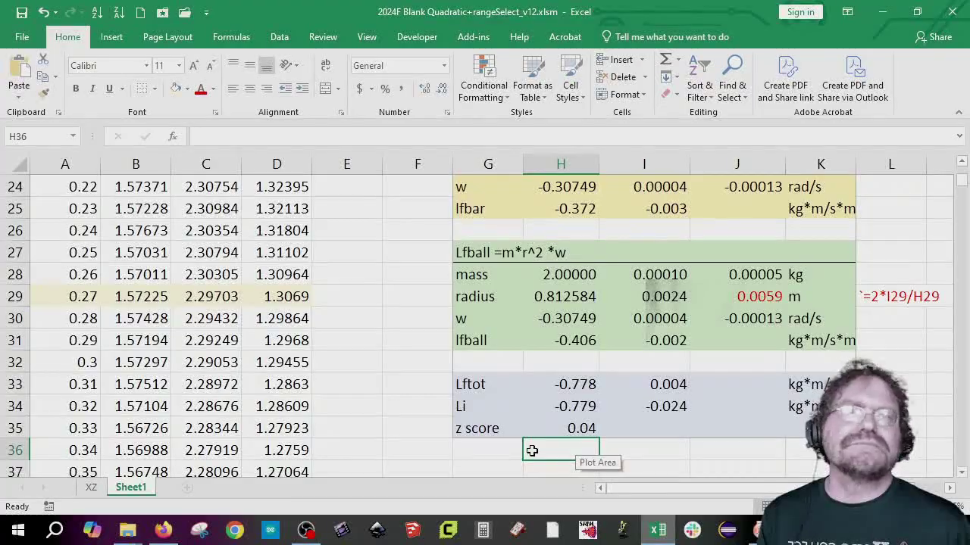
{"action": "left_click", "coordinate": [574, 428]}
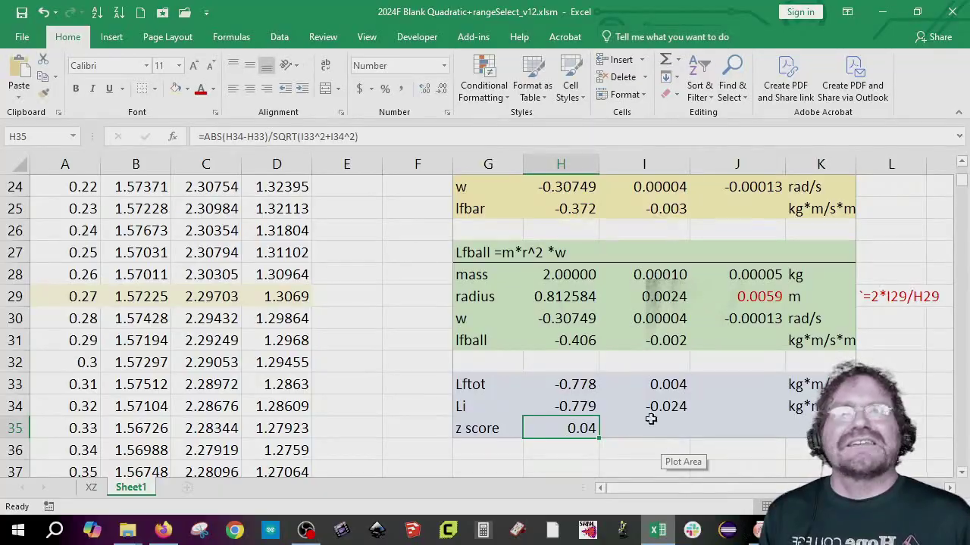
- Review the worksheet from the initial applet settings through the momentum blocks to the z score
{"action": "scroll", "coordinate": [487, 426], "scroll_direction": "up", "scroll_amount": 8}
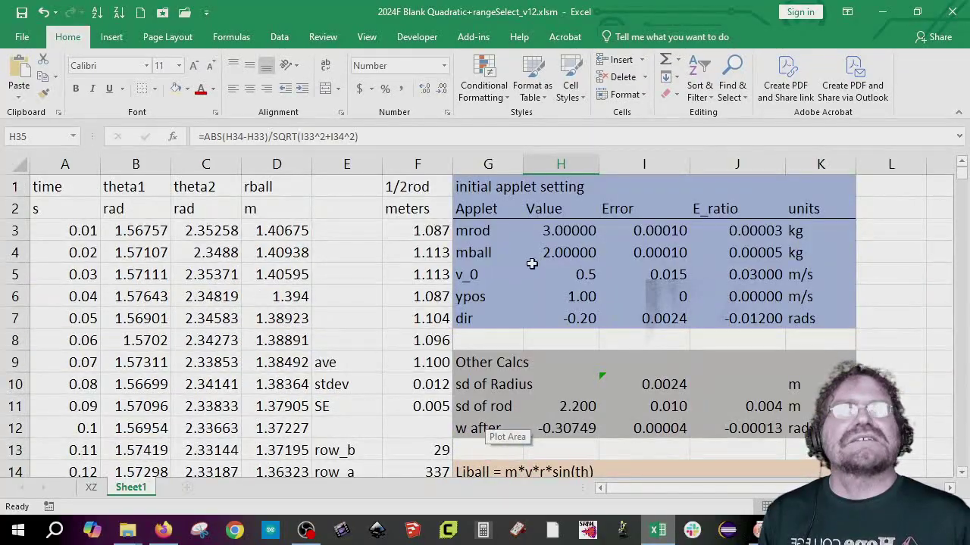
{"action": "scroll", "coordinate": [612, 313], "scroll_direction": "down", "scroll_amount": 10}
{"action": "scroll", "coordinate": [727, 348], "scroll_direction": "up", "scroll_amount": 10}
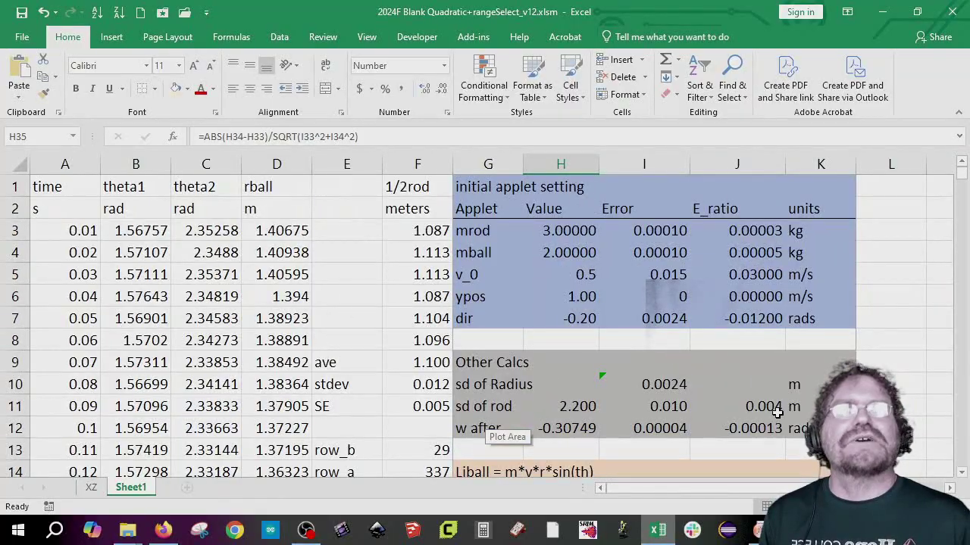
{"action": "scroll", "coordinate": [777, 412], "scroll_direction": "down", "scroll_amount": 3}
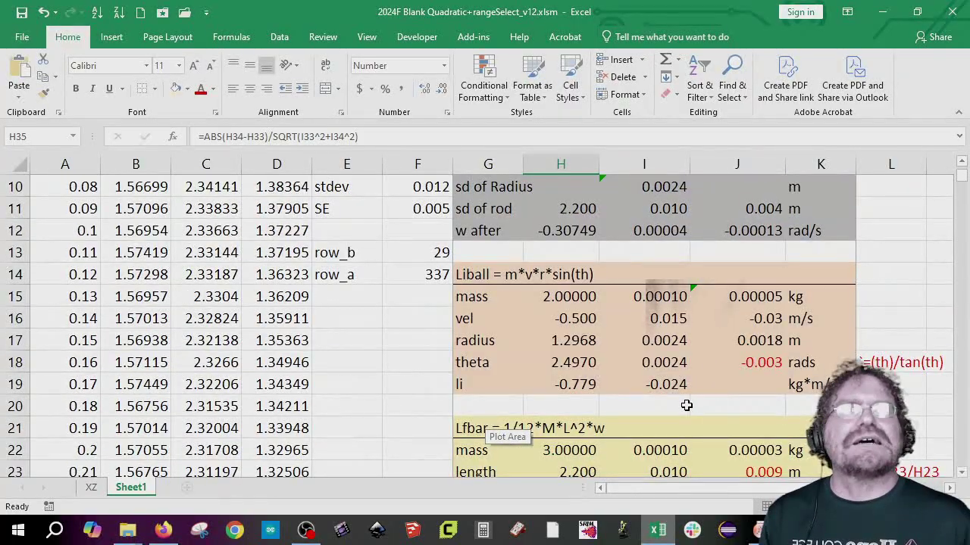
{"action": "scroll", "coordinate": [691, 406], "scroll_direction": "down", "scroll_amount": 2}
{"action": "scroll", "coordinate": [765, 391], "scroll_direction": "down", "scroll_amount": 2}
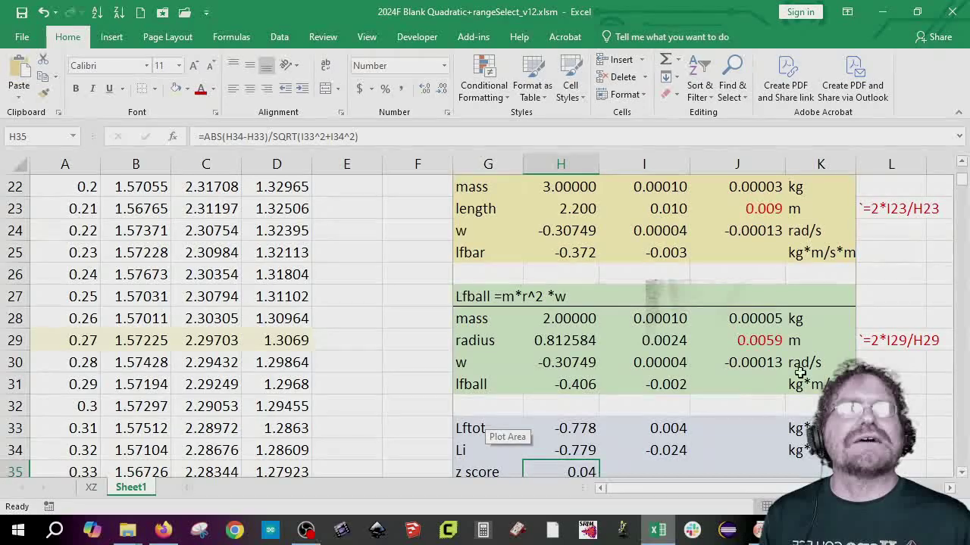
{"action": "scroll", "coordinate": [736, 431], "scroll_direction": "down", "scroll_amount": 1}
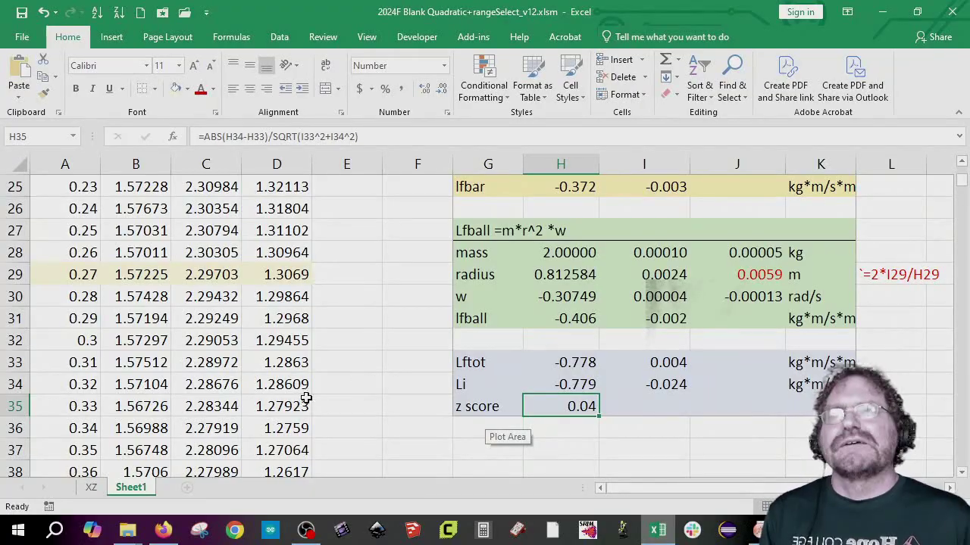
- Create a copy of Sheet1 in the same workbook, placed before the XZ sheet
{"action": "right_click", "coordinate": [135, 491]}
{"action": "left_click", "coordinate": [148, 365]}
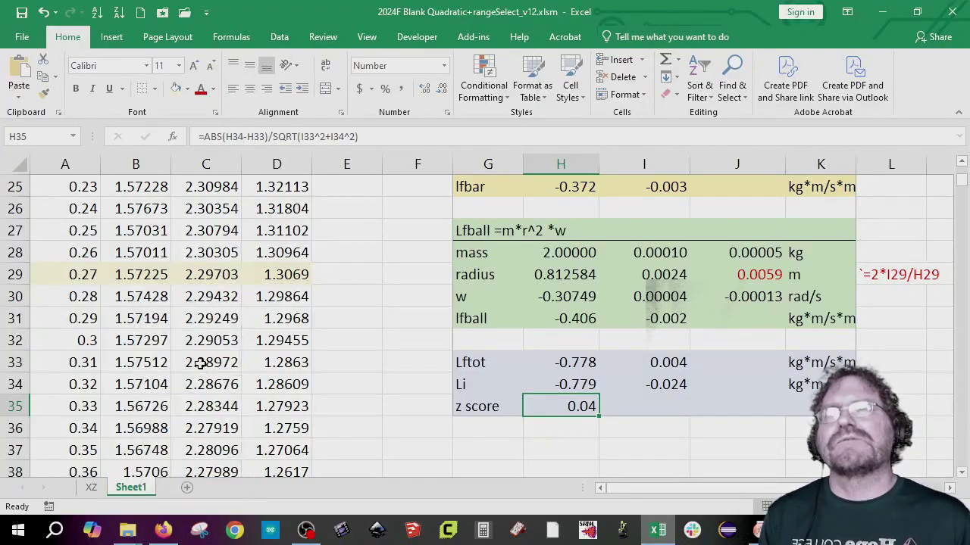
{"action": "left_click", "coordinate": [103, 420]}
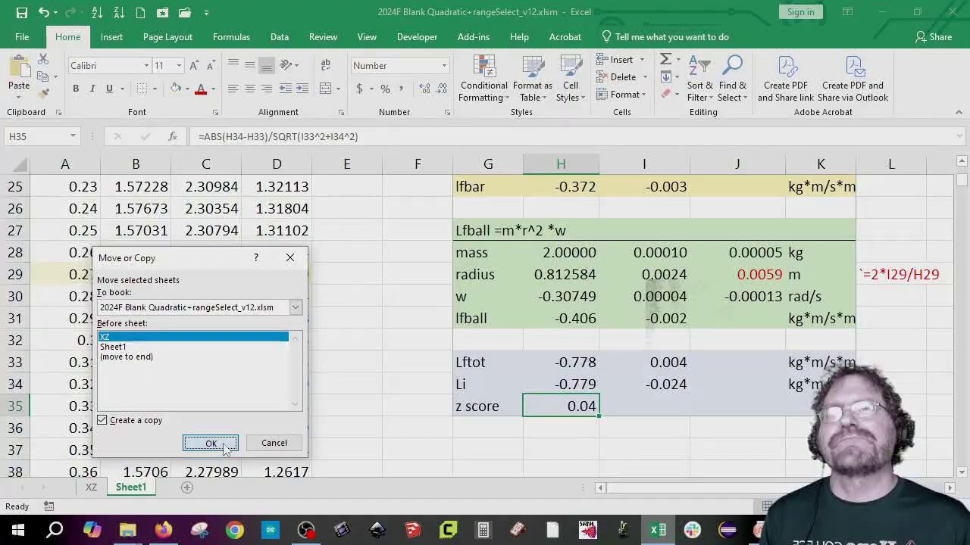
{"action": "left_click", "coordinate": [215, 443]}
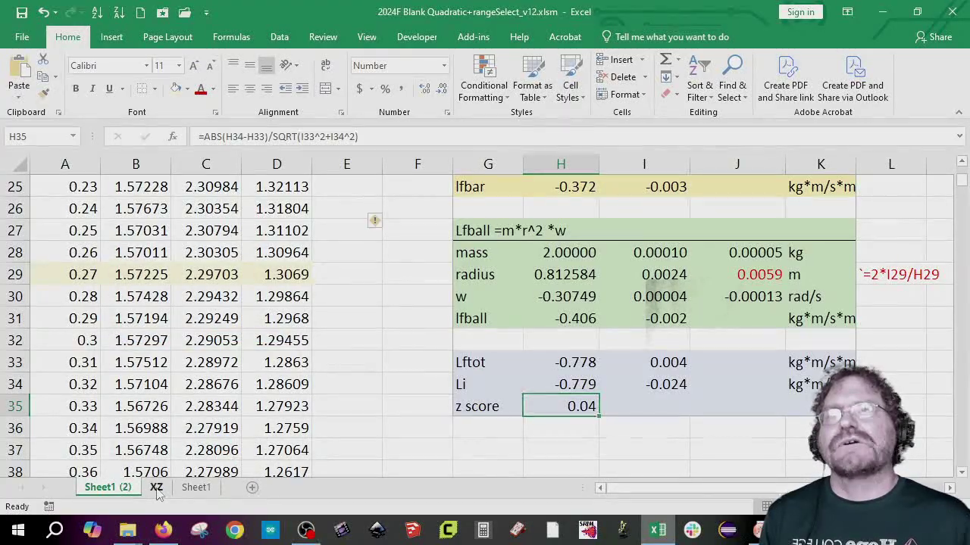
- Create a copy of the XZ sheet in the same workbook
{"action": "right_click", "coordinate": [155, 490]}
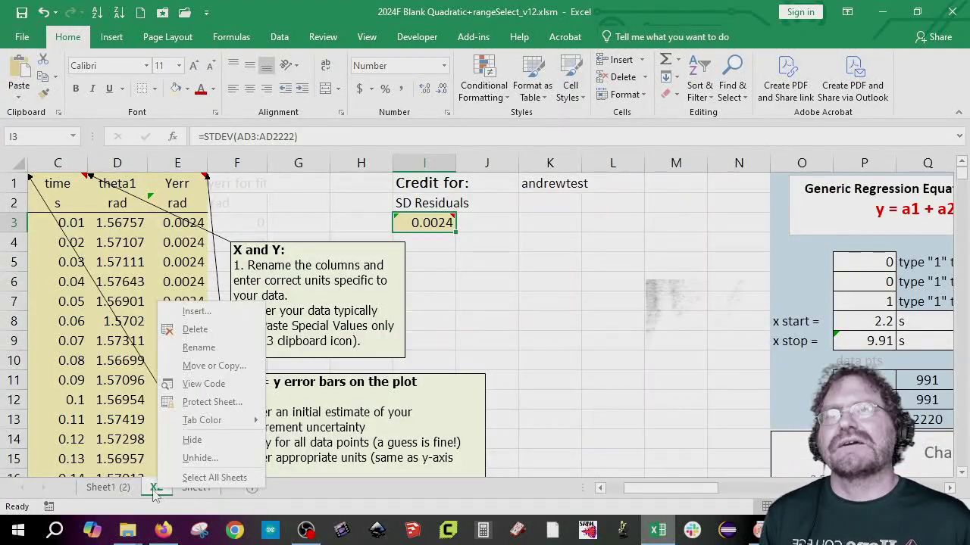
{"action": "left_click", "coordinate": [214, 365]}
{"action": "left_click", "coordinate": [119, 419]}
{"action": "left_click", "coordinate": [225, 441]}
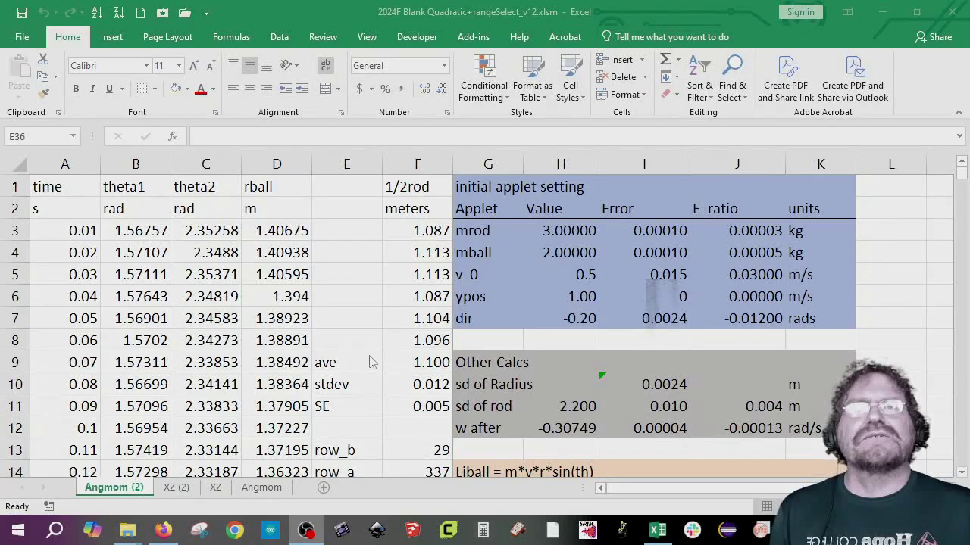
- Look through the original XZ and Angmom sheets and their copies, finishing on Angmom (2)
{"action": "left_click", "coordinate": [218, 490]}
{"action": "left_click", "coordinate": [277, 490]}
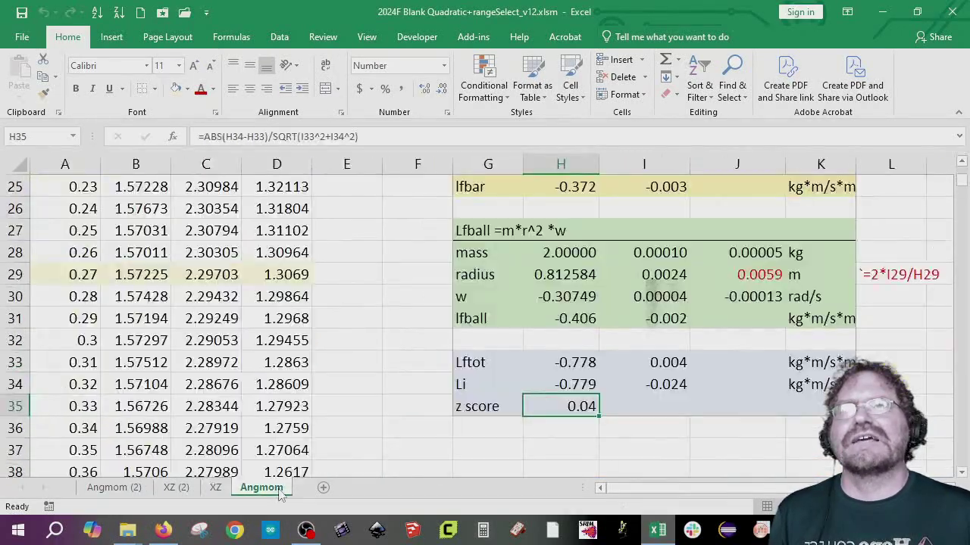
{"action": "left_click", "coordinate": [175, 490]}
{"action": "left_click", "coordinate": [125, 489]}
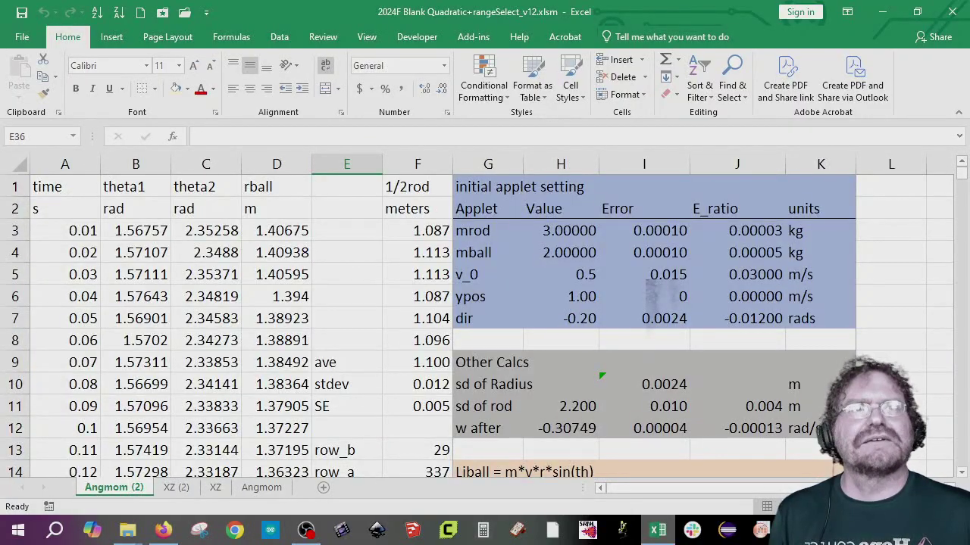
- Switch to the inelastic collision simulation, reset it, and set the rod mass and ball mass to 10 kg each
{"action": "mouse_move", "coordinate": [692, 530]}
{"action": "left_click", "coordinate": [716, 461]}
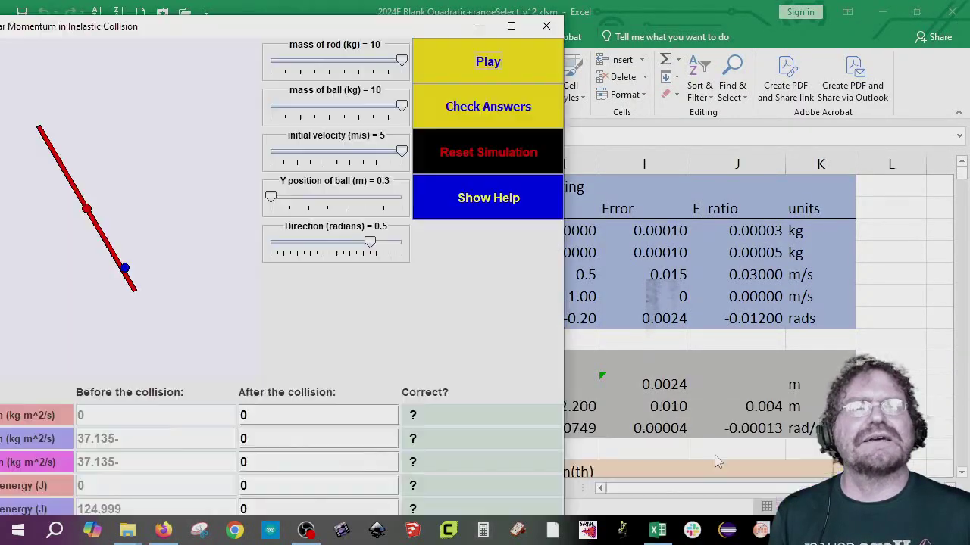
{"action": "left_click", "coordinate": [502, 152]}
{"action": "left_click", "coordinate": [376, 64]}
{"action": "left_click", "coordinate": [376, 65]}
{"action": "left_click_drag", "start_coordinate": [274, 109], "coordinate": [429, 117]}
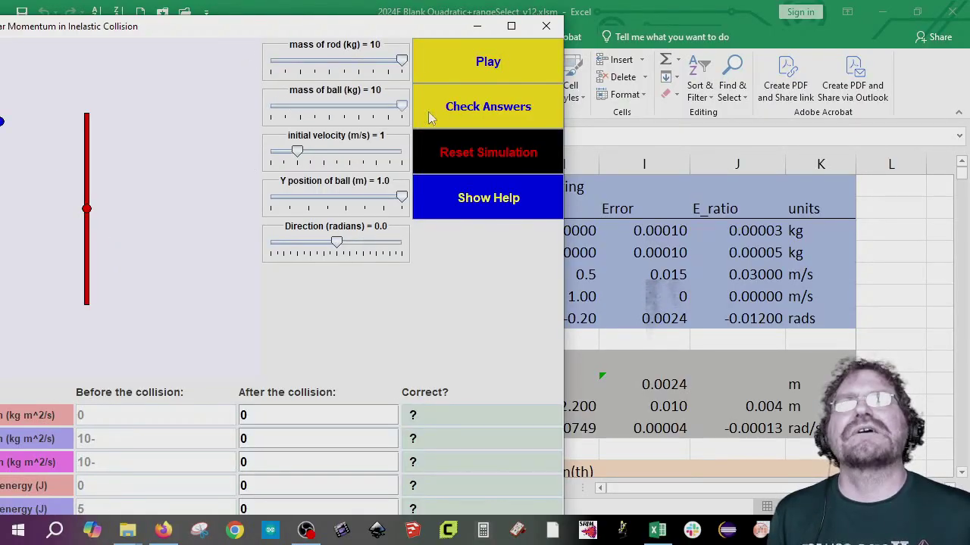
- Set the simulation's initial velocity to 5 m/s, the ball's Y position to 0.3 m and the direction to 0.5 radians
{"action": "left_click_drag", "start_coordinate": [306, 155], "coordinate": [409, 153]}
{"action": "left_click_drag", "start_coordinate": [401, 199], "coordinate": [213, 183]}
{"action": "left_click_drag", "start_coordinate": [339, 248], "coordinate": [372, 251]}
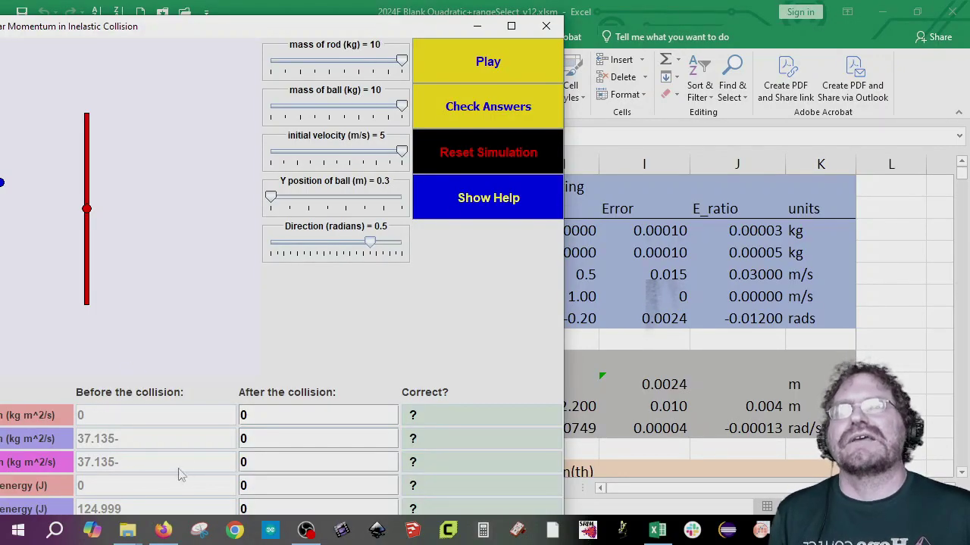
- Enter 10 for both mrod in H3 and mball in H4 of the Angmom (2) sheet
{"action": "left_click_drag", "start_coordinate": [377, 36], "coordinate": [251, 32]}
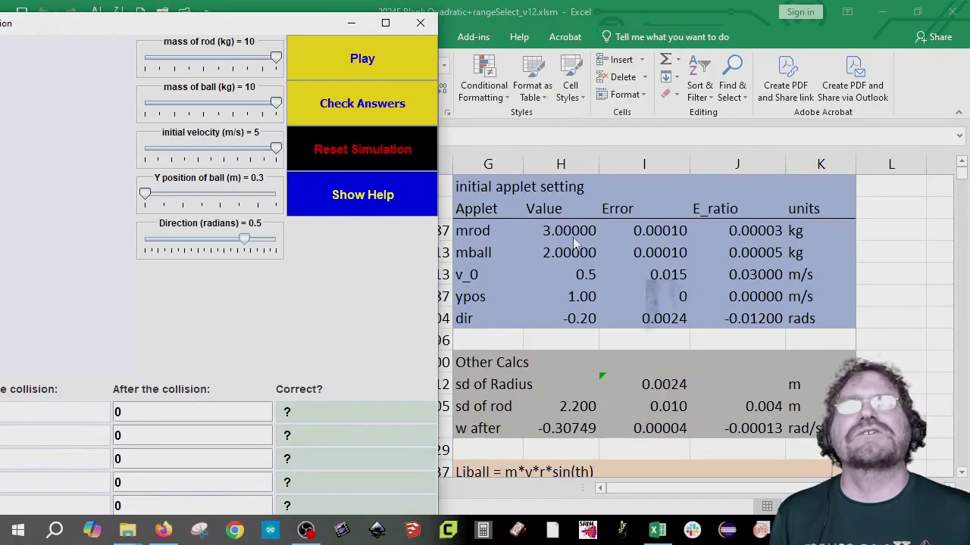
{"action": "left_click", "coordinate": [569, 231]}
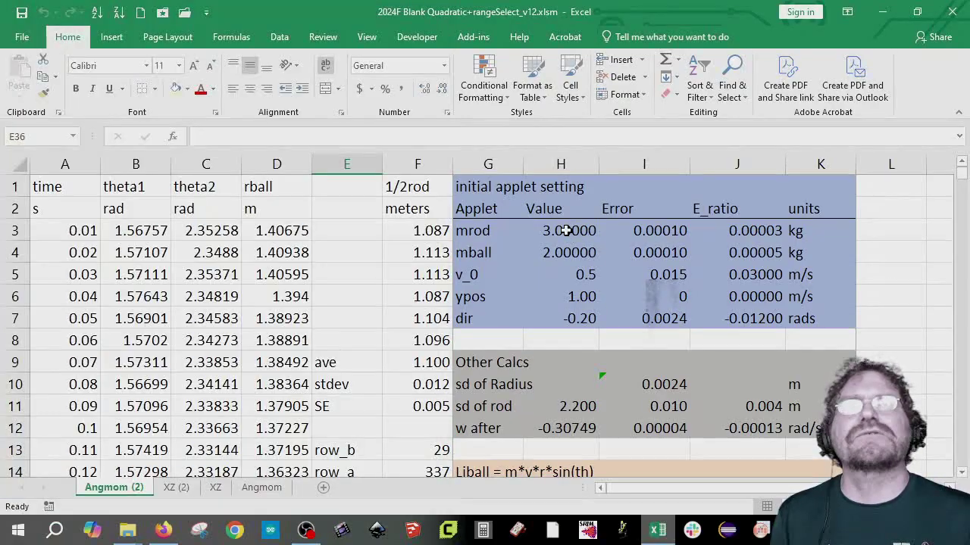
{"action": "type", "text": "10"}
{"action": "key", "text": "Return"}
{"action": "type", "text": "10"}
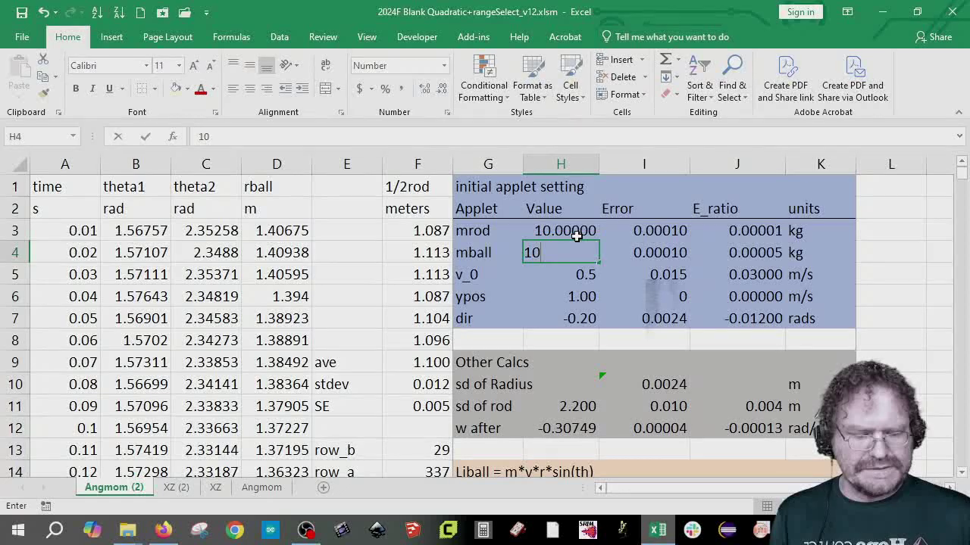
{"action": "key", "text": "Return"}
- Set v_0 in H5 to 5, ypos in H6 to 0.3 and dir in H7 to 0.5
{"action": "type", "text": "0.15"}
{"action": "key", "text": "Return"}
{"action": "key", "text": "Up"}
{"action": "type", "text": "5"}
{"action": "key", "text": "Return"}
{"action": "type", "text": "0."}
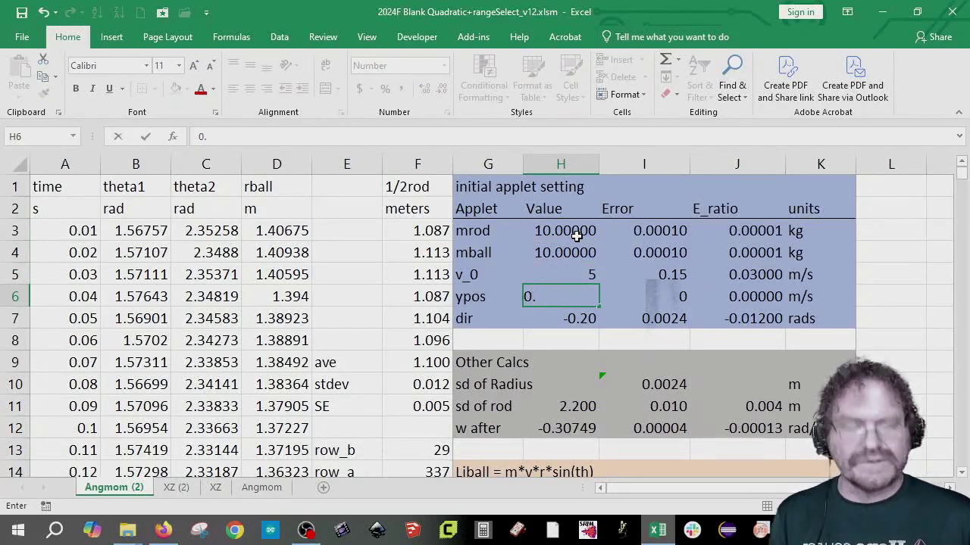
{"action": "type", "text": "3"}
{"action": "key", "text": "Return"}
{"action": "type", "text": ".5"}
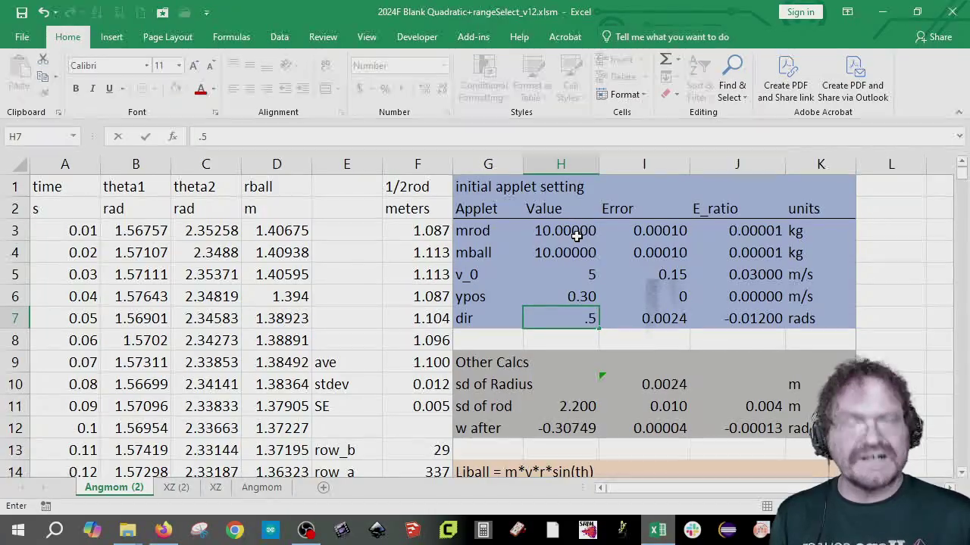
{"action": "key", "text": "Return"}
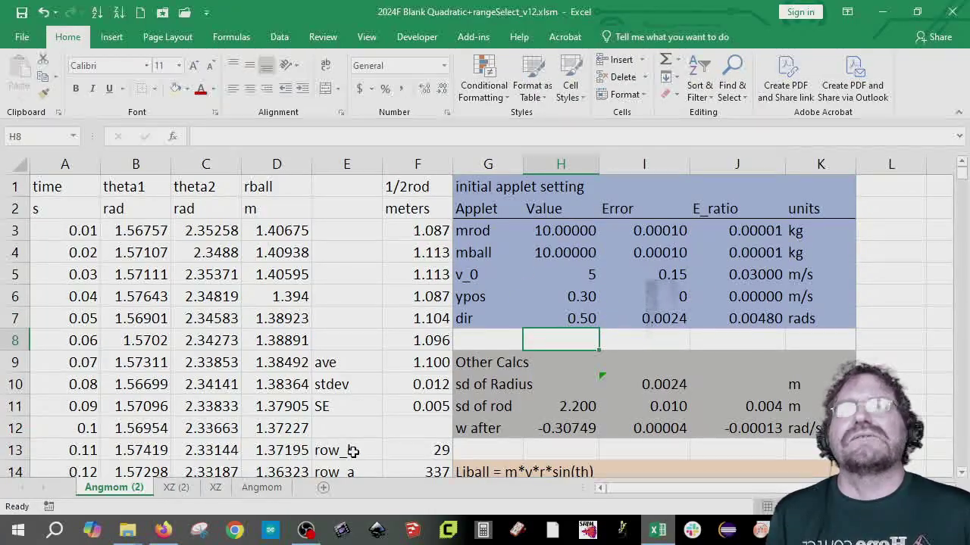
- Return to the inelastic collision simulation and run it with the new settings
{"action": "left_click", "coordinate": [795, 531]}
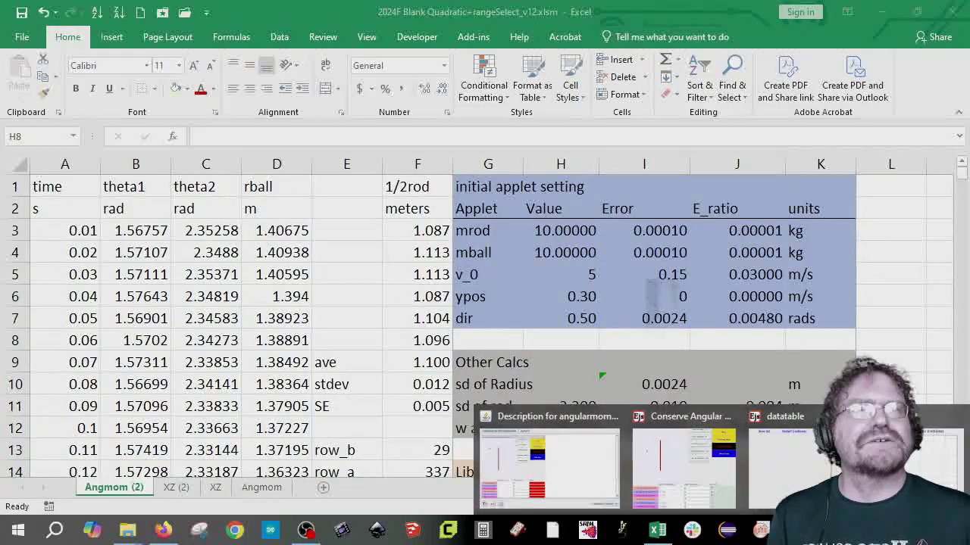
{"action": "left_click", "coordinate": [774, 473]}
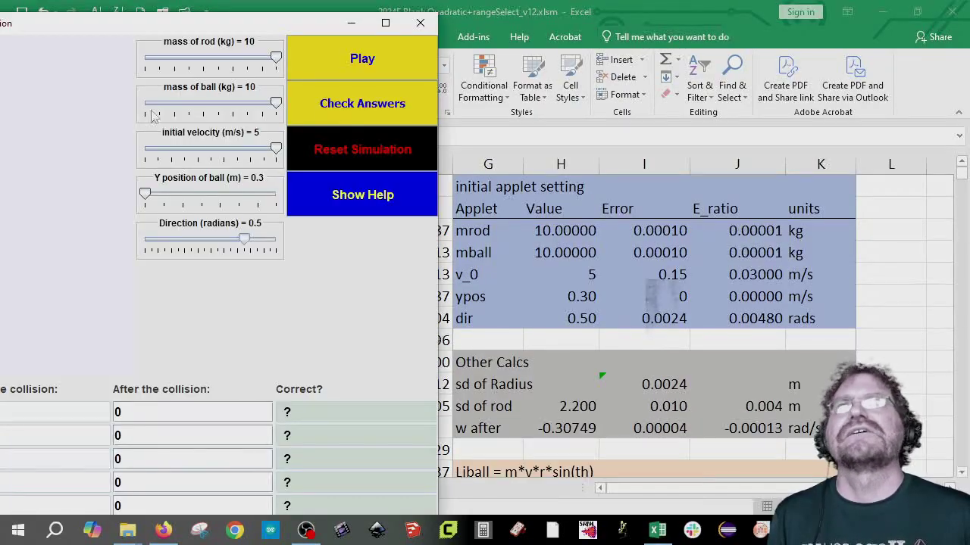
{"action": "left_click_drag", "start_coordinate": [223, 28], "coordinate": [503, 31]}
{"action": "left_click", "coordinate": [596, 71]}
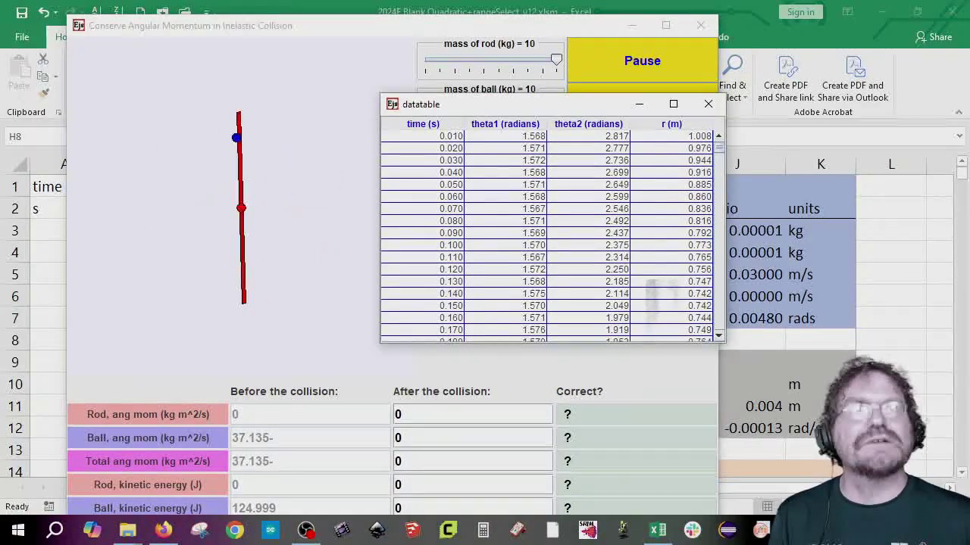
- Copy all rows of the simulation's datatable and paste them into the Angmom (2) sheet starting at A3
{"action": "left_click_drag", "start_coordinate": [514, 107], "coordinate": [649, 92]}
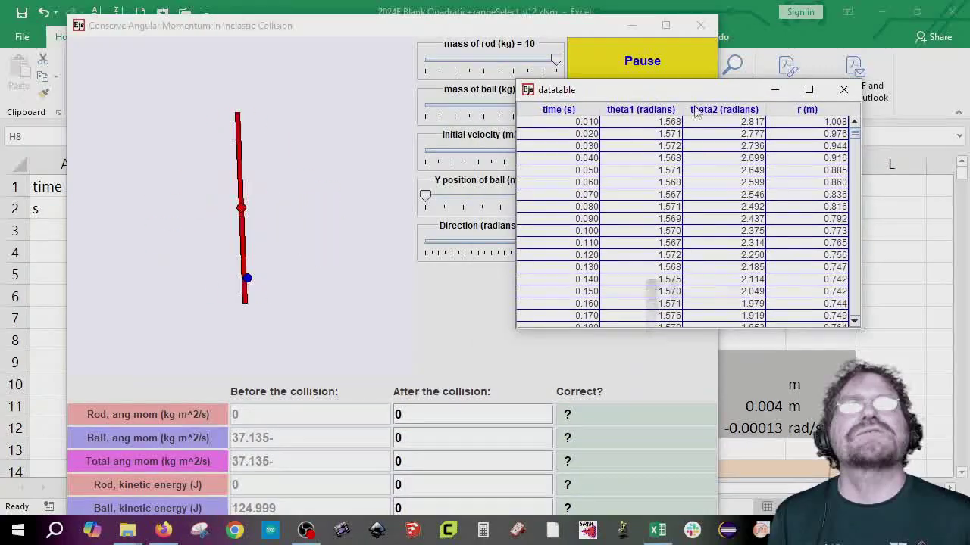
{"action": "left_click", "coordinate": [587, 134]}
{"action": "key", "text": "ctrl+a"}
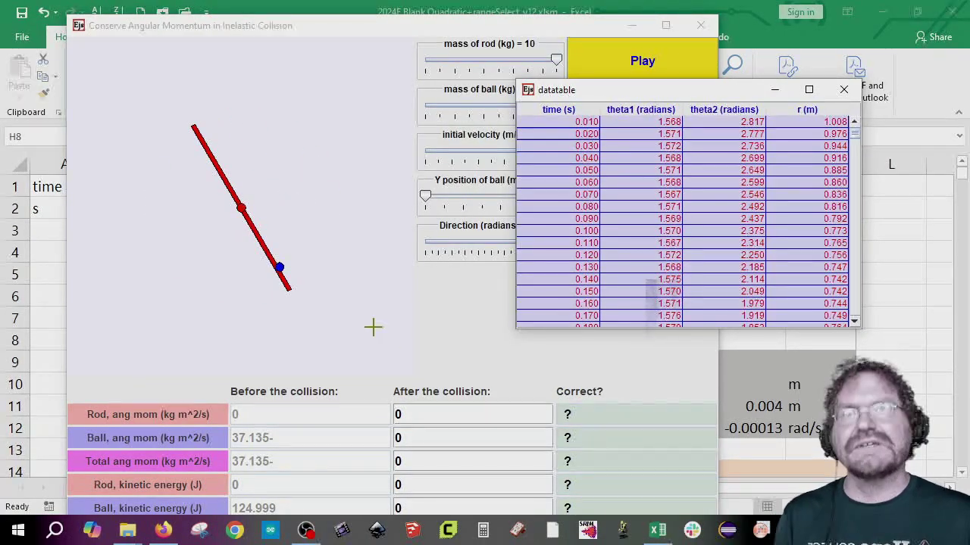
{"action": "key", "text": "alt+Tab"}
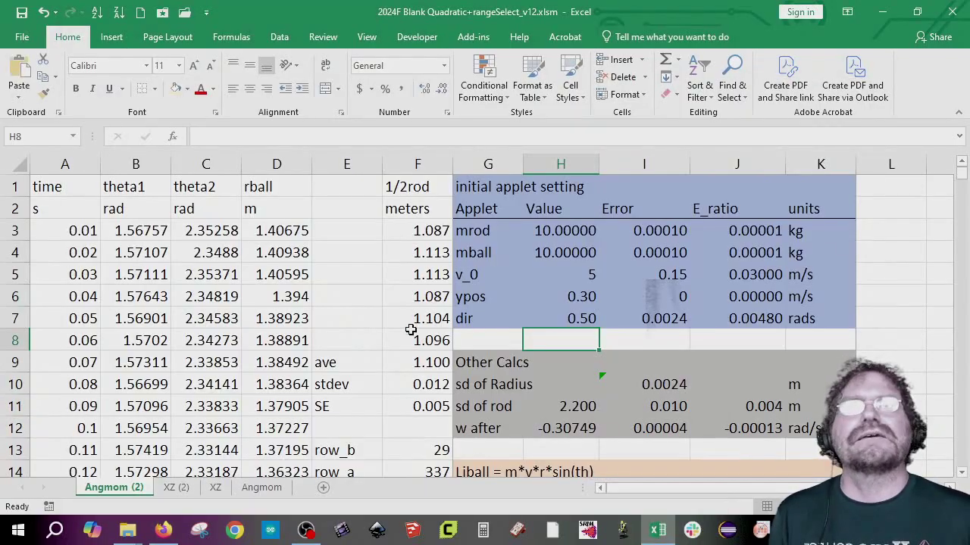
{"action": "left_click", "coordinate": [71, 230]}
{"action": "right_click", "coordinate": [59, 231]}
{"action": "left_click", "coordinate": [91, 253]}
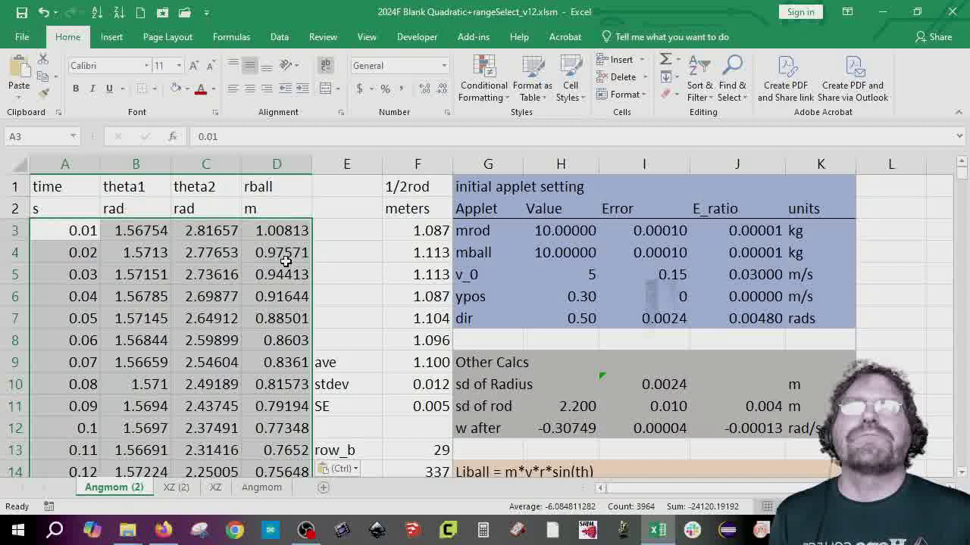
- Highlight the sd of Radius error cell I10, the w after cells H12:I12 and the row_b and row_a cells E13:F14 in light yellow
{"action": "left_click", "coordinate": [649, 384]}
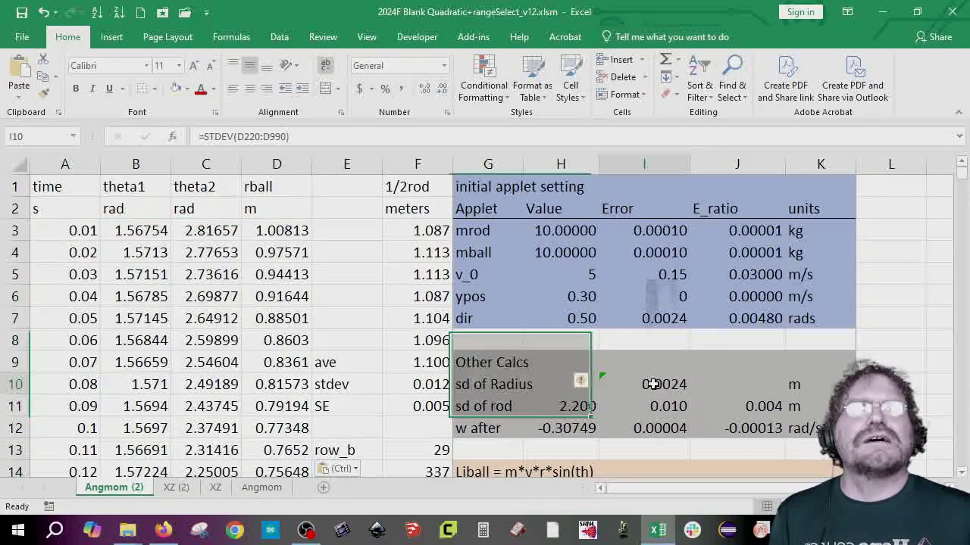
{"action": "left_click", "coordinate": [175, 90]}
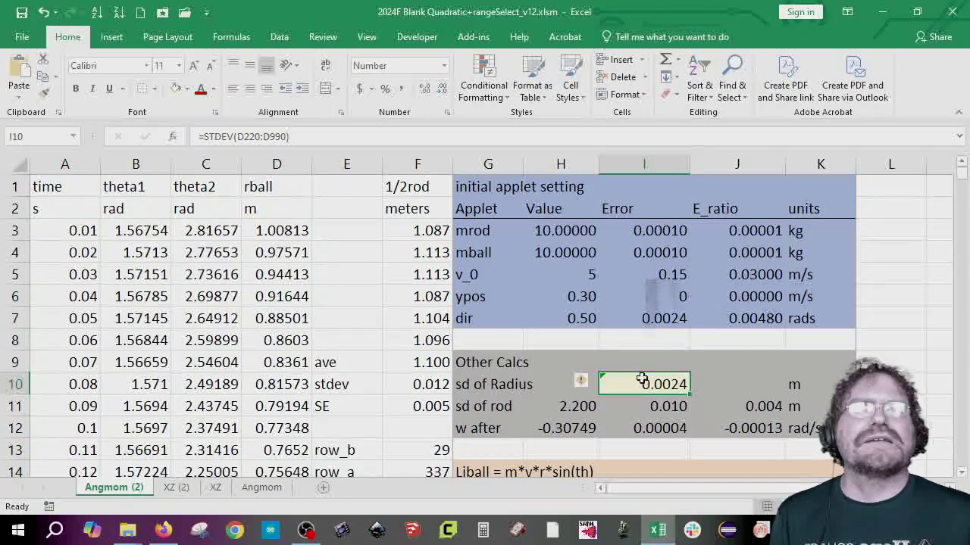
{"action": "left_click_drag", "start_coordinate": [535, 429], "coordinate": [652, 428]}
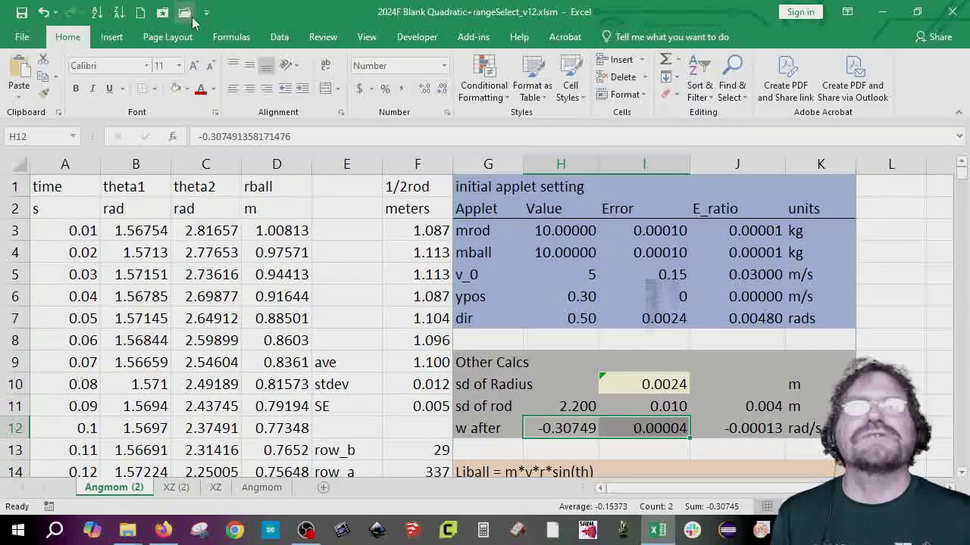
{"action": "left_click", "coordinate": [175, 89]}
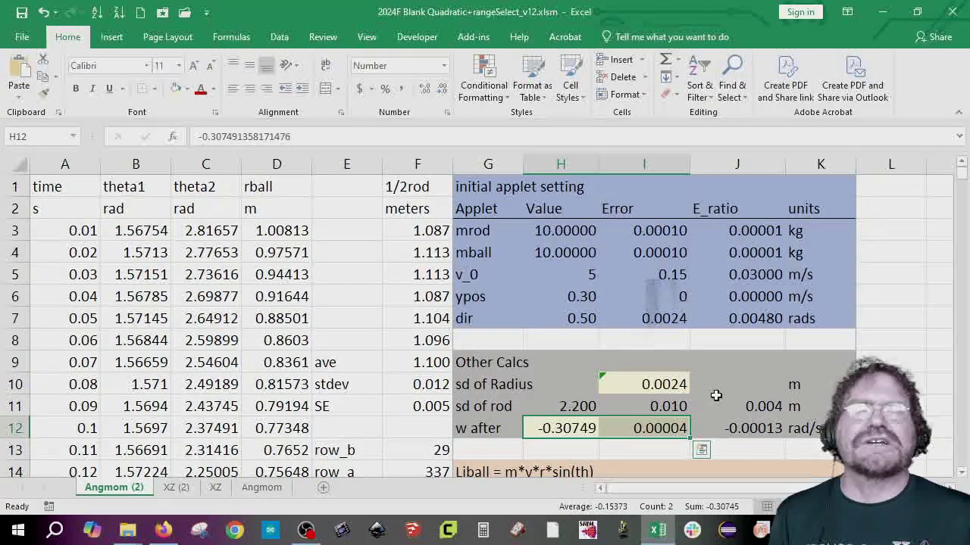
{"action": "scroll", "coordinate": [713, 394], "scroll_direction": "down", "scroll_amount": 2}
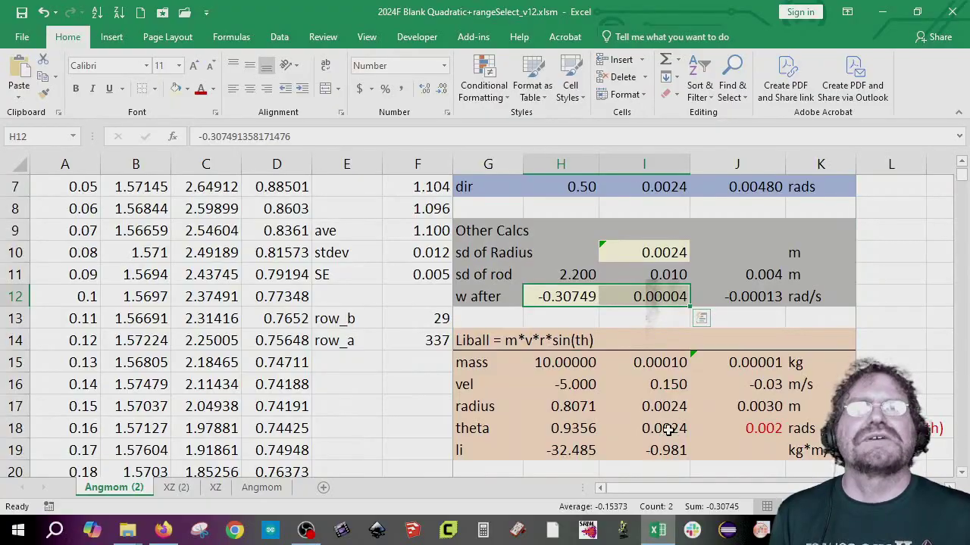
{"action": "left_click_drag", "start_coordinate": [339, 321], "coordinate": [422, 340]}
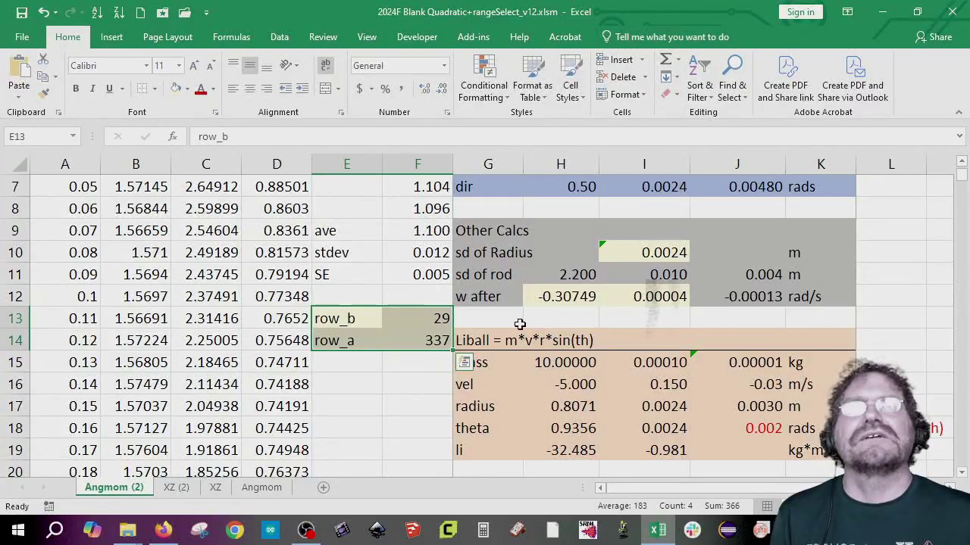
- Change the radius formula in H17 of the Angmom (2) sheet to =D39
{"action": "left_click", "coordinate": [584, 409]}
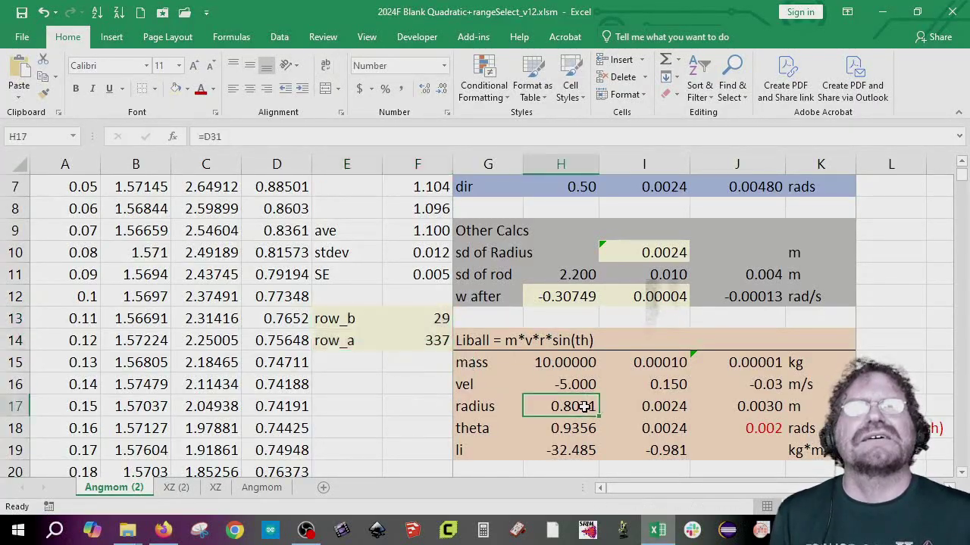
{"action": "double_click", "coordinate": [212, 137]}
{"action": "type", "text": "D39"}
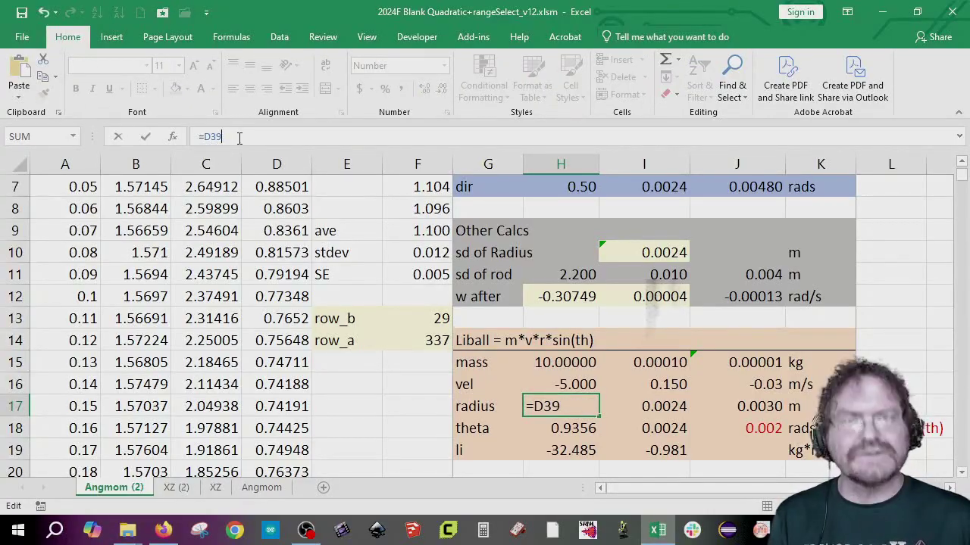
{"action": "key", "text": "Return"}
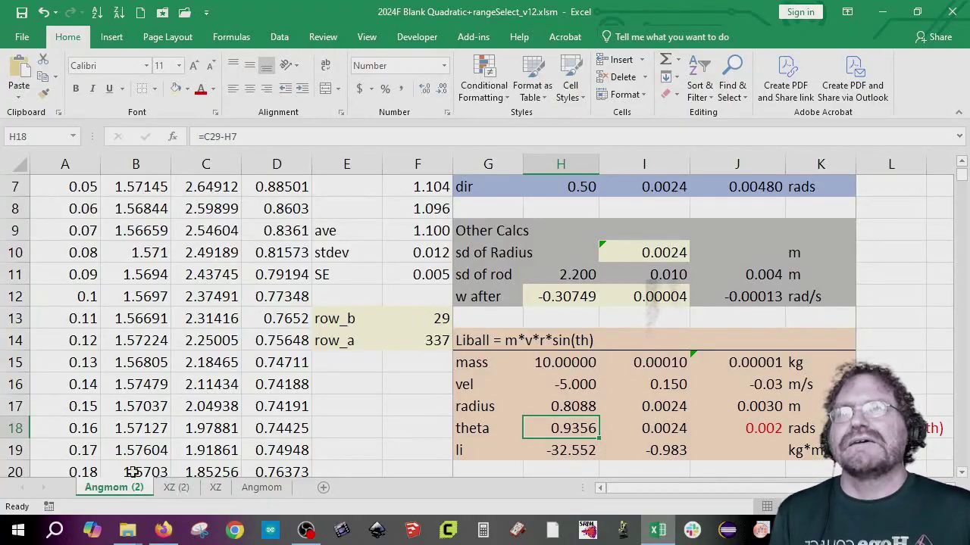
- Copy the time and theta1 columns from Angmom (2) and paste them as values into columns C and D of XZ (2)
{"action": "scroll", "coordinate": [123, 303], "scroll_direction": "up", "scroll_amount": 2}
{"action": "left_click_drag", "start_coordinate": [72, 163], "coordinate": [123, 164]}
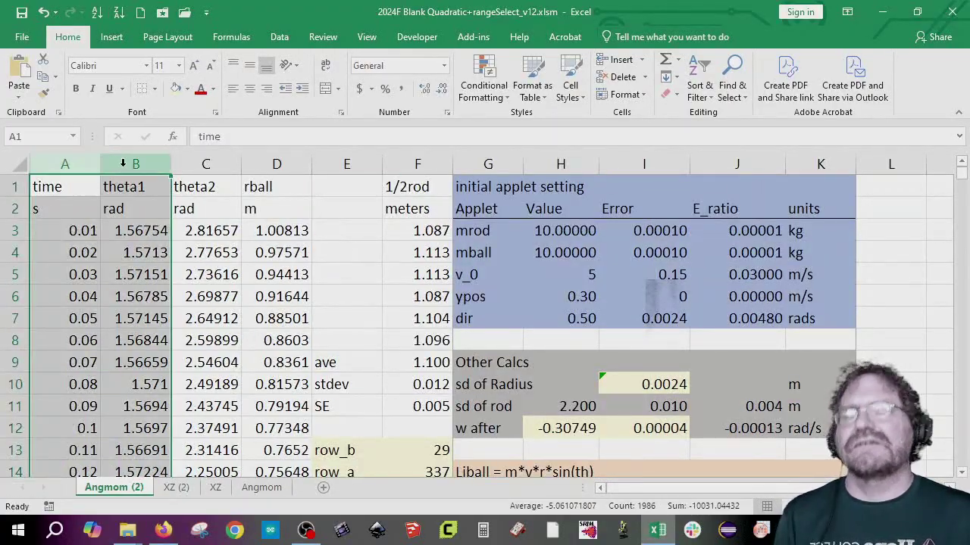
{"action": "key", "text": "ctrl+c"}
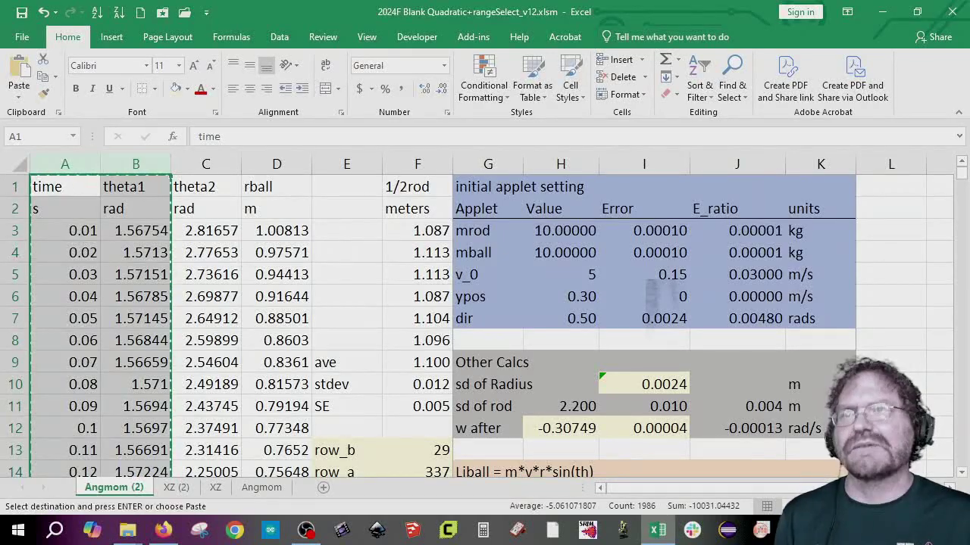
{"action": "left_click", "coordinate": [176, 487]}
{"action": "left_click_drag", "start_coordinate": [720, 488], "coordinate": [651, 488]}
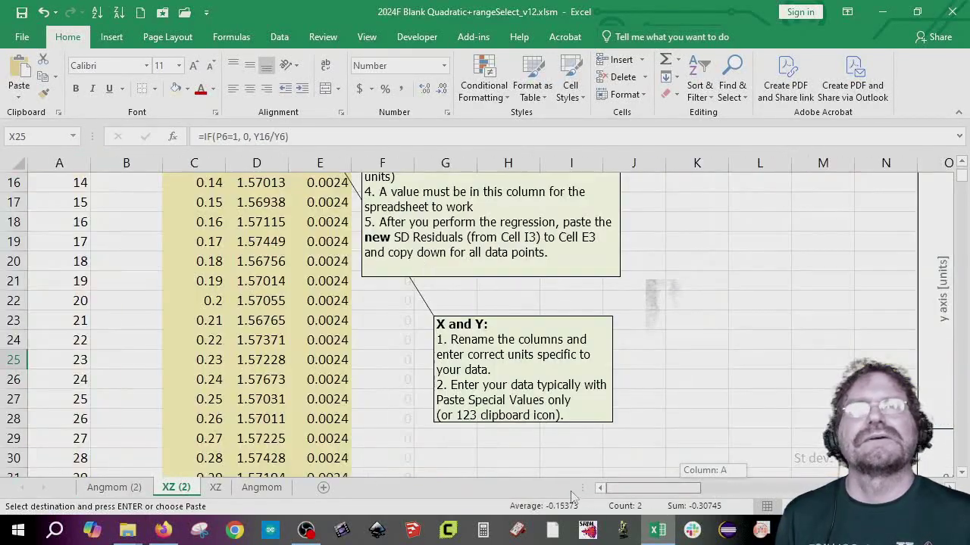
{"action": "scroll", "coordinate": [235, 284], "scroll_direction": "up", "scroll_amount": 5}
{"action": "right_click", "coordinate": [191, 162]}
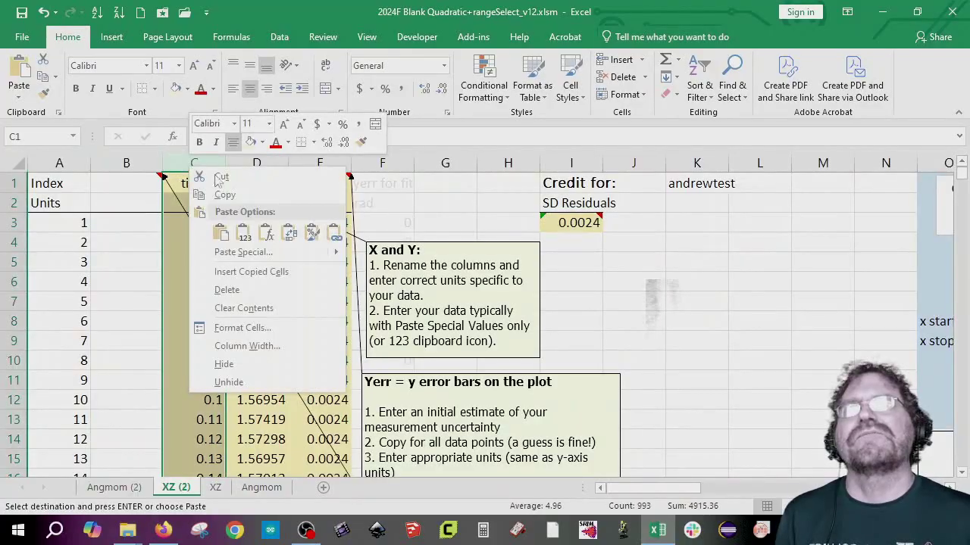
{"action": "left_click", "coordinate": [251, 219]}
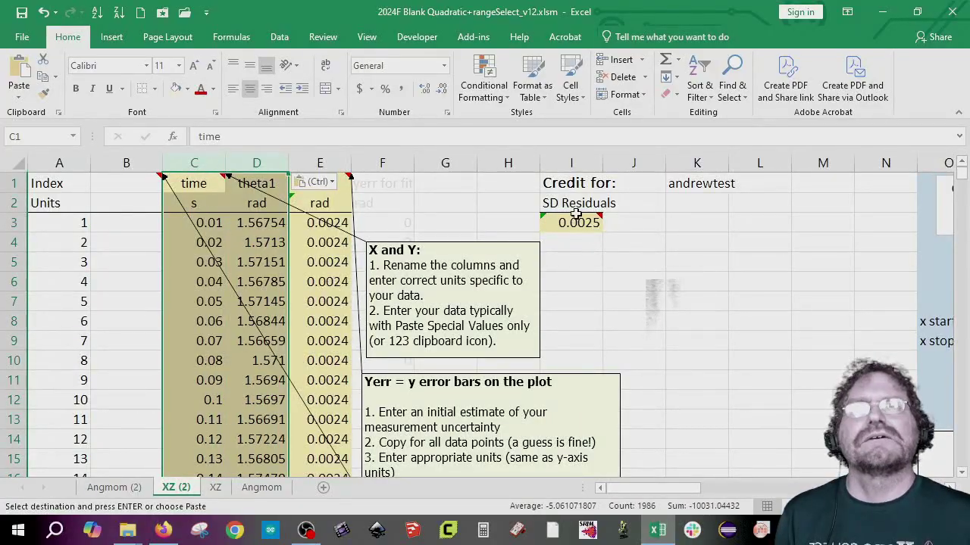
{"action": "key", "text": "Escape"}
{"action": "mouse_move", "coordinate": [630, 489]}
{"action": "left_mouse_down"}
{"action": "mouse_move", "coordinate": [646, 488]}
{"action": "mouse_move", "coordinate": [621, 489]}
{"action": "left_mouse_up"}
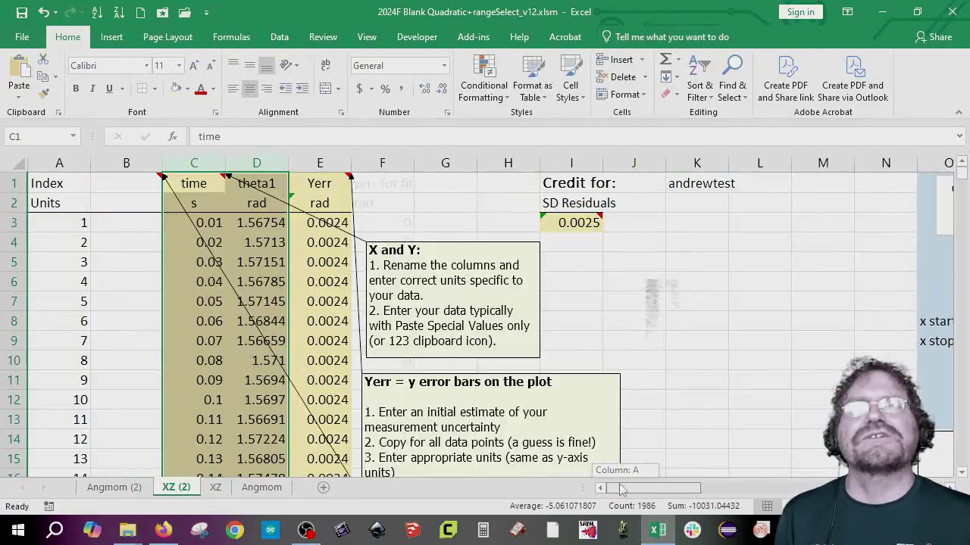
- Copy the SD Residuals value from I3 into Yerr cell E3 as a value and fill it down for all data points
{"action": "left_click", "coordinate": [560, 222]}
{"action": "key", "text": "ctrl+c"}
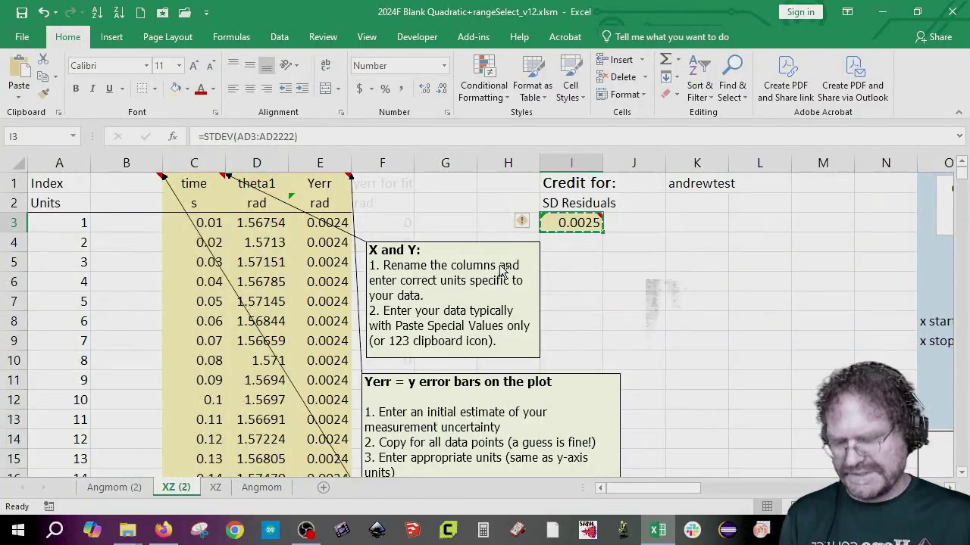
{"action": "left_click", "coordinate": [328, 223]}
{"action": "right_click", "coordinate": [328, 222]}
{"action": "left_click", "coordinate": [376, 256]}
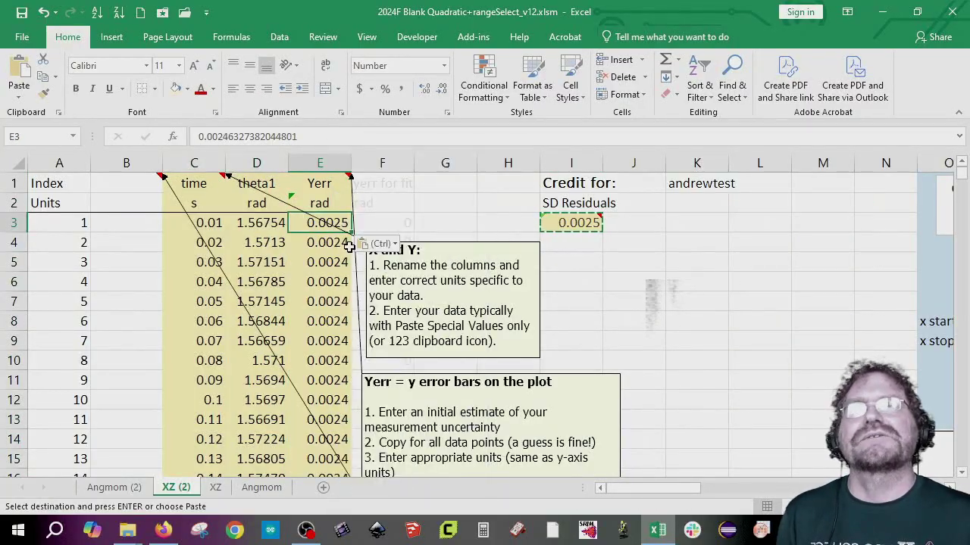
{"action": "double_click", "coordinate": [350, 232]}
- Copy the a2 fitted value and standard error from XZ (2) and paste them as values into the w after cells H12:I12 of Angmom (2)
{"action": "left_click_drag", "start_coordinate": [691, 490], "coordinate": [746, 491]}
{"action": "scroll", "coordinate": [712, 375], "scroll_direction": "down", "scroll_amount": 4}
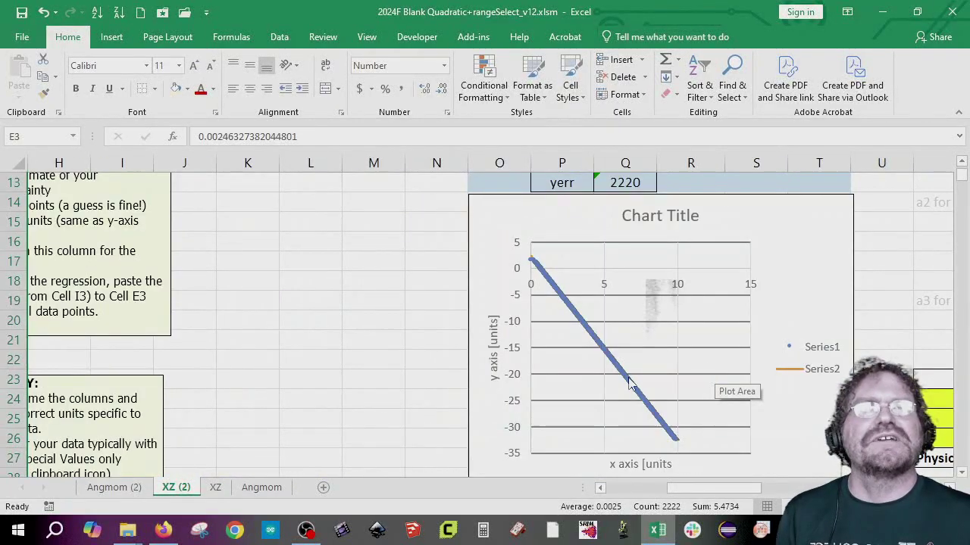
{"action": "scroll", "coordinate": [628, 384], "scroll_direction": "down", "scroll_amount": 4}
{"action": "scroll", "coordinate": [643, 379], "scroll_direction": "down", "scroll_amount": 2}
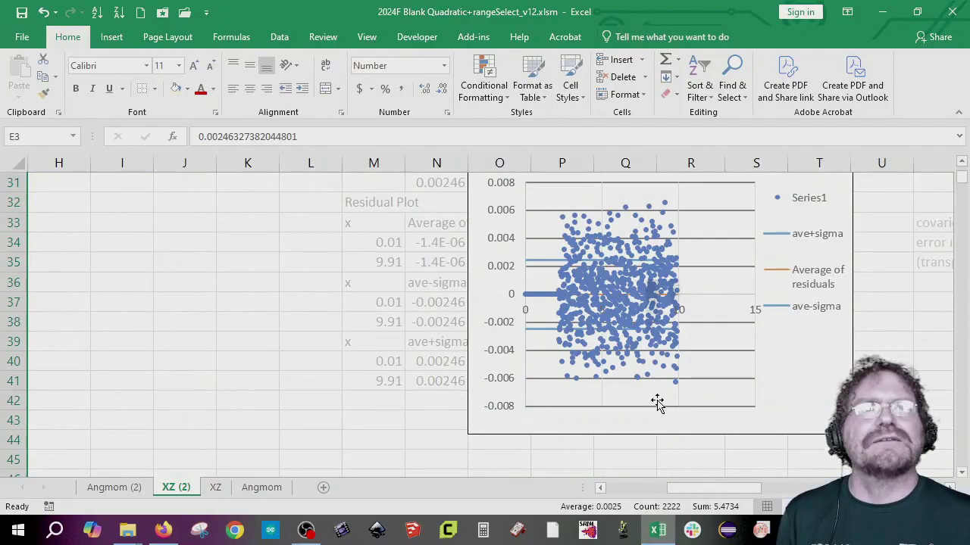
{"action": "scroll", "coordinate": [613, 413], "scroll_direction": "up", "scroll_amount": 10}
{"action": "left_click_drag", "start_coordinate": [721, 494], "coordinate": [799, 493]}
{"action": "scroll", "coordinate": [799, 439], "scroll_direction": "down", "scroll_amount": 3}
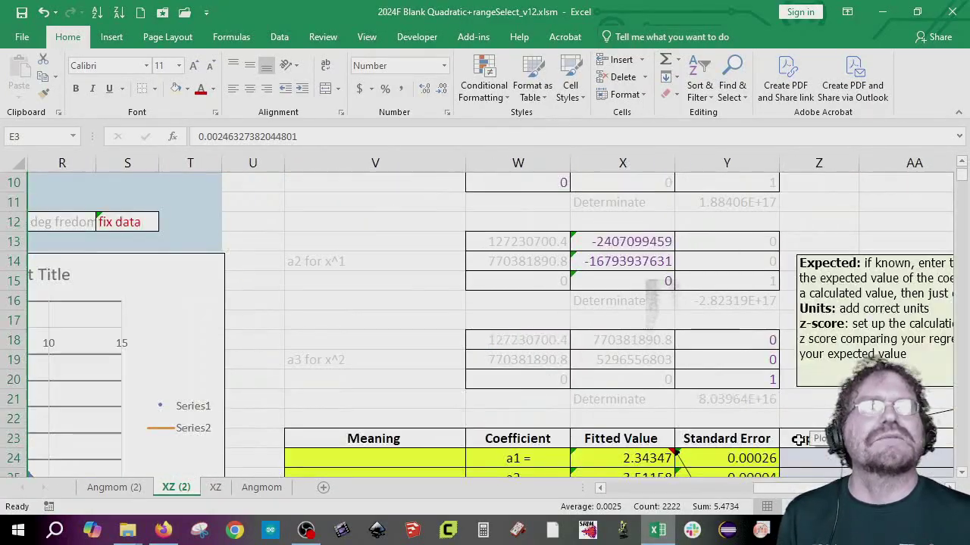
{"action": "scroll", "coordinate": [799, 440], "scroll_direction": "down", "scroll_amount": 1}
{"action": "left_click_drag", "start_coordinate": [658, 419], "coordinate": [734, 419]}
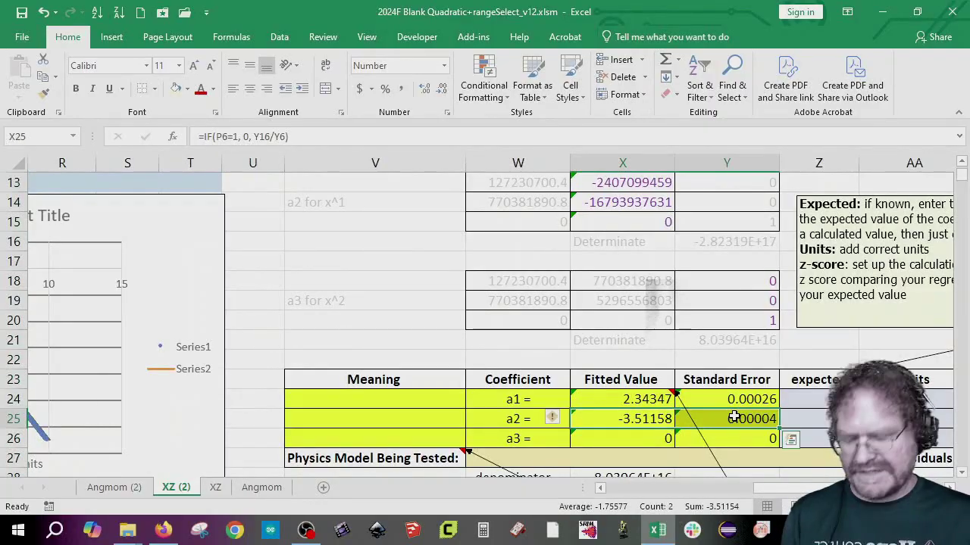
{"action": "key", "text": "ctrl+c"}
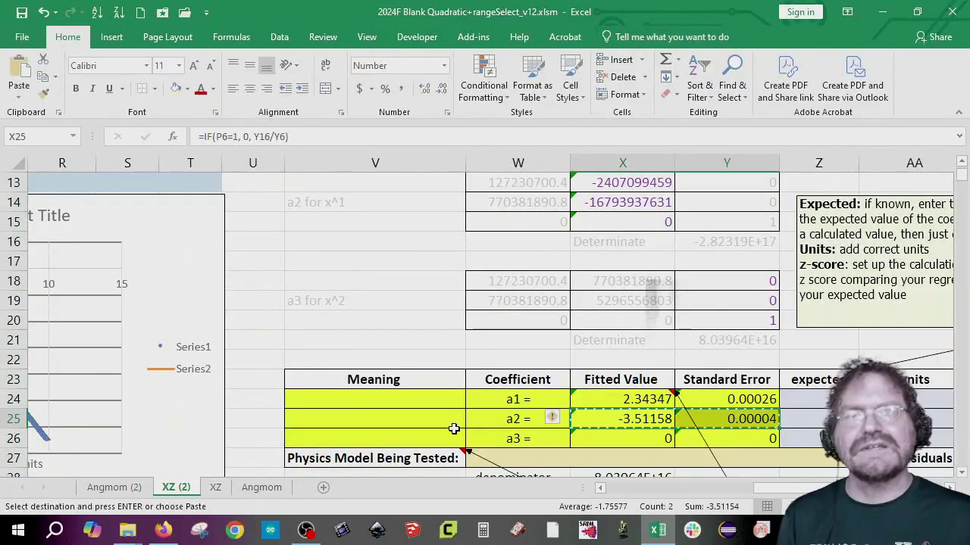
{"action": "left_click", "coordinate": [113, 487]}
{"action": "left_click", "coordinate": [547, 428]}
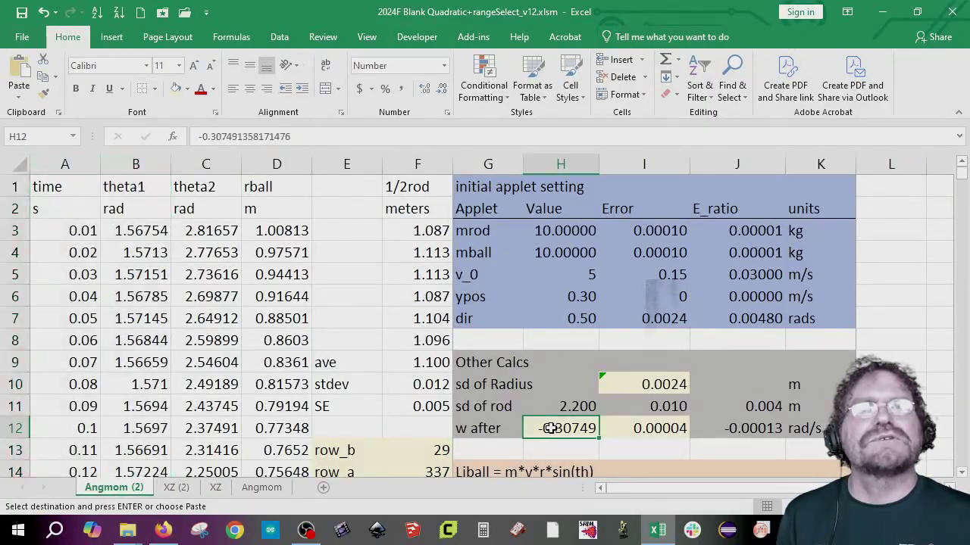
{"action": "right_click", "coordinate": [544, 428]}
{"action": "left_click", "coordinate": [580, 113]}
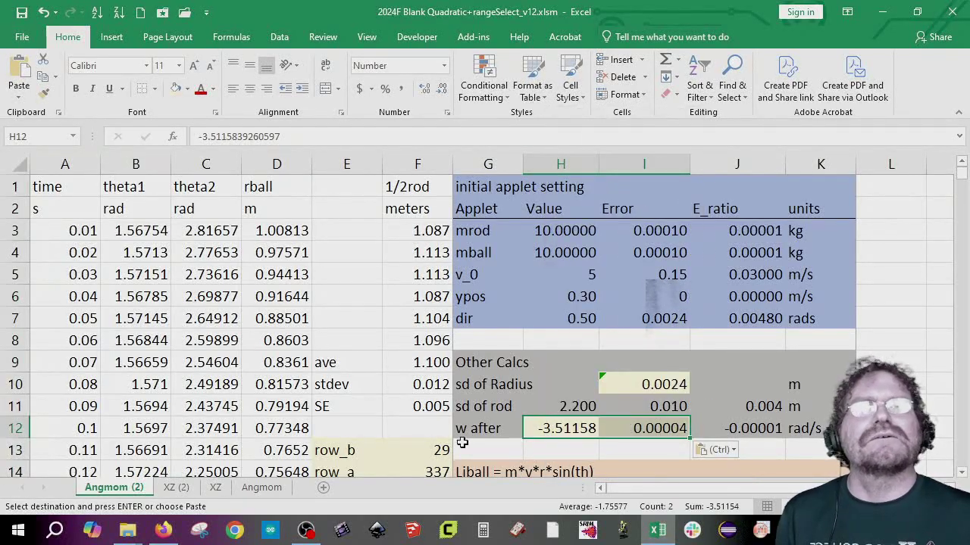
- Copy the SD Residuals from I3 of XZ (2) and paste it as a value into sd of Radius cell I10 of Angmom (2)
{"action": "left_click", "coordinate": [182, 488]}
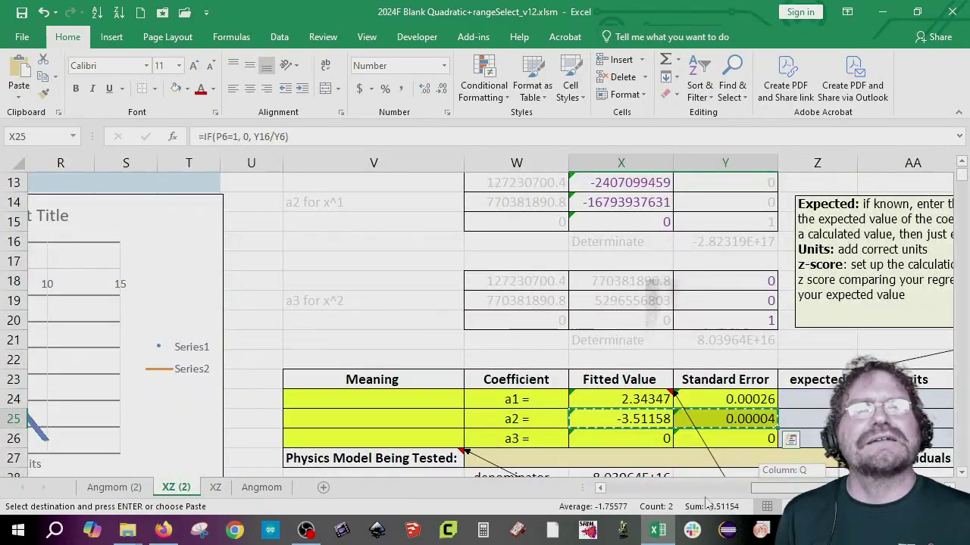
{"action": "left_click_drag", "start_coordinate": [776, 488], "coordinate": [606, 488]}
{"action": "scroll", "coordinate": [572, 485], "scroll_direction": "up", "scroll_amount": 4}
{"action": "left_click", "coordinate": [564, 222]}
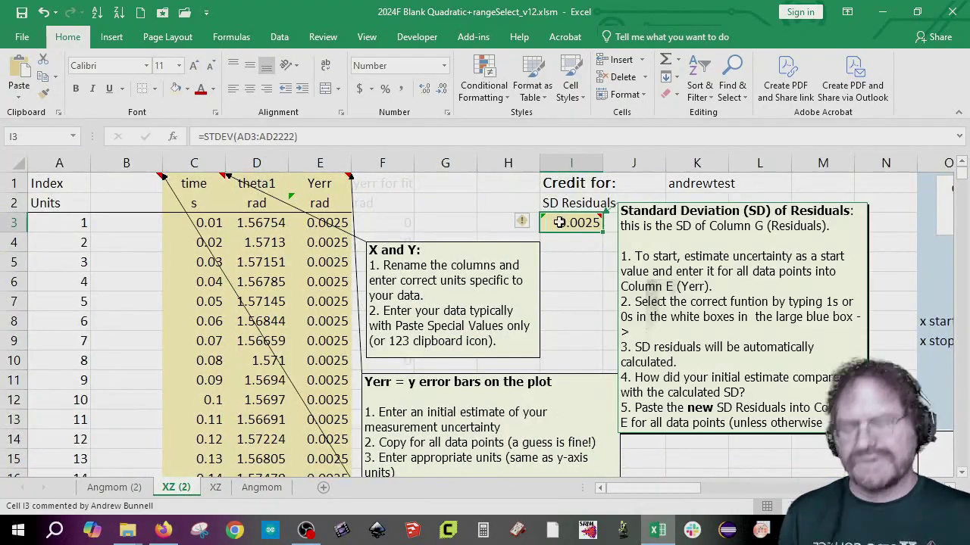
{"action": "key", "text": "ctrl+c"}
{"action": "left_click", "coordinate": [132, 491]}
{"action": "left_click", "coordinate": [650, 385]}
{"action": "right_click", "coordinate": [652, 385]}
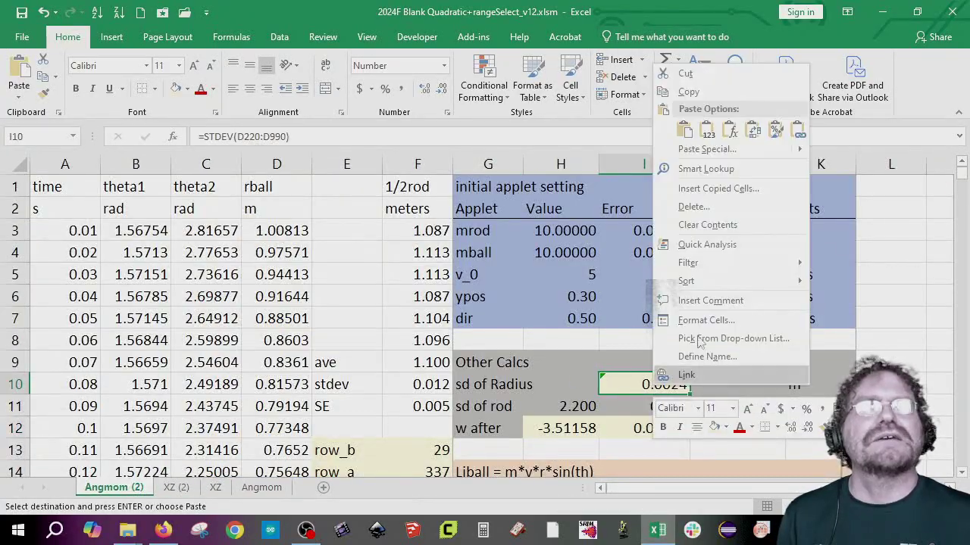
{"action": "left_click", "coordinate": [706, 131]}
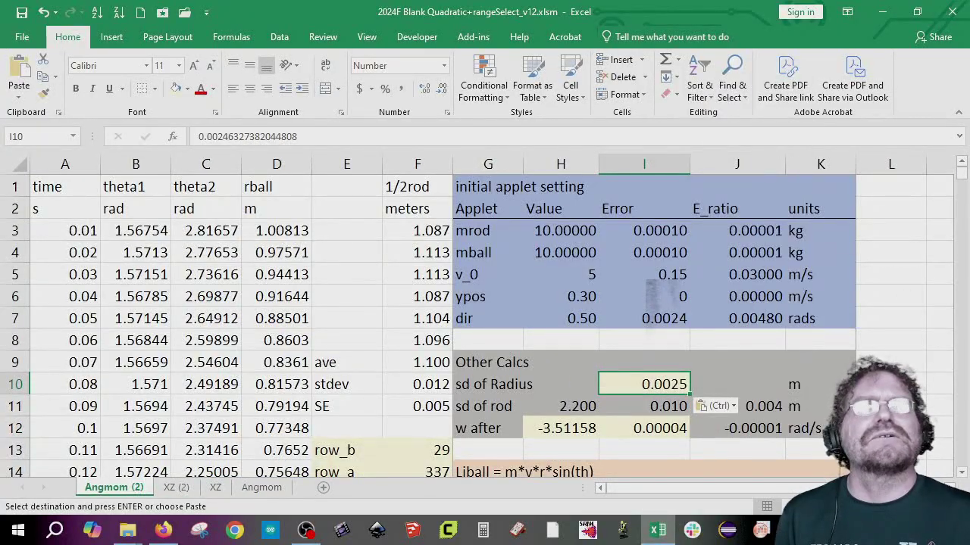
- Compare the li result in H19 with the ball's angular momentum before the collision in the simulation window
{"action": "scroll", "coordinate": [589, 272], "scroll_direction": "down", "scroll_amount": 2}
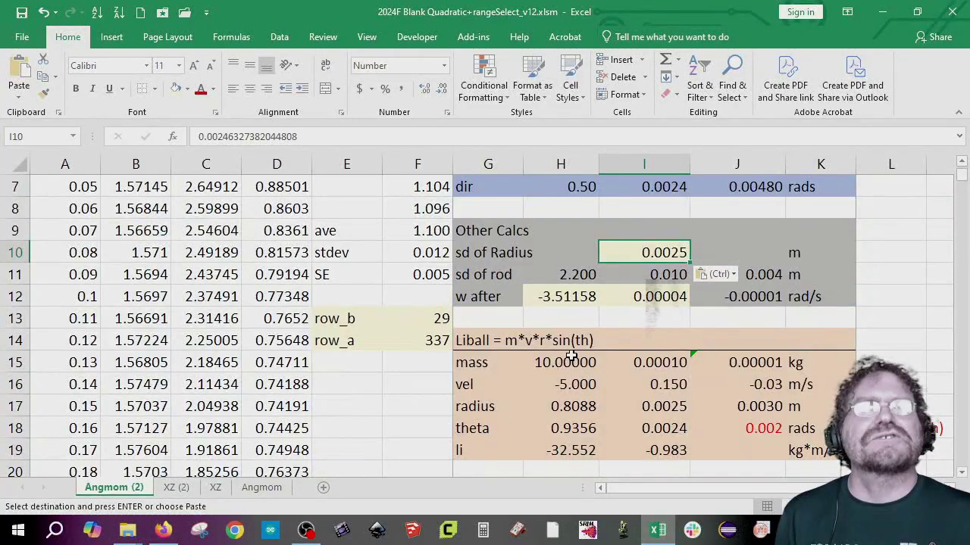
{"action": "left_click", "coordinate": [564, 452]}
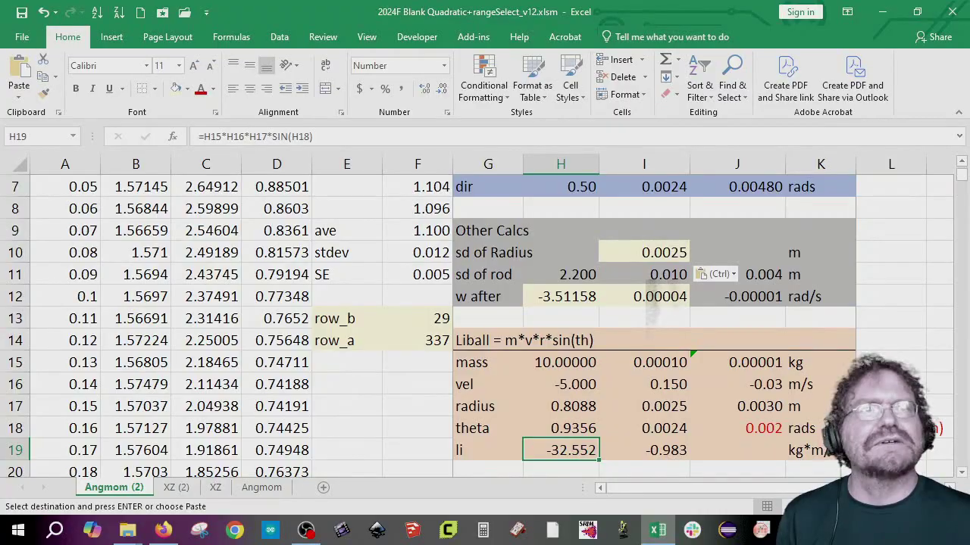
{"action": "mouse_move", "coordinate": [692, 530]}
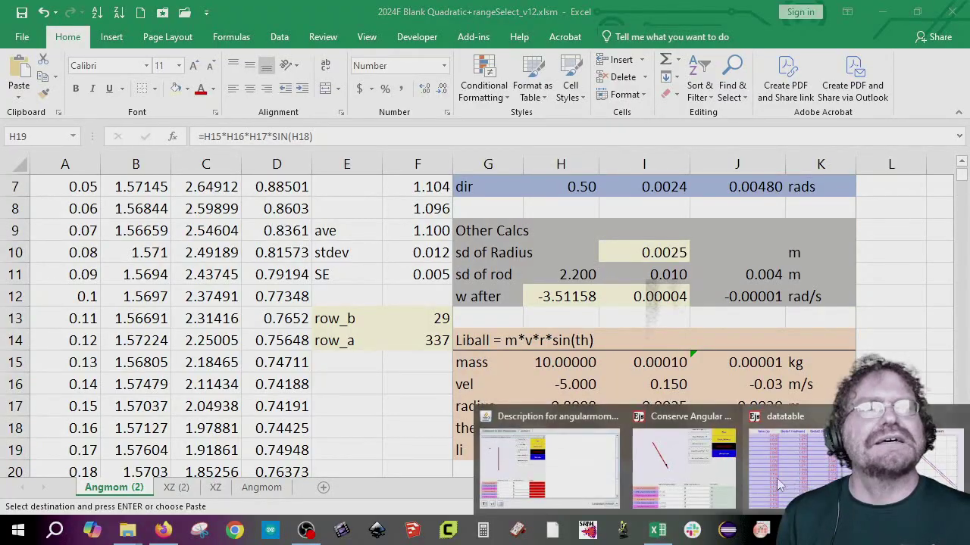
{"action": "left_click", "coordinate": [689, 483]}
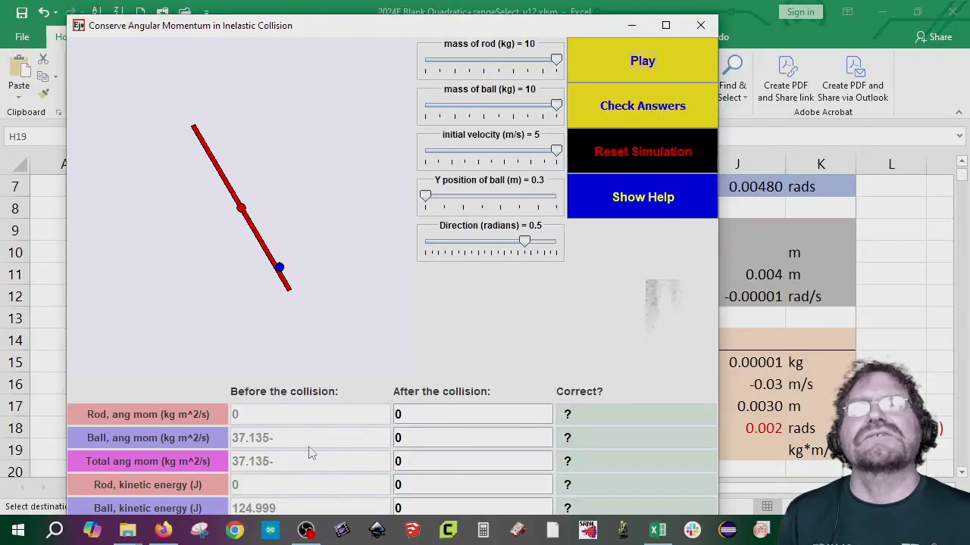
{"action": "left_click", "coordinate": [908, 353]}
- Recheck the initial applet settings in H3:H7 and the Liball calculation inputs on the Angmom (2) sheet
{"action": "scroll", "coordinate": [659, 398], "scroll_direction": "up", "scroll_amount": 2}
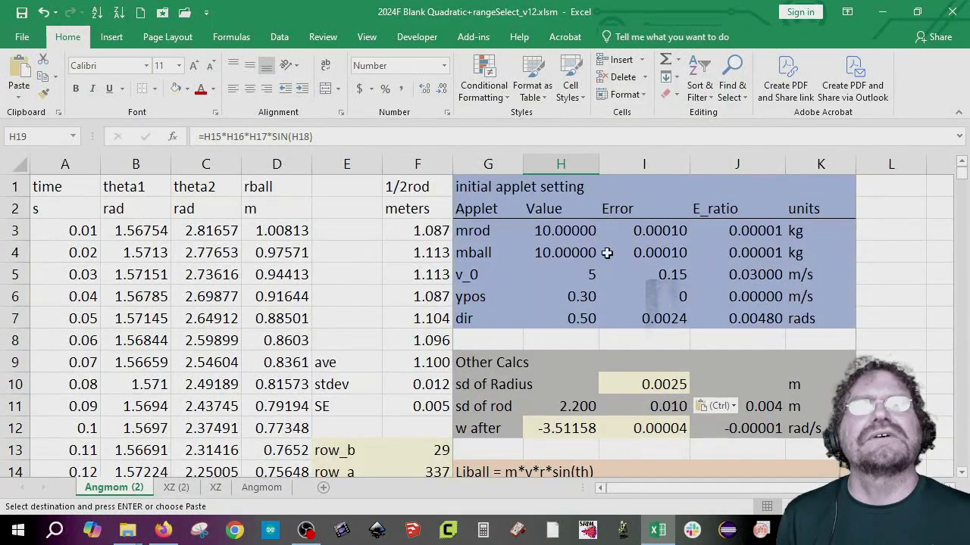
{"action": "left_click", "coordinate": [580, 231]}
{"action": "left_click", "coordinate": [578, 253]}
{"action": "left_click", "coordinate": [578, 277]}
{"action": "left_click", "coordinate": [587, 299]}
{"action": "left_click", "coordinate": [580, 316]}
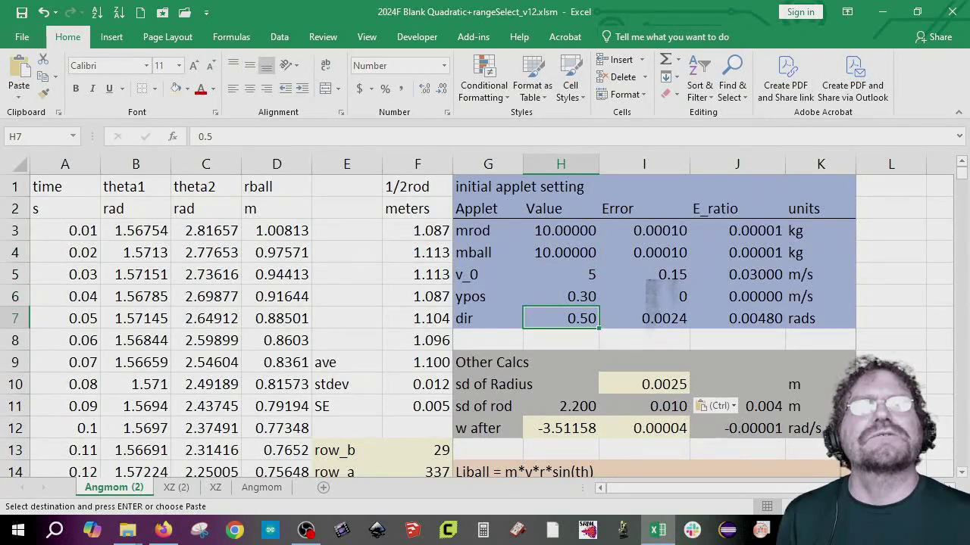
{"action": "scroll", "coordinate": [485, 326], "scroll_direction": "down", "scroll_amount": 4}
{"action": "scroll", "coordinate": [485, 325], "scroll_direction": "up", "scroll_amount": 2}
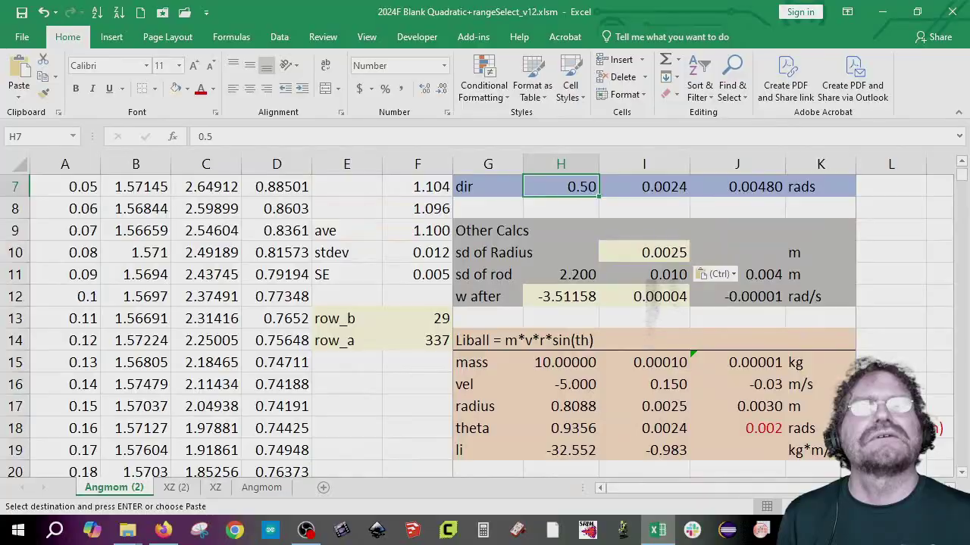
- Change the Liball radius formula in H17 to reference D29
{"action": "left_click", "coordinate": [549, 405]}
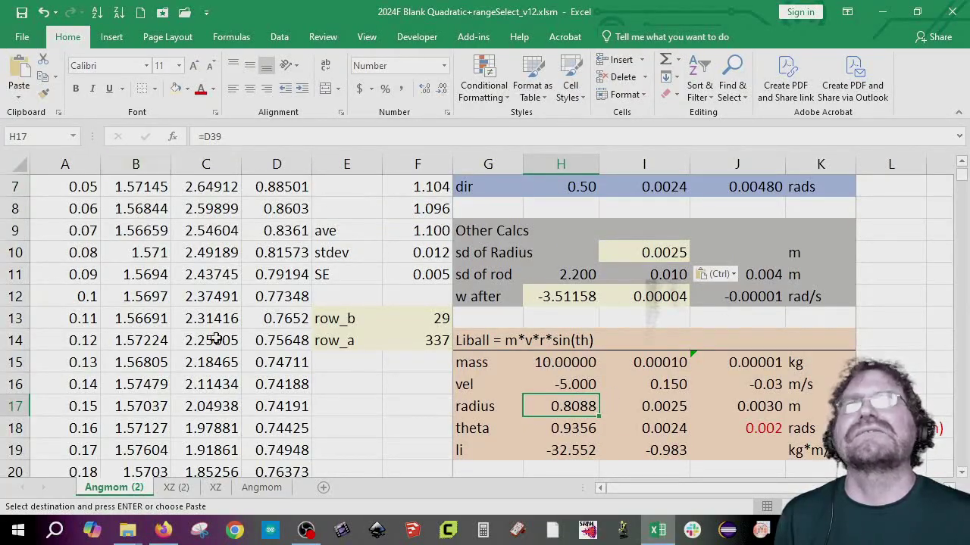
{"action": "left_click", "coordinate": [213, 136]}
{"action": "key", "text": "Return"}
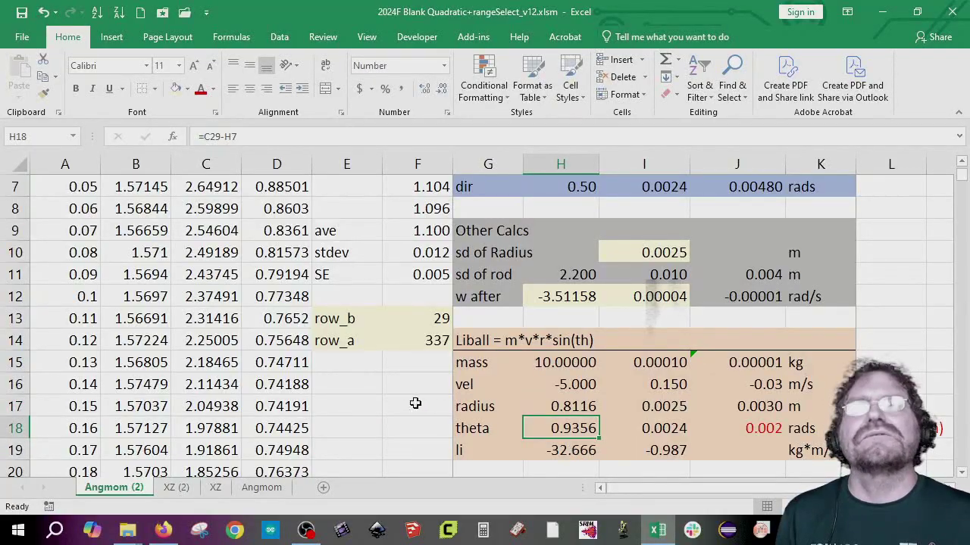
- Choose an earlier pre-collision data row and highlight A12:D12, at time 0.1, with the light yellow fill
{"action": "scroll", "coordinate": [414, 402], "scroll_direction": "down", "scroll_amount": 3}
{"action": "scroll", "coordinate": [260, 401], "scroll_direction": "down", "scroll_amount": 1}
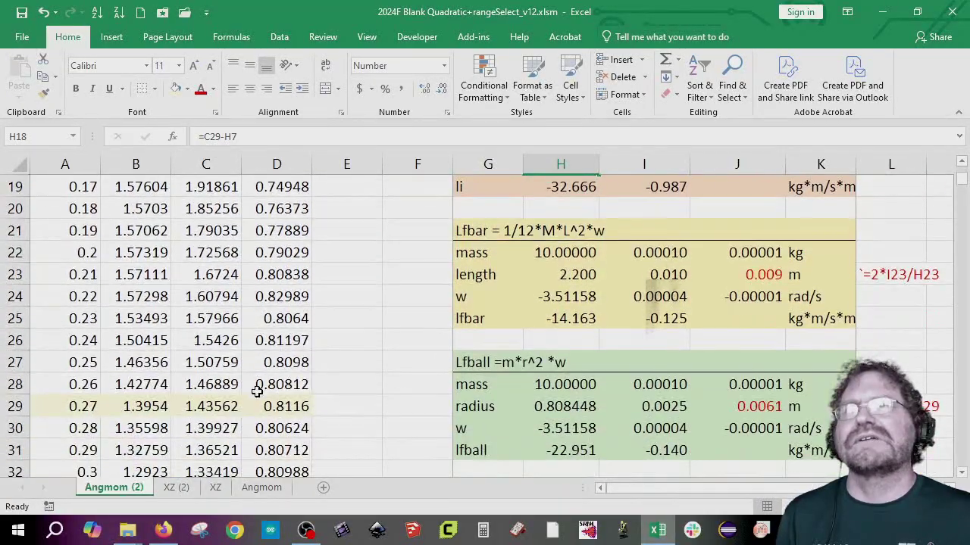
{"action": "left_click", "coordinate": [139, 405]}
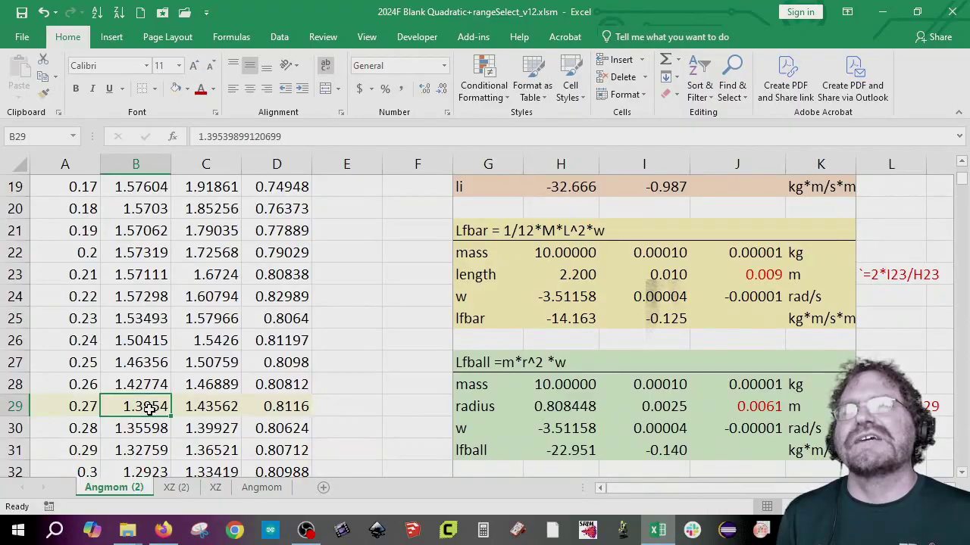
{"action": "scroll", "coordinate": [144, 309], "scroll_direction": "up", "scroll_amount": 2}
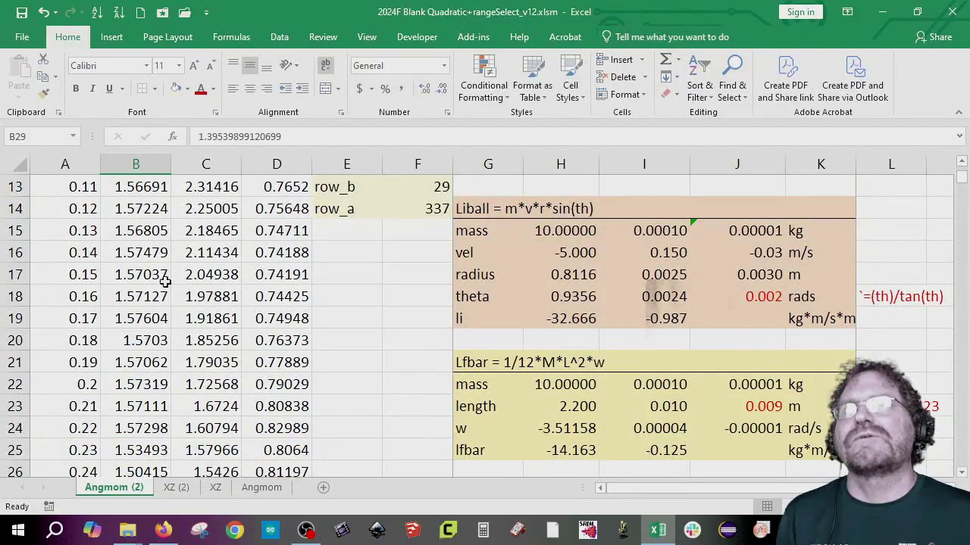
{"action": "scroll", "coordinate": [152, 301], "scroll_direction": "down", "scroll_amount": 2}
{"action": "scroll", "coordinate": [147, 333], "scroll_direction": "up", "scroll_amount": 1}
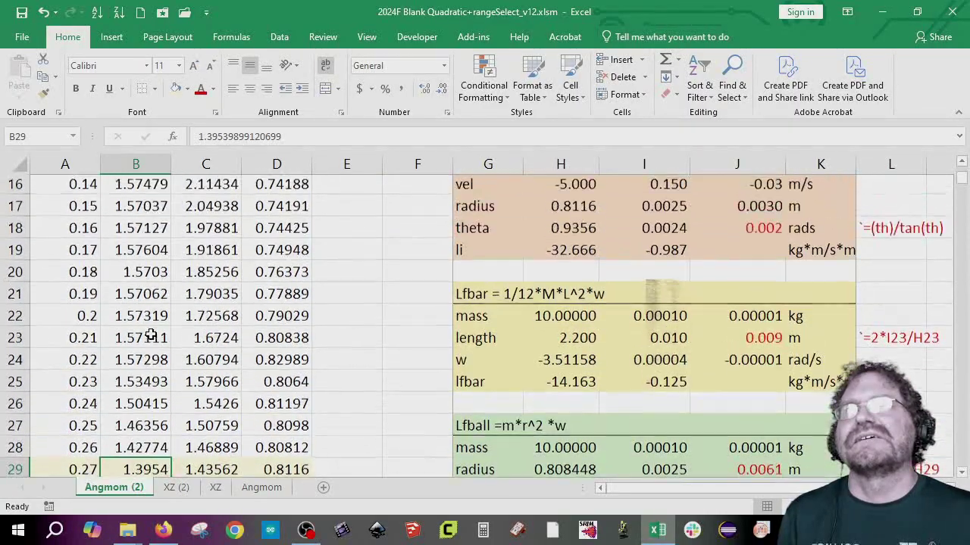
{"action": "left_click_drag", "start_coordinate": [54, 317], "coordinate": [276, 319]}
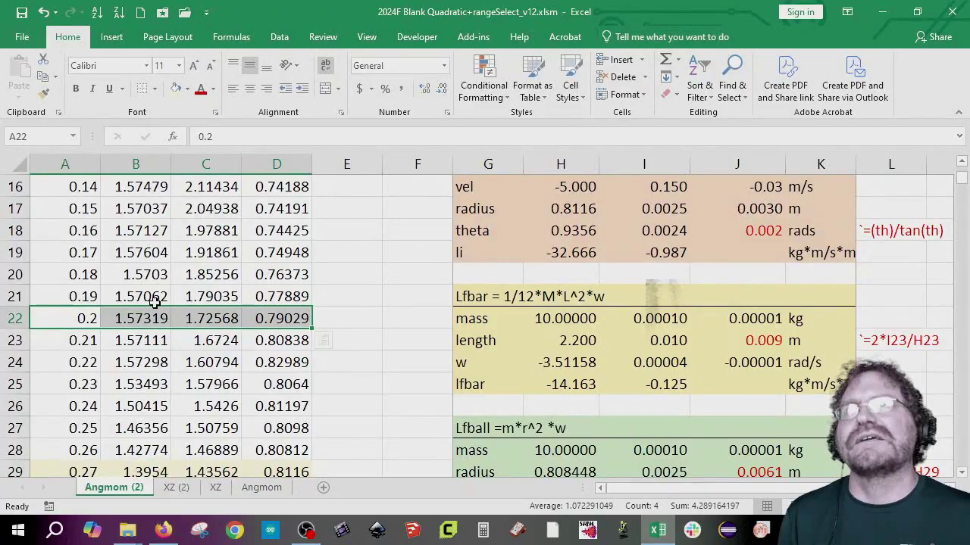
{"action": "scroll", "coordinate": [151, 303], "scroll_direction": "up", "scroll_amount": 2}
{"action": "scroll", "coordinate": [185, 311], "scroll_direction": "up", "scroll_amount": 1}
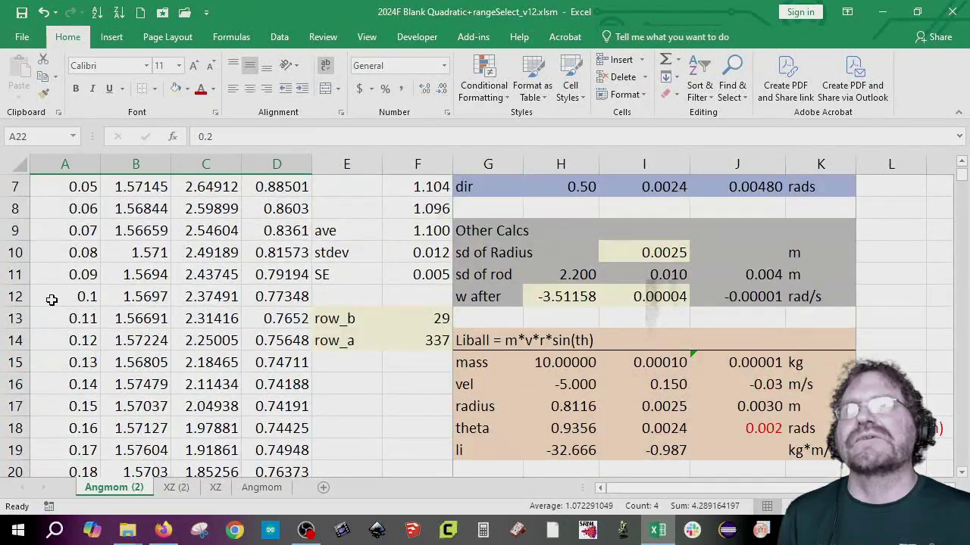
{"action": "left_click_drag", "start_coordinate": [52, 300], "coordinate": [277, 298]}
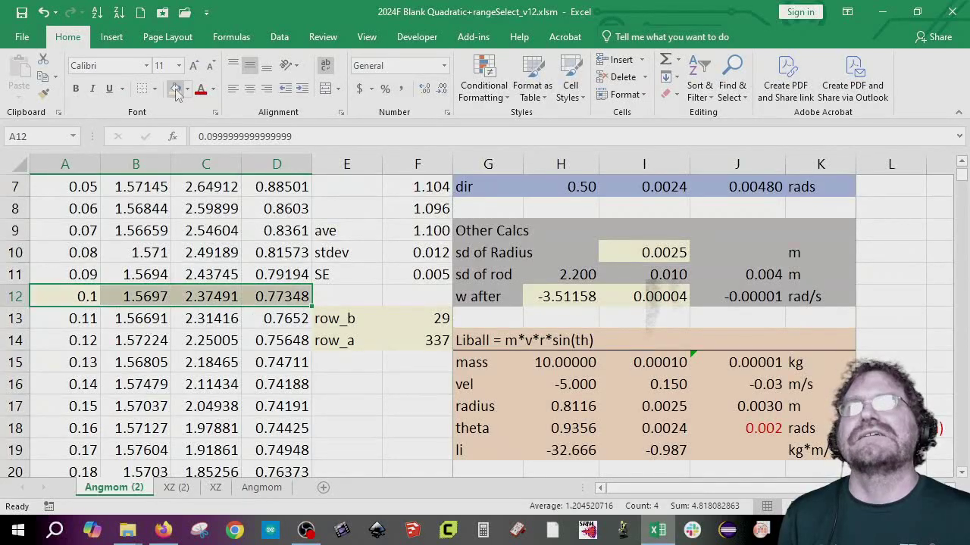
- Set row_b in F13 to 12
{"action": "left_click", "coordinate": [405, 324]}
{"action": "type", "text": "12"}
{"action": "key", "text": "Return"}
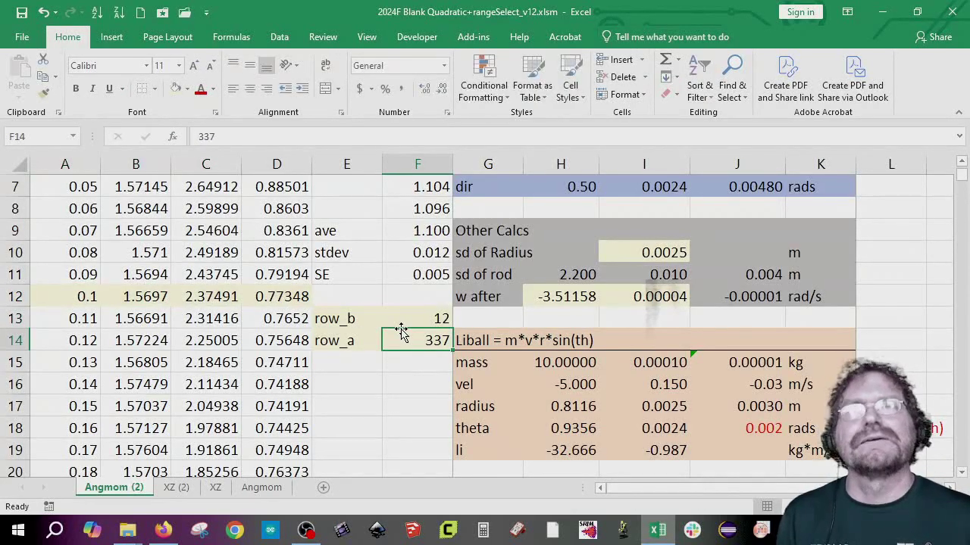
- Highlight the Liball radius and theta cells H17:H18 with the light yellow fill
{"action": "left_click", "coordinate": [570, 407]}
{"action": "double_click", "coordinate": [572, 406]}
{"action": "key", "text": "Return"}
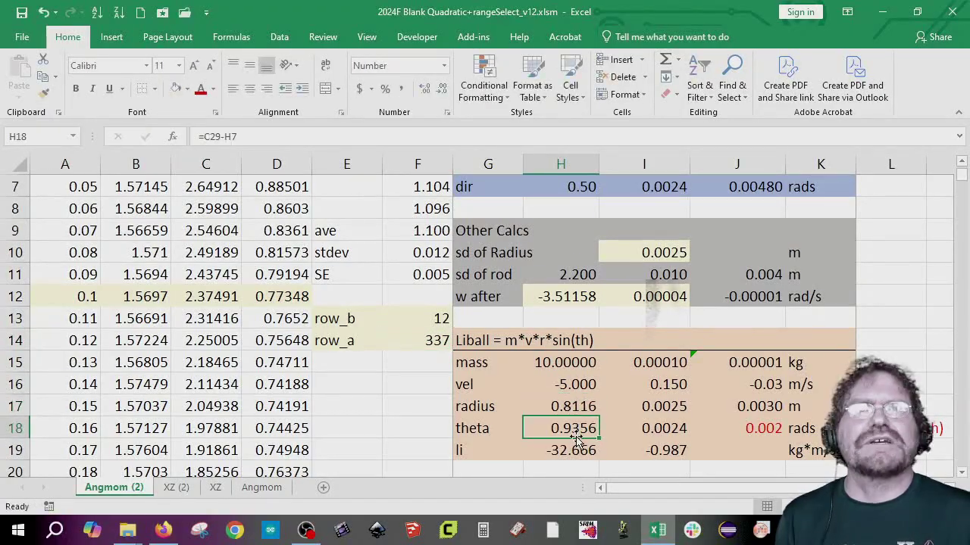
{"action": "left_click_drag", "start_coordinate": [562, 409], "coordinate": [564, 428]}
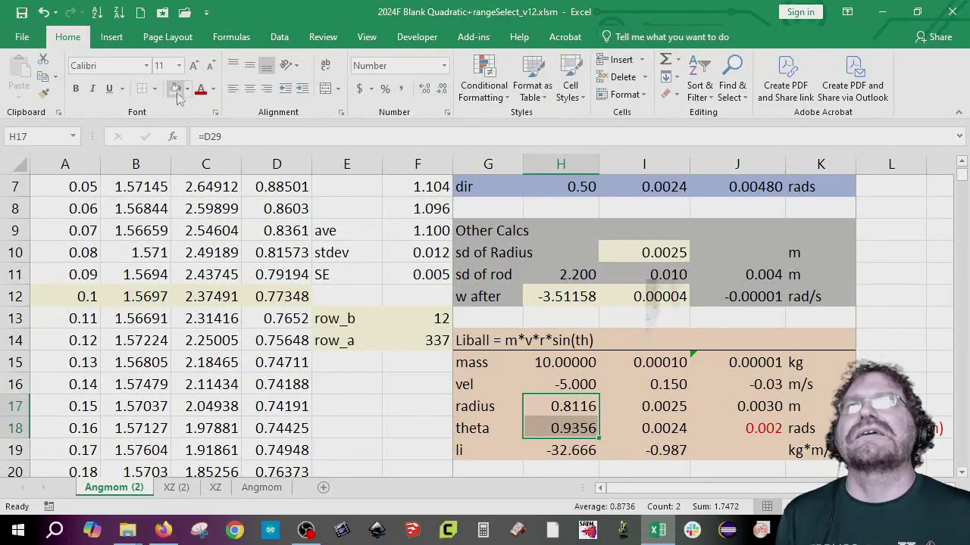
- Relink the Liball radius in H17 to D12 and the theta formula in H18 to C12-H7
{"action": "left_click", "coordinate": [562, 407]}
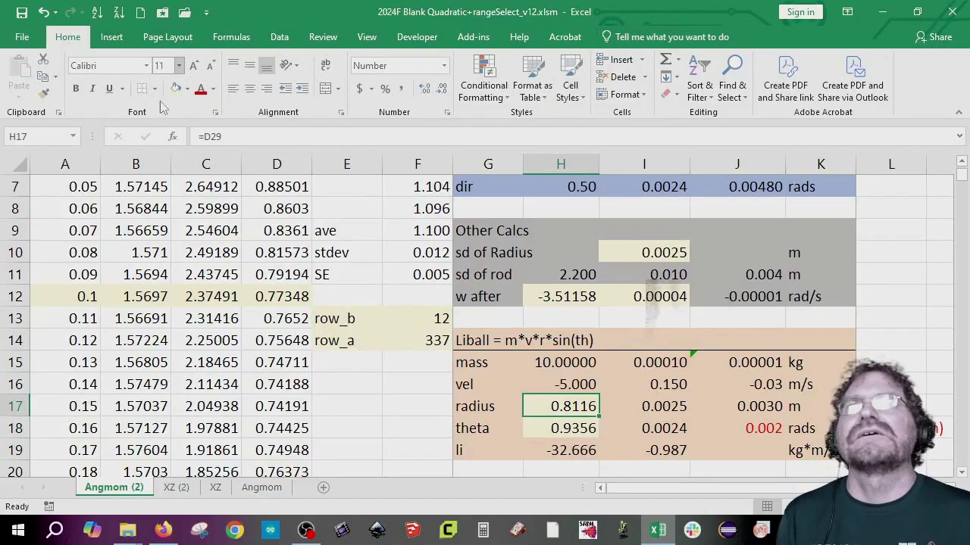
{"action": "left_click", "coordinate": [217, 136]}
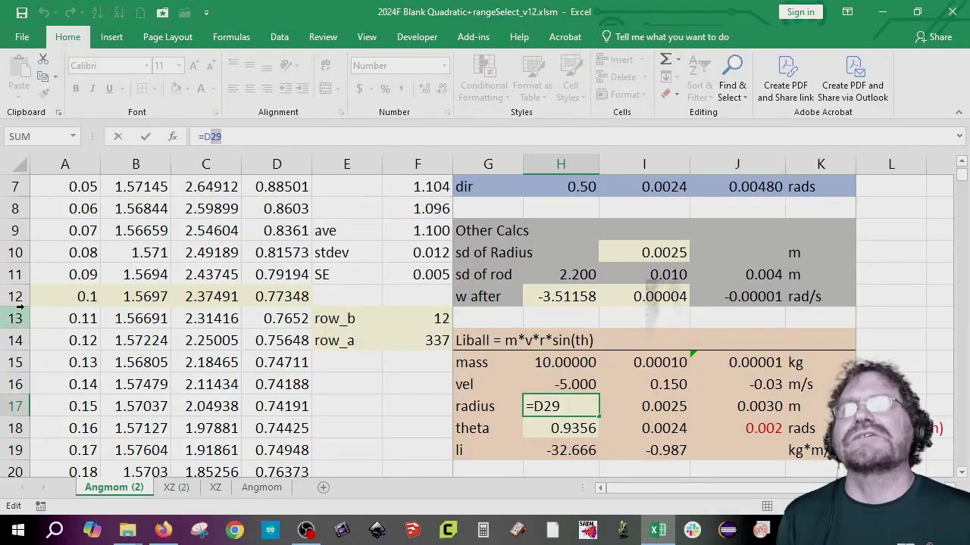
{"action": "left_click", "coordinate": [290, 296]}
{"action": "key", "text": "Return"}
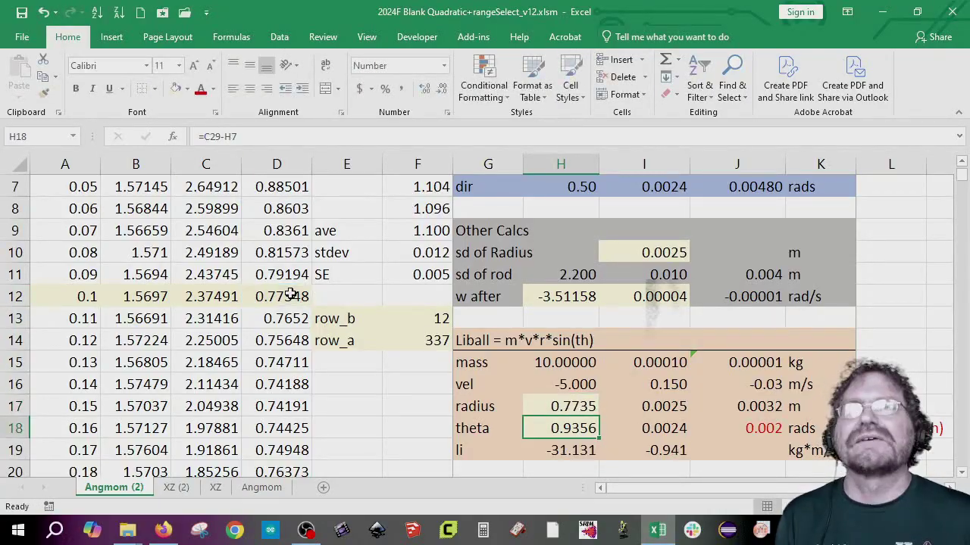
{"action": "left_click", "coordinate": [217, 136]}
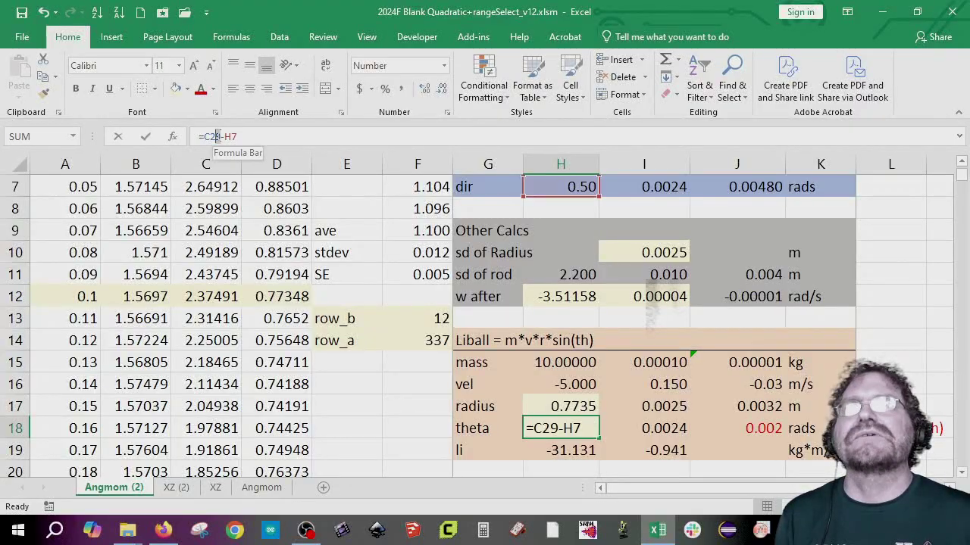
{"action": "left_click", "coordinate": [206, 296]}
{"action": "key", "text": "Return"}
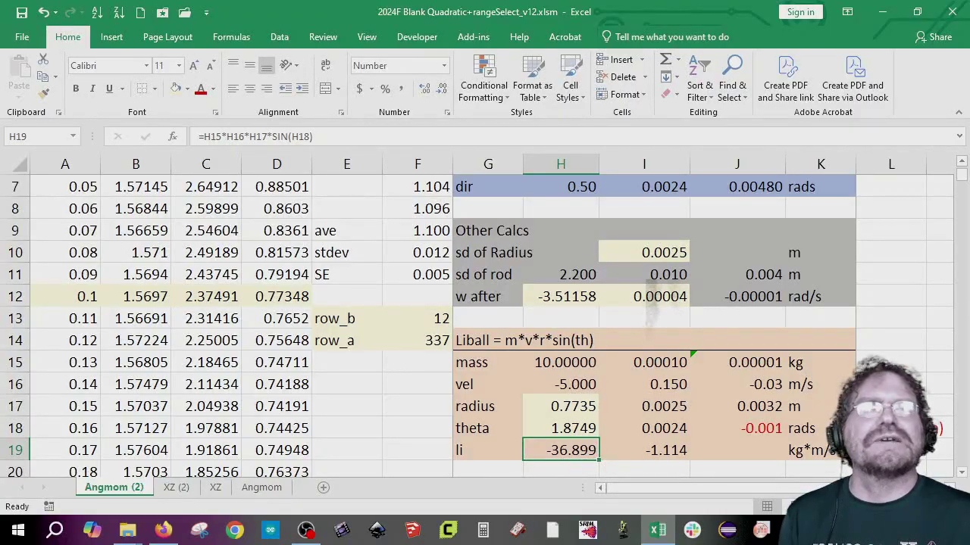
- Check the recalculated li in H19 against the ball's before-collision angular momentum in the simulation window, and return to the spreadsheet
{"action": "mouse_move", "coordinate": [727, 530]}
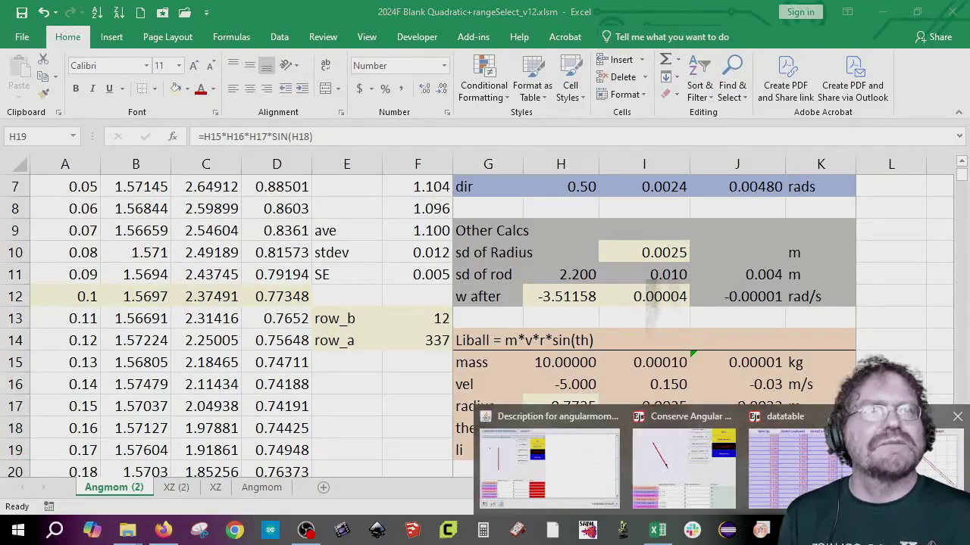
{"action": "left_click", "coordinate": [682, 462]}
{"action": "mouse_move", "coordinate": [727, 531]}
{"action": "left_click", "coordinate": [696, 483]}
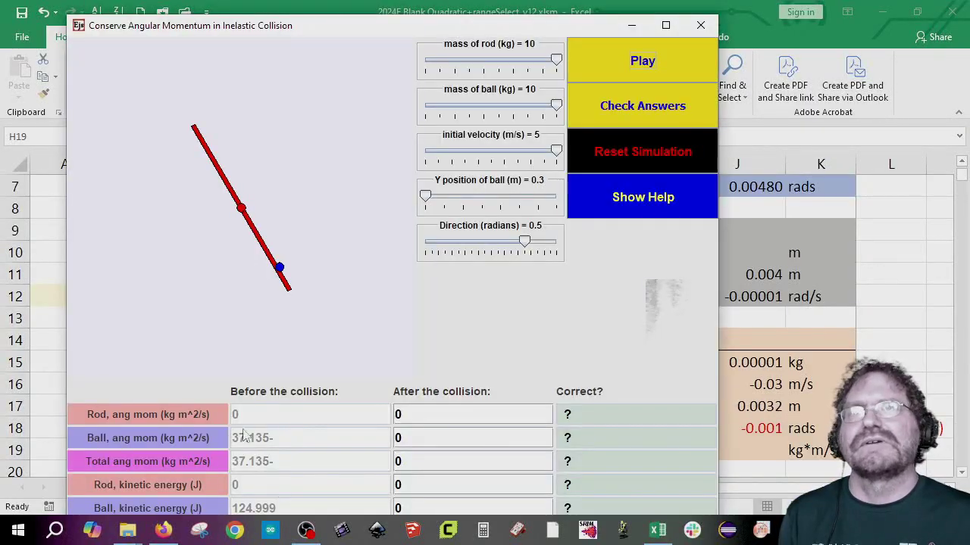
{"action": "left_click", "coordinate": [49, 407]}
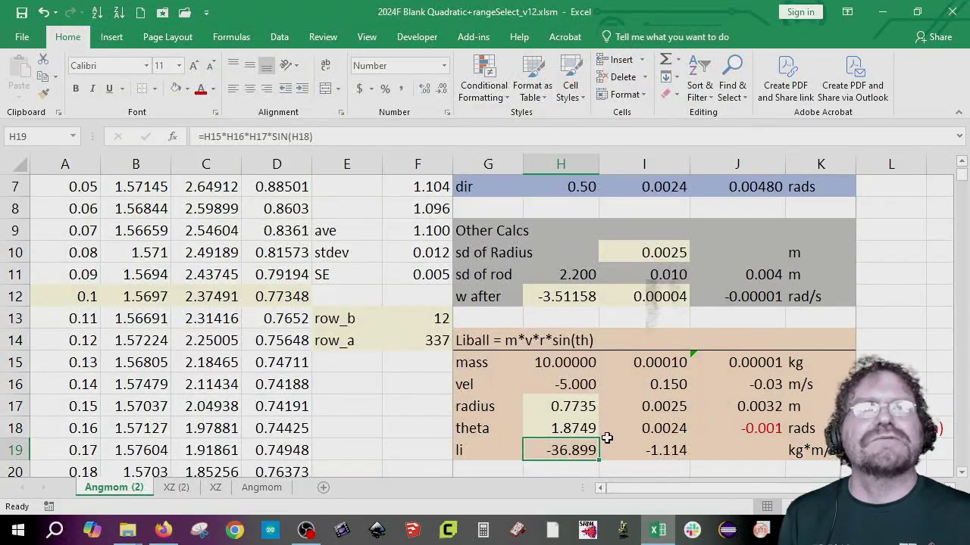
- Review the Lftot, Li and z score results in H33:H35 of the Angmom (2) sheet
{"action": "scroll", "coordinate": [606, 438], "scroll_direction": "down", "scroll_amount": 2}
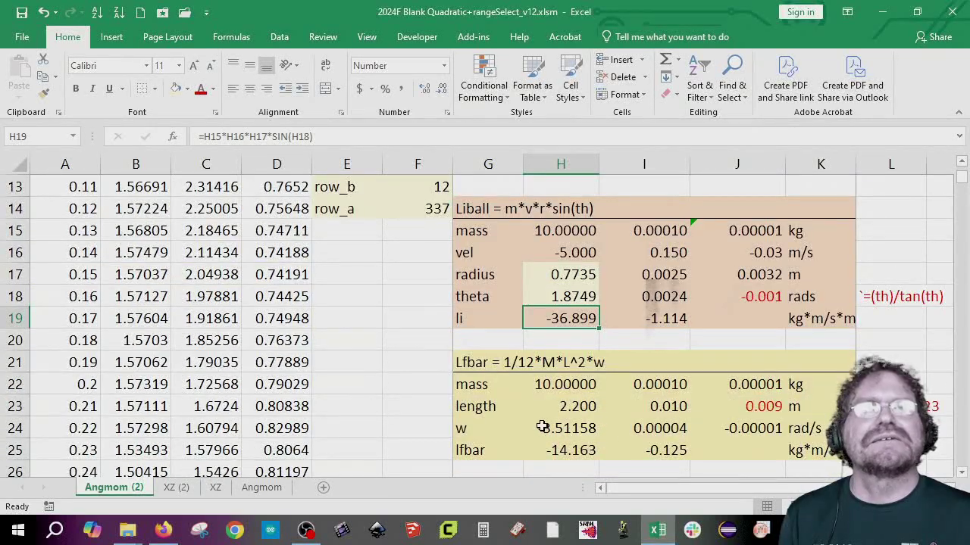
{"action": "scroll", "coordinate": [629, 462], "scroll_direction": "down", "scroll_amount": 2}
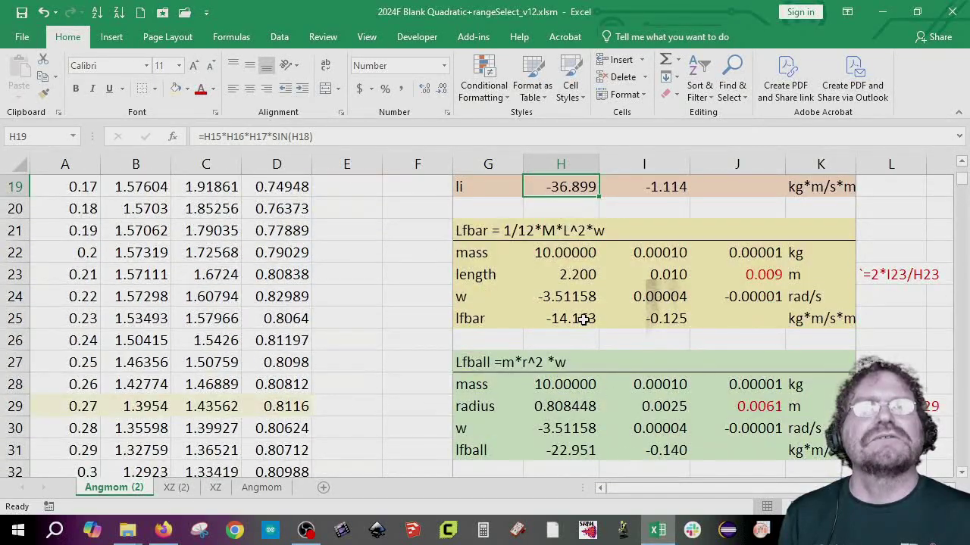
{"action": "scroll", "coordinate": [606, 448], "scroll_direction": "down", "scroll_amount": 2}
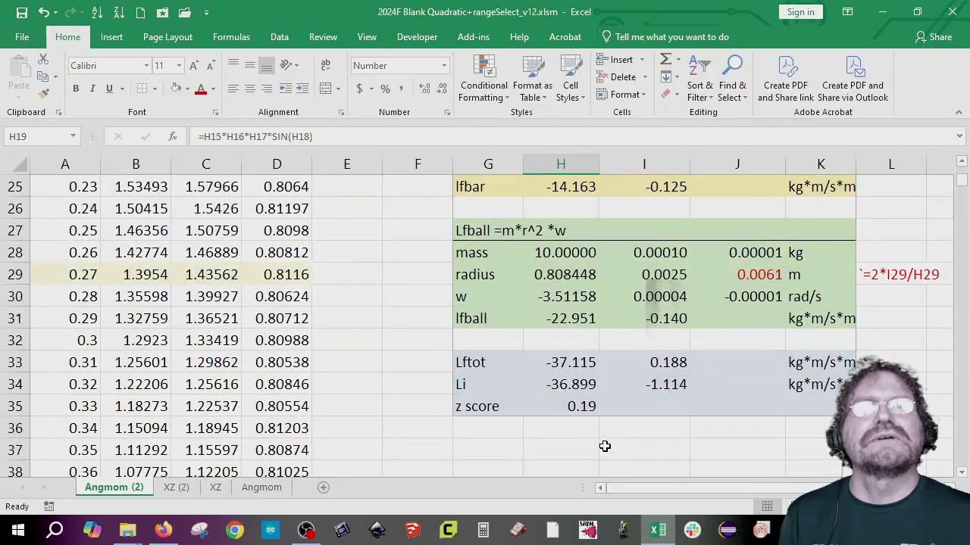
{"action": "left_click", "coordinate": [574, 359]}
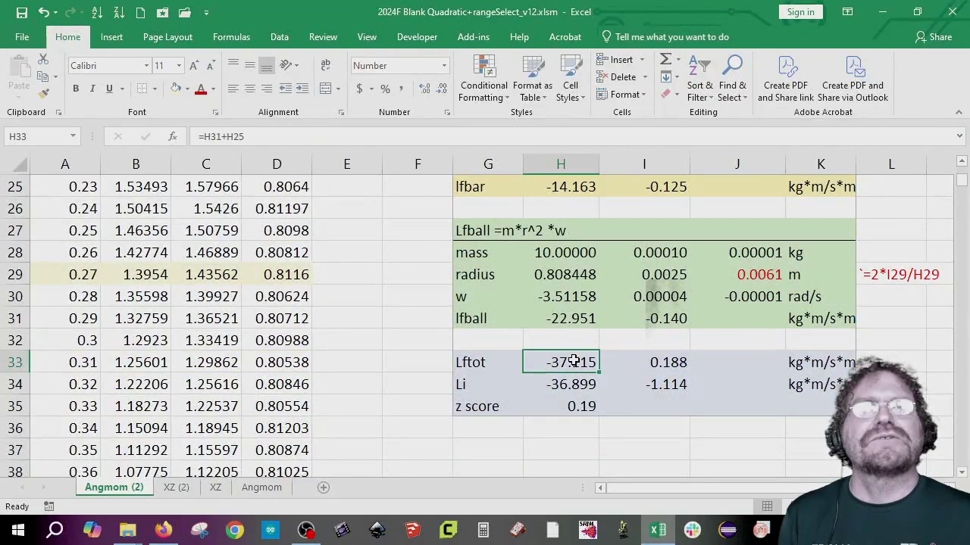
{"action": "left_click", "coordinate": [553, 384]}
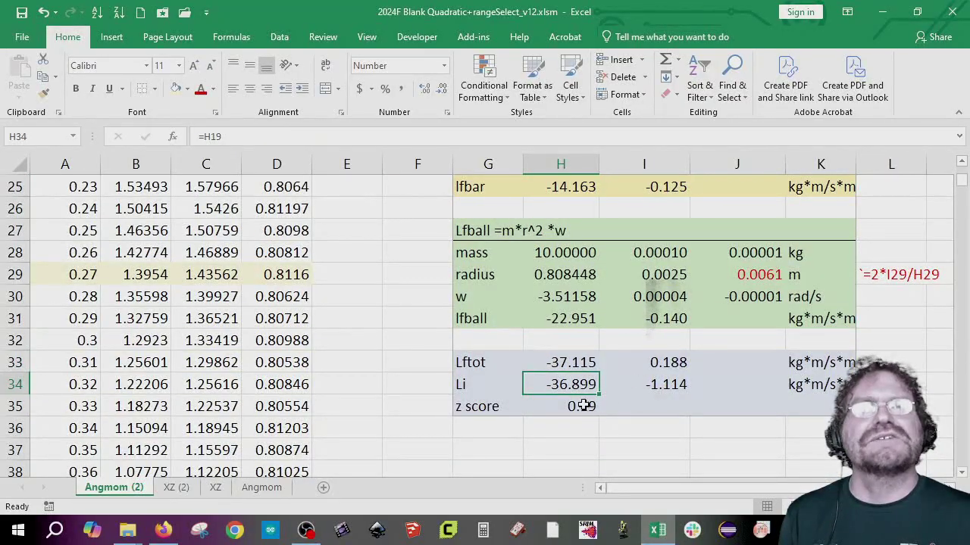
{"action": "left_click", "coordinate": [582, 406]}
- Format the Li values in H34:I34 to one decimal place and the Lftot values in H33:I33 to two decimals
{"action": "left_click_drag", "start_coordinate": [572, 385], "coordinate": [631, 384]}
{"action": "left_click", "coordinate": [441, 90]}
{"action": "left_click", "coordinate": [441, 90]}
{"action": "left_click_drag", "start_coordinate": [580, 363], "coordinate": [656, 366]}
{"action": "left_click", "coordinate": [441, 89]}
{"action": "left_click", "coordinate": [441, 90]}
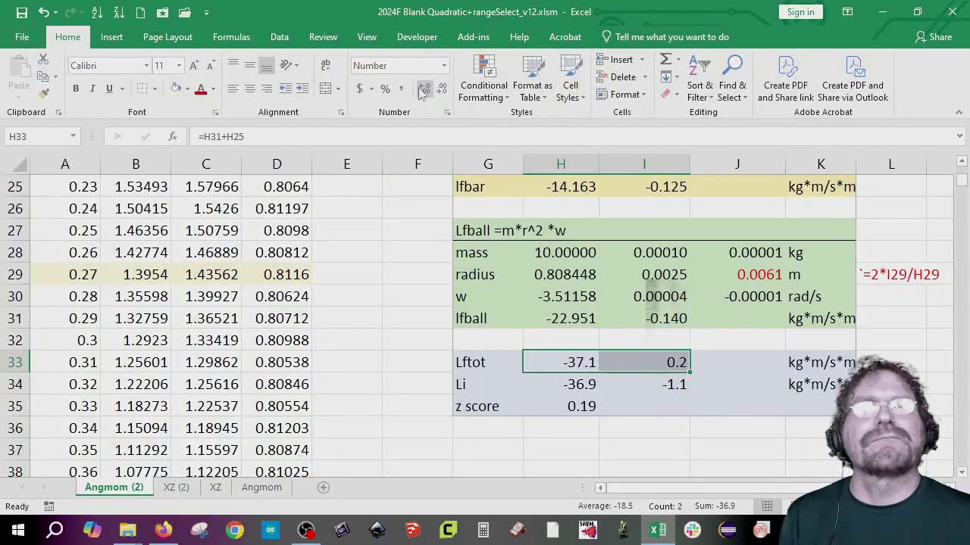
{"action": "left_click", "coordinate": [423, 89]}
{"action": "left_click", "coordinate": [682, 461]}
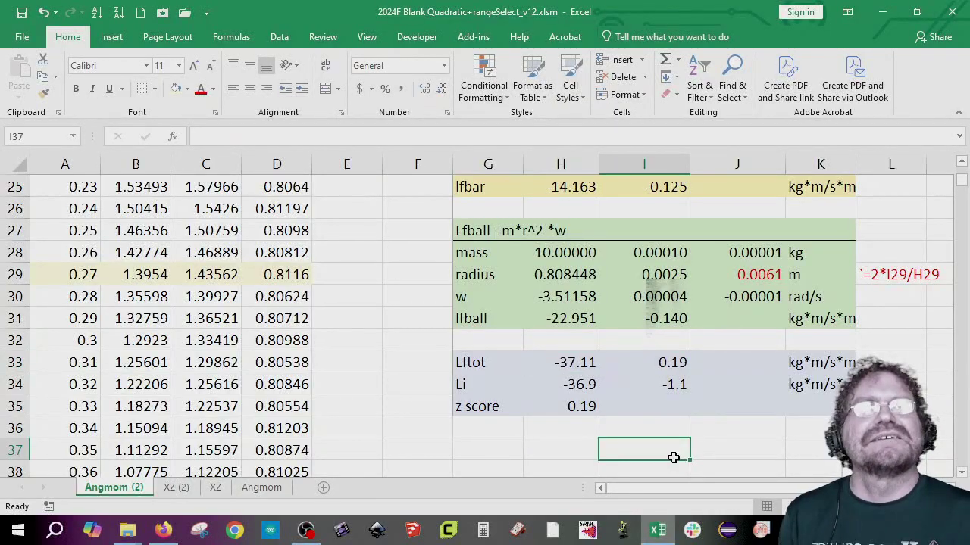